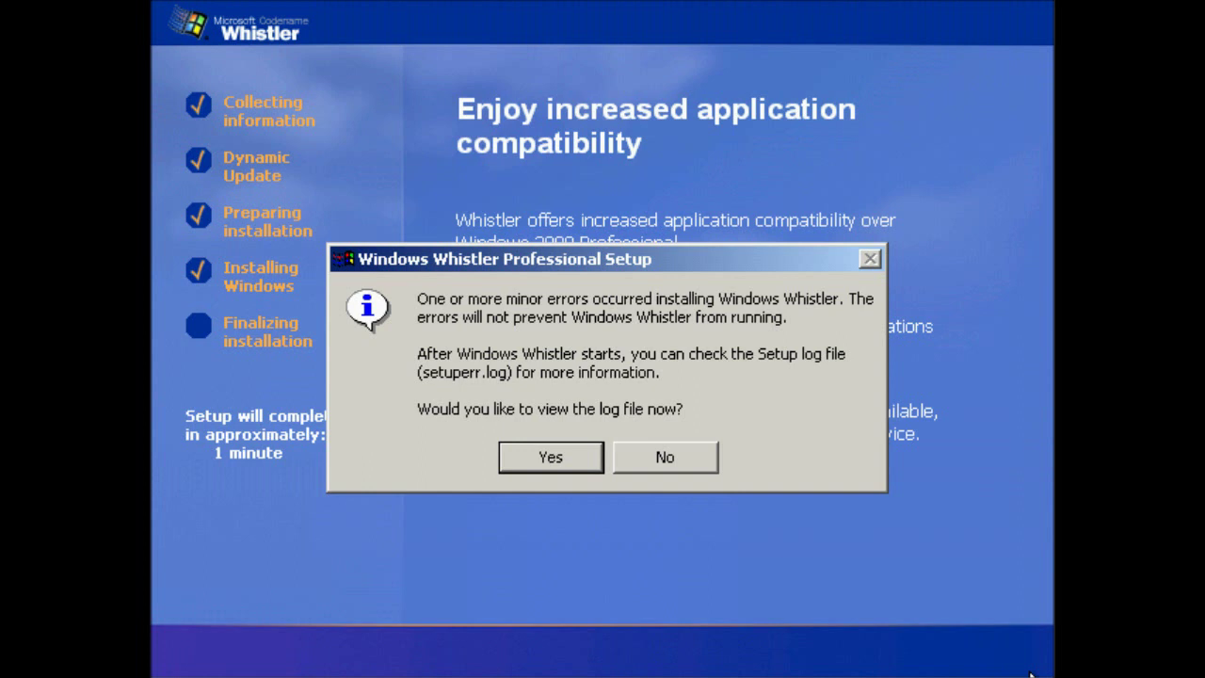
Step: View the setup error log, then let Windows auto-correct the screen resolution
left_click(549, 458)
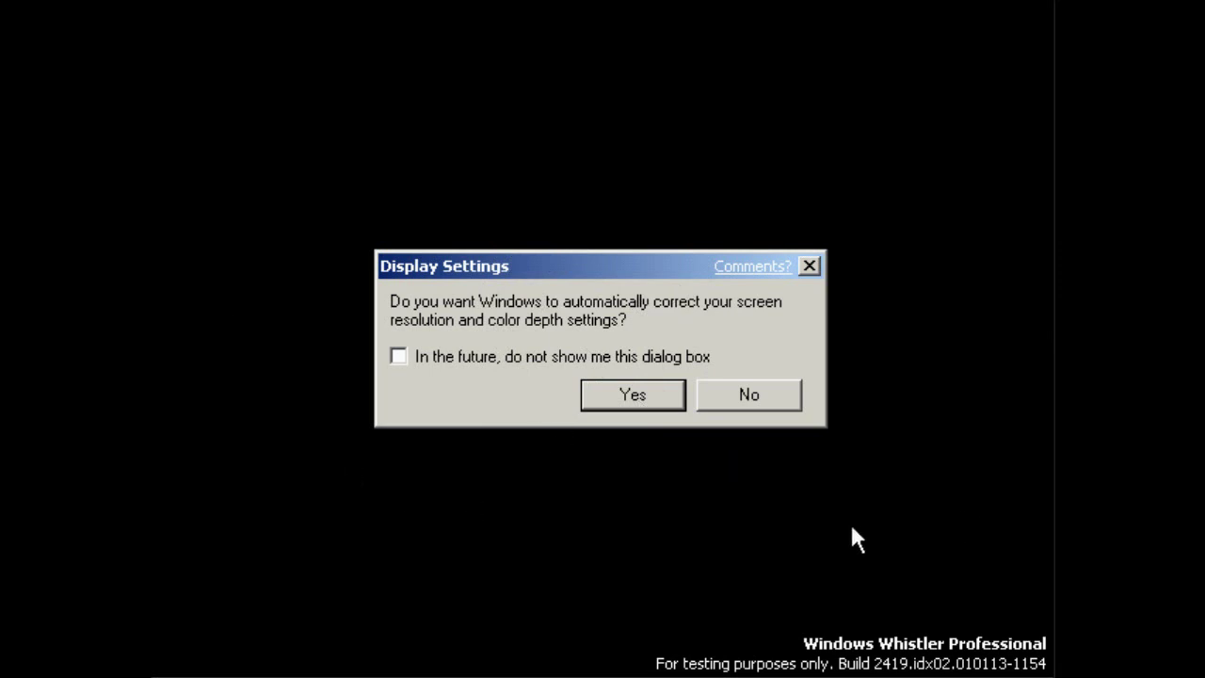
key("Return")
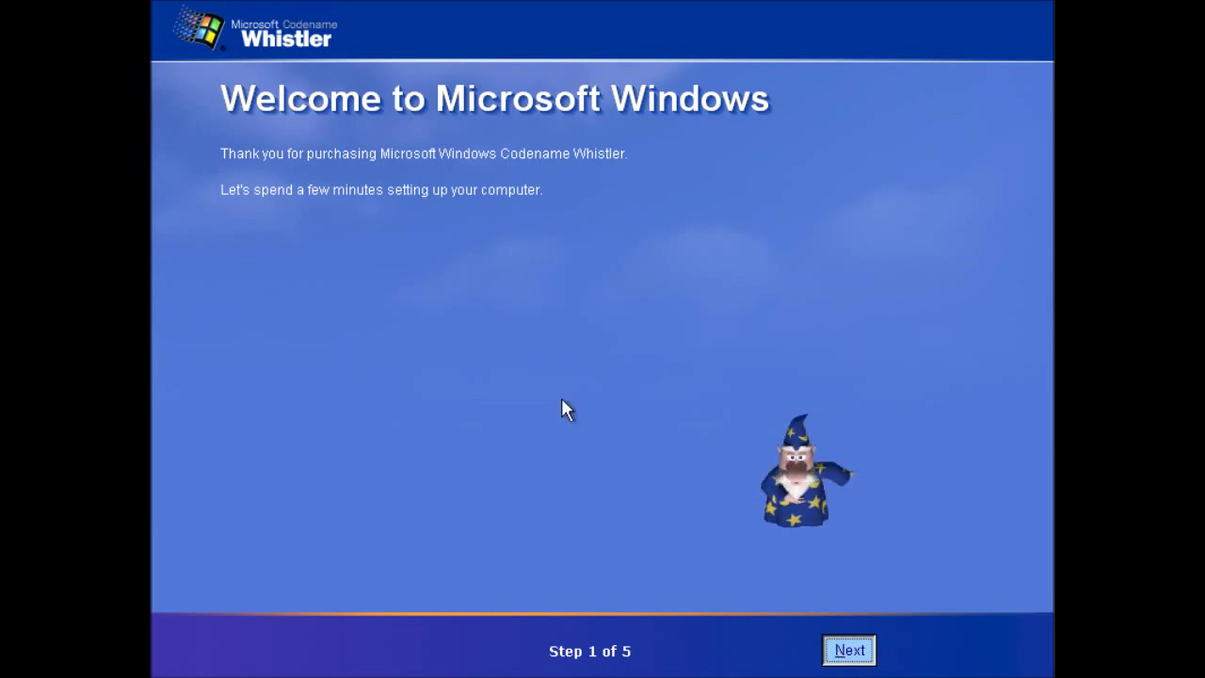
Step: Finish first-run setup with a direct Internet connection, activation postponed, single user and first name entered
key("Return")
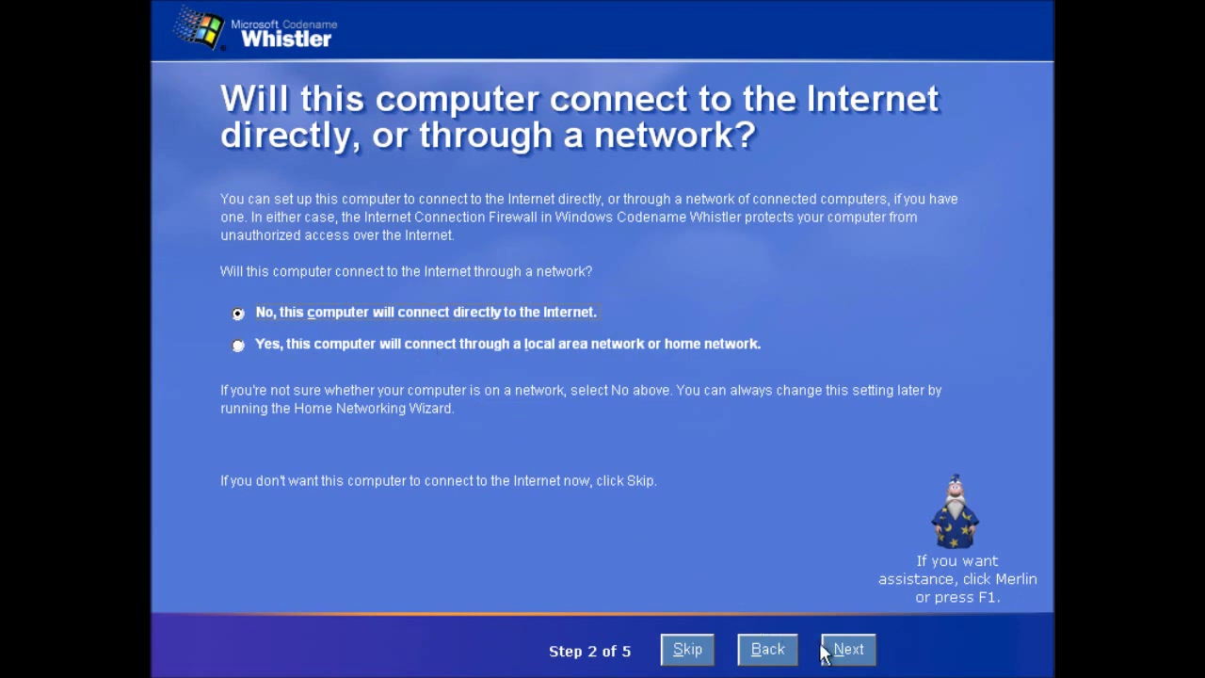
left_click(850, 659)
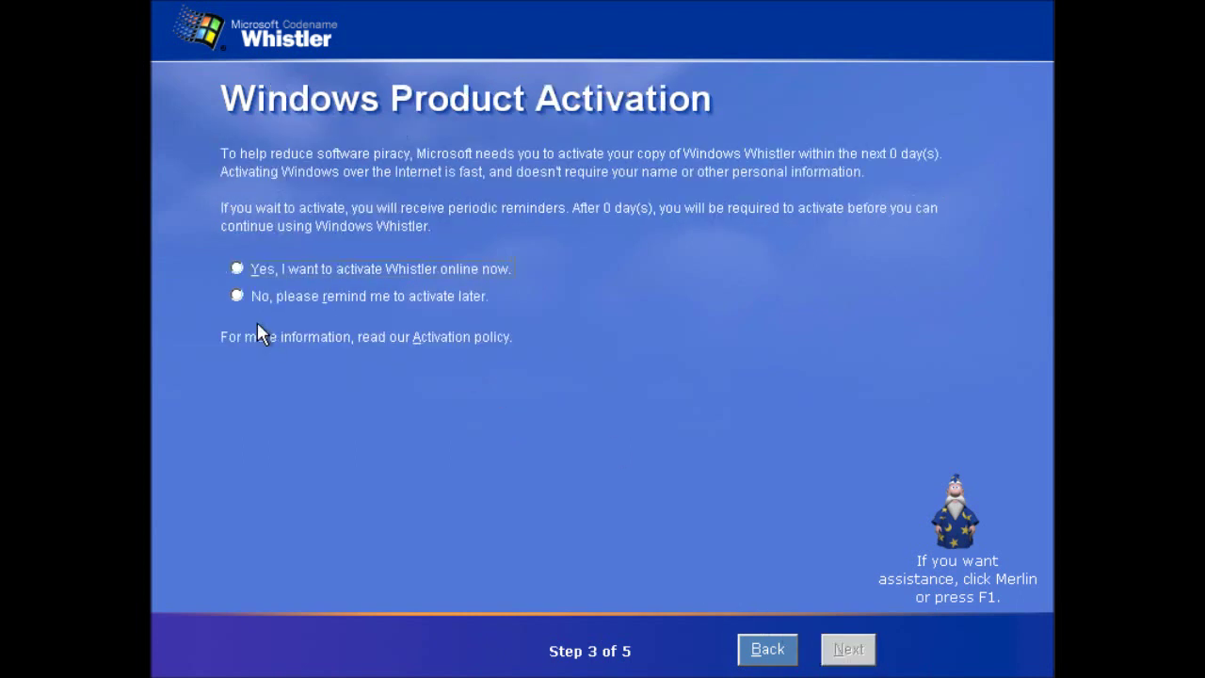
left_click(238, 295)
left_click(842, 658)
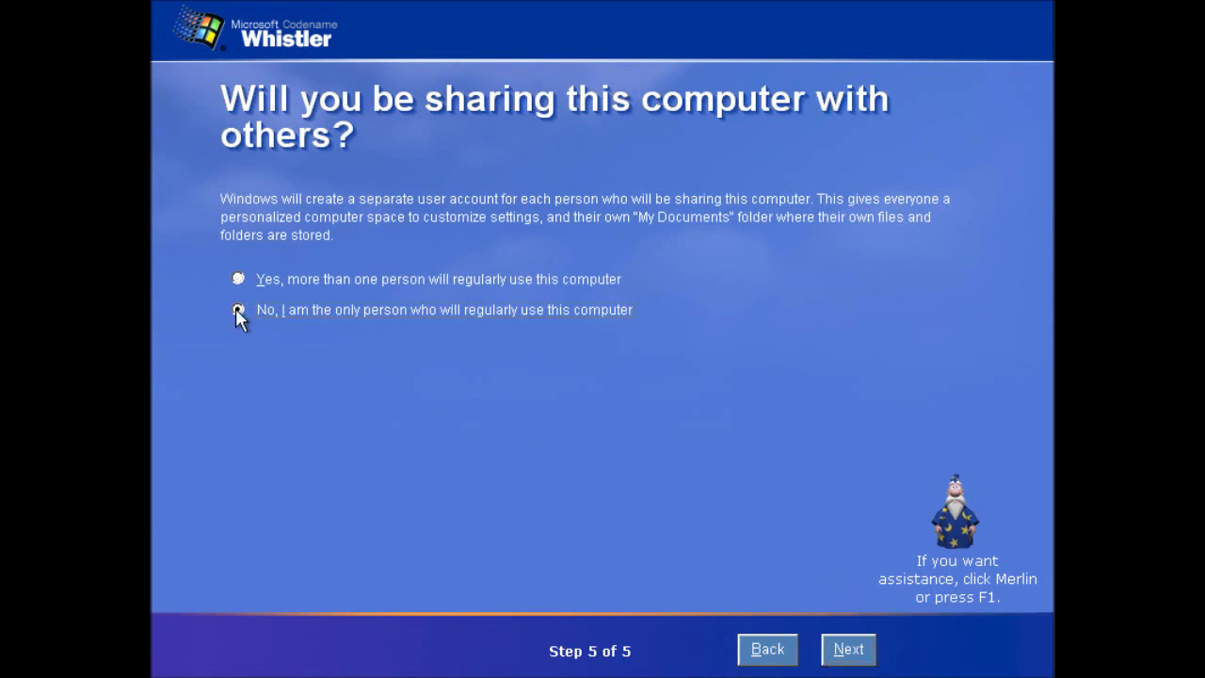
left_click(853, 652)
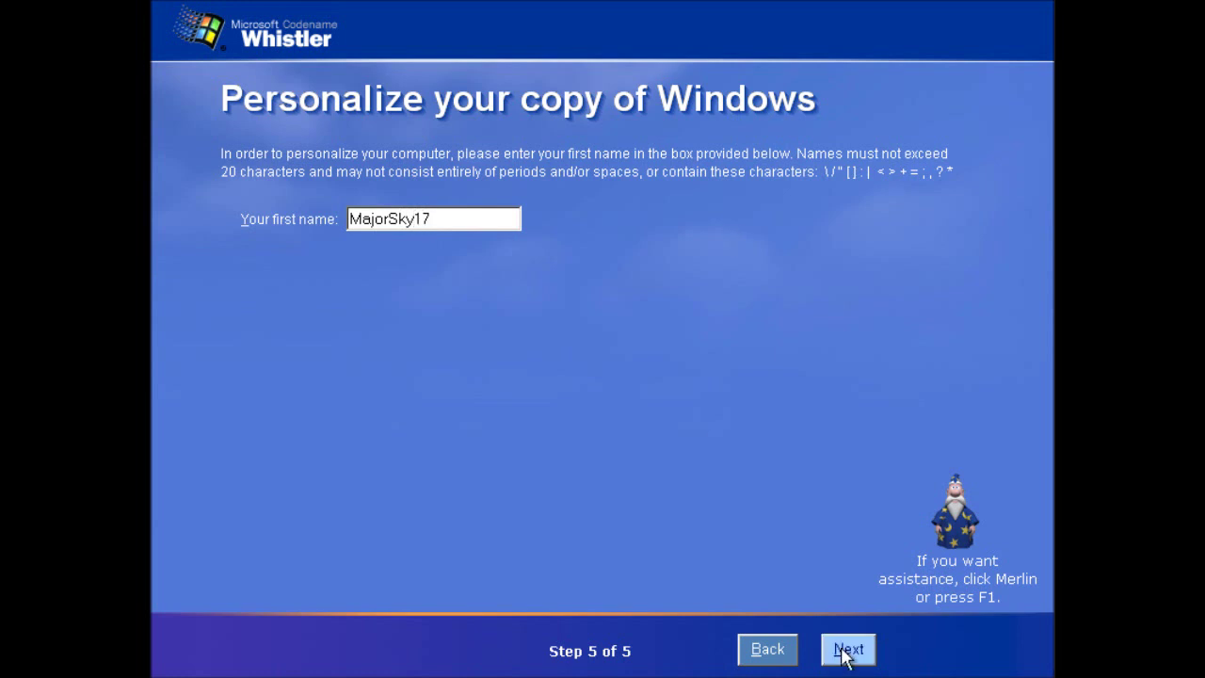
left_click(847, 651)
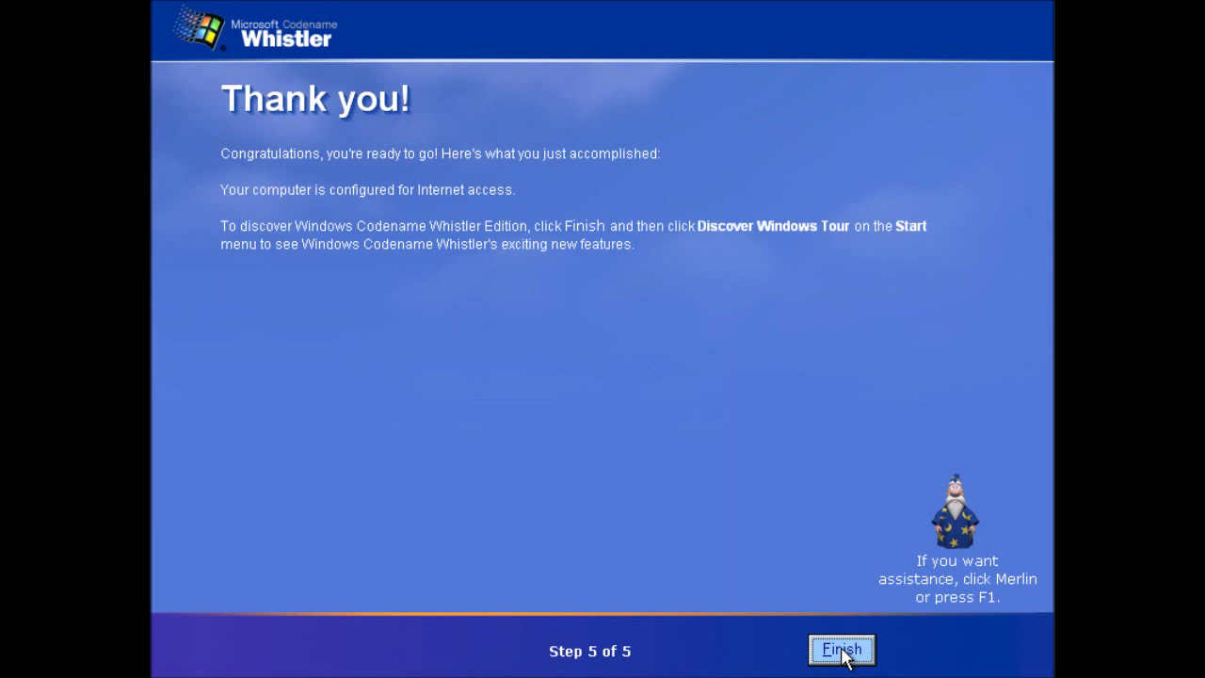
left_click(843, 650)
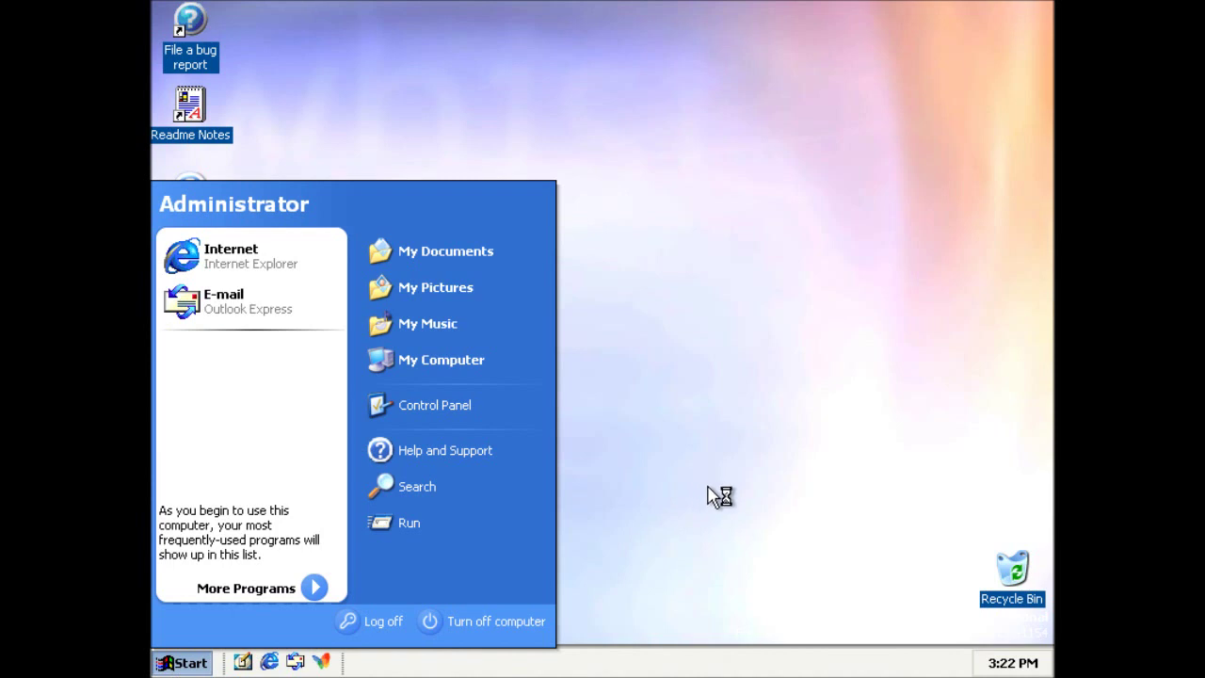
Step: Dismiss the Start menu on the newly loaded desktop
left_click(627, 524)
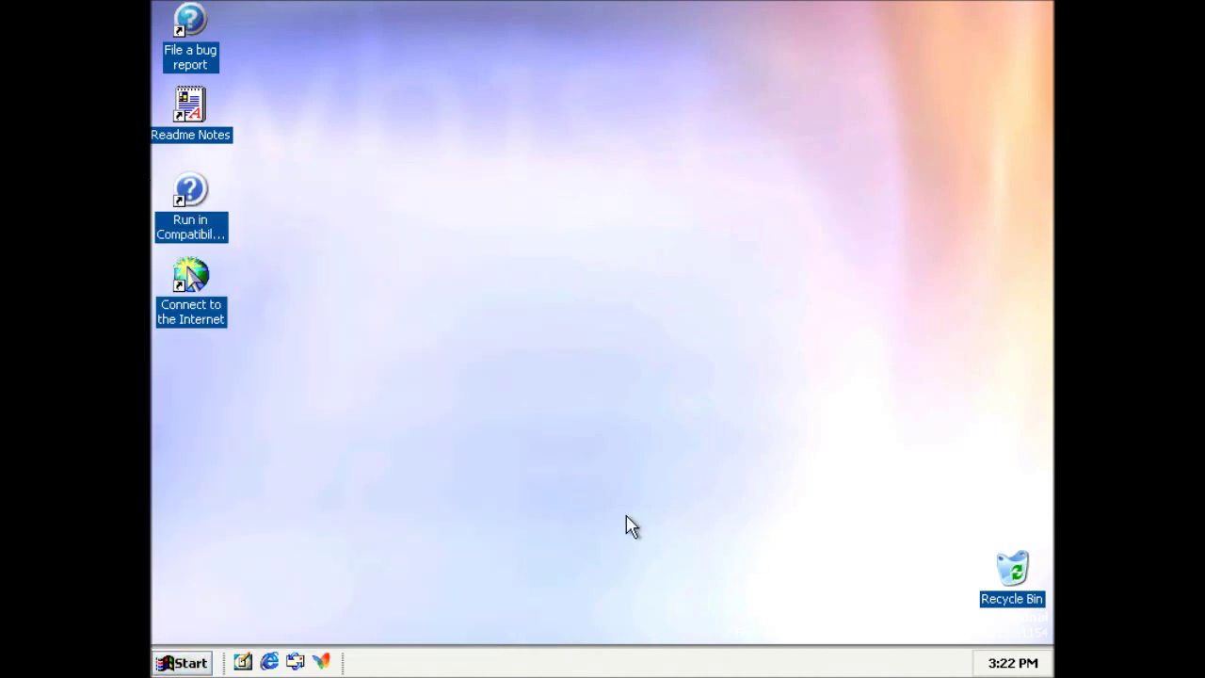
Step: Open Display Properties from the desktop and browse the theme list without changing it
right_click(463, 246)
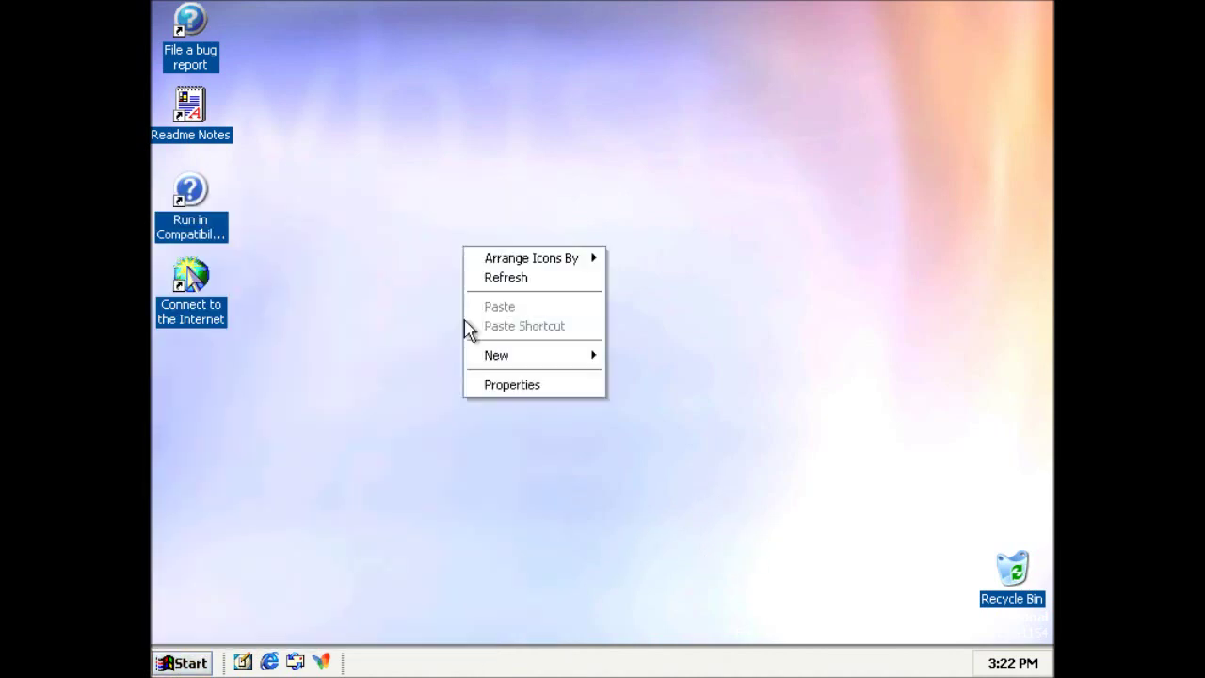
left_click(486, 386)
left_click_drag(364, 14, 547, 67)
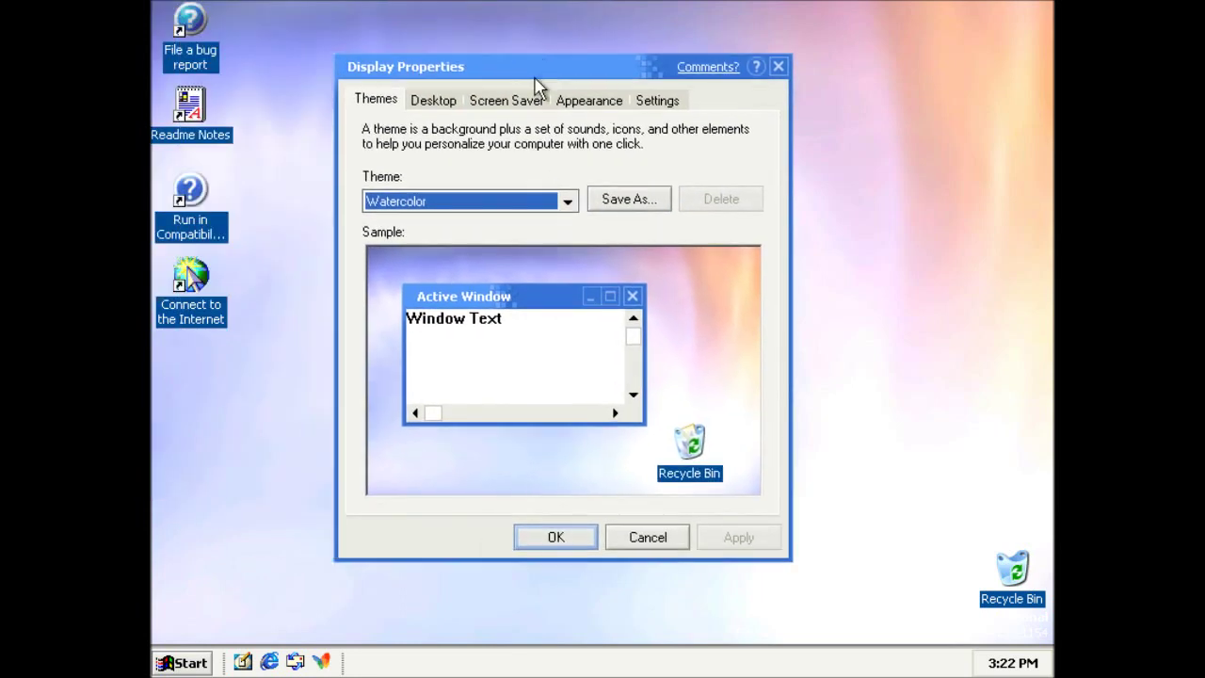
left_click(565, 202)
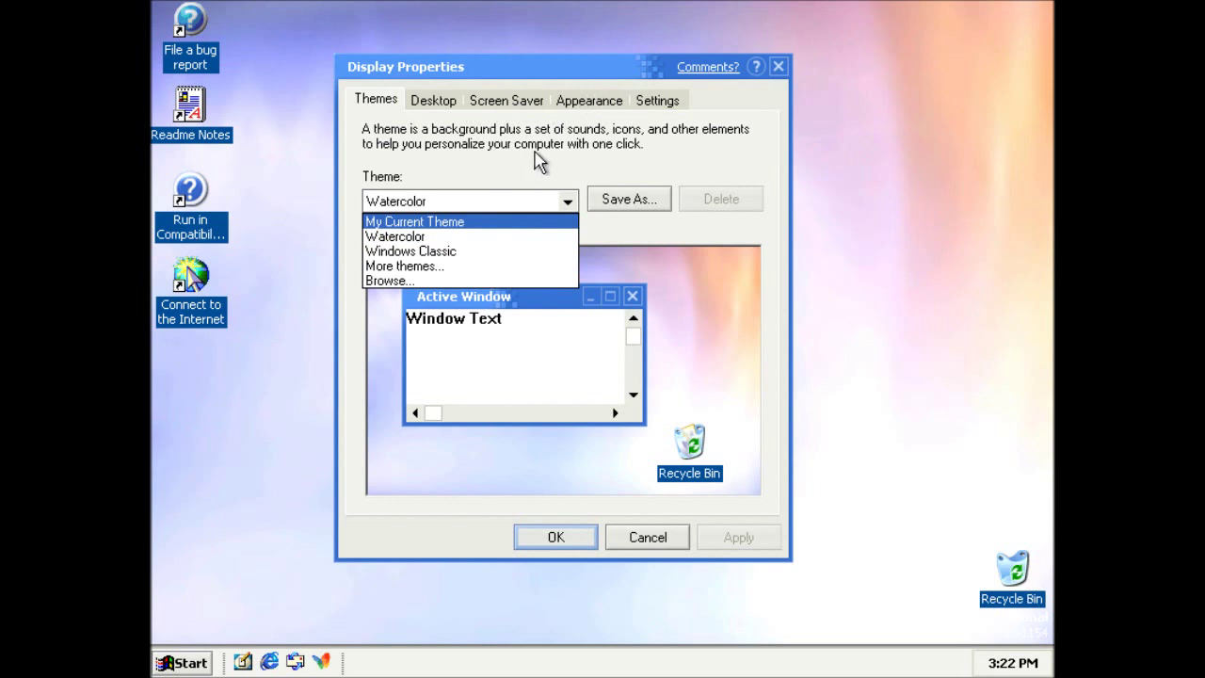
left_click(558, 108)
Step: Try the Sample Test Visual Style and Blue Lagoon color scheme, then revert to Watercolor
left_click(564, 108)
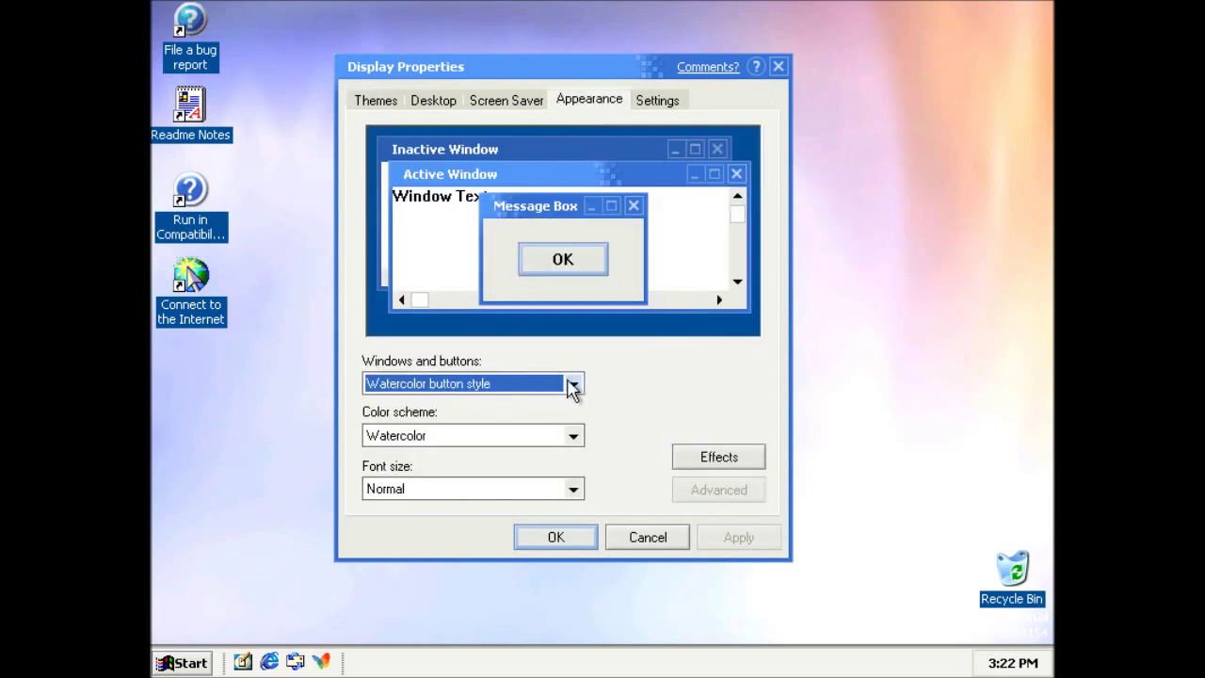
left_click(568, 437)
left_click(568, 436)
left_click(572, 385)
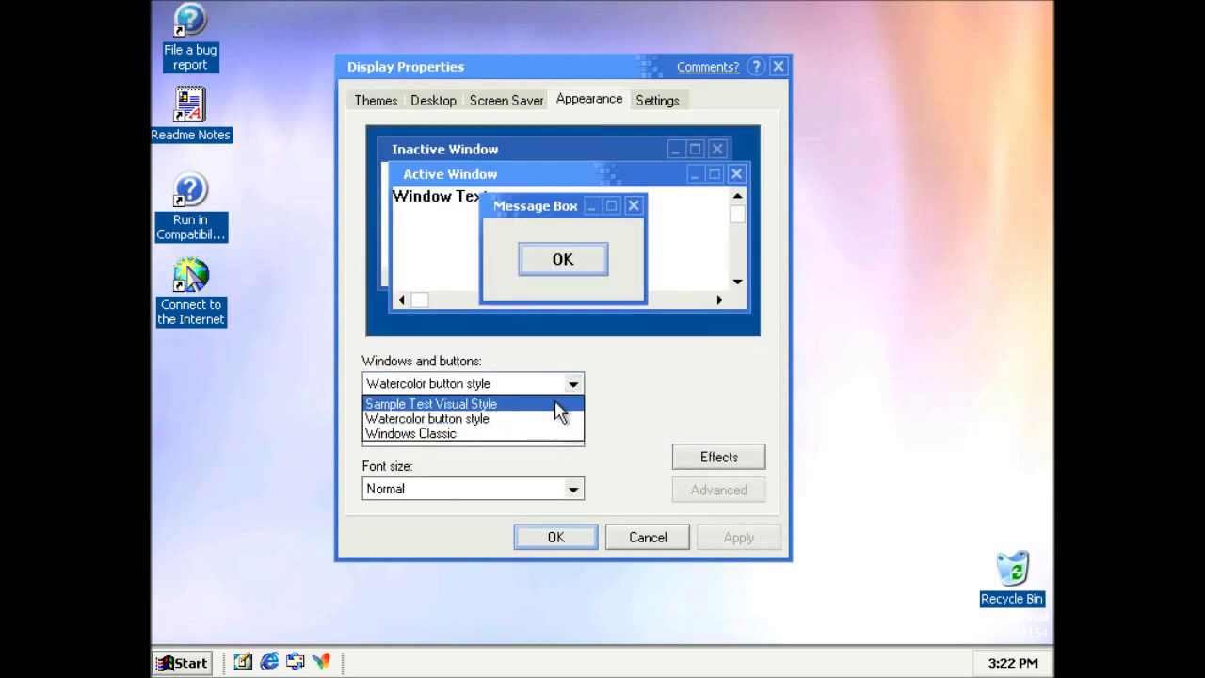
left_click(556, 404)
left_click(561, 439)
left_click(562, 459)
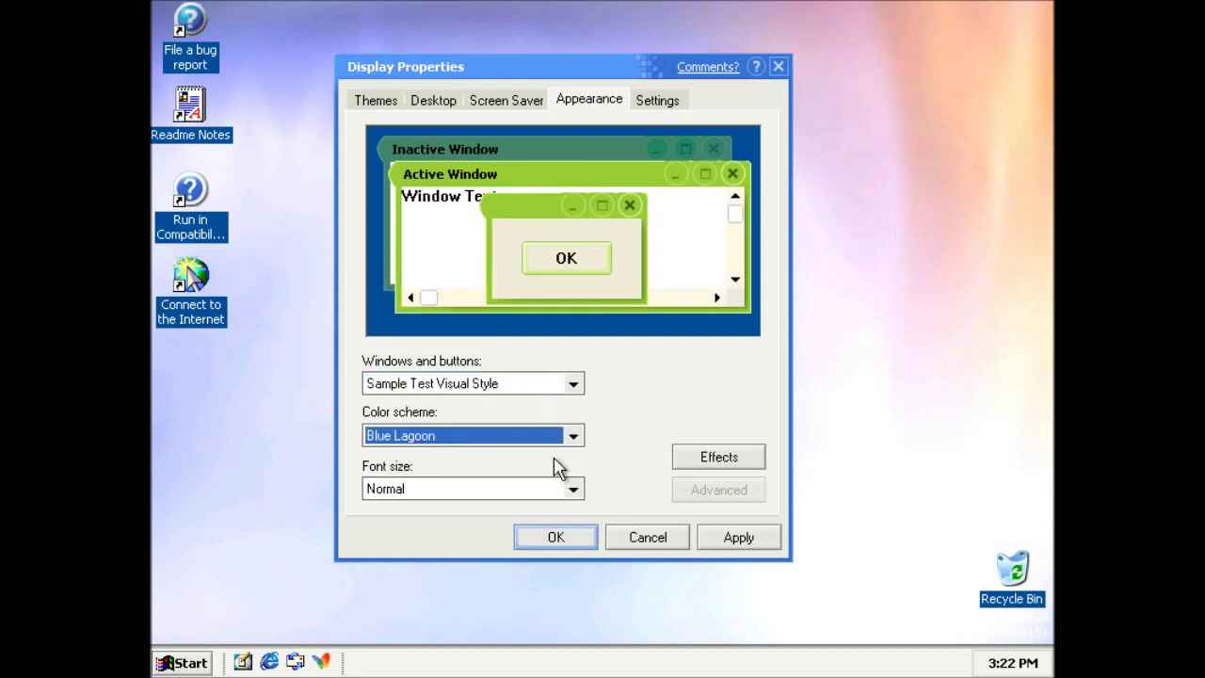
left_click(560, 389)
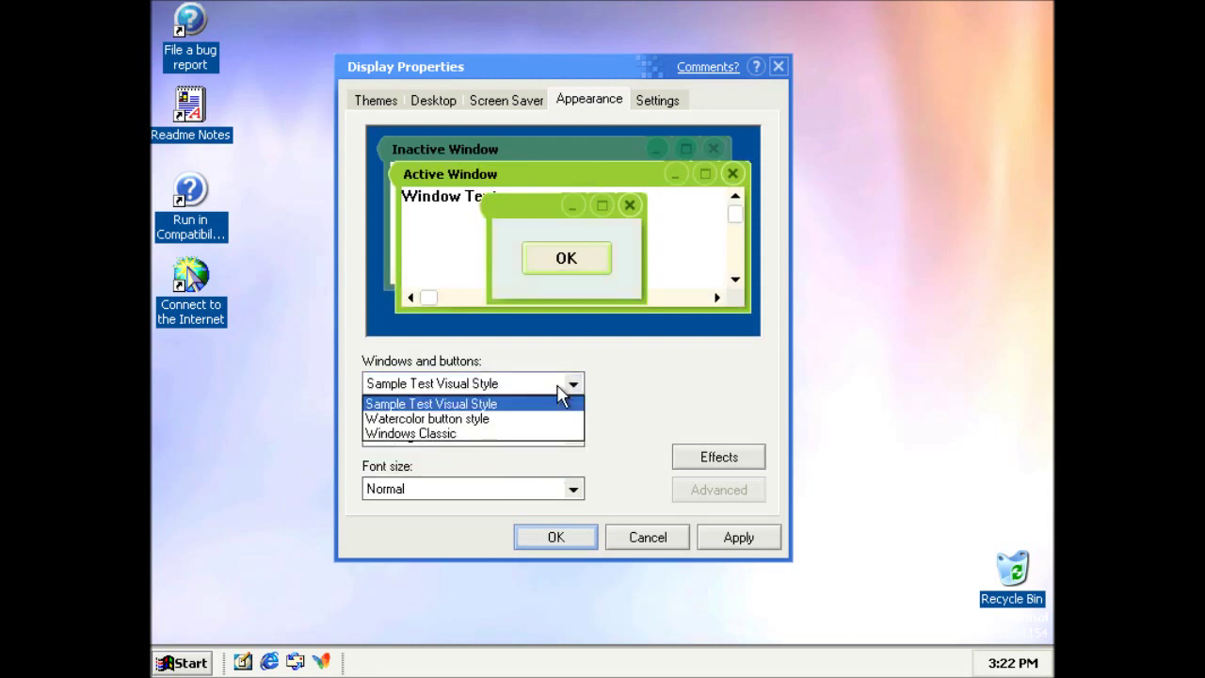
left_click(509, 422)
Step: Look over the Settings and Screen Saver tabs, then apply the Bliss desktop background
left_click(659, 101)
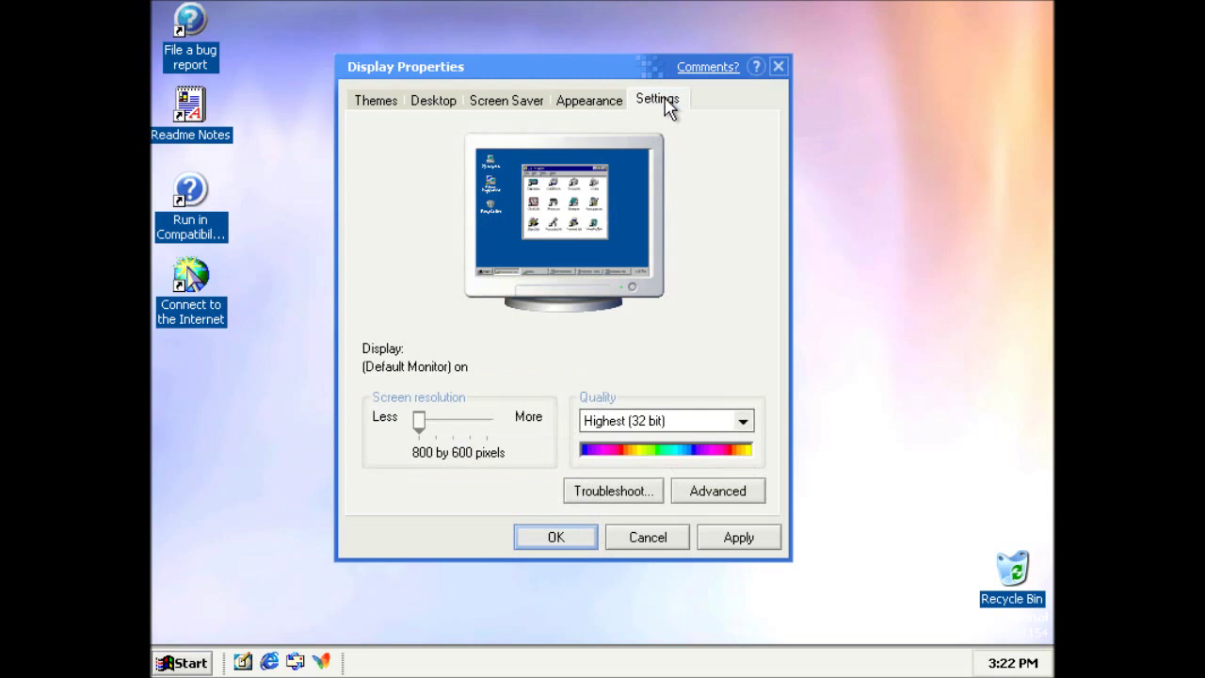
left_click(534, 100)
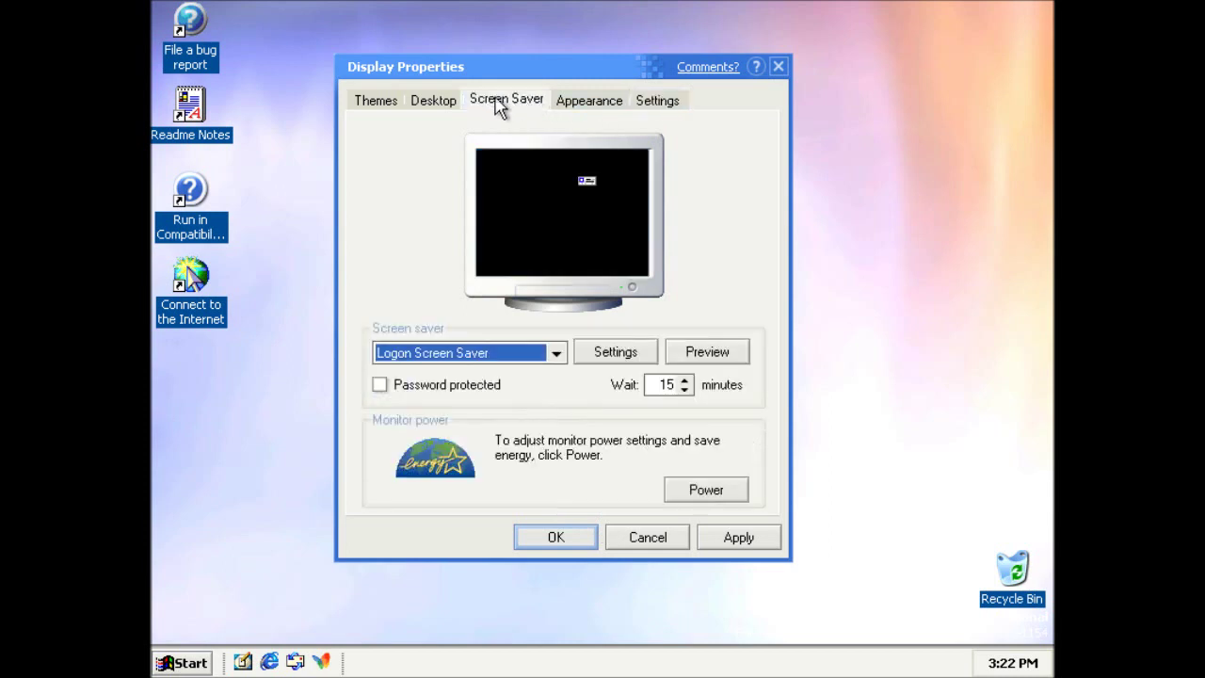
left_click(446, 101)
left_click(441, 456)
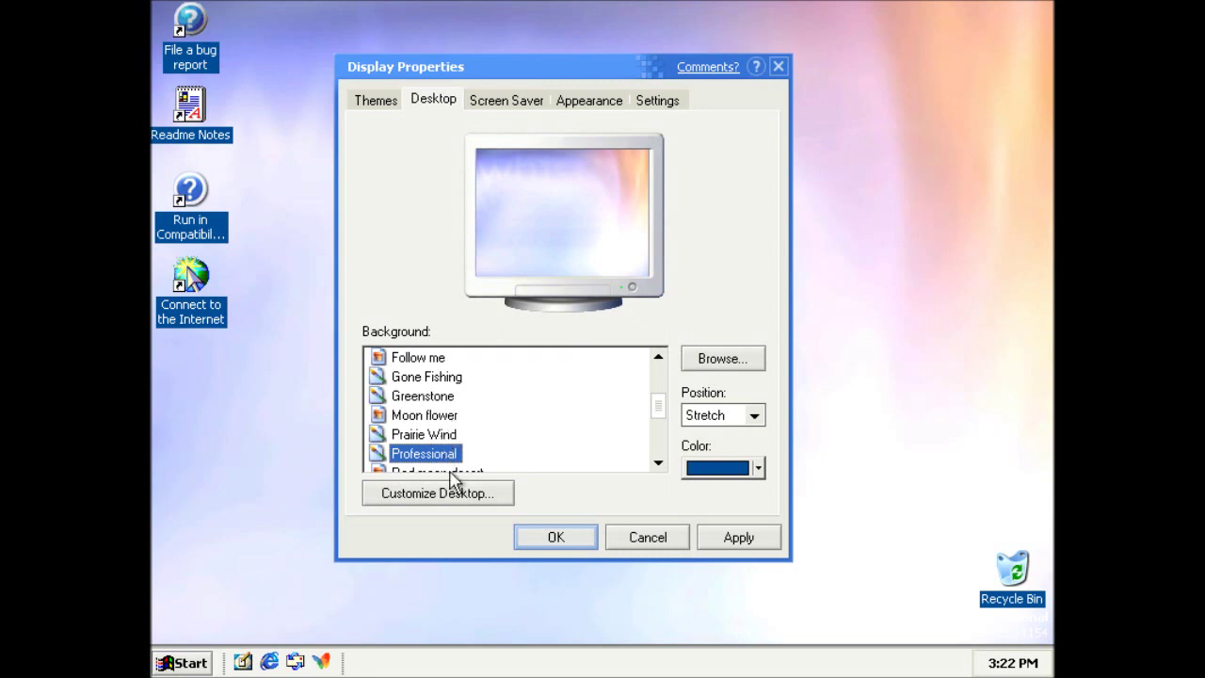
scroll(465, 431, "down", 3)
scroll(468, 435, "up", 4)
scroll(468, 435, "up", 1)
left_click(415, 397)
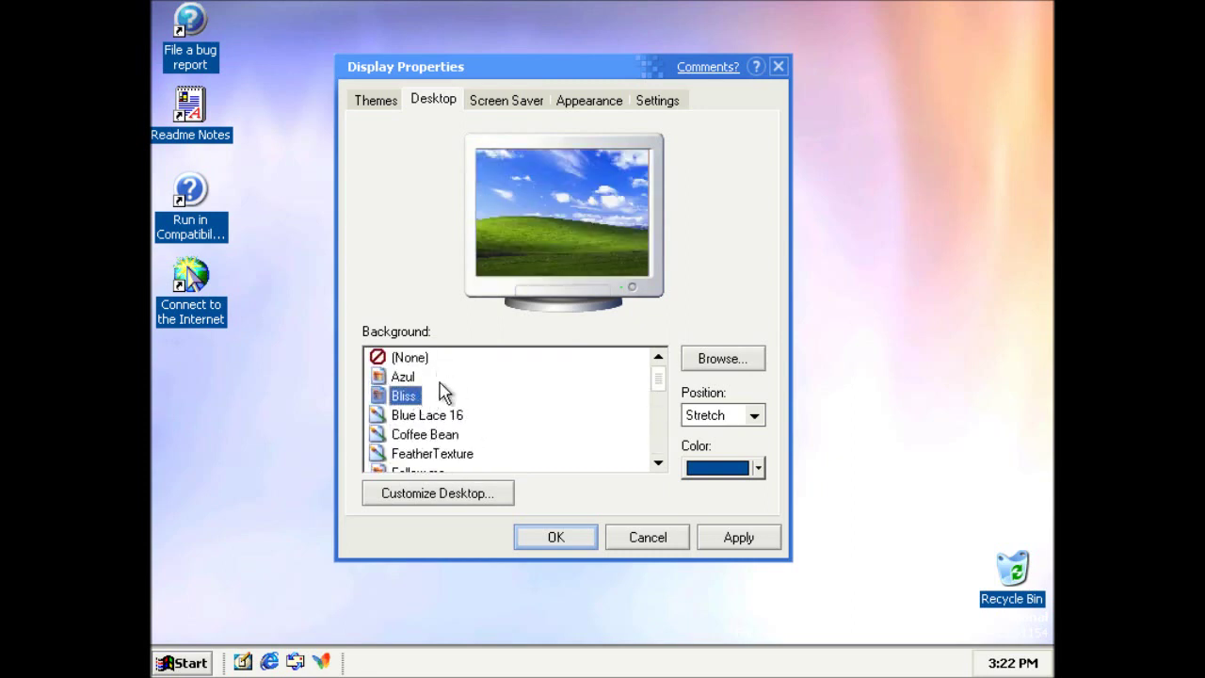
left_click(733, 537)
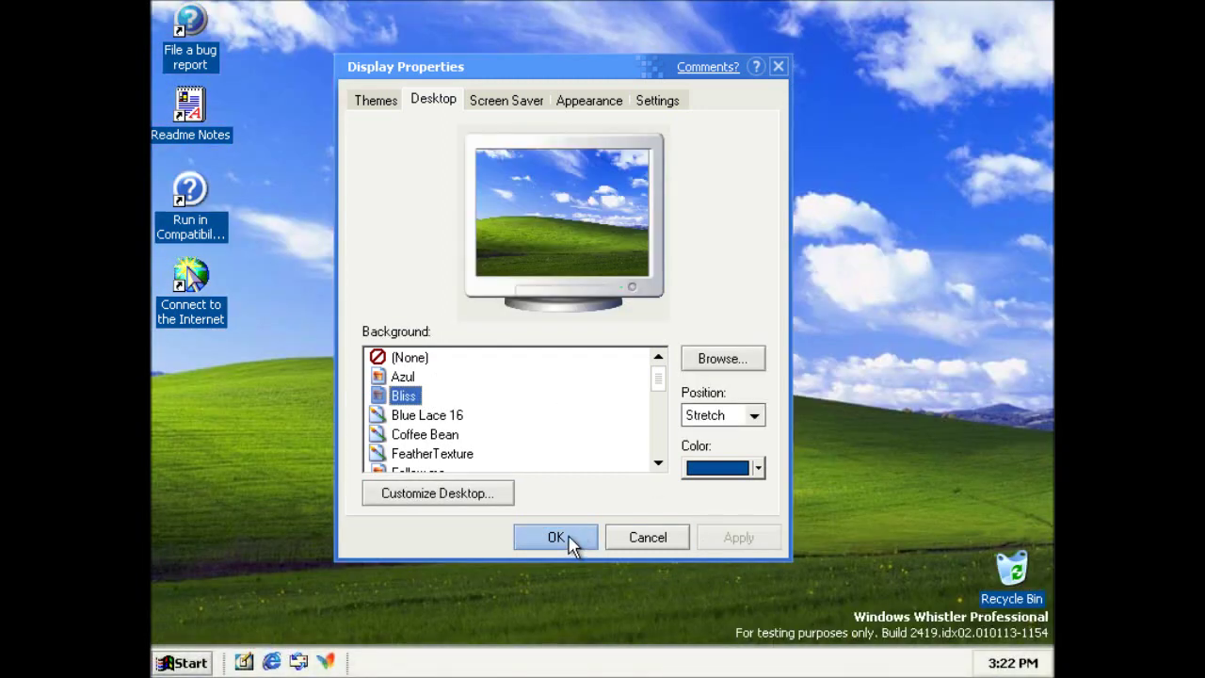
Step: Try the Blue Lace 16 and Azul wallpapers, then reapply Bliss
left_click(463, 418)
left_click(717, 538)
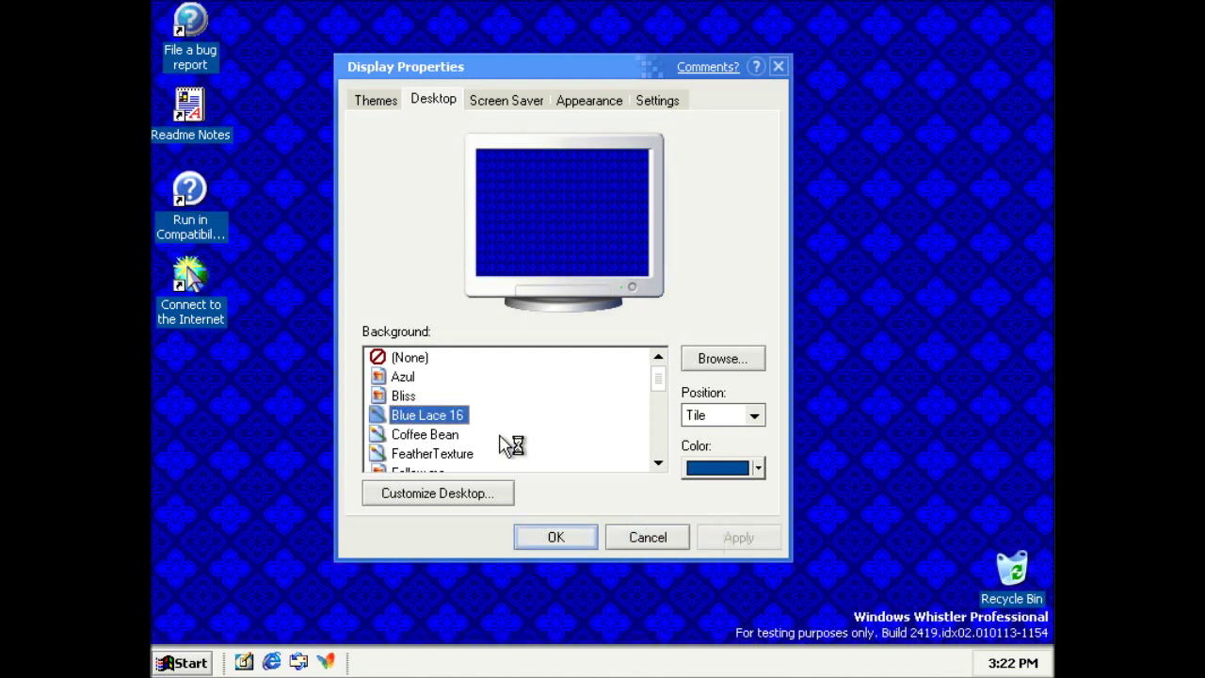
left_click(404, 377)
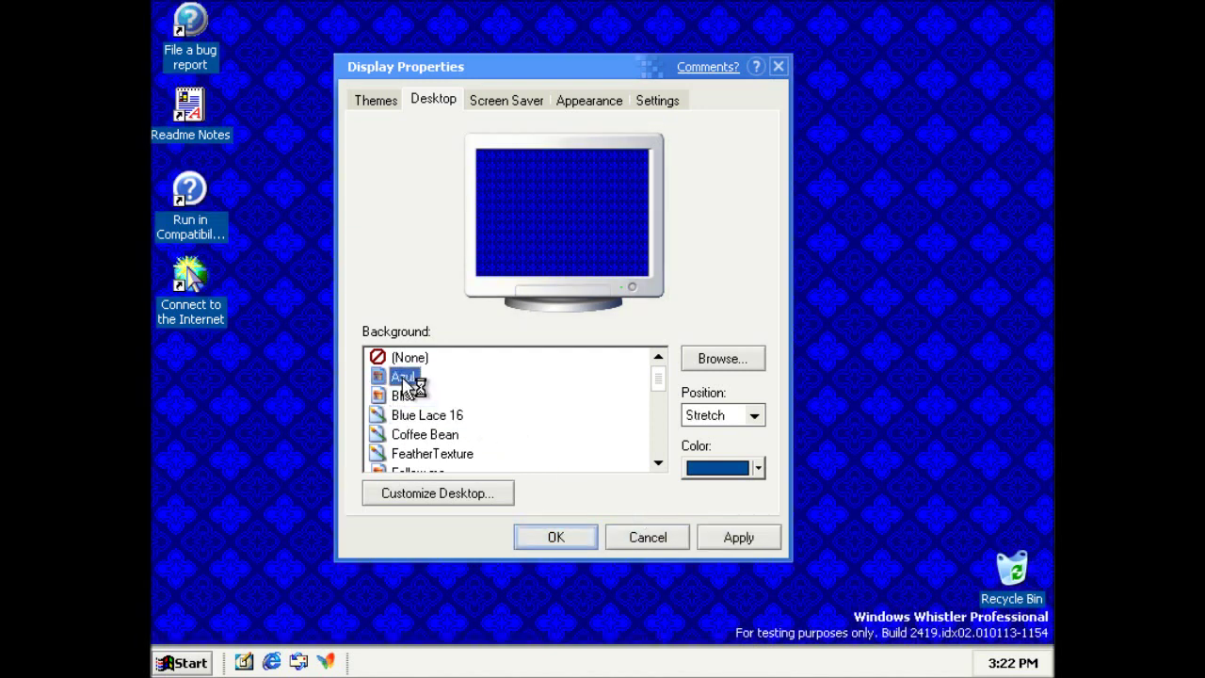
left_click(738, 539)
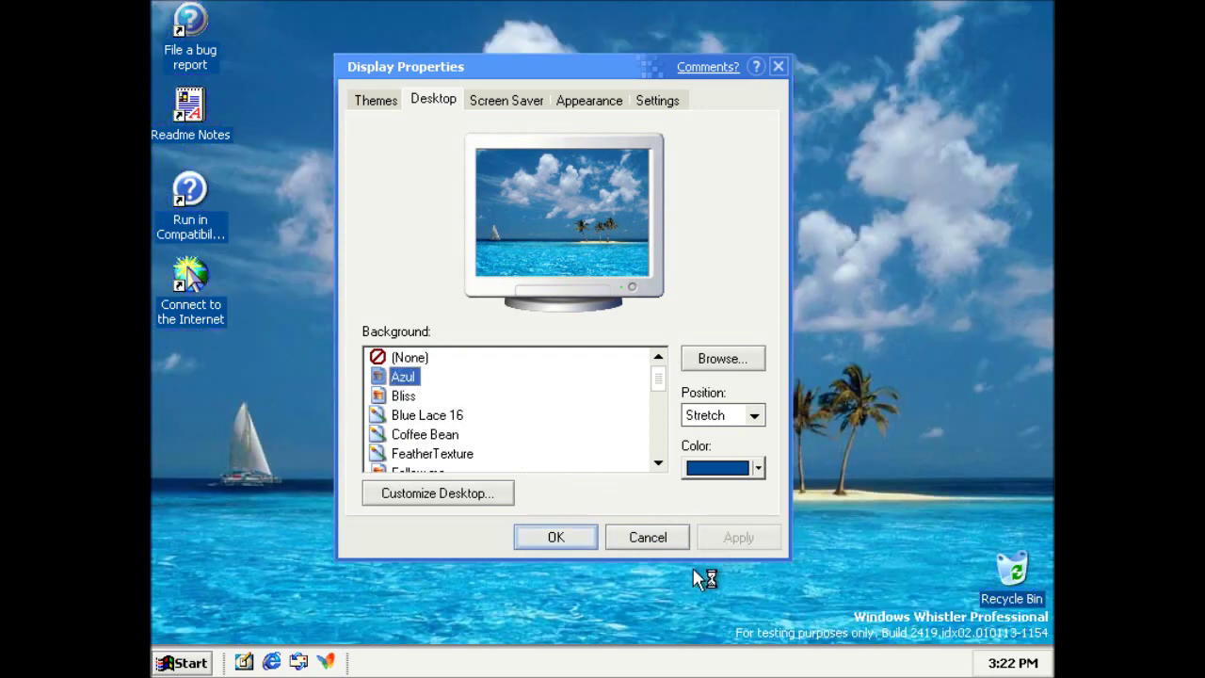
left_click(400, 396)
left_click(717, 538)
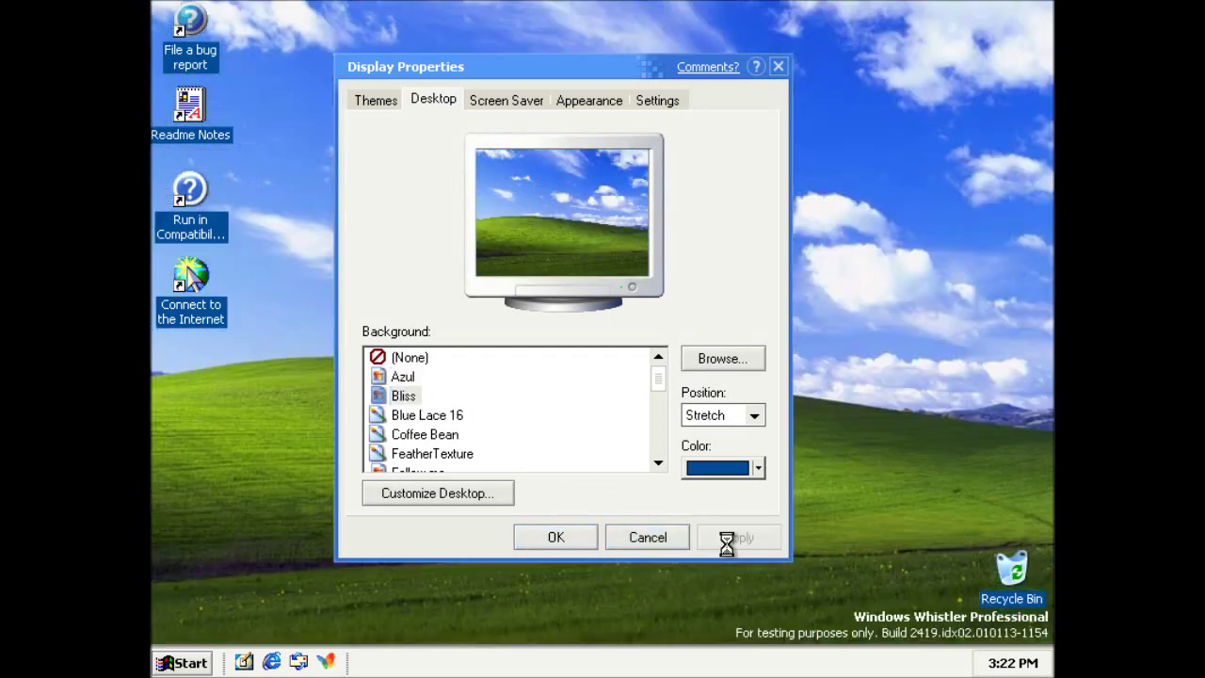
Step: Review the Appearance and Themes tabs and close Display Properties with OK
left_click(569, 104)
left_click(433, 100)
left_click(379, 102)
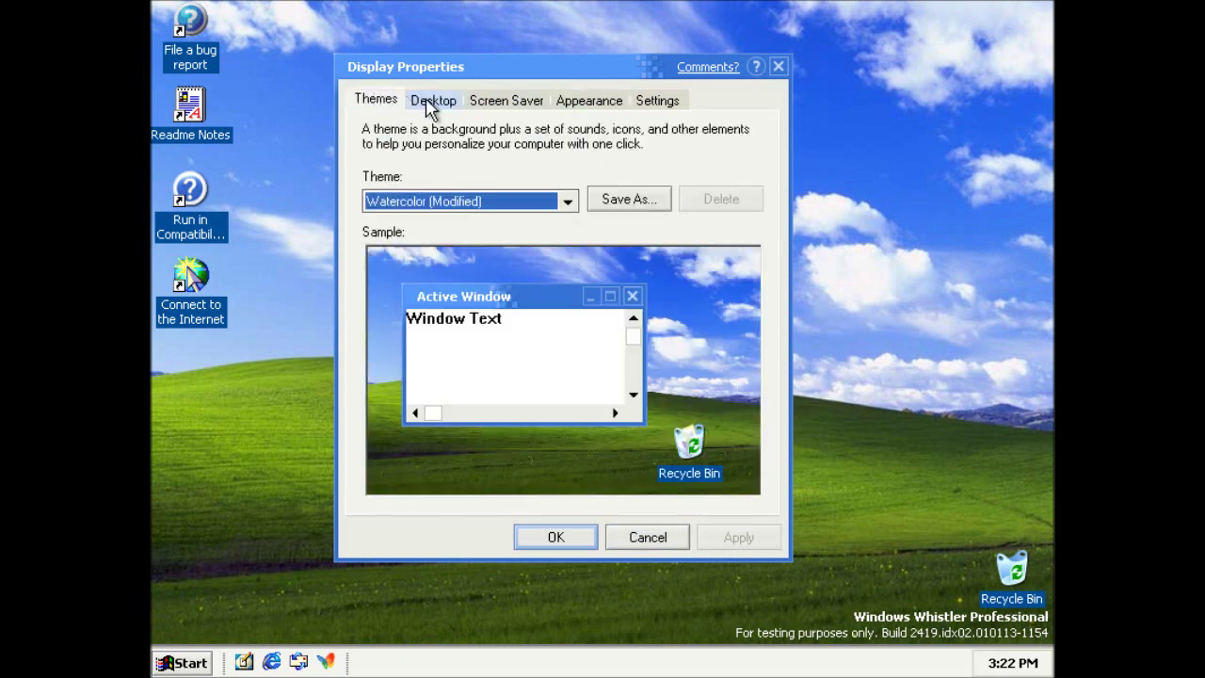
left_click(568, 542)
Step: Set up the Internet connection through the local network with automatic proxy discovery turned off
double_click(205, 299)
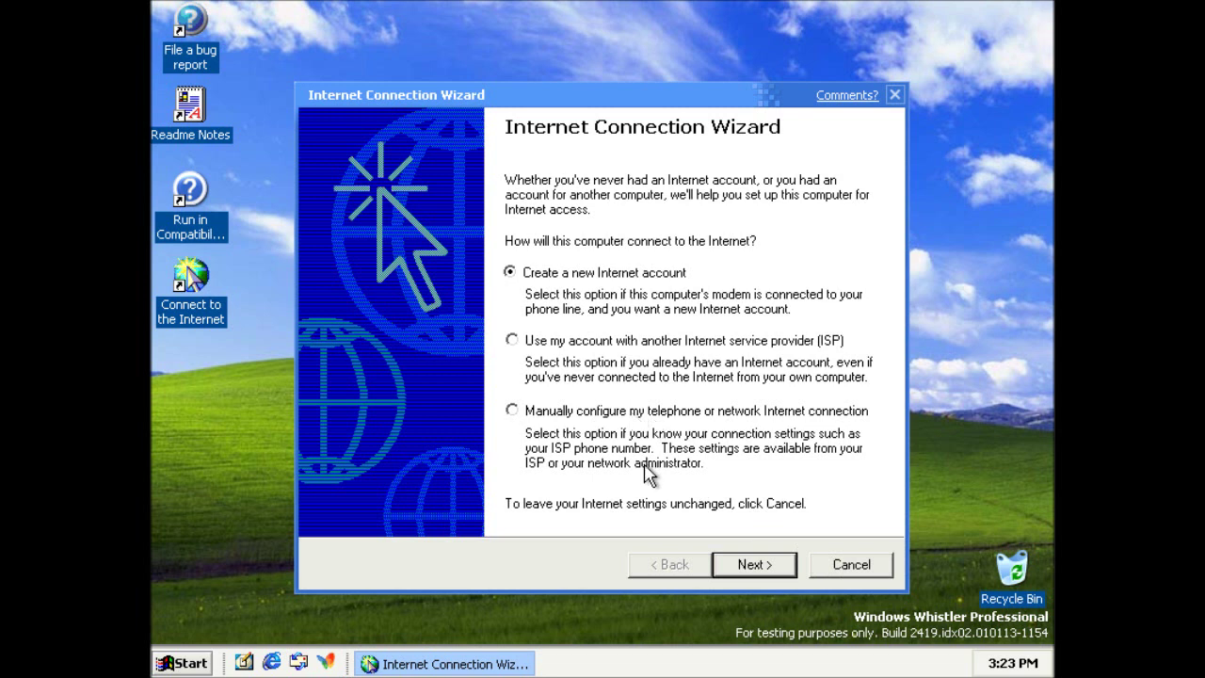
left_click(741, 569)
left_click(579, 381)
left_click(743, 570)
left_click(464, 310)
left_click(745, 570)
left_click(747, 563)
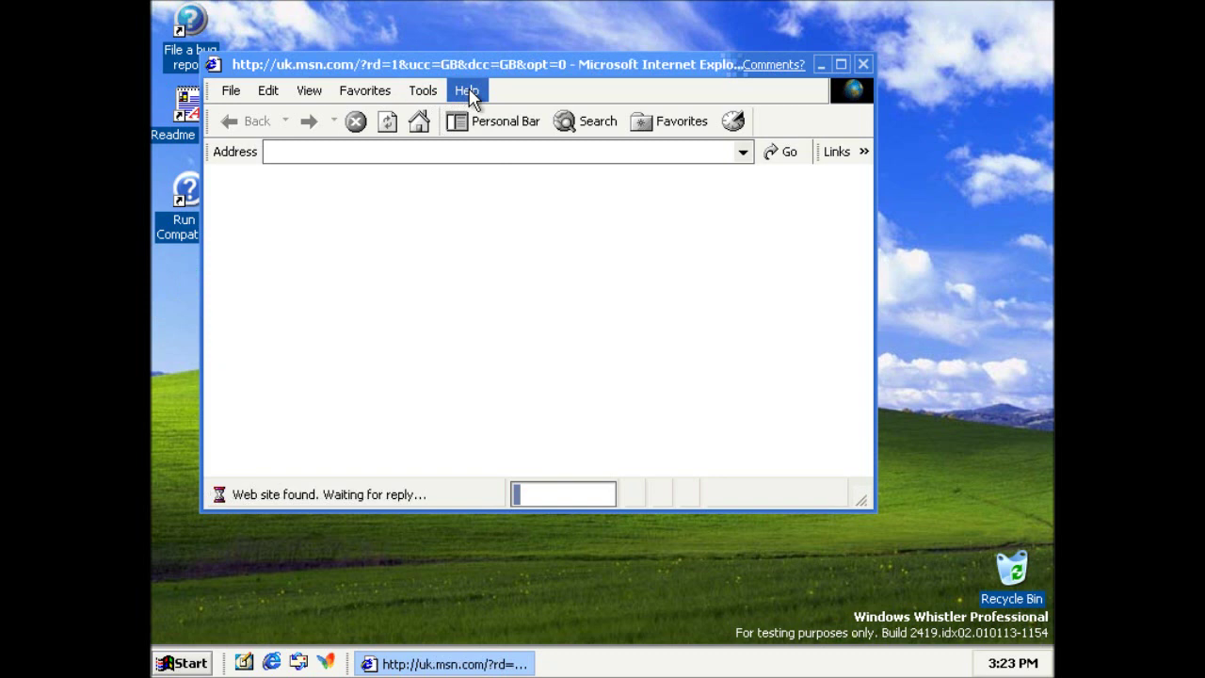
Step: Check the Internet Explorer version information, maximize the browser, then close it with Alt+F4
left_click(467, 91)
left_click(495, 243)
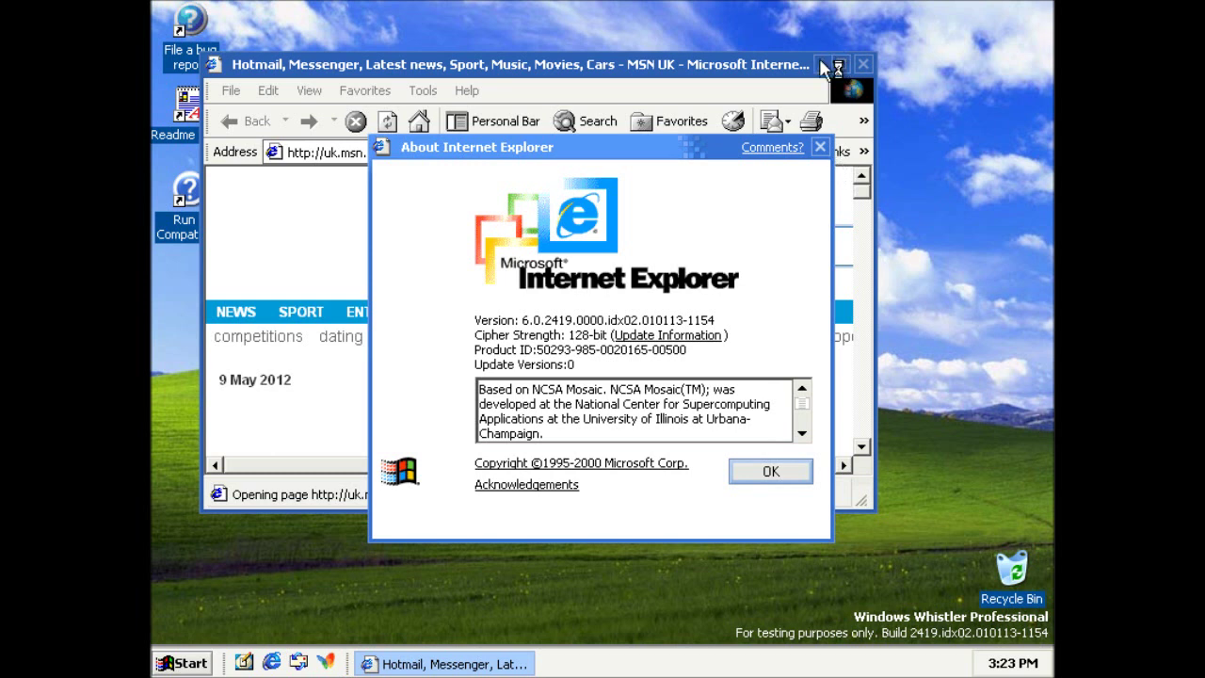
left_click(821, 147)
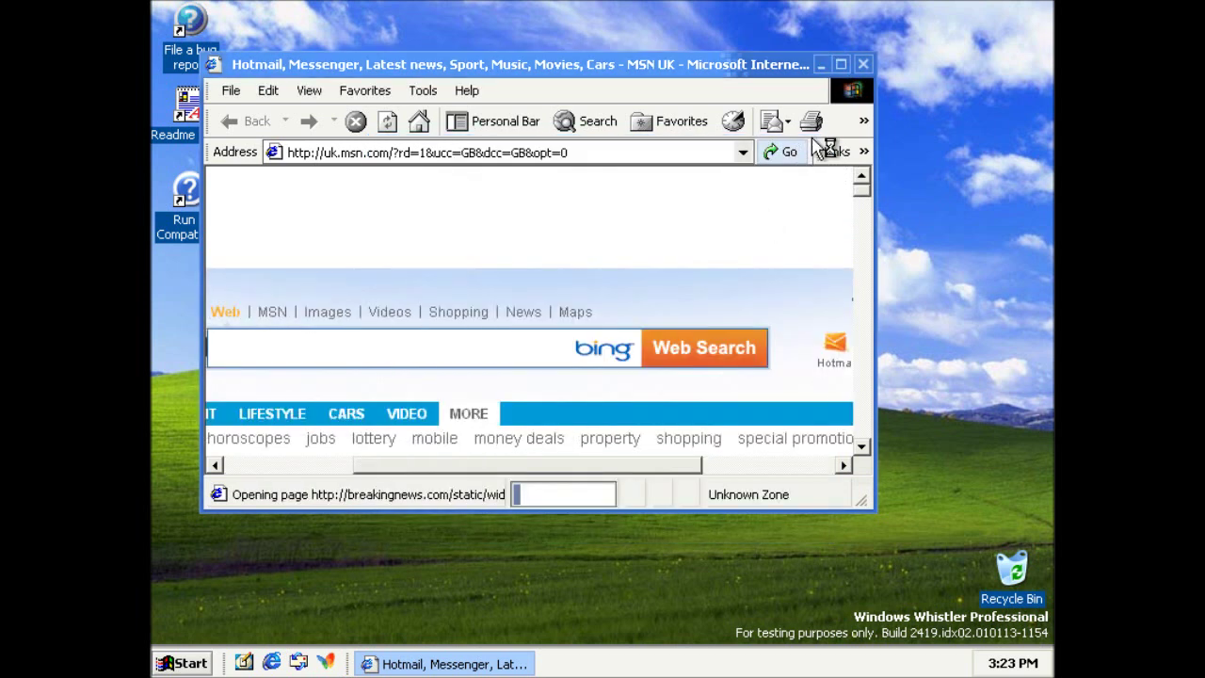
left_click(841, 65)
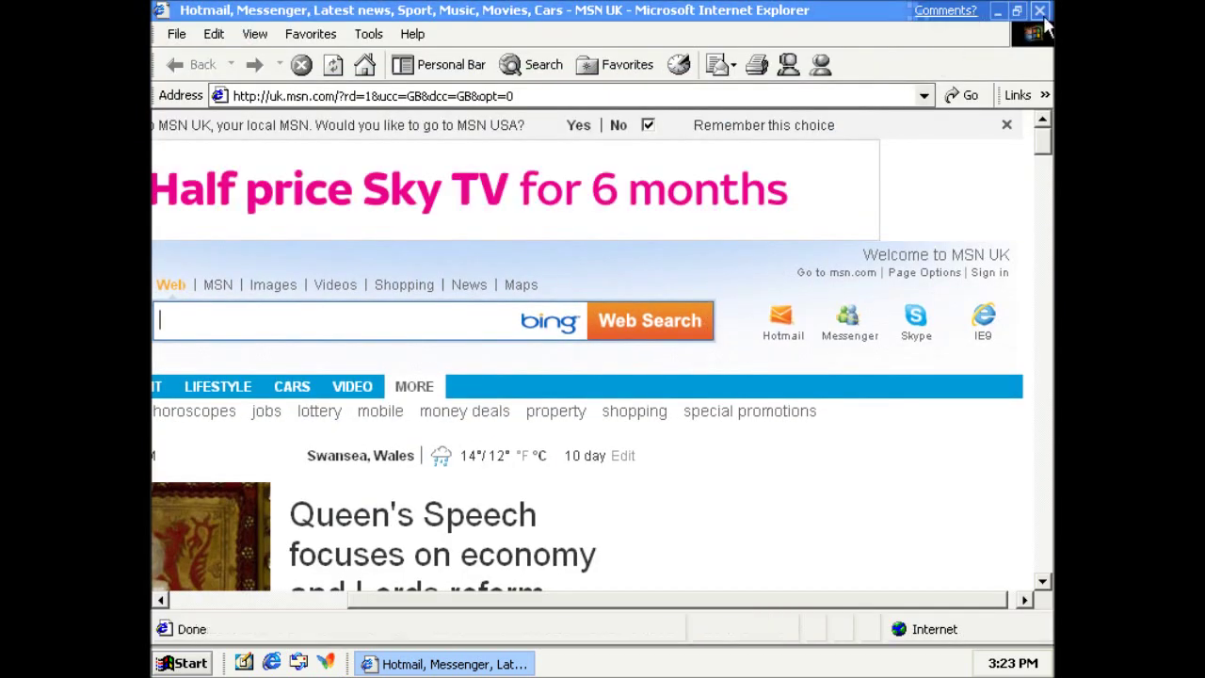
key("alt+F4")
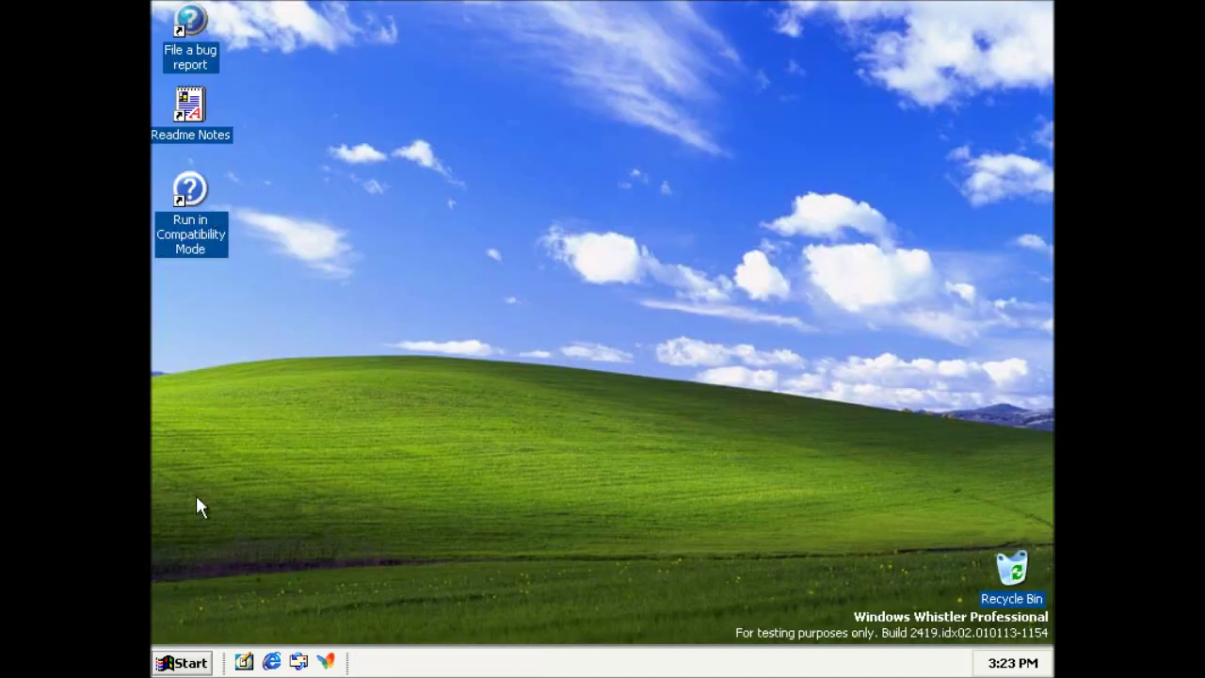
Step: Open System Properties for My Computer from the Start menu
left_click(193, 663)
left_click(193, 663)
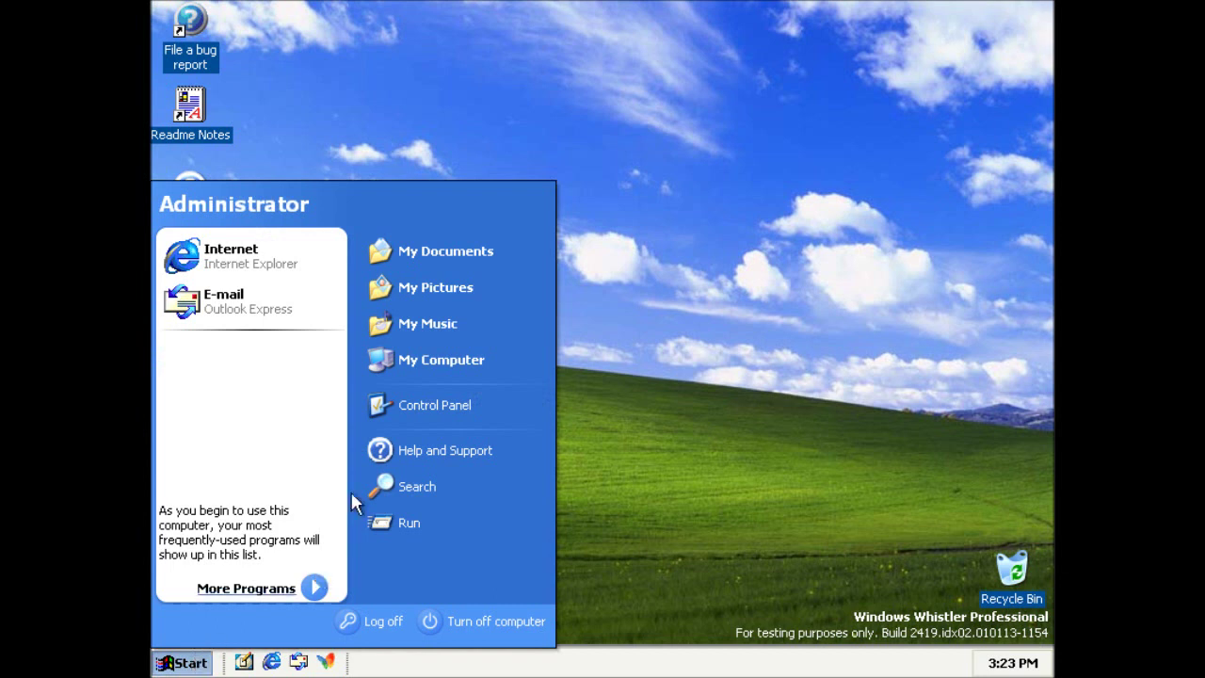
right_click(426, 365)
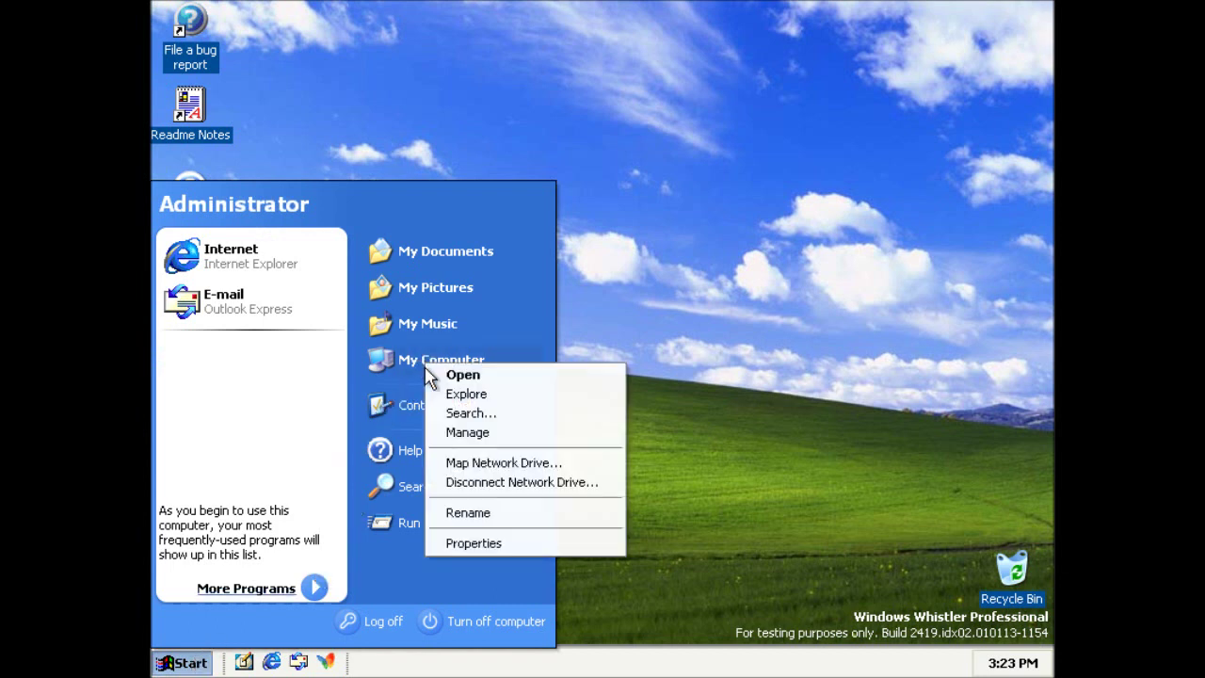
left_click(468, 543)
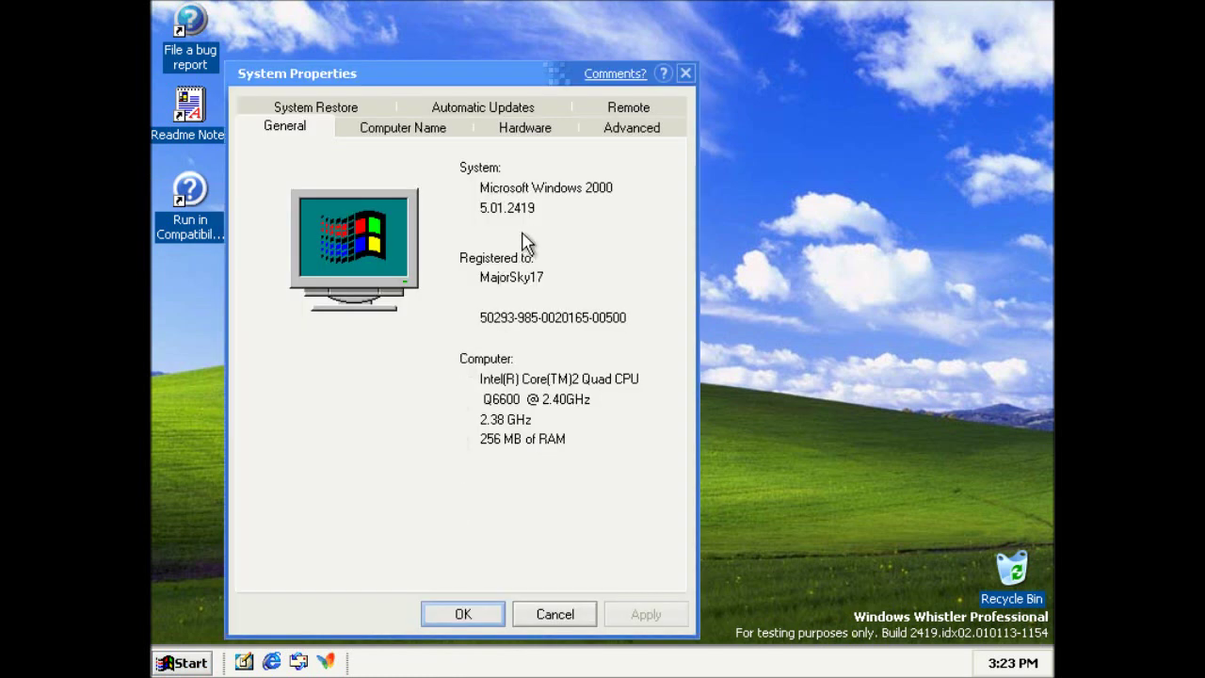
left_click_drag(506, 81, 538, 46)
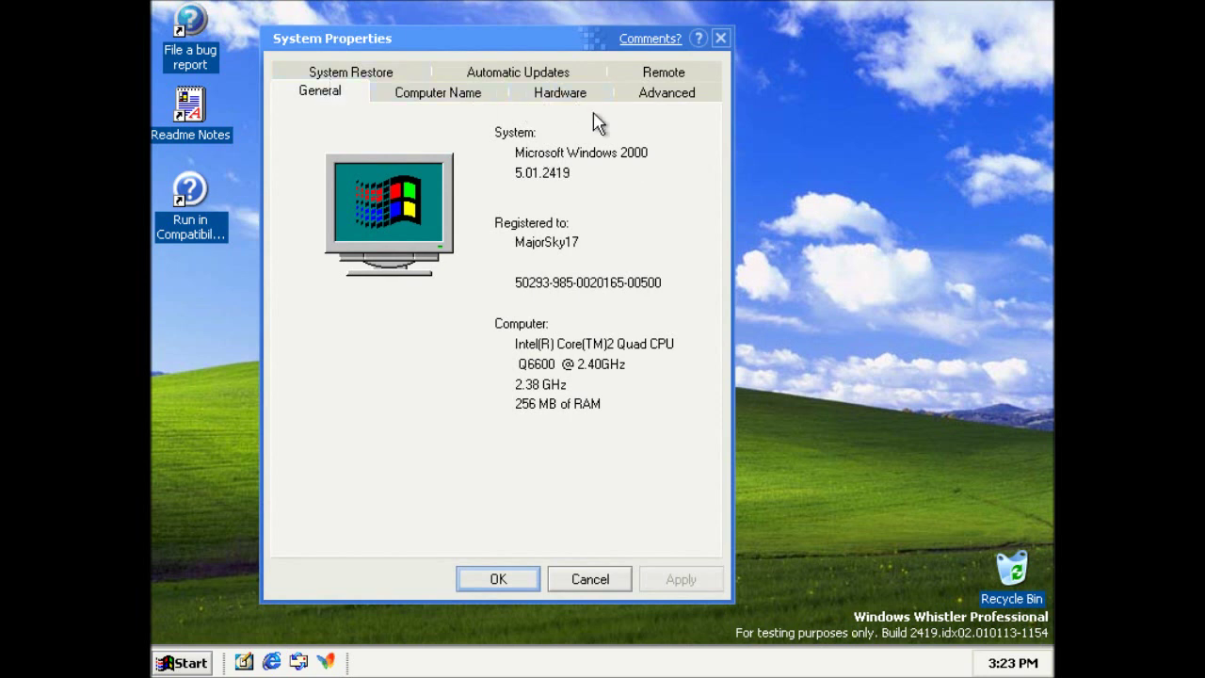
Step: Set Performance visual effects to Adjust for best appearance and confirm
left_click(650, 102)
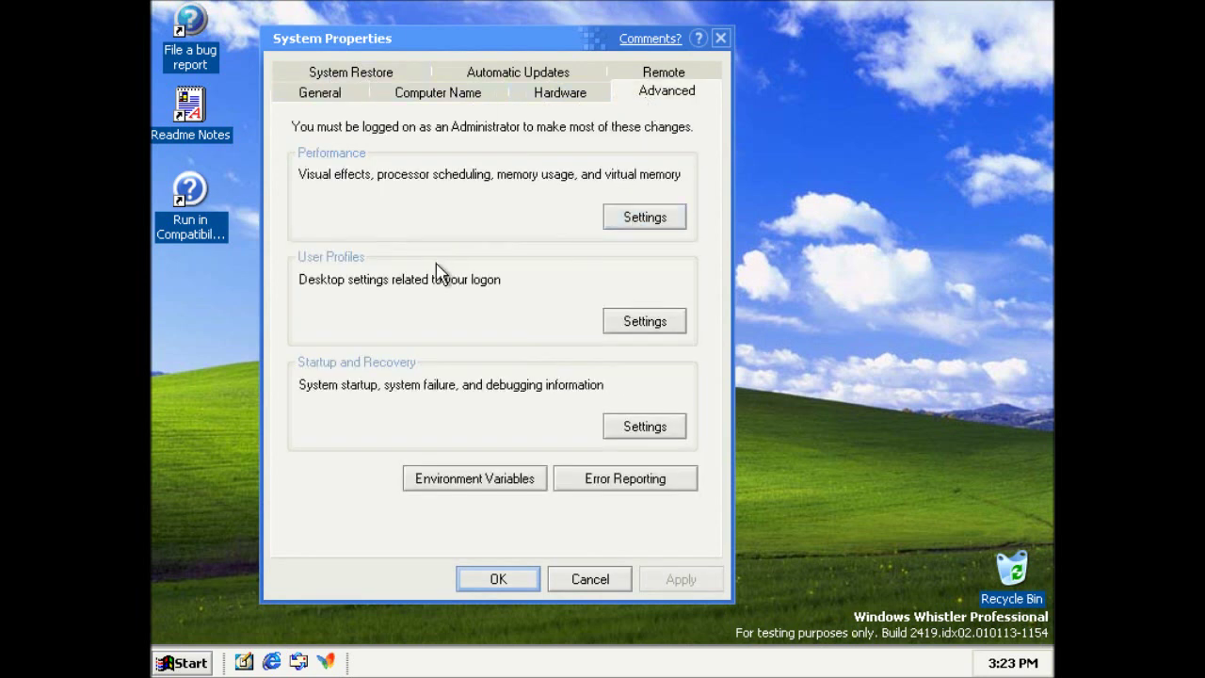
left_click(628, 217)
left_click(411, 262)
left_click(419, 168)
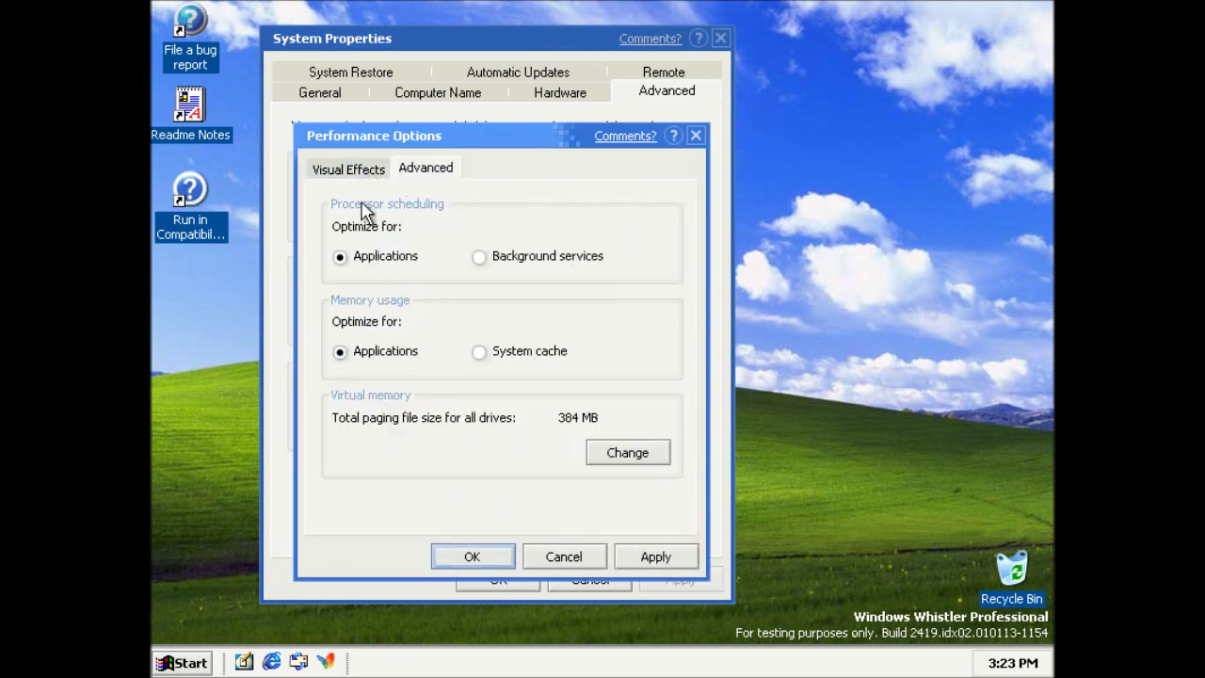
left_click(354, 172)
left_click(452, 557)
Step: Close System Properties, then set font smoothing to ClearType in Display Properties' Appearance Effects
left_click(471, 571)
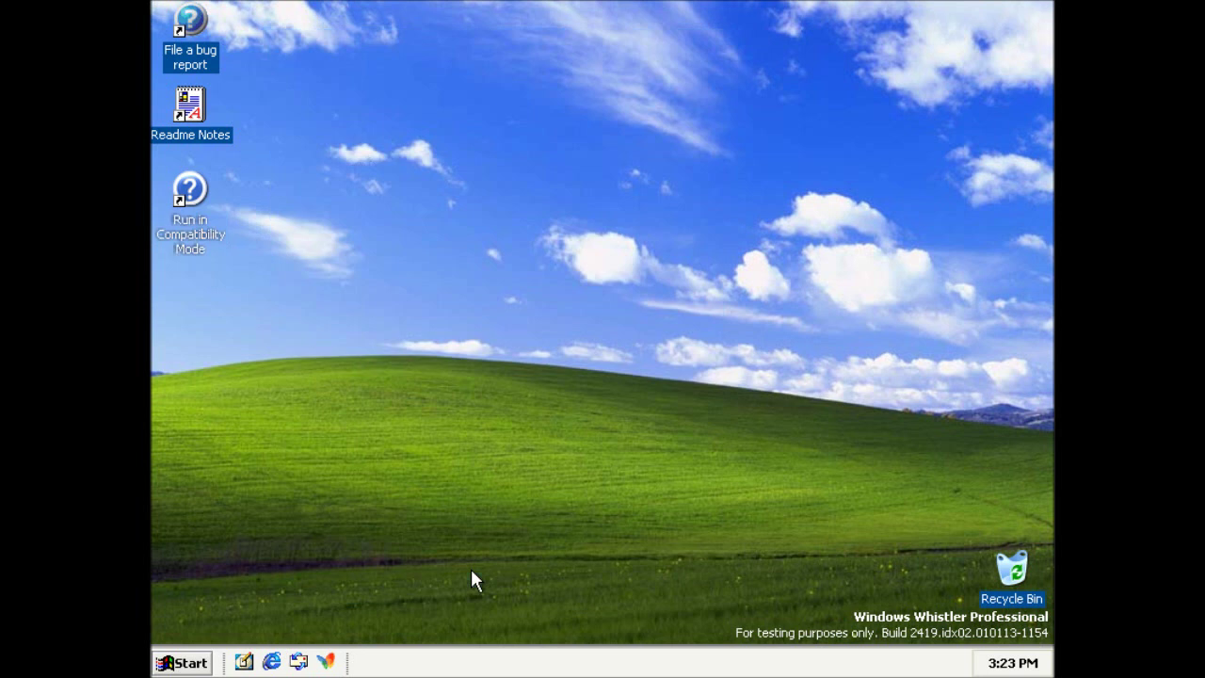
right_click(448, 237)
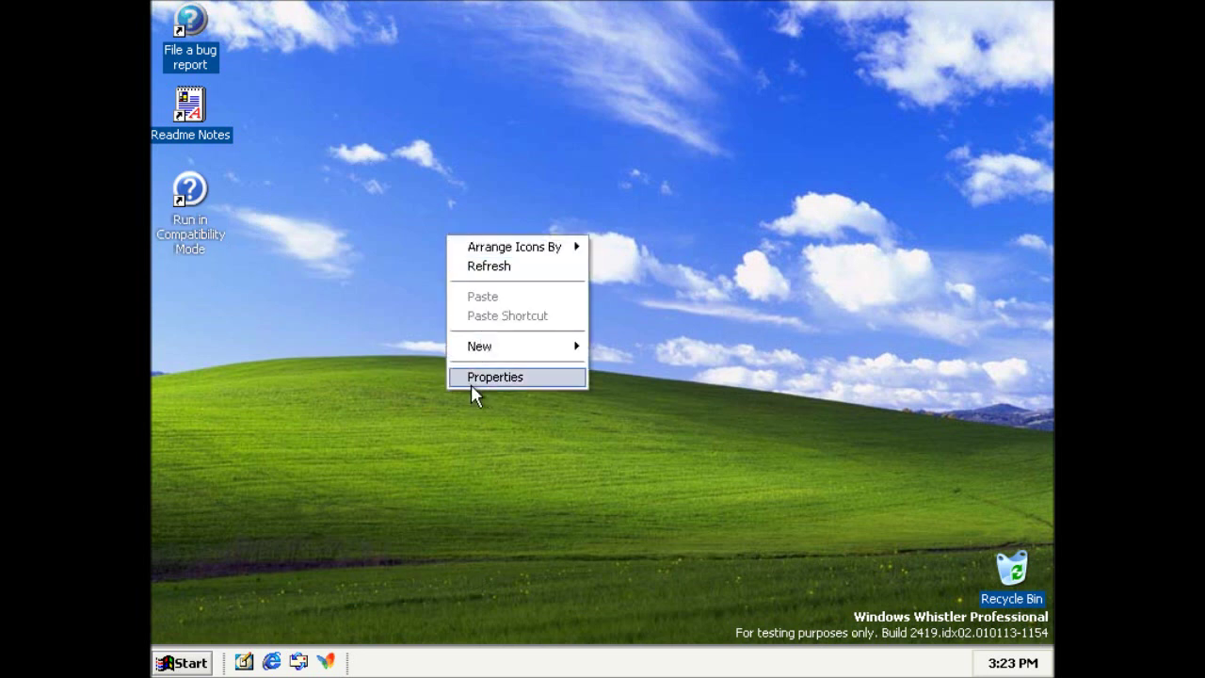
left_click(472, 379)
left_click(528, 175)
left_click(646, 533)
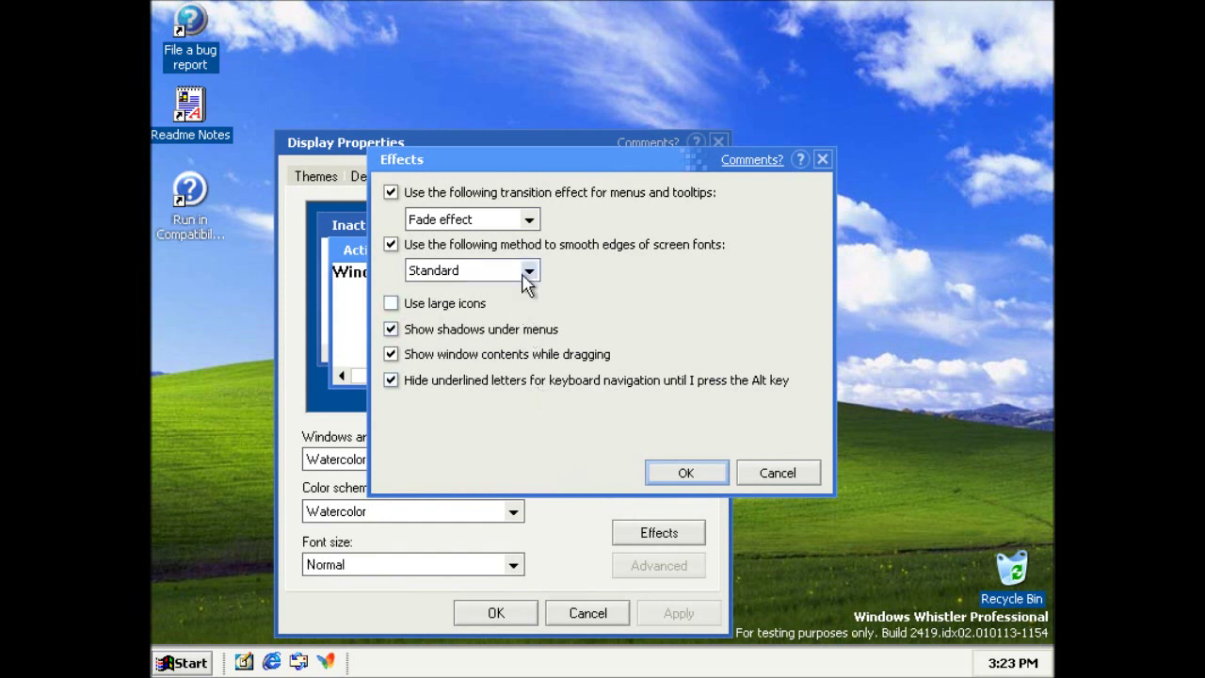
left_click(530, 270)
left_click(499, 305)
left_click(662, 471)
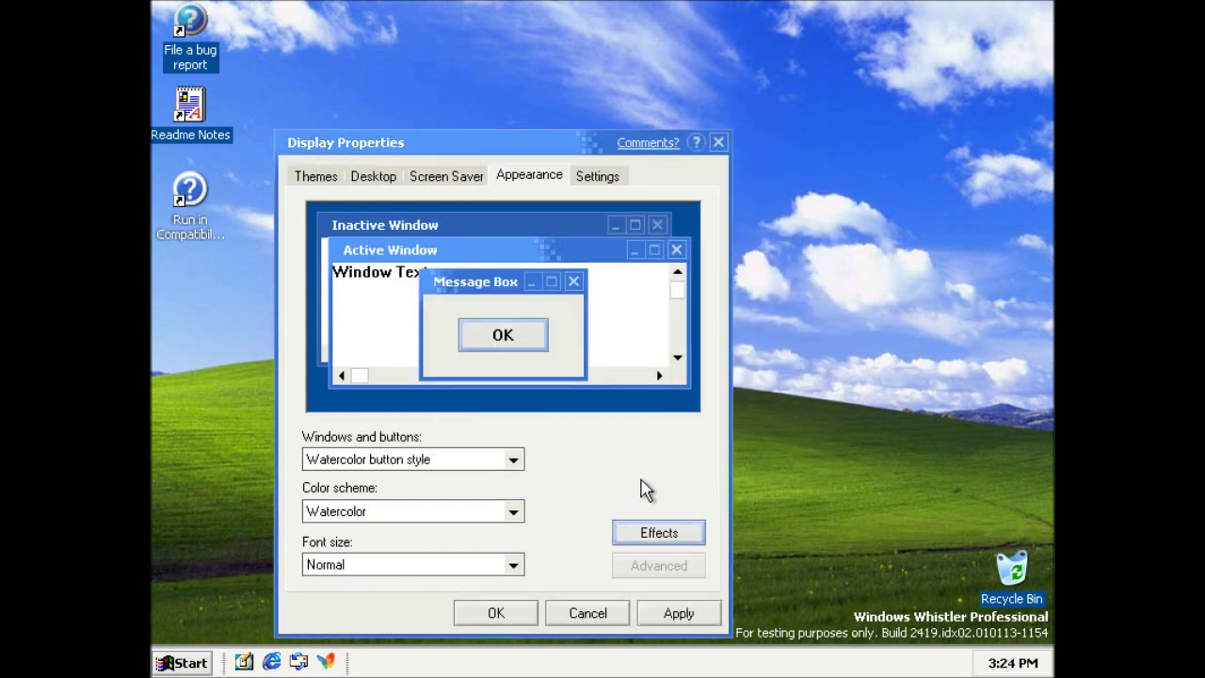
left_click(504, 619)
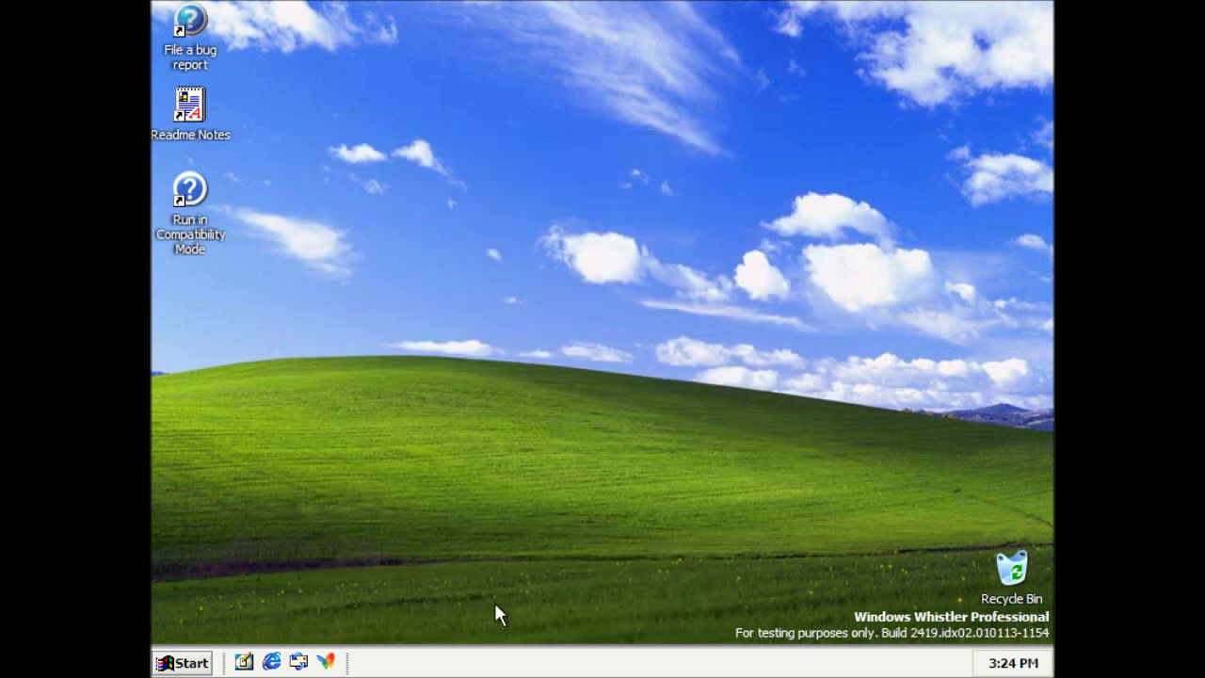
left_click(184, 663)
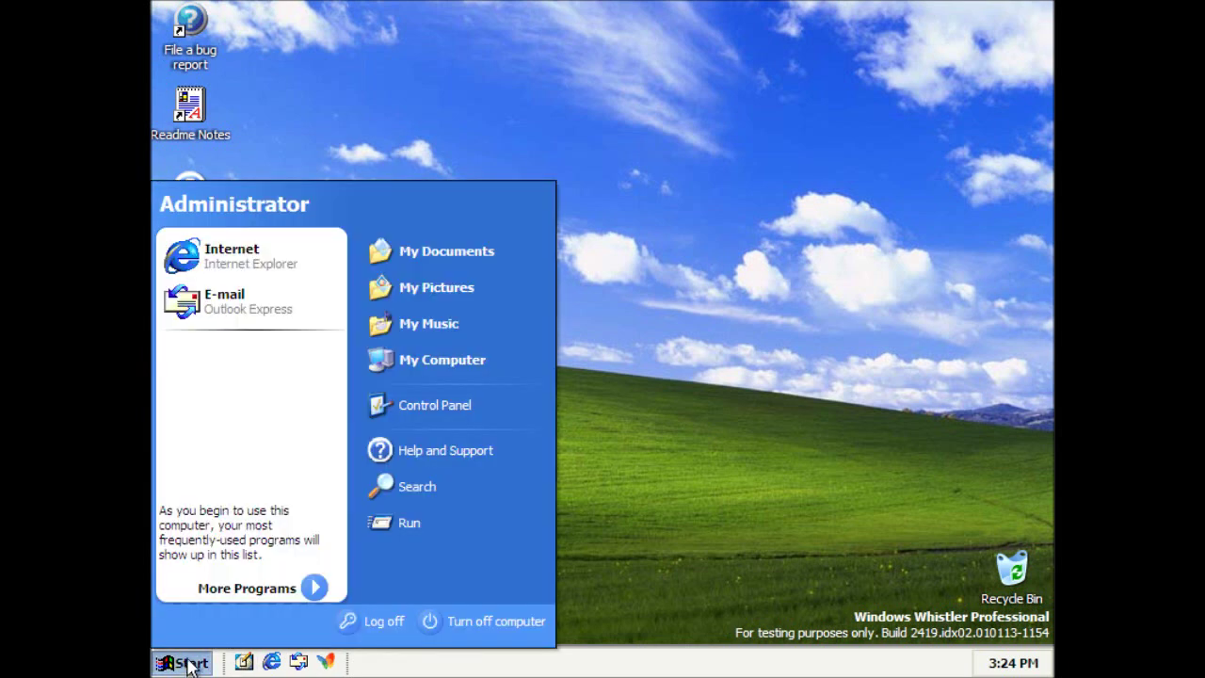
left_click(275, 594)
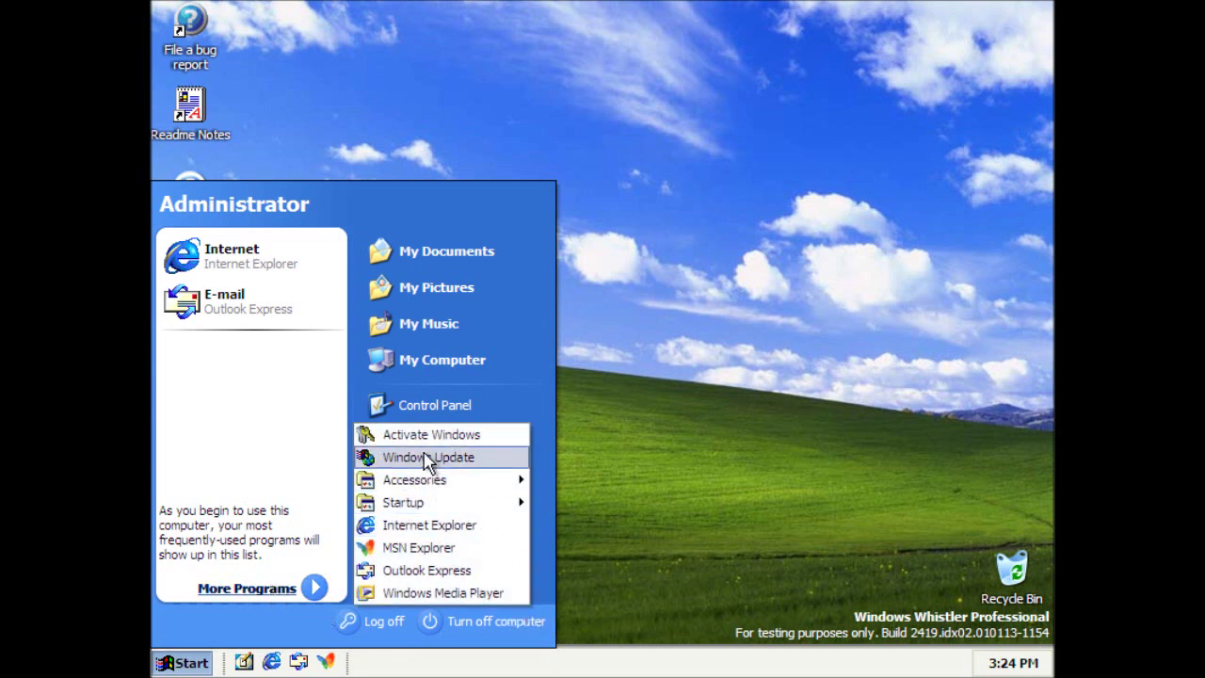
left_click(395, 435)
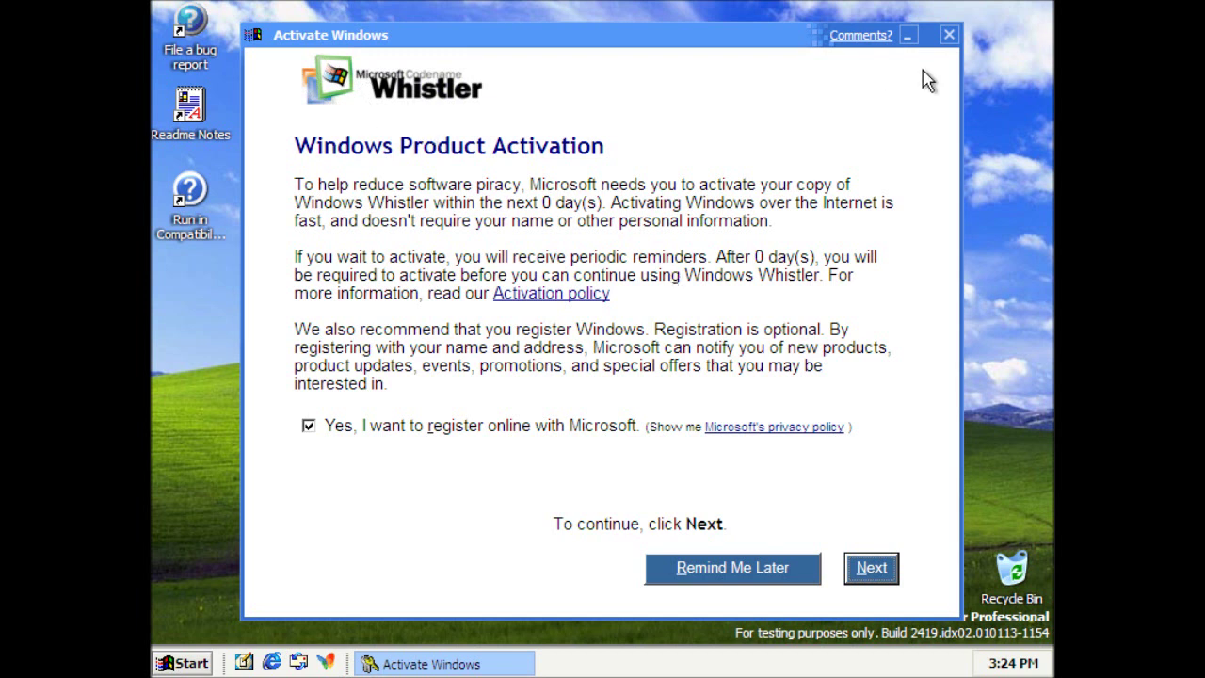
left_click(949, 35)
Step: Enable 'Show most recently used documents' in the Start menu's advanced customization settings
right_click(506, 665)
left_click(518, 648)
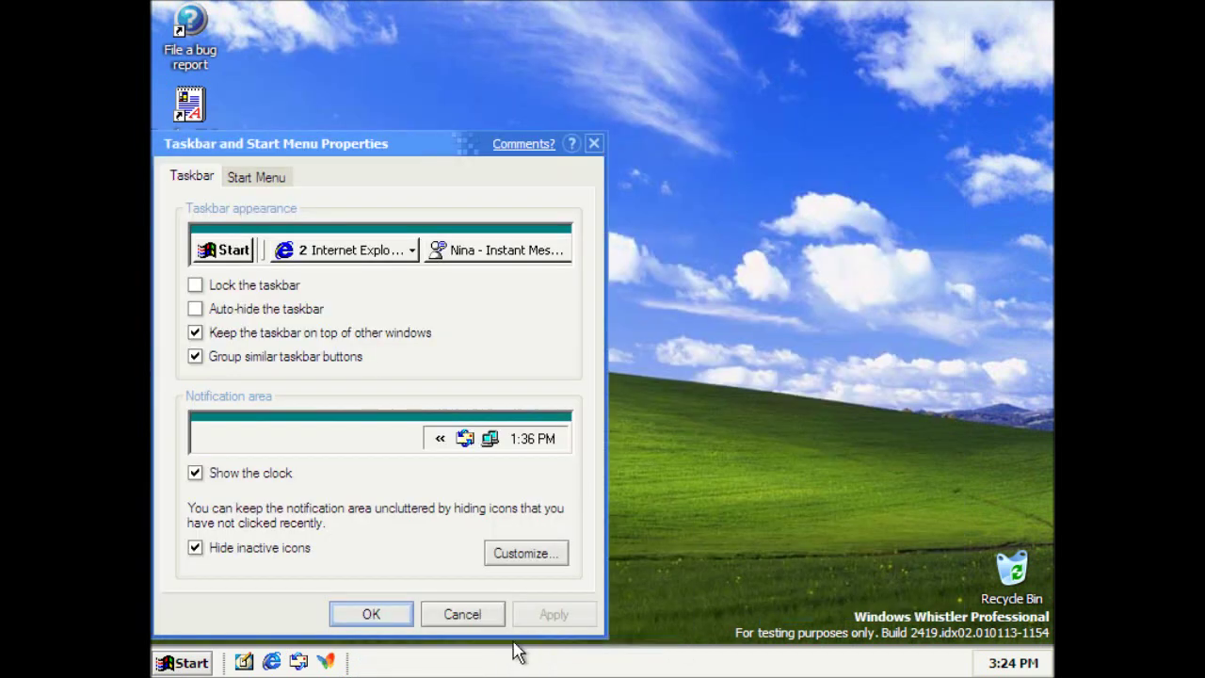
left_click(261, 179)
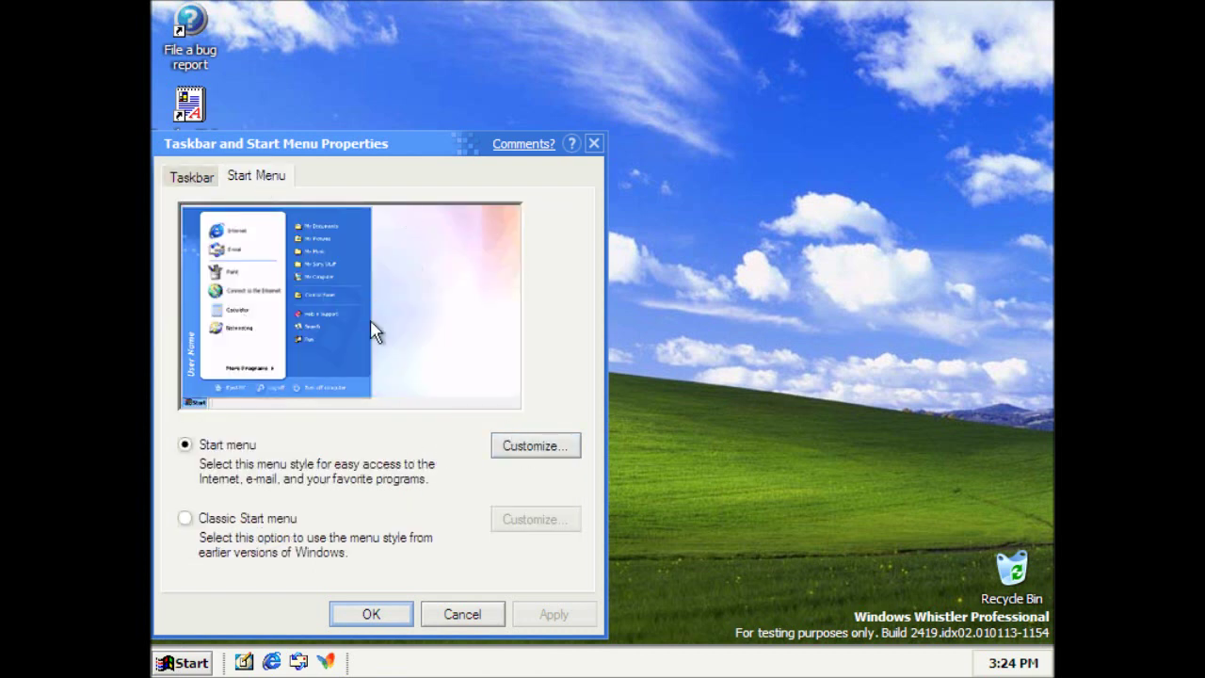
left_click(501, 447)
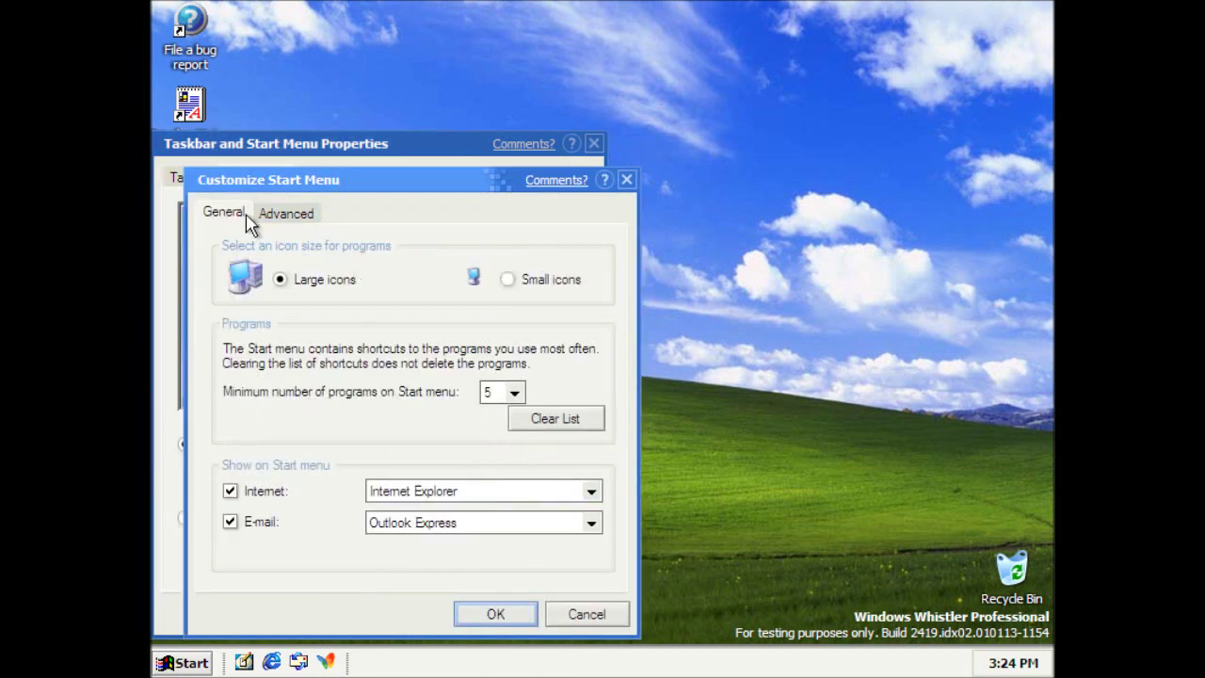
left_click(278, 213)
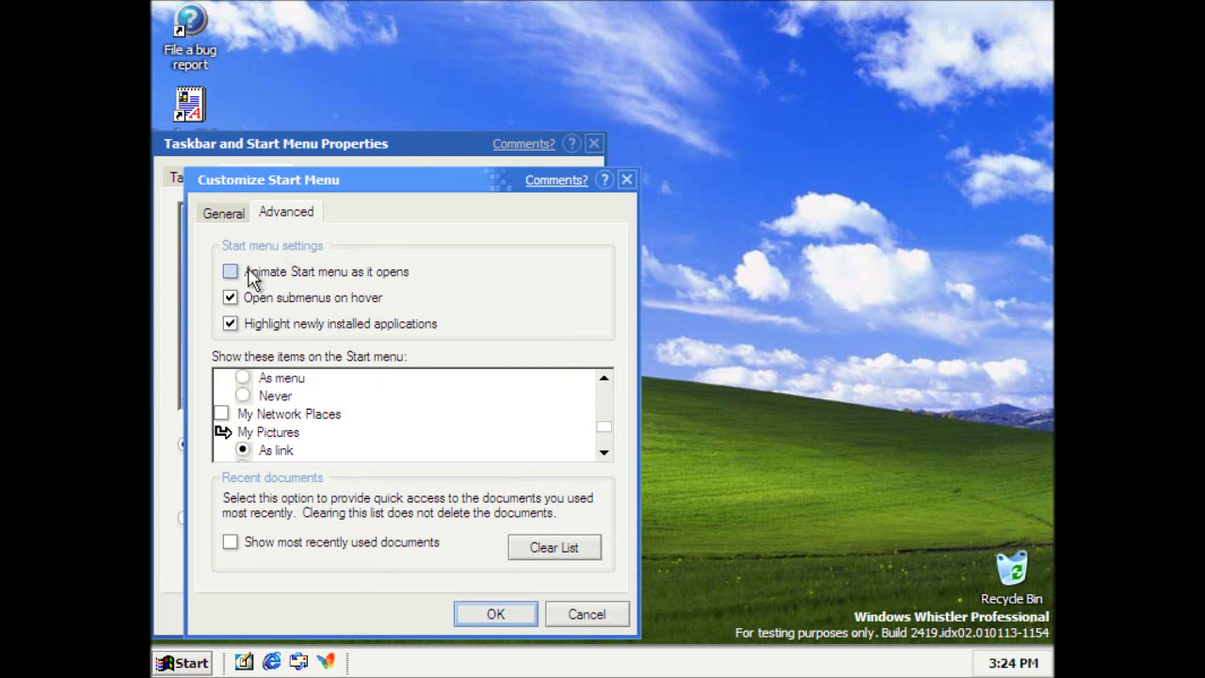
left_click(299, 543)
Step: Confirm the Start menu customization, check the Start menu, and lock the taskbar
left_click(475, 614)
left_click(396, 612)
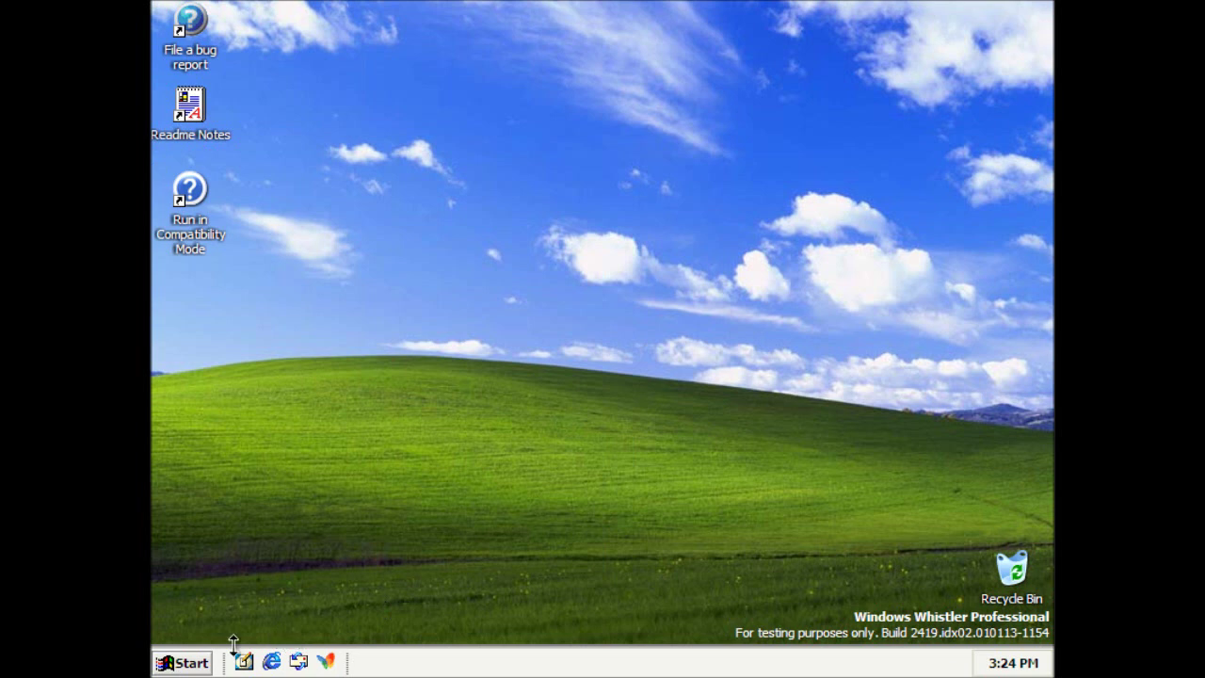
left_click(193, 664)
left_click(193, 664)
left_click(193, 663)
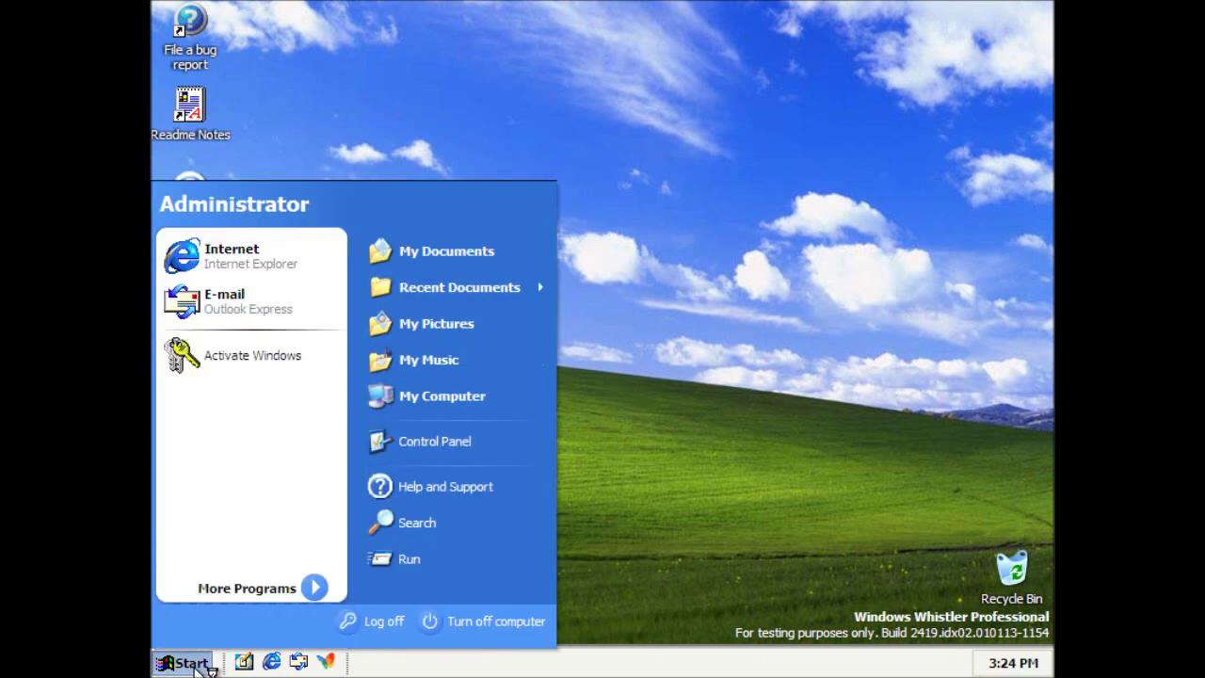
left_click(193, 663)
right_click(428, 659)
left_click(447, 627)
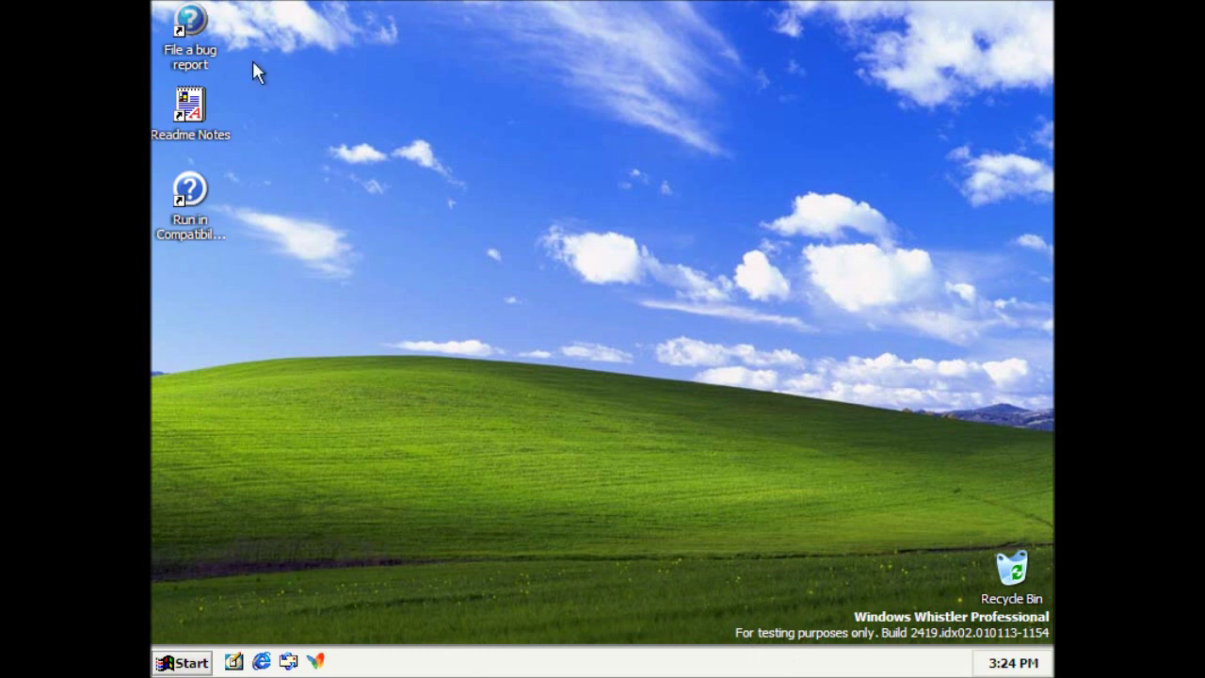
Step: Run winver to confirm Version 5.1 build 2419, then close About Windows
key("super")
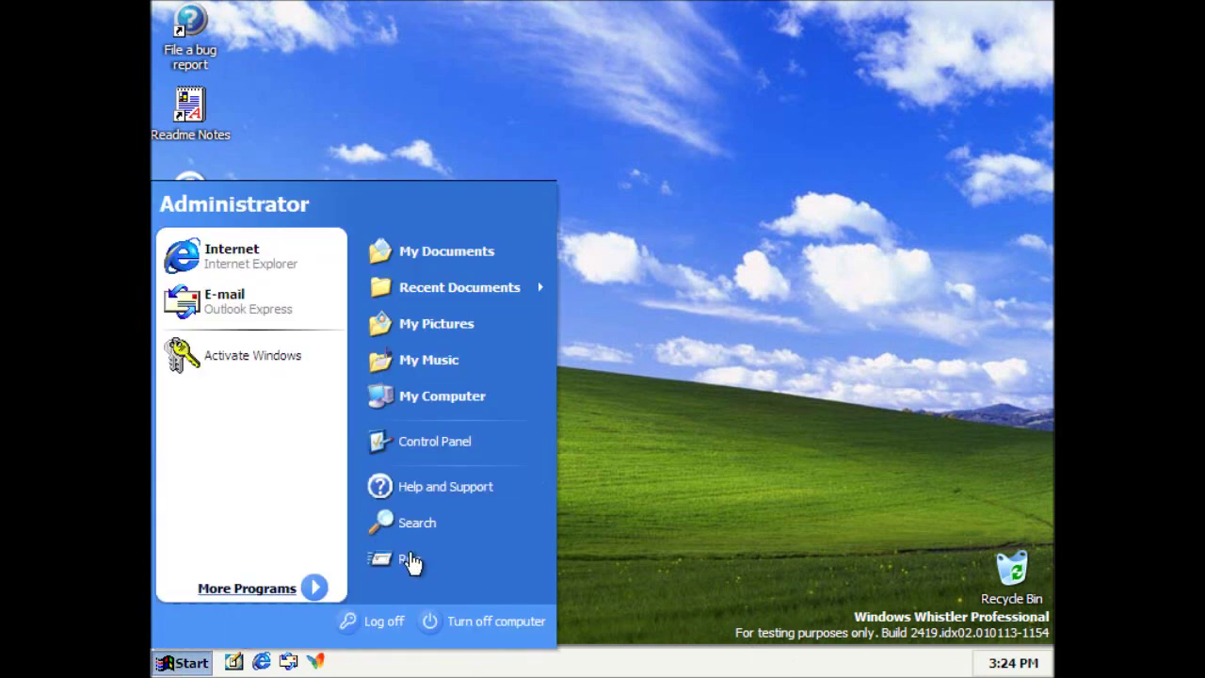
left_click(407, 556)
type("winver")
key("Return")
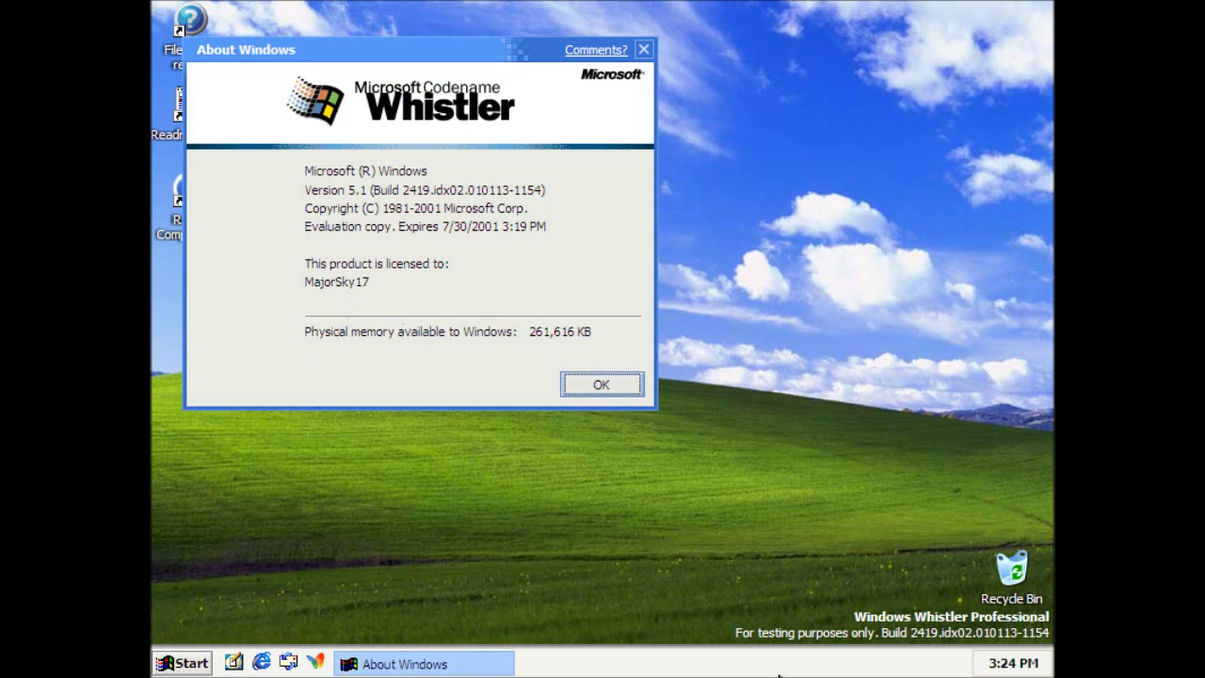
left_click_drag(369, 56, 499, 50)
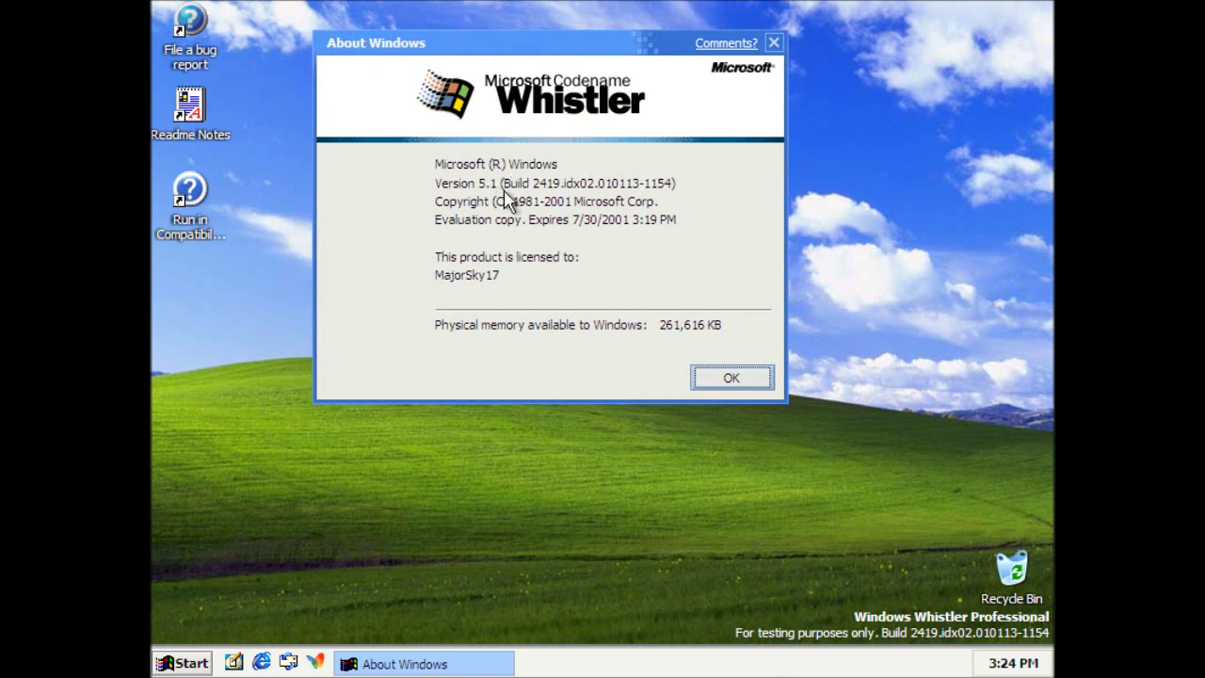
left_click(720, 384)
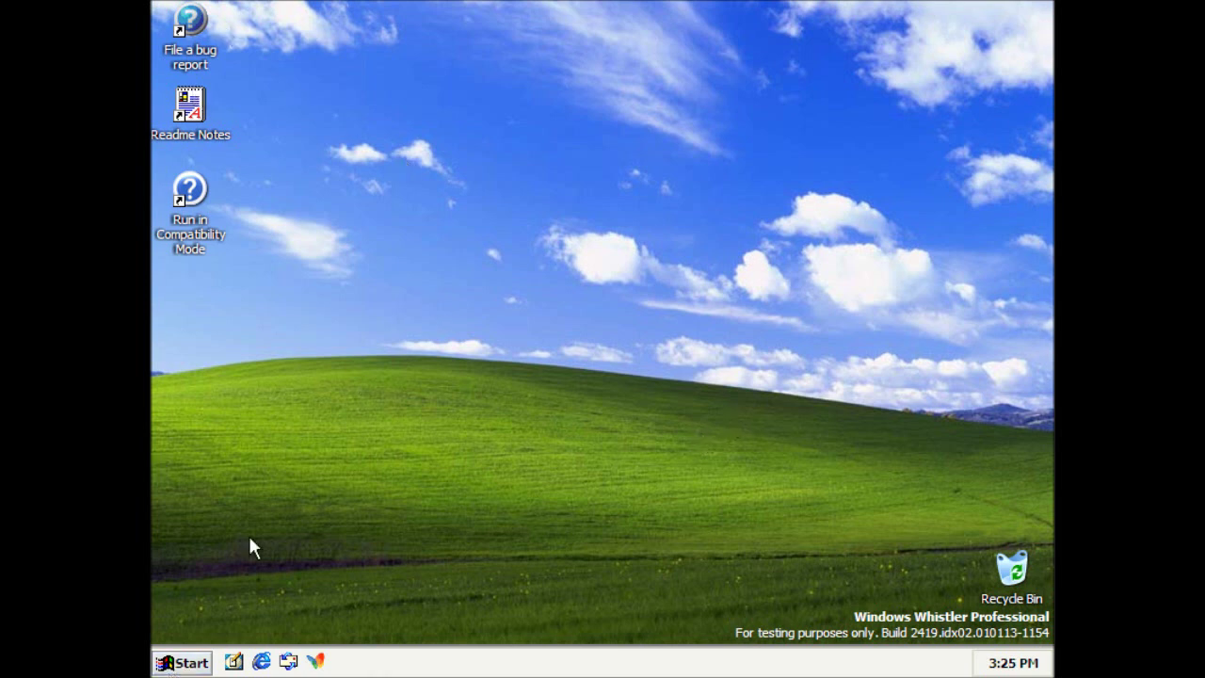
Step: Open My Computer, select Local Disk (C:), enable the Address Bar toolbar, then close the window
left_click(181, 663)
left_click(428, 400)
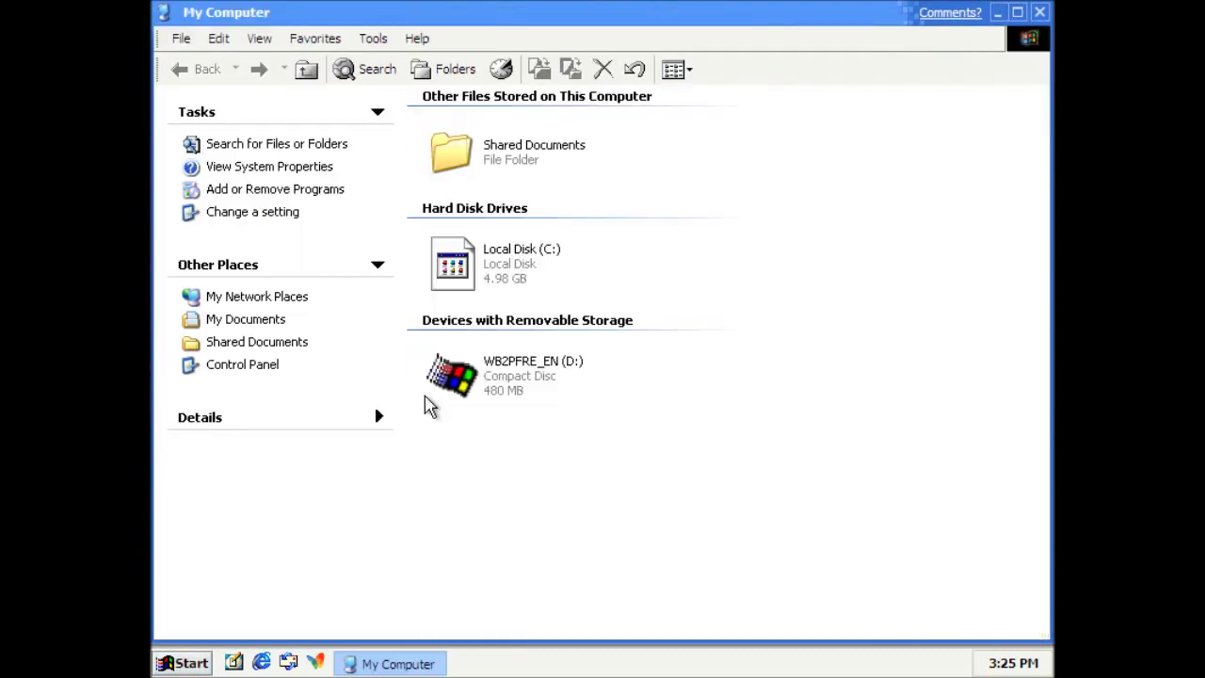
left_click(188, 661)
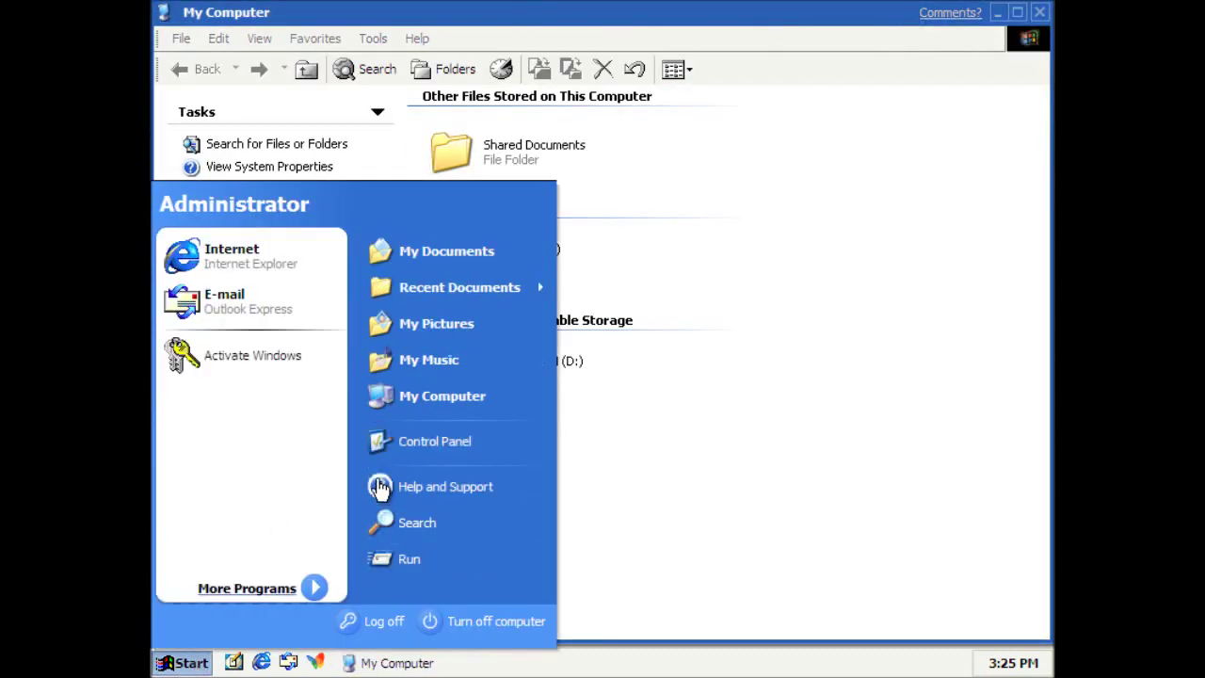
right_click(394, 399)
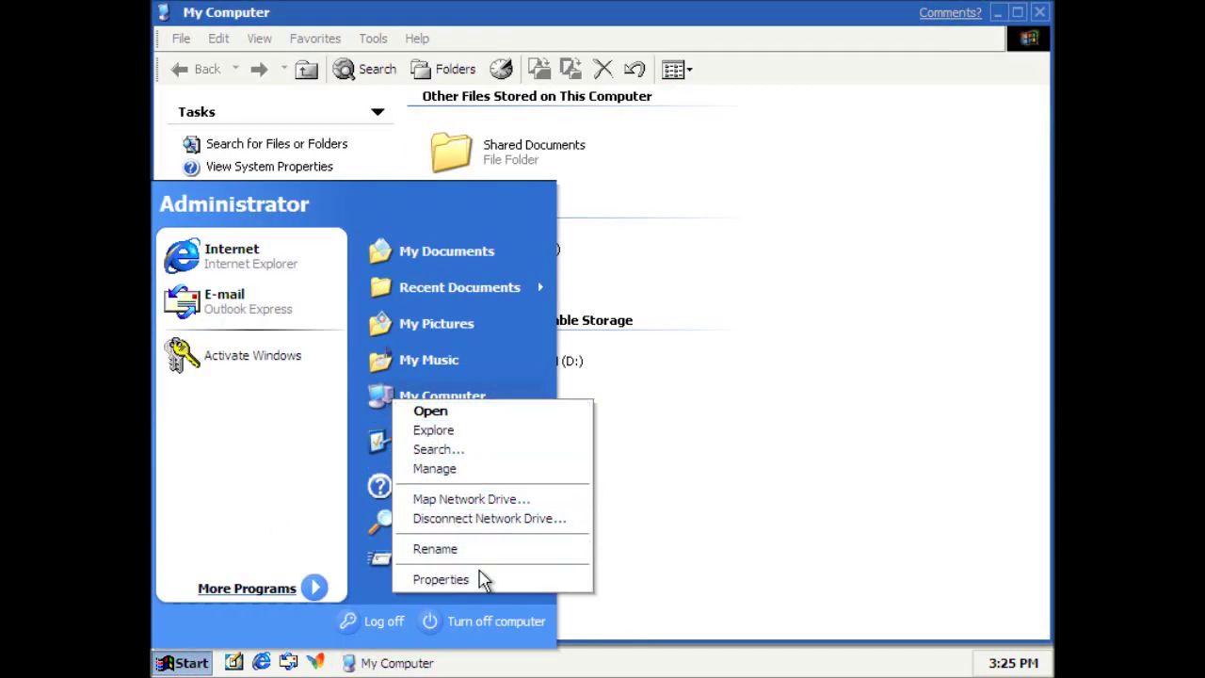
left_click(692, 483)
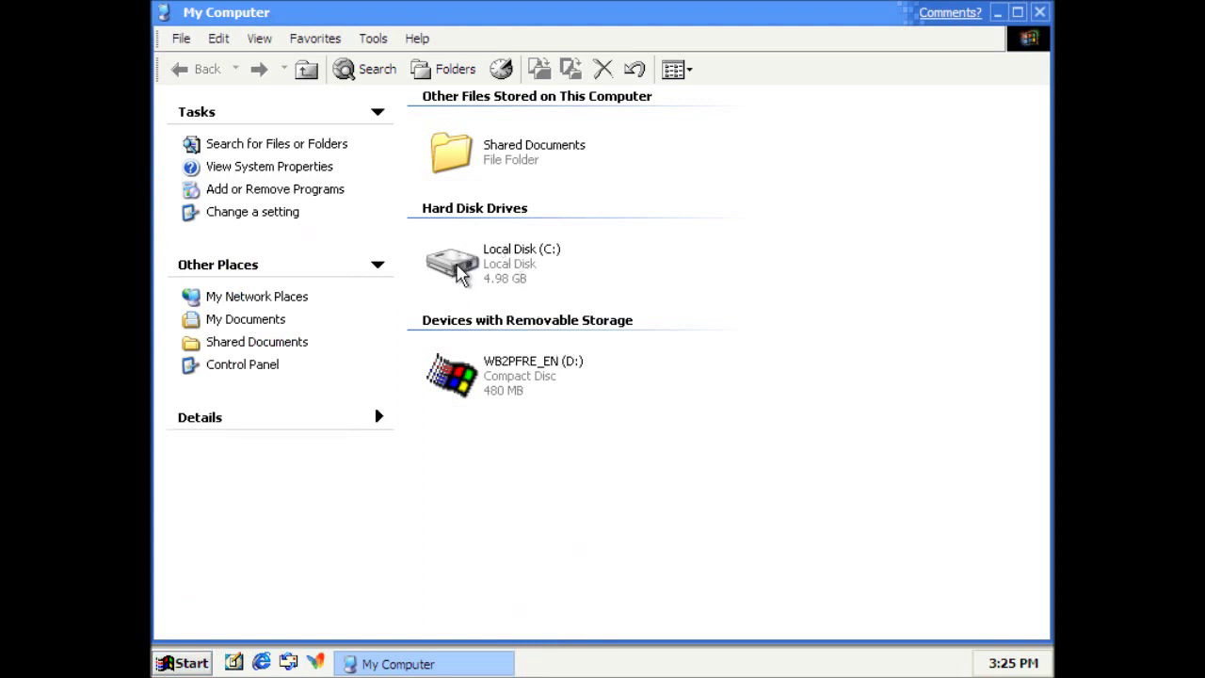
left_click(459, 273)
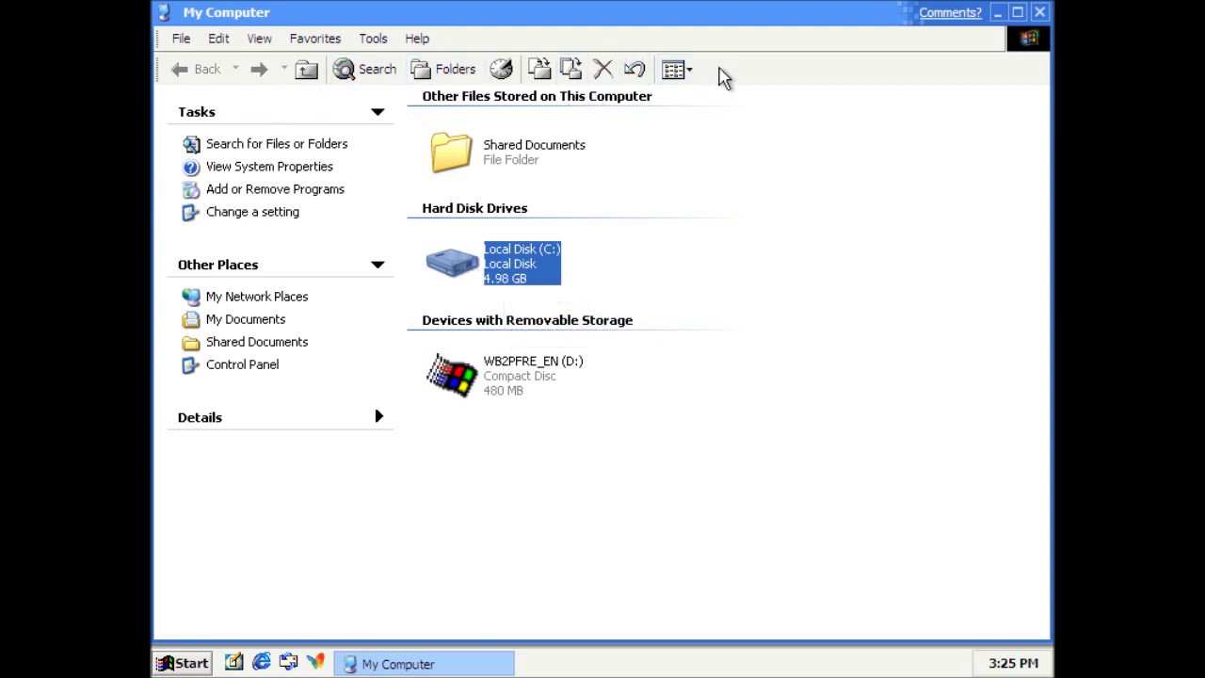
right_click(754, 75)
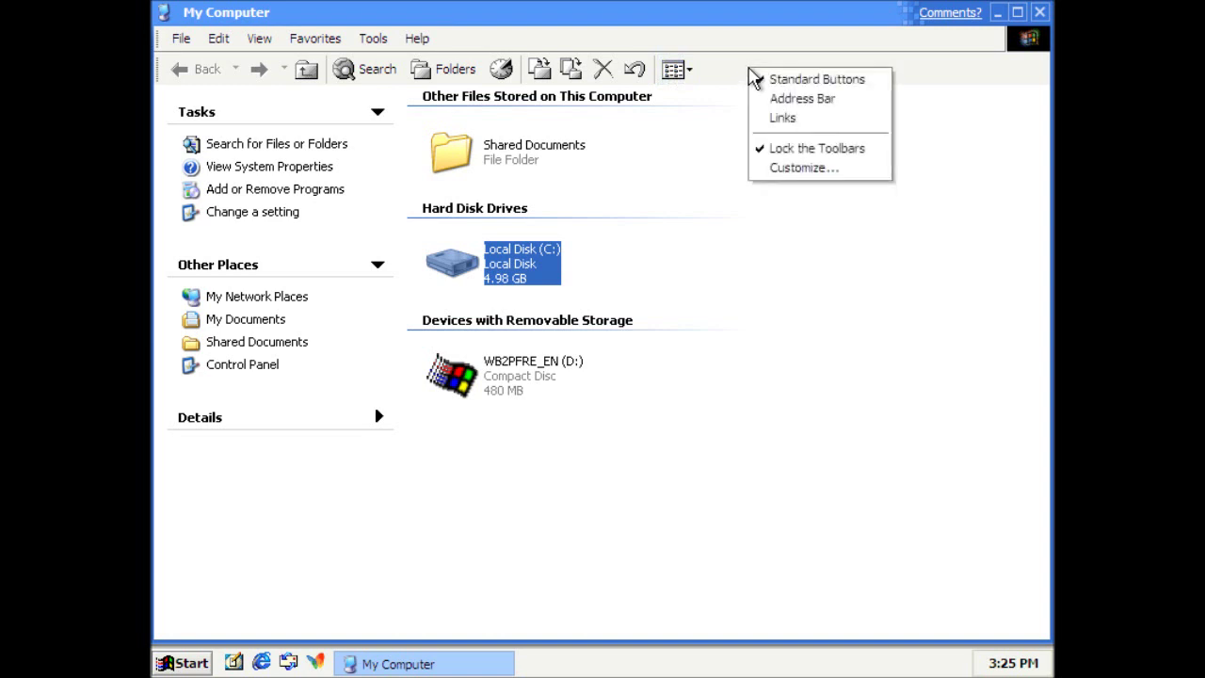
left_click(789, 98)
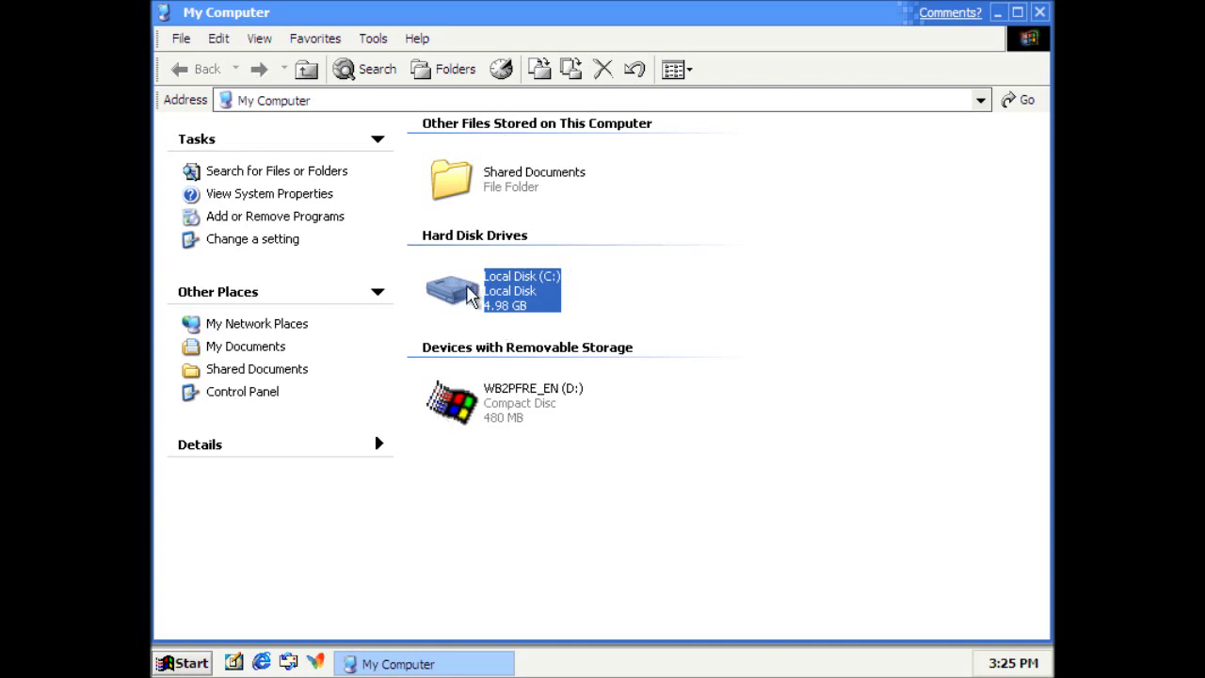
left_click(1039, 13)
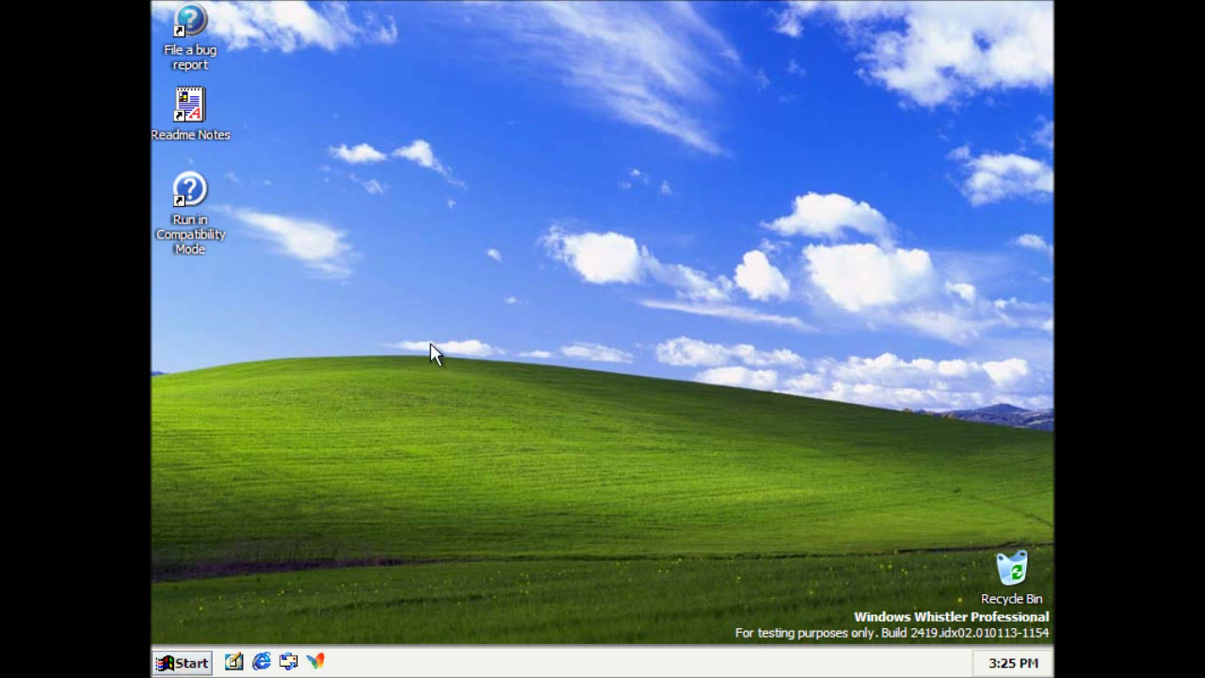
left_click(260, 663)
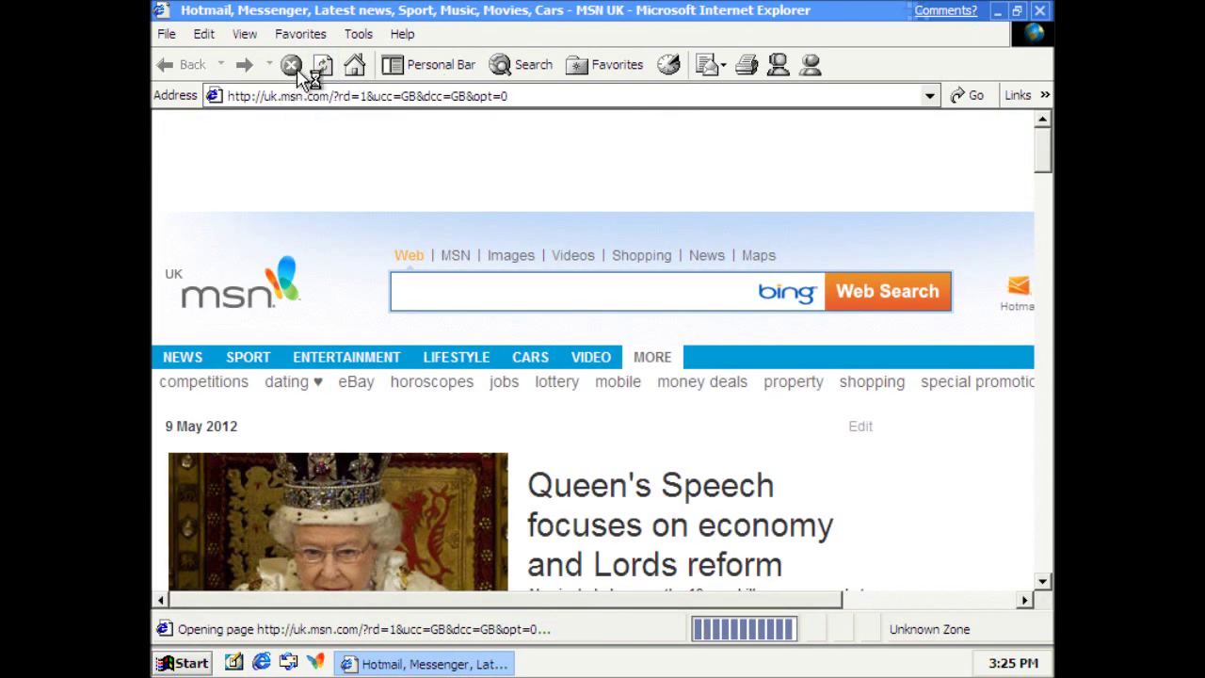
left_click(297, 98)
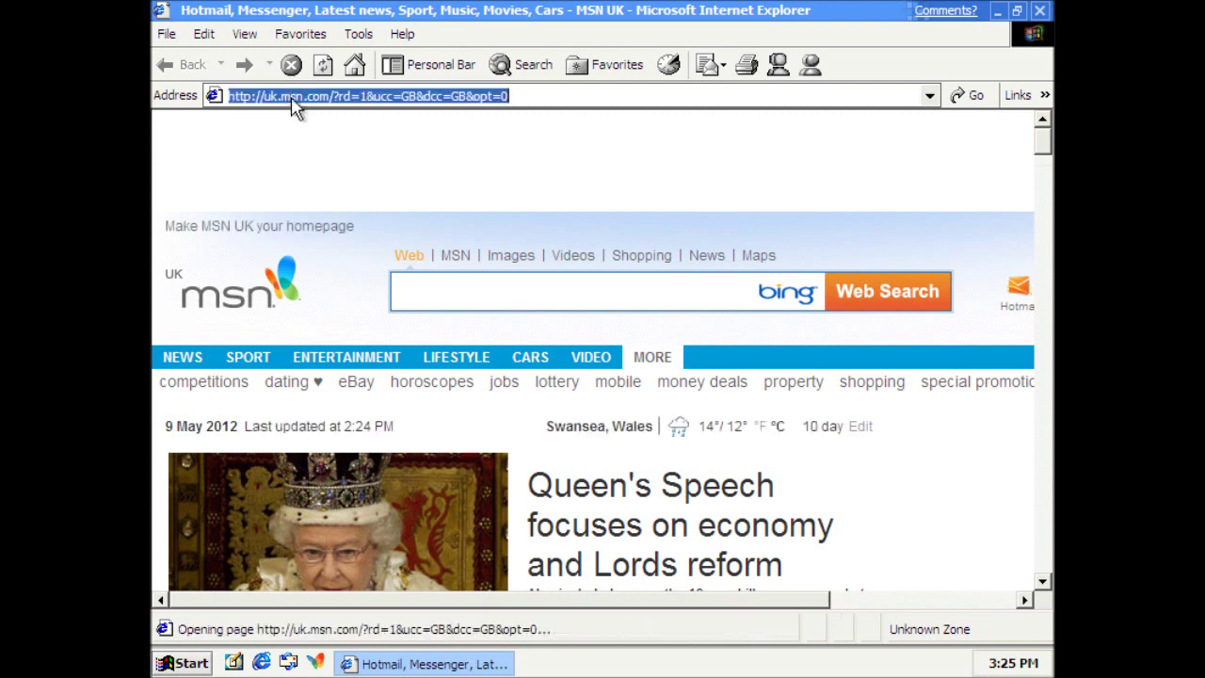
type("www.opera.com")
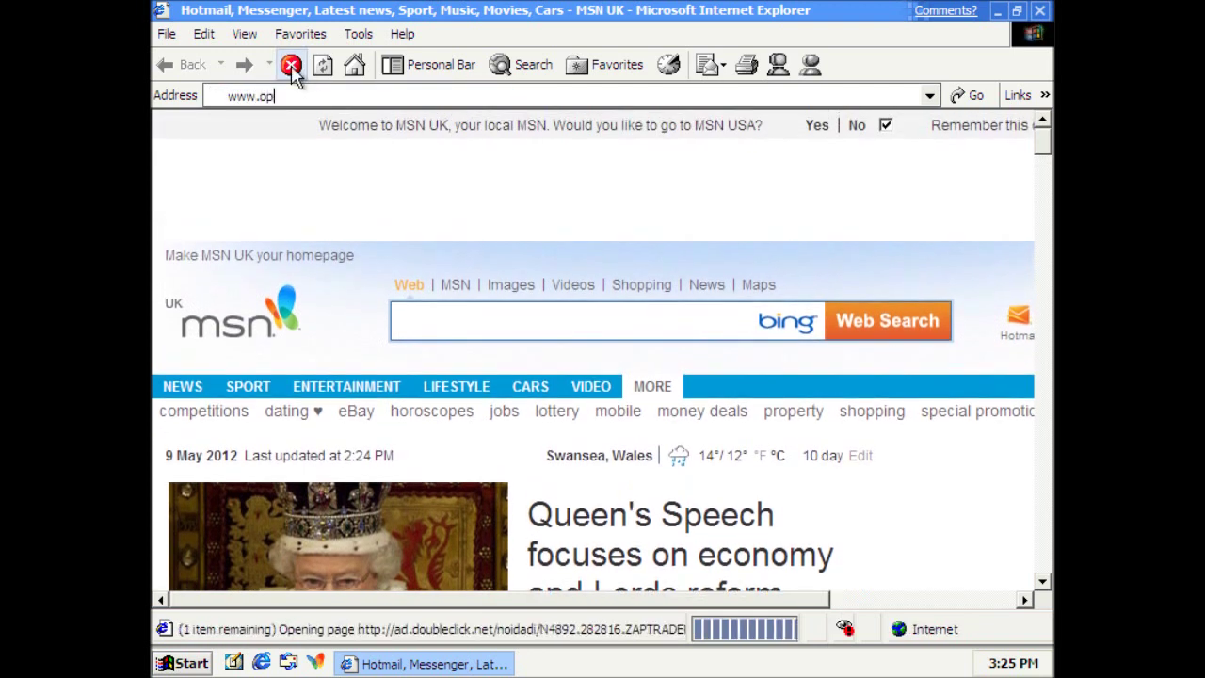
key("Return")
left_click(269, 95)
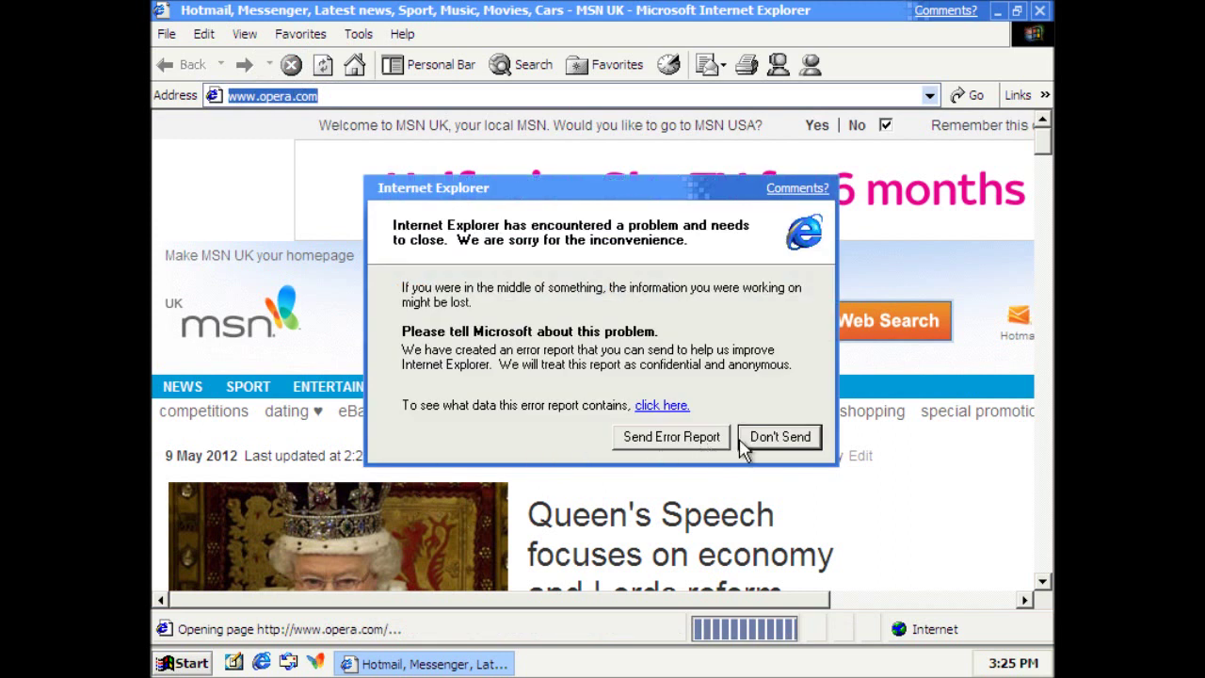
left_click(774, 439)
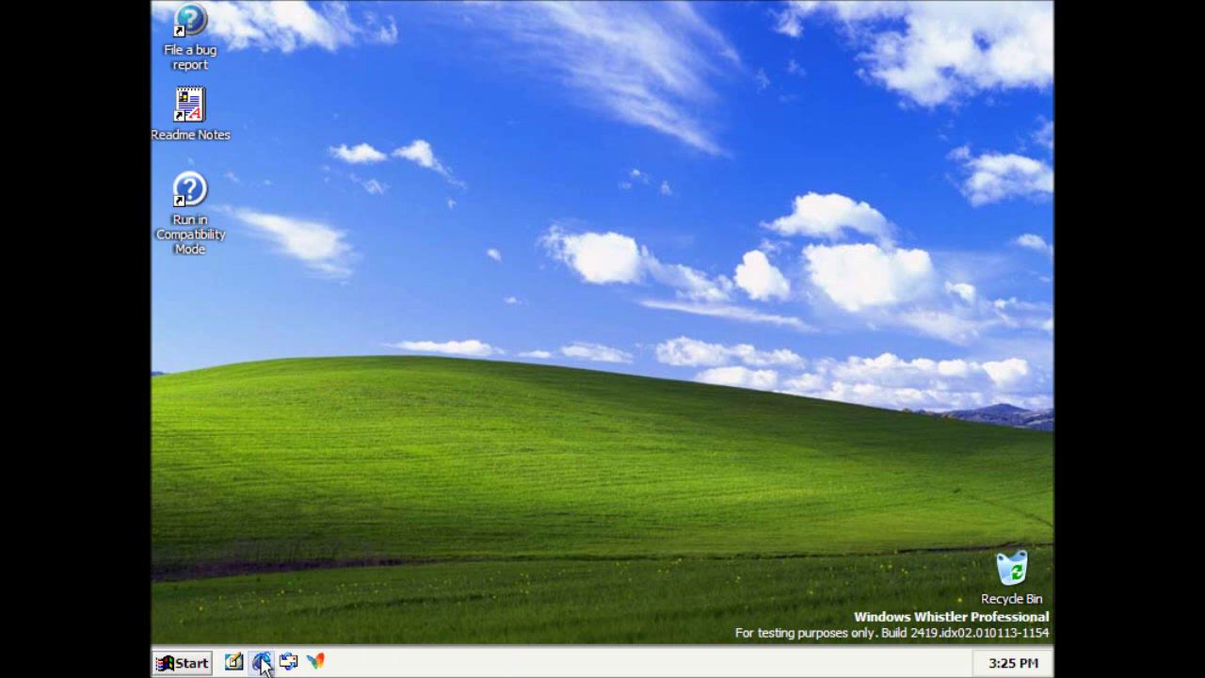
left_click(262, 664)
left_click(291, 64)
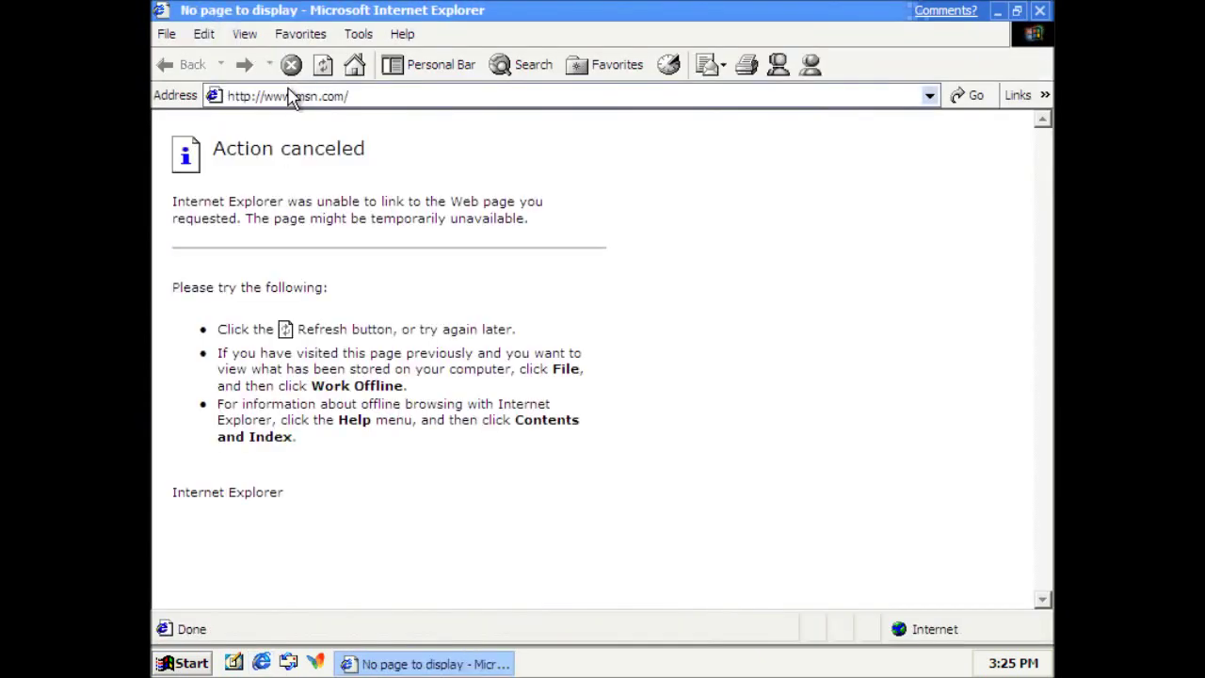
left_click(288, 94)
type("www.opera.com")
key("Return")
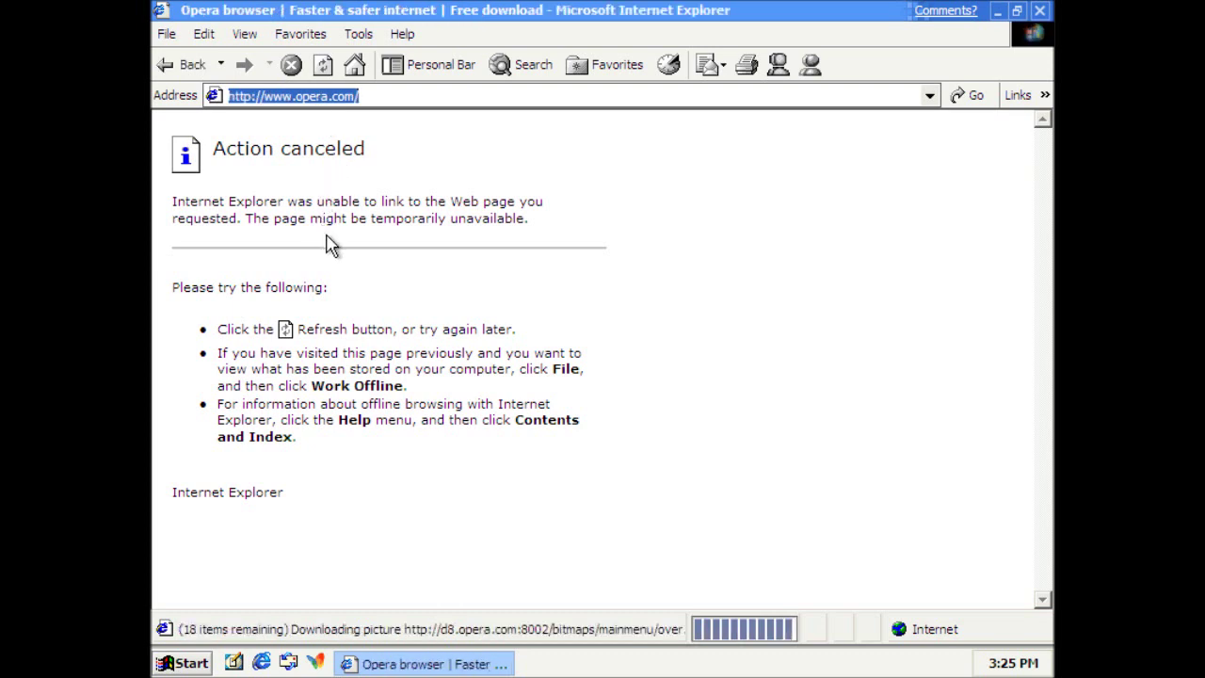
Step: Download and run Opera 11.62 for Windows with the progress window closing when finished
scroll(296, 336, "down", 3)
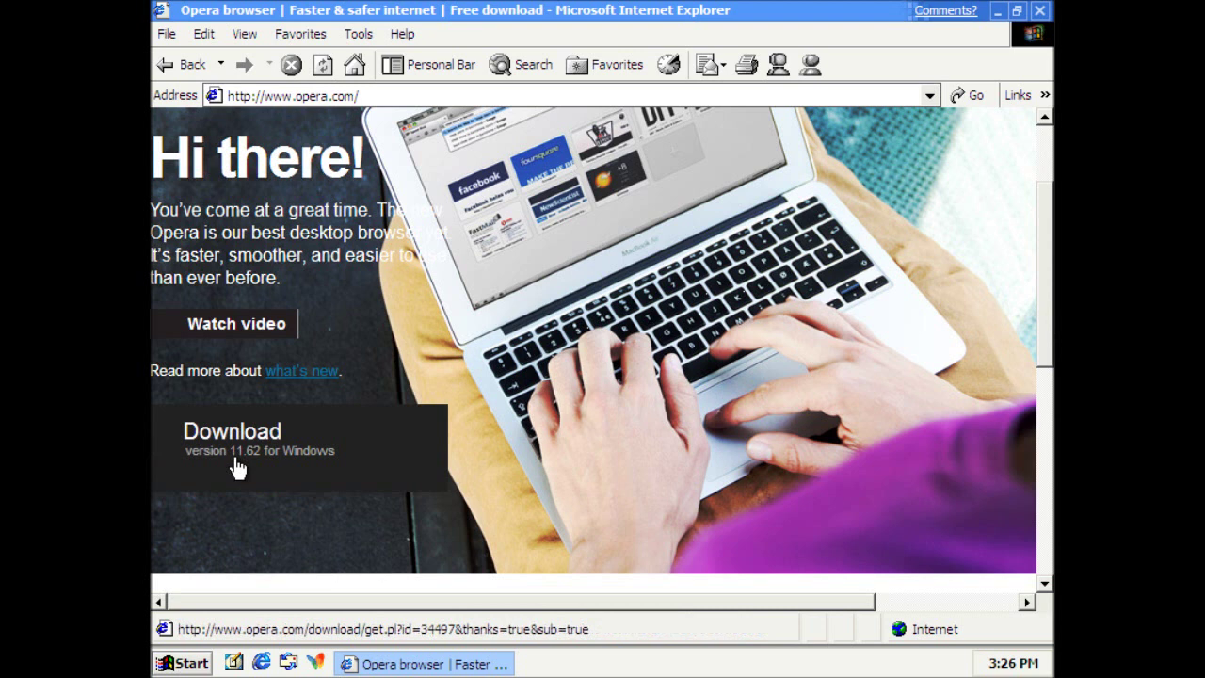
left_click(236, 462)
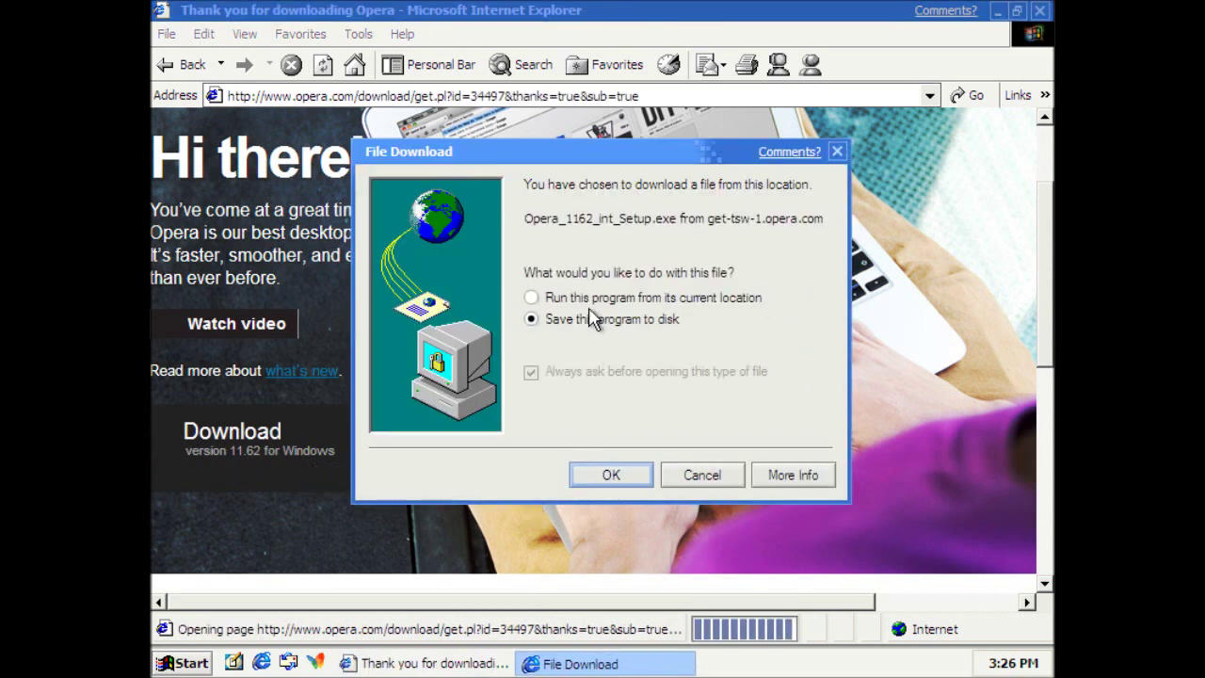
left_click(586, 301)
left_click(614, 467)
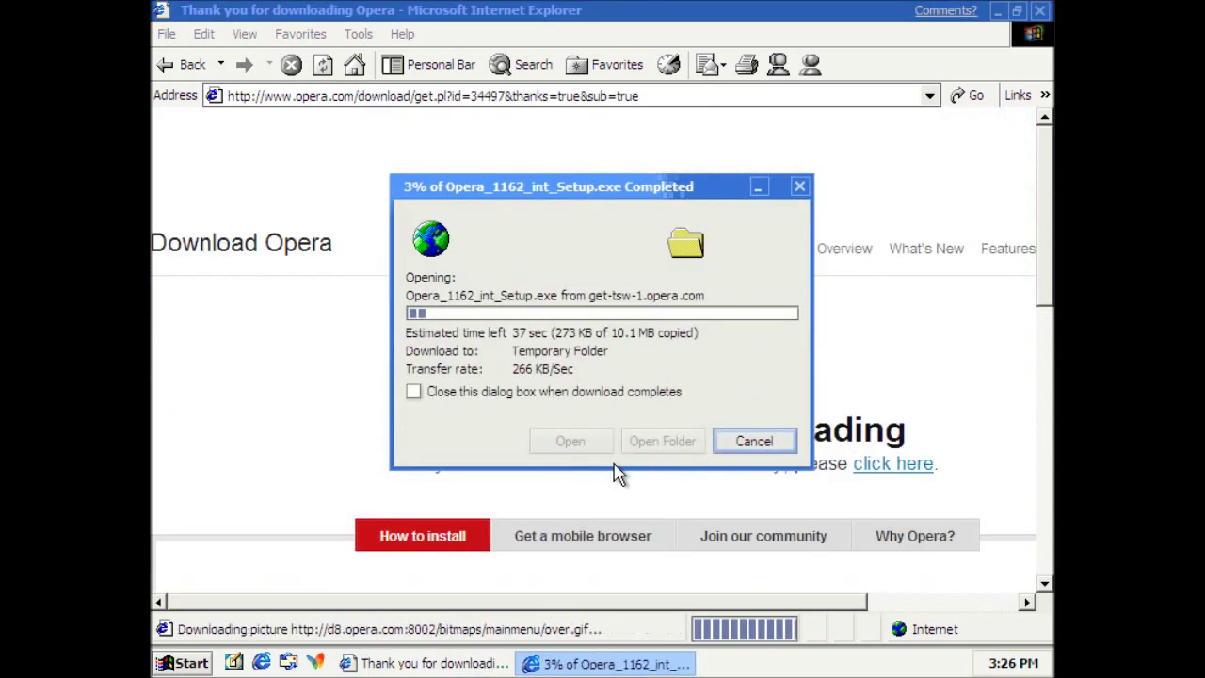
left_click(490, 392)
left_click(1041, 11)
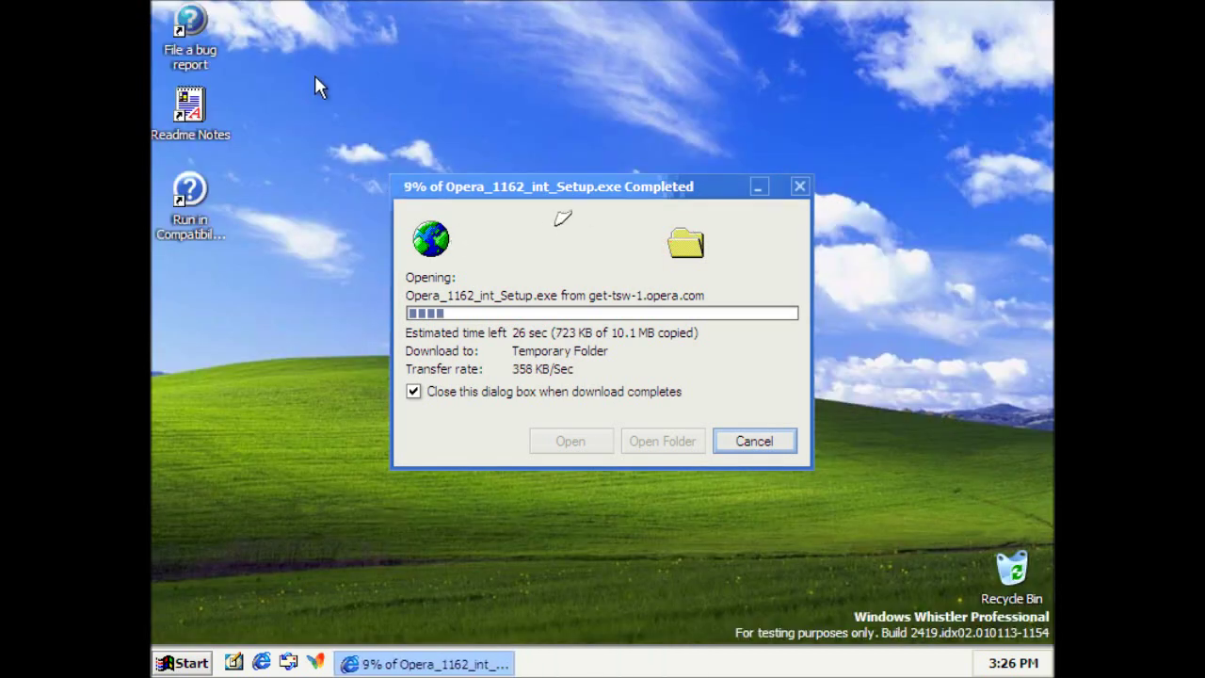
Step: Open Local Disk (C:) from My Computer and show its full contents
left_click(183, 663)
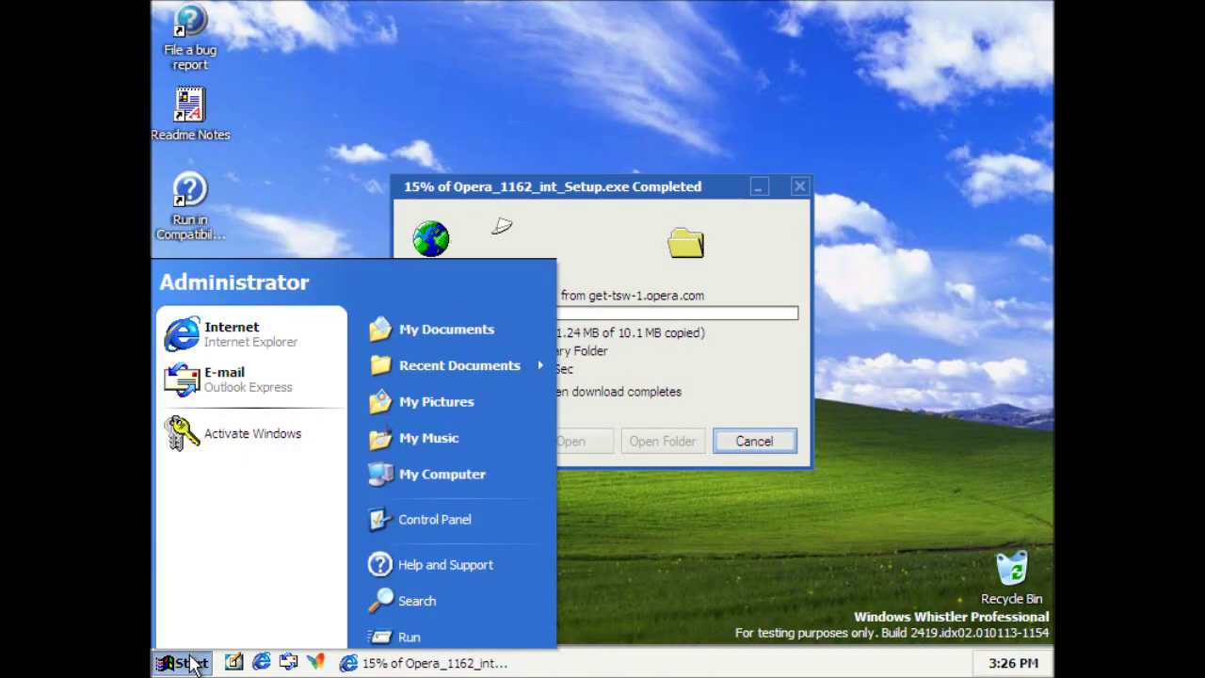
left_click(398, 416)
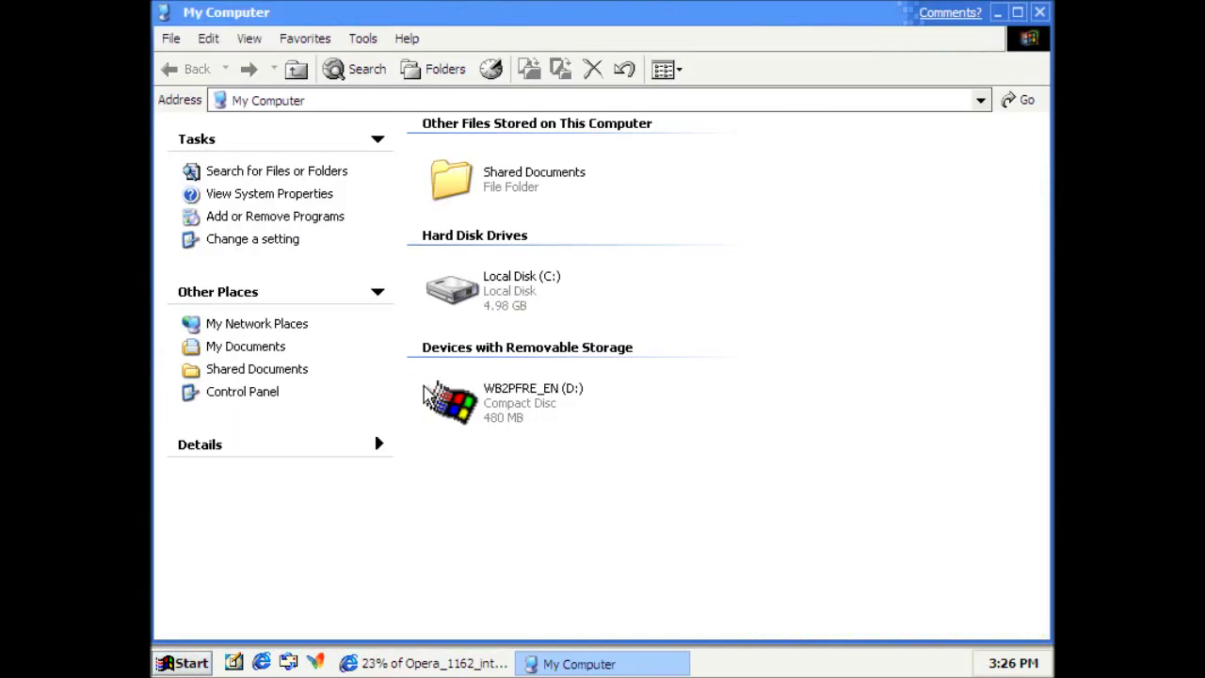
double_click(478, 288)
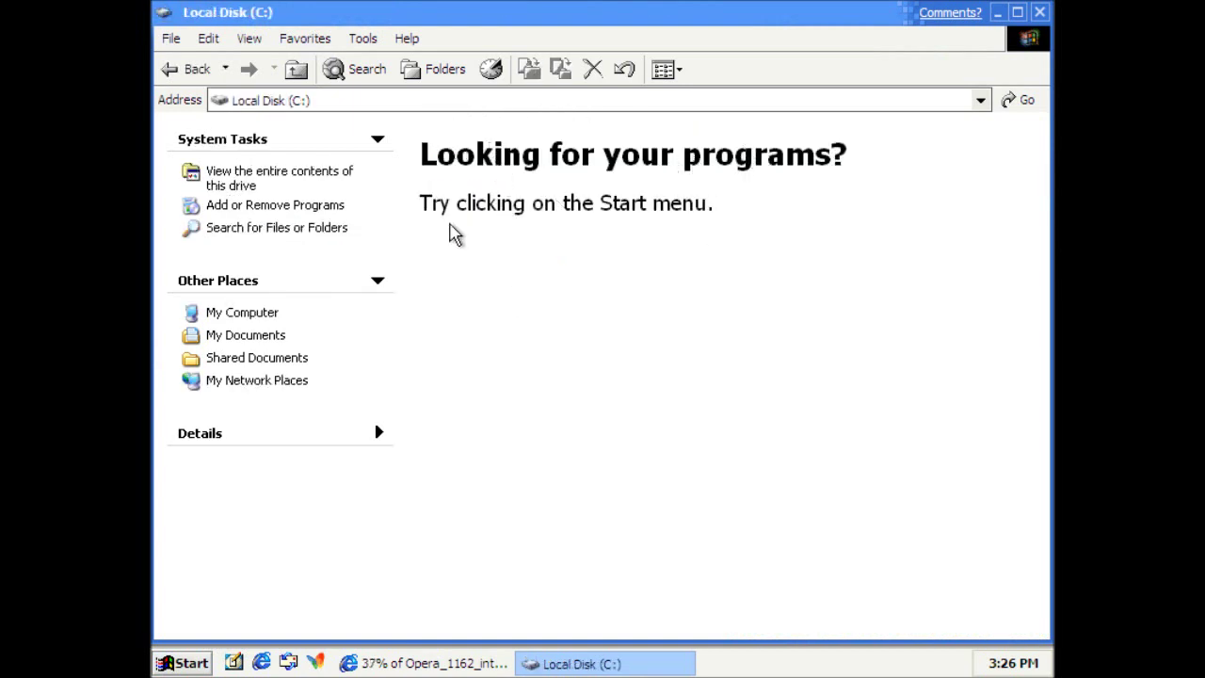
left_click(245, 178)
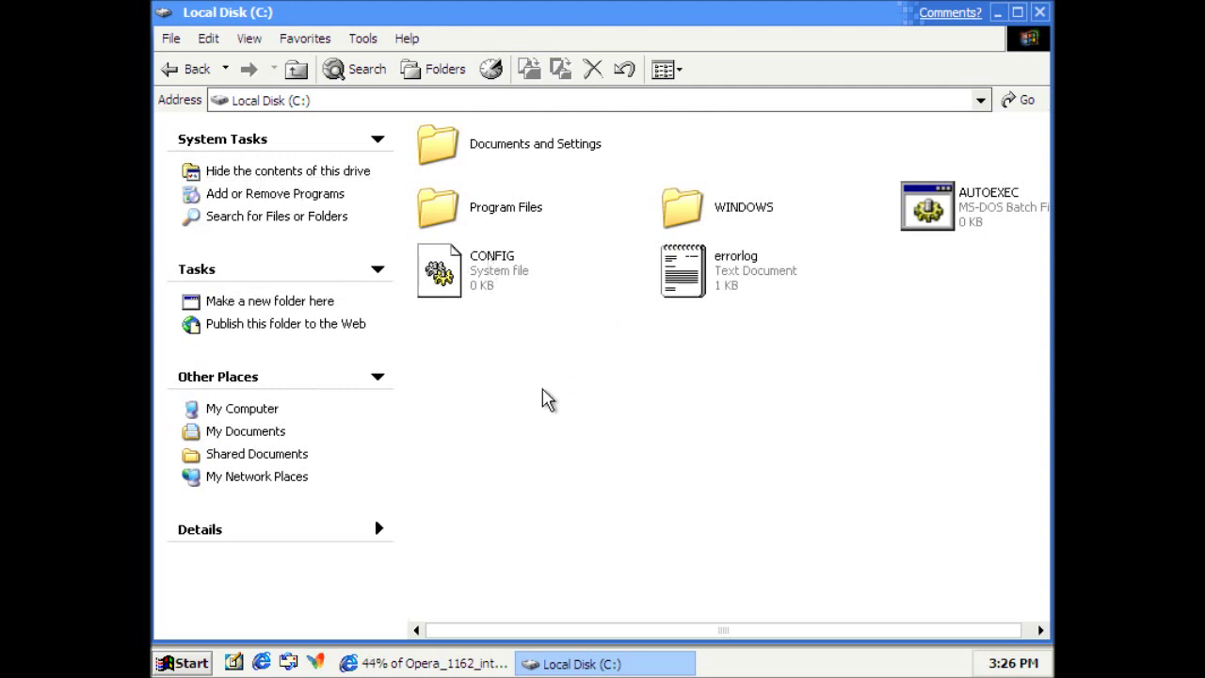
Step: Open WINDOWS, reveal its files, then open Help and scroll to the T section
double_click(479, 215)
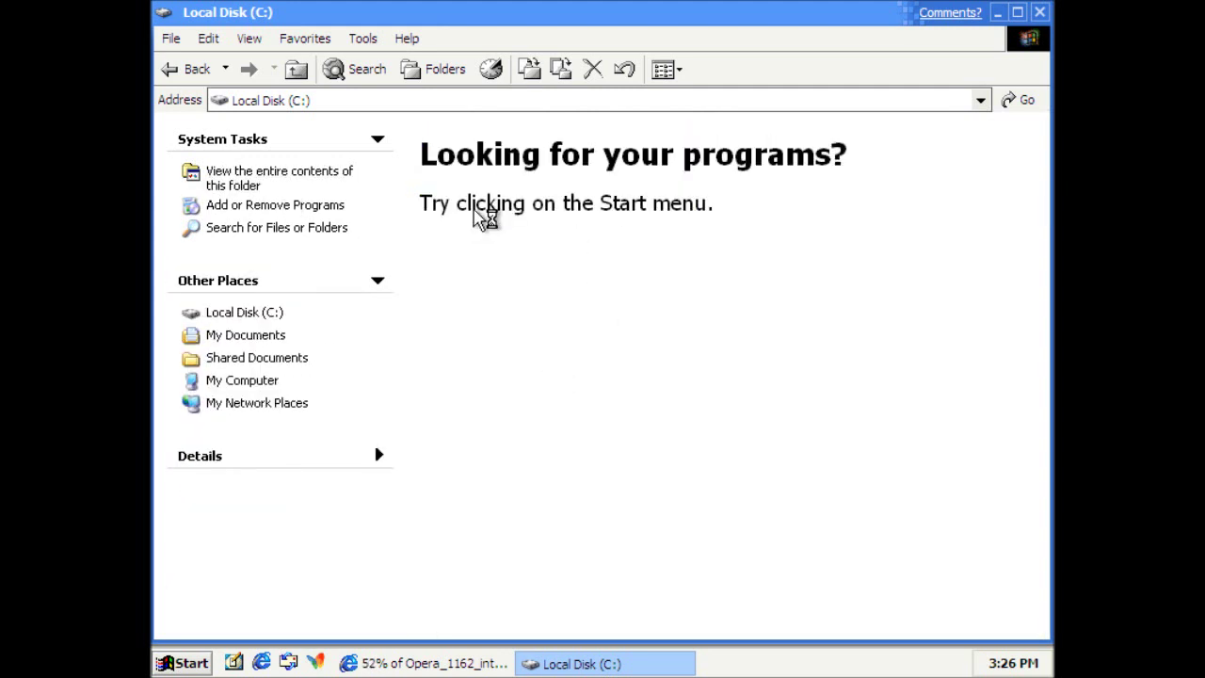
left_click(268, 181)
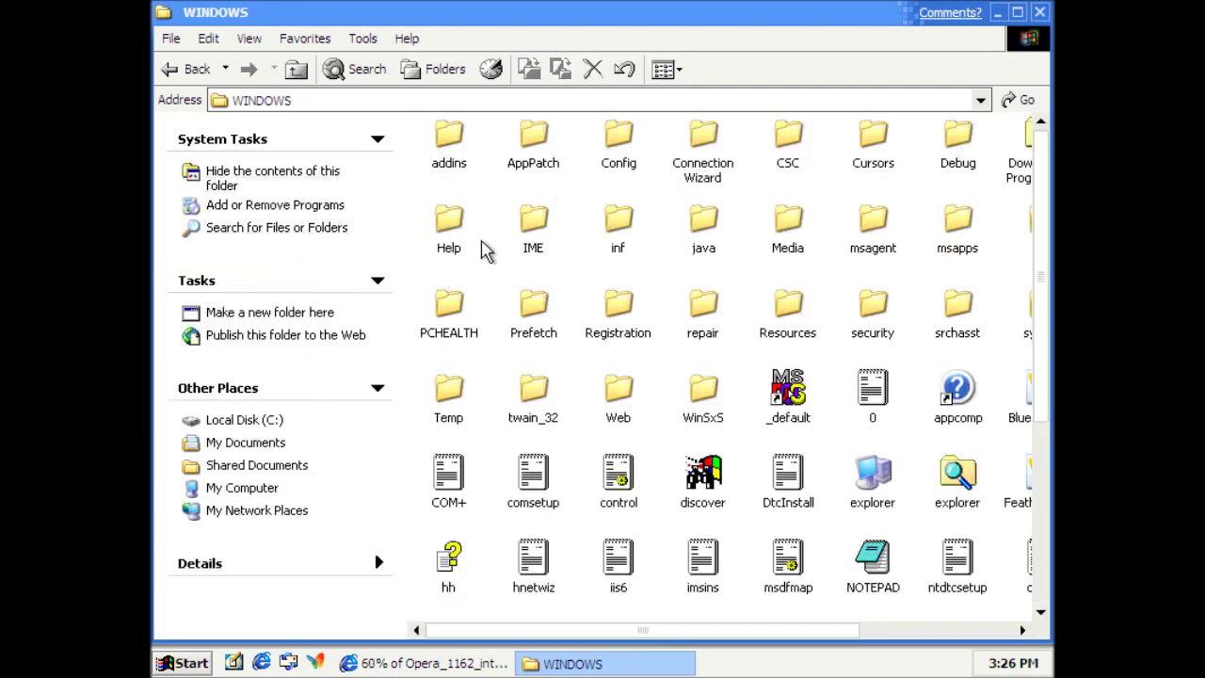
left_click(458, 229)
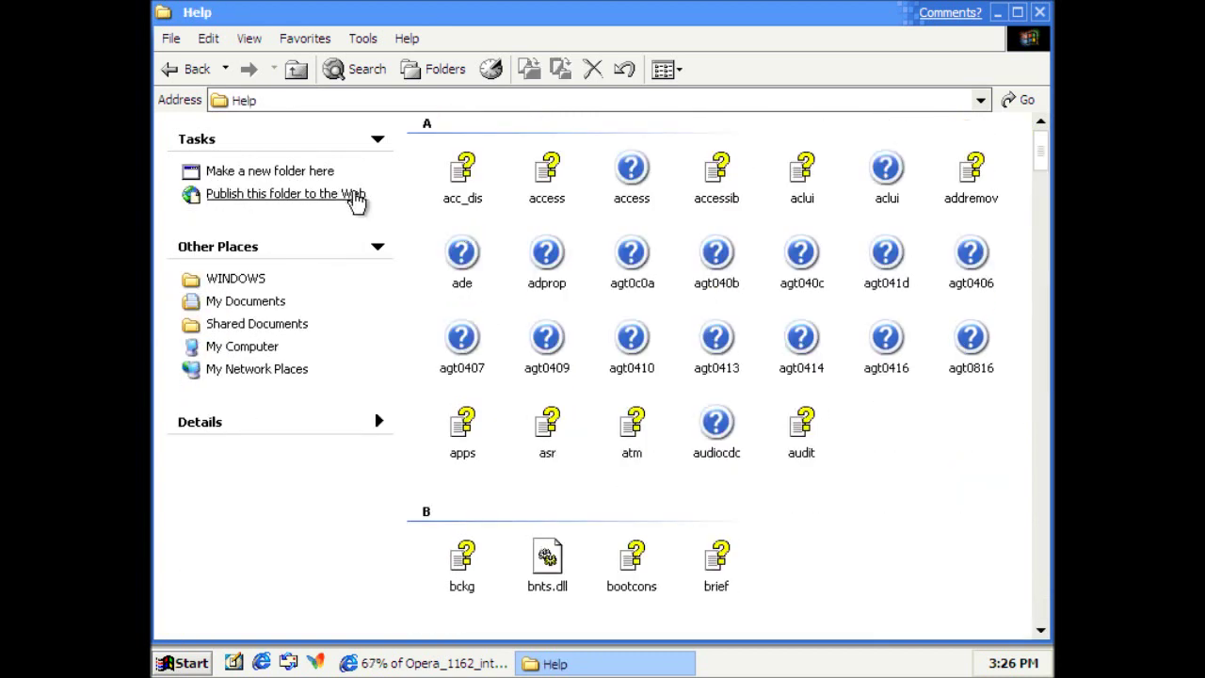
scroll(846, 355, "down", 3)
scroll(846, 355, "up", 3)
scroll(786, 349, "down", 20)
scroll(736, 343, "down", 20)
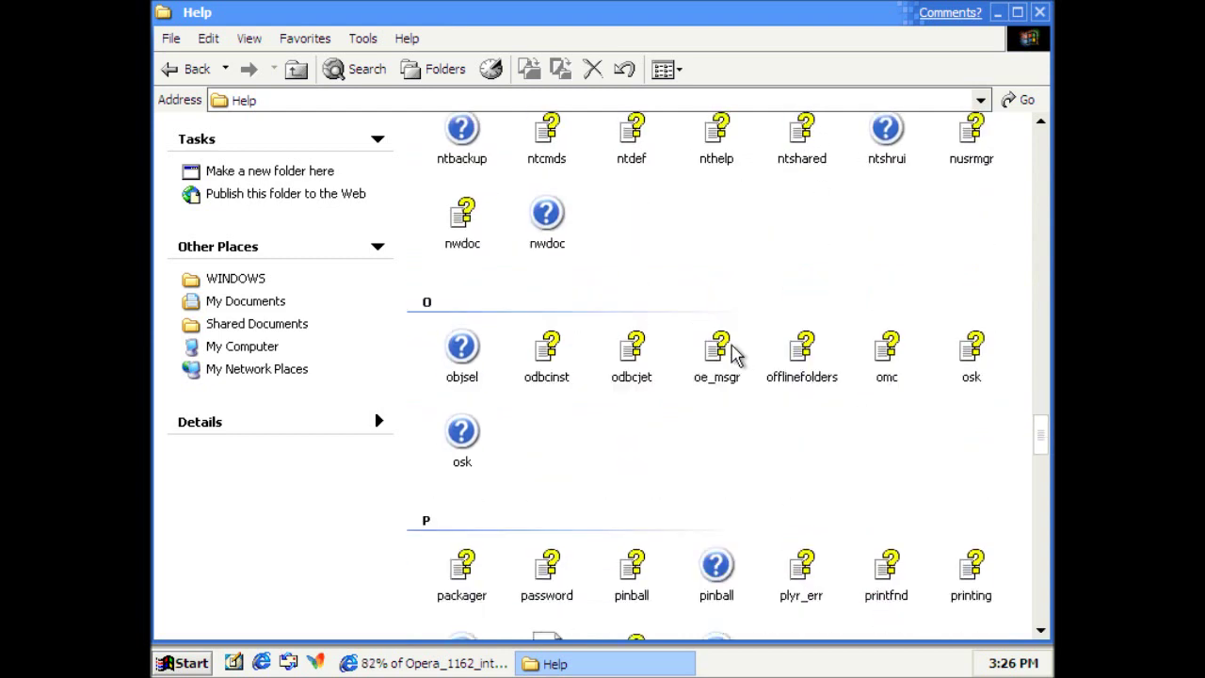
scroll(736, 365, "down", 8)
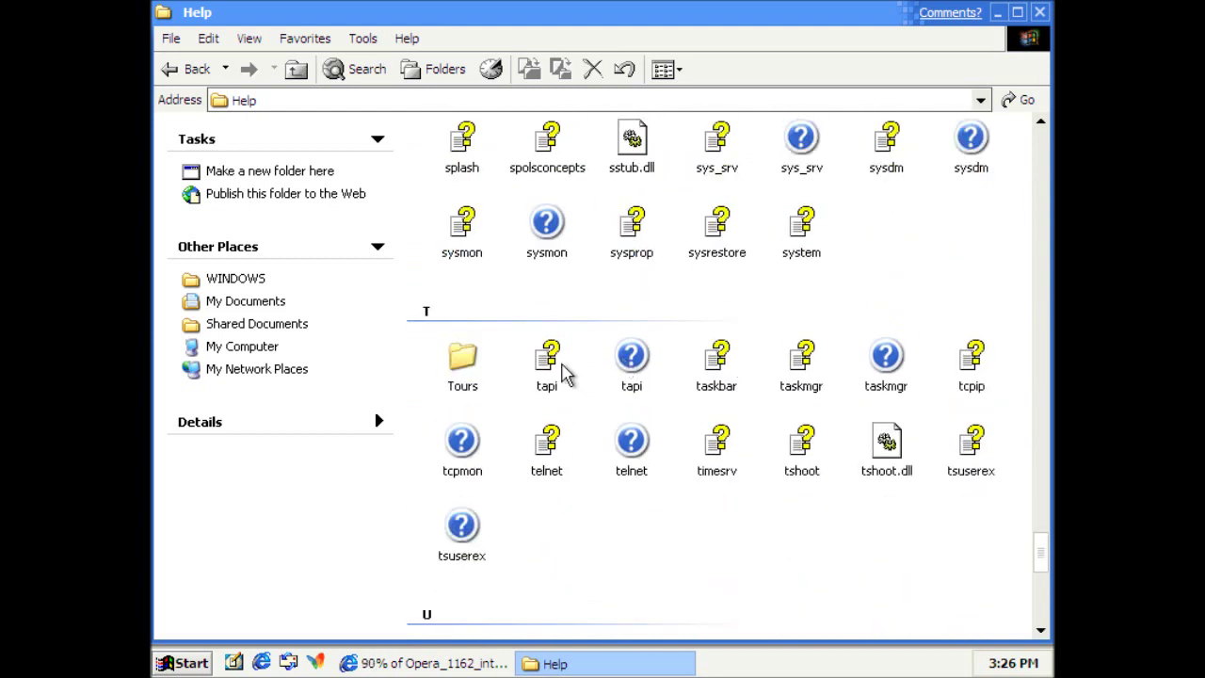
Step: Open the Tours folder, launch the tour program, then minimise and restore the Tours window
double_click(468, 364)
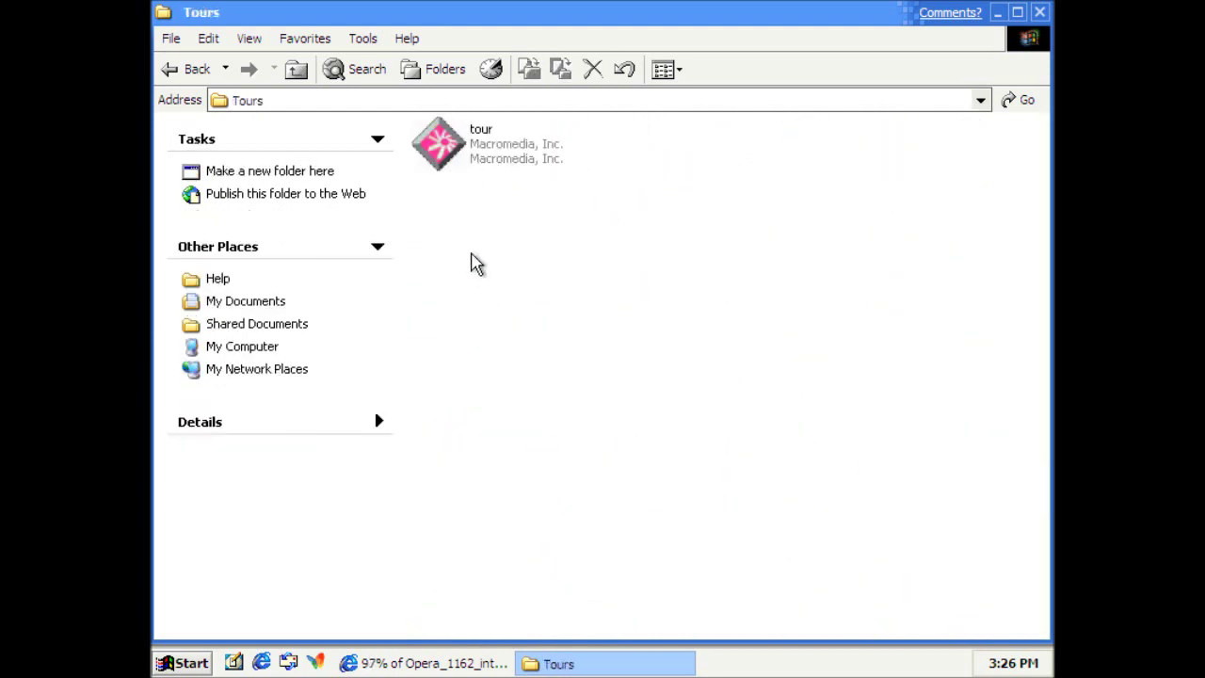
double_click(474, 167)
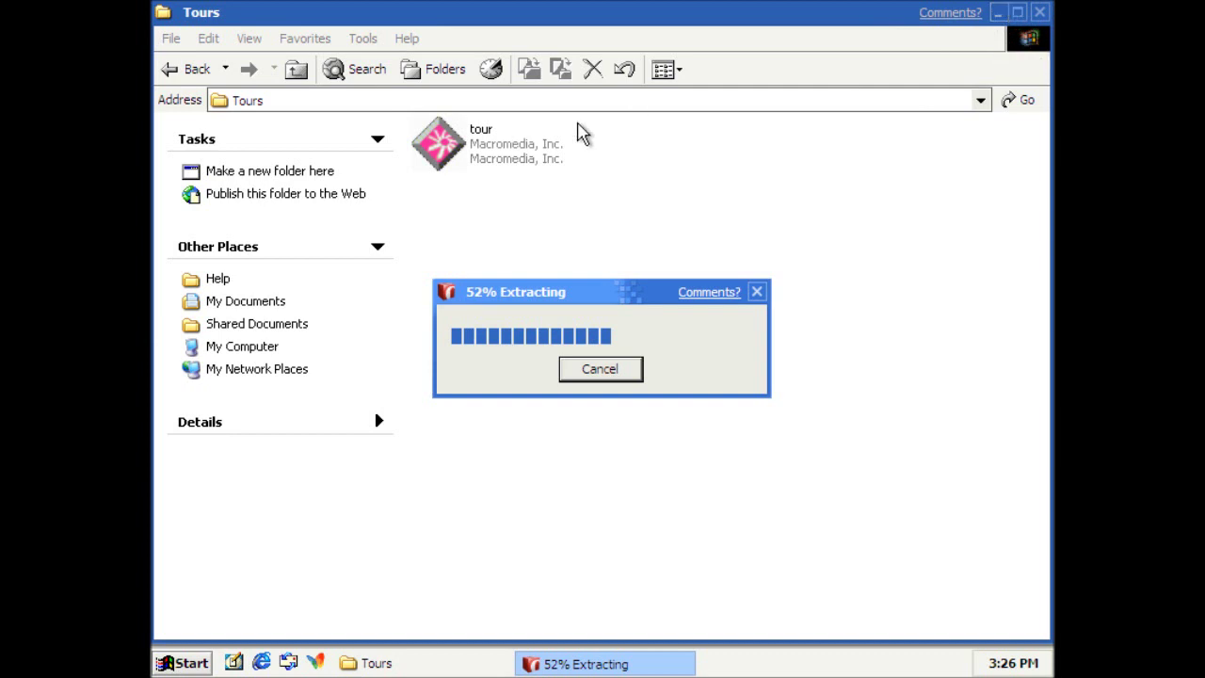
left_click(997, 13)
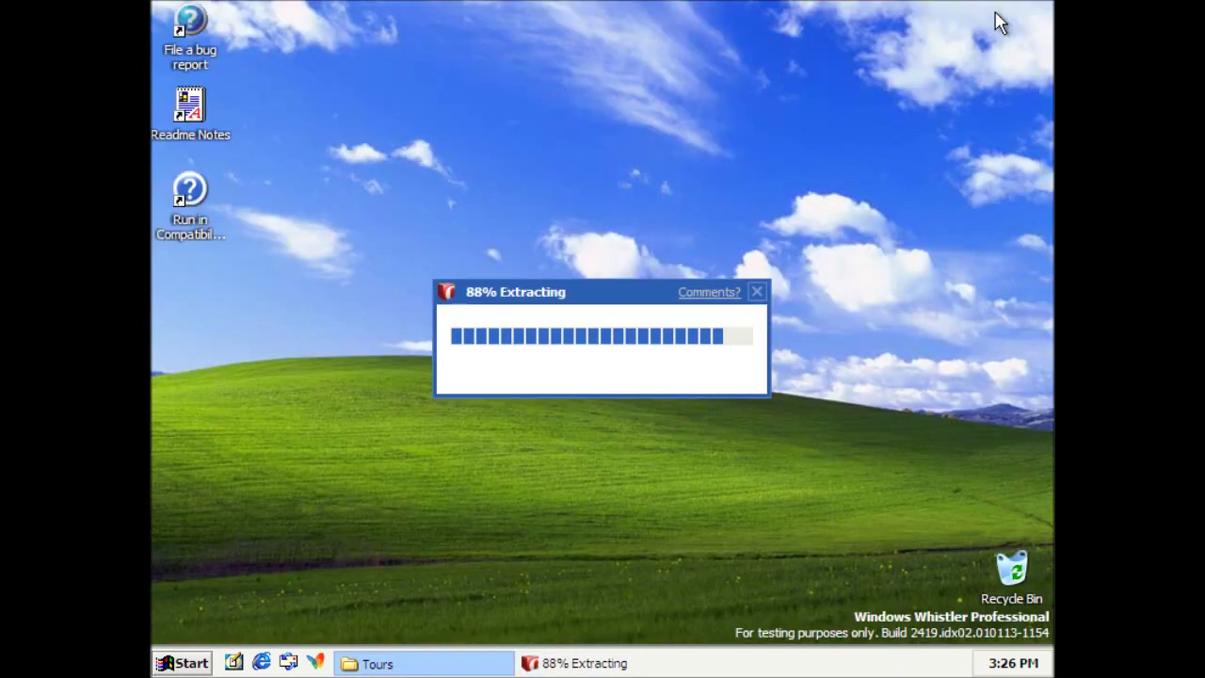
left_click(399, 662)
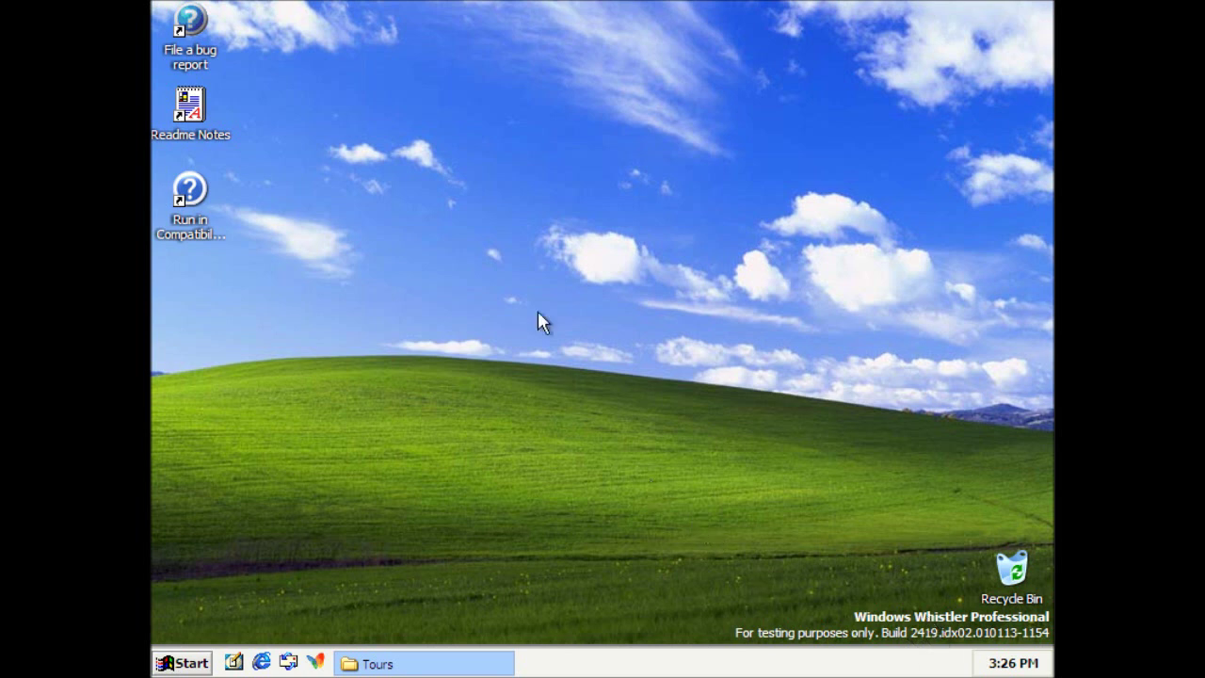
left_click(410, 662)
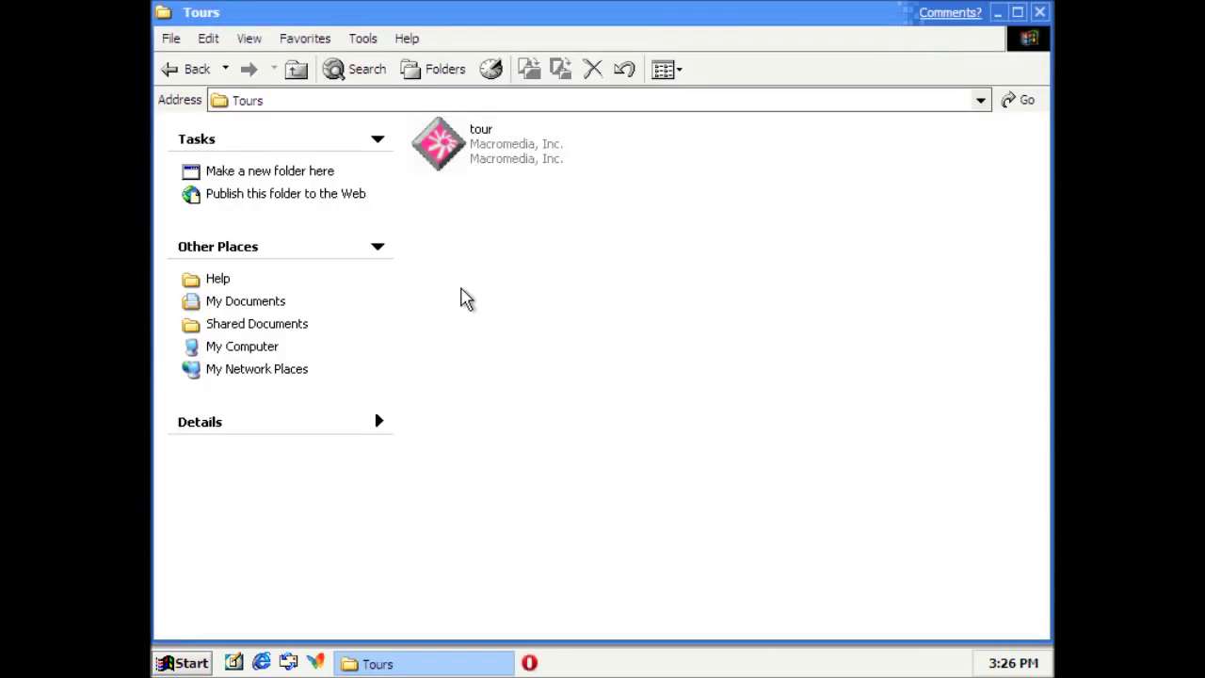
Step: Accept and install Opera, dismiss its crash report unsent, and focus the restarted Opera window
left_click(584, 663)
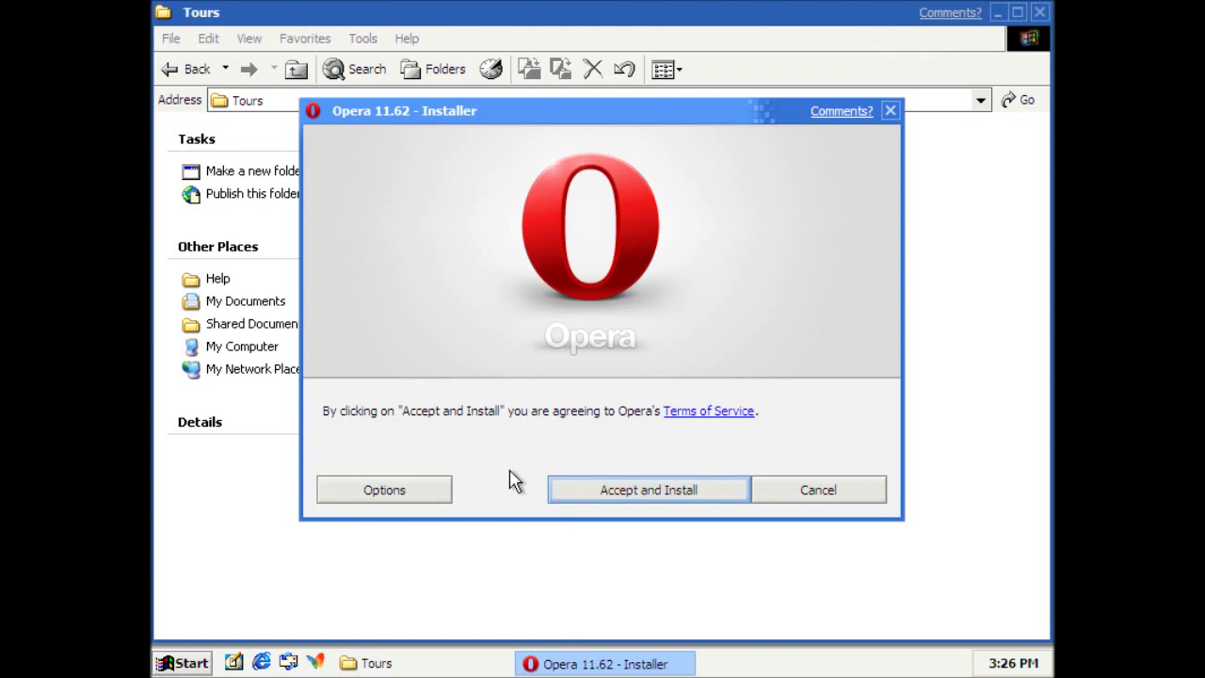
left_click(588, 497)
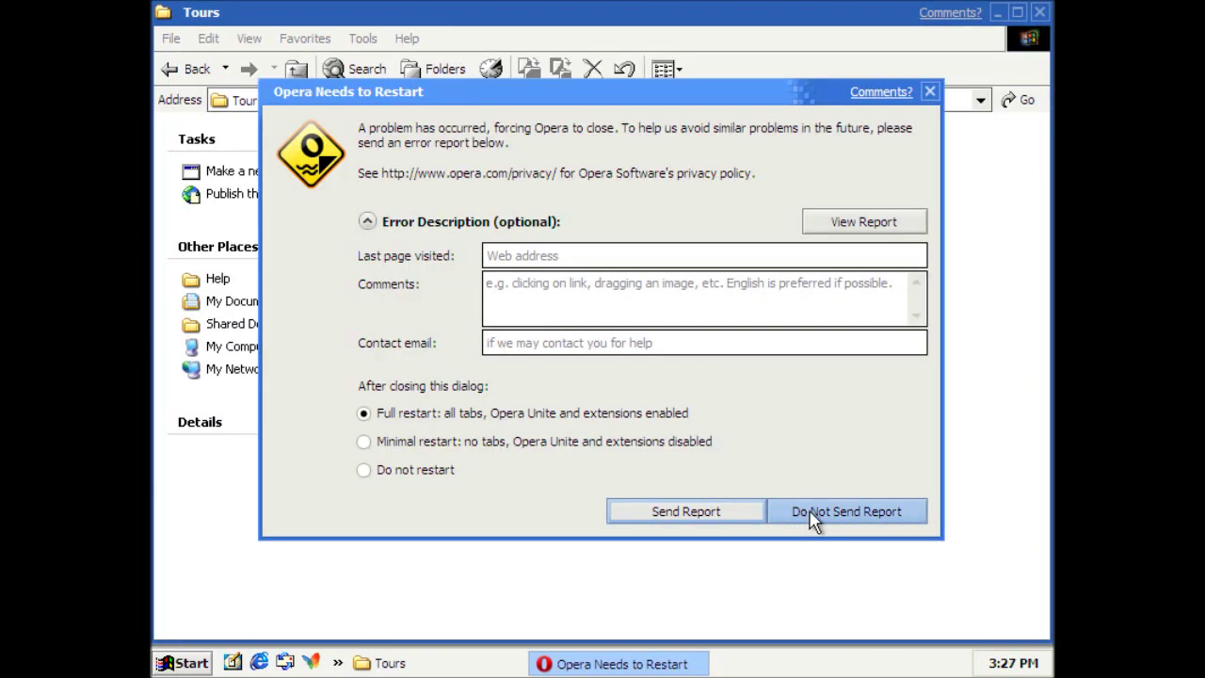
left_click(814, 518)
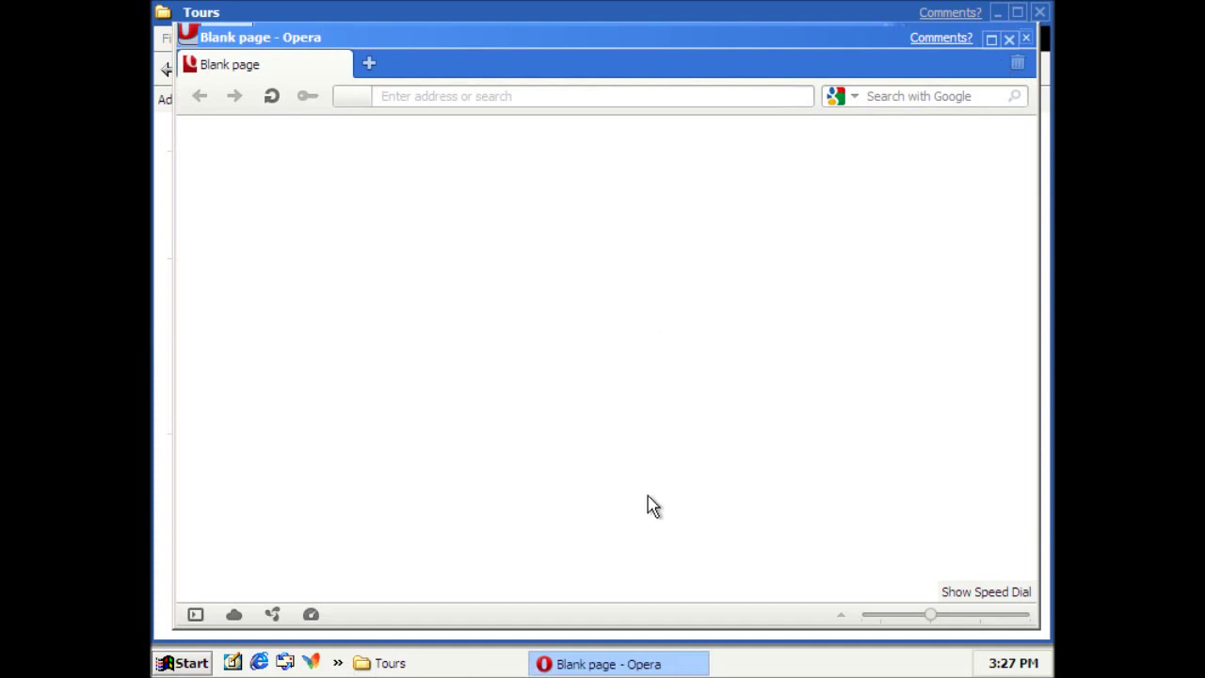
left_click(552, 657)
Step: Close Opera and play the tour Flash file full-screen
left_click(1027, 39)
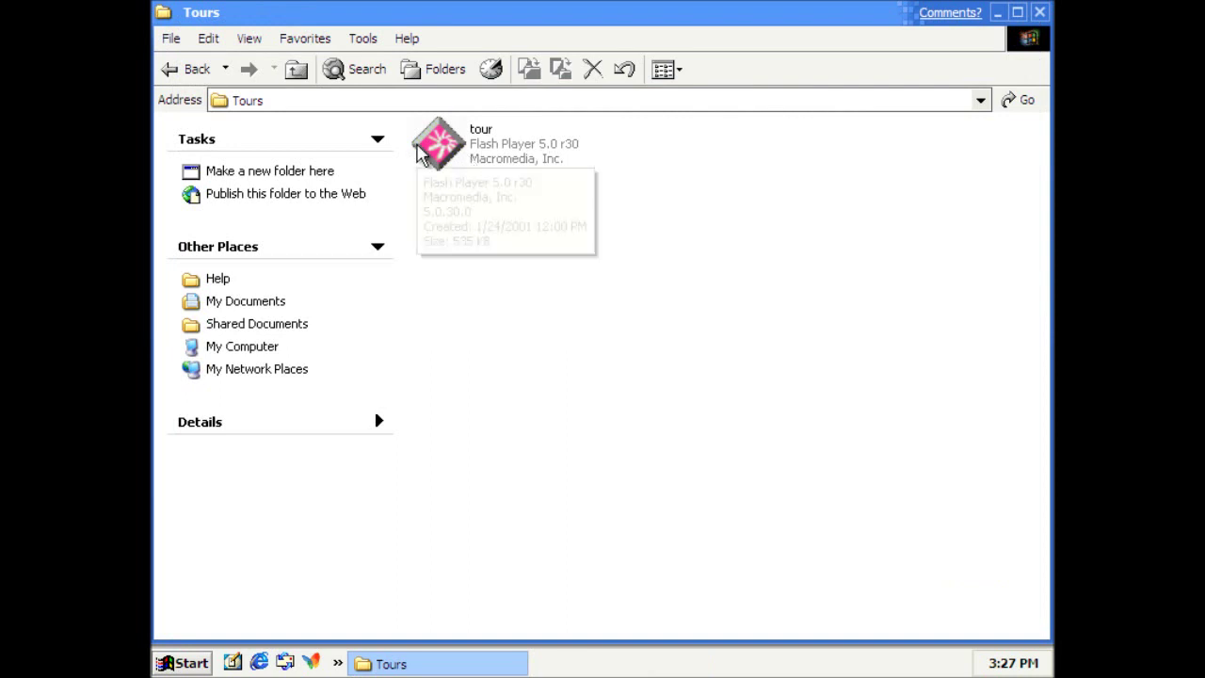
double_click(456, 136)
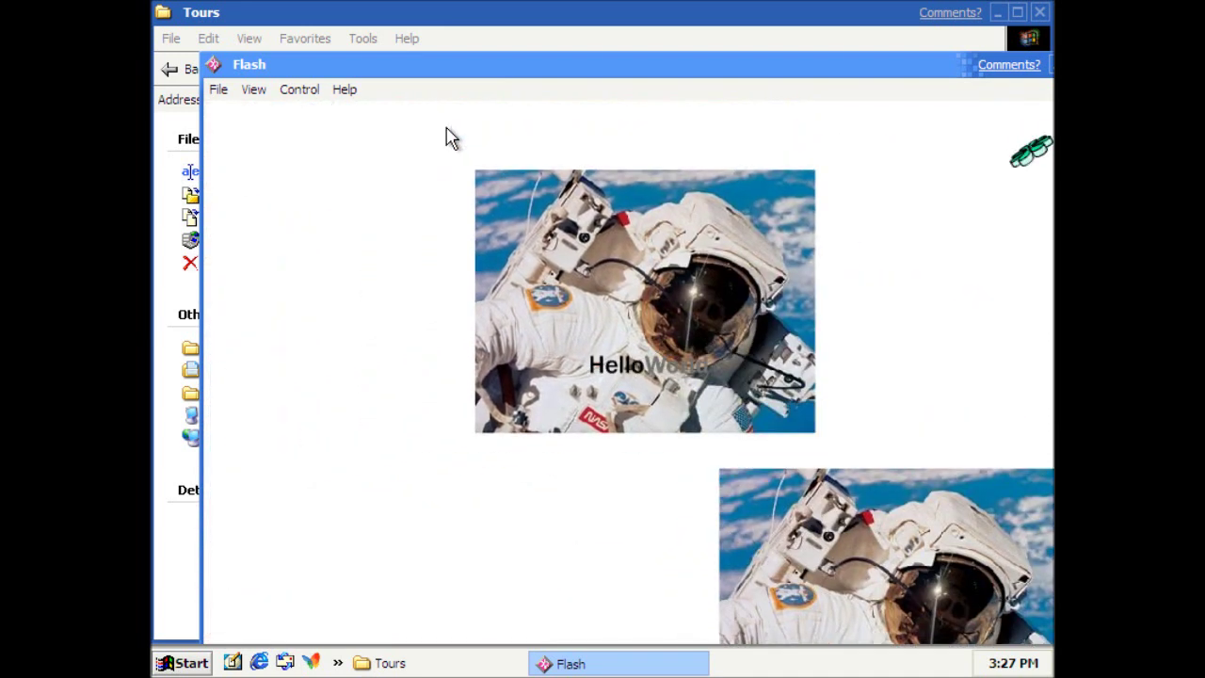
double_click(527, 66)
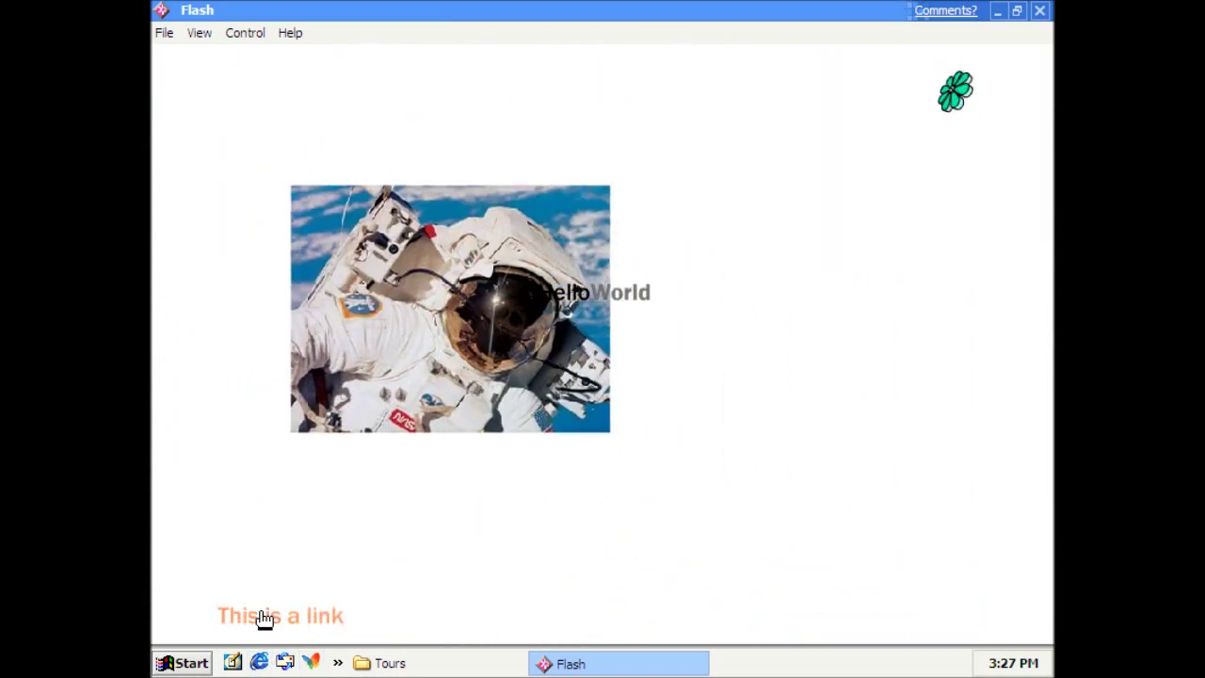
Step: Follow the 'This is a link' text into Help and Support, then close Help and Opera
left_click(264, 618)
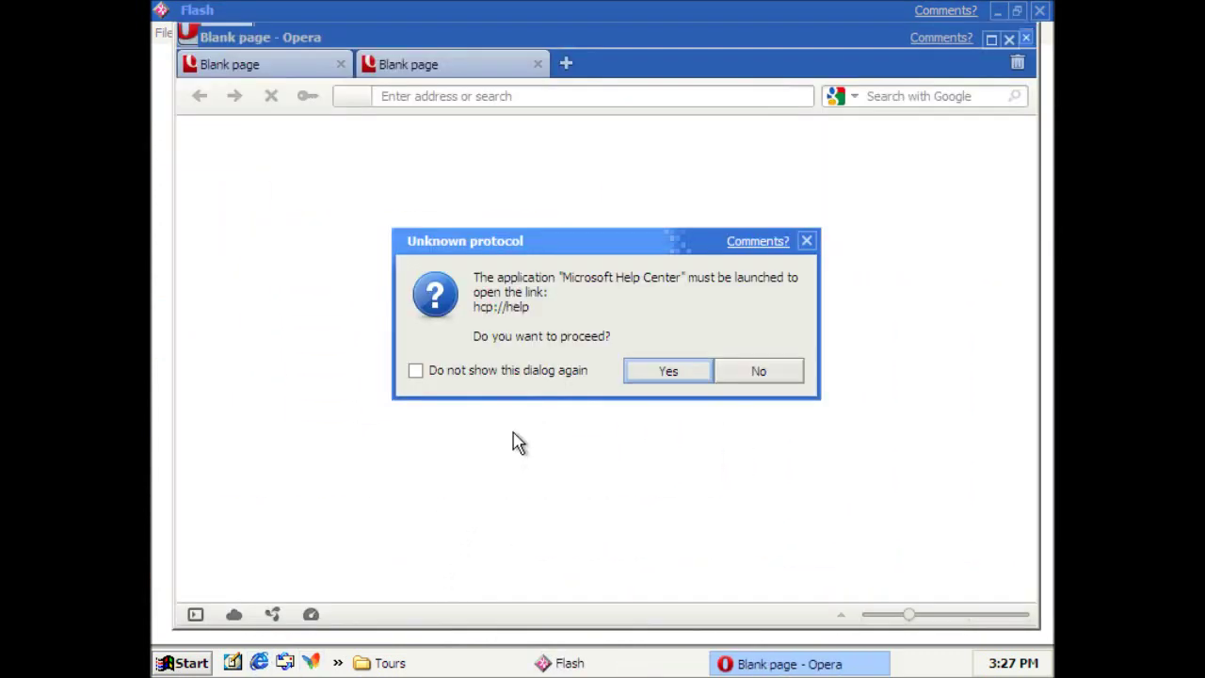
left_click(631, 375)
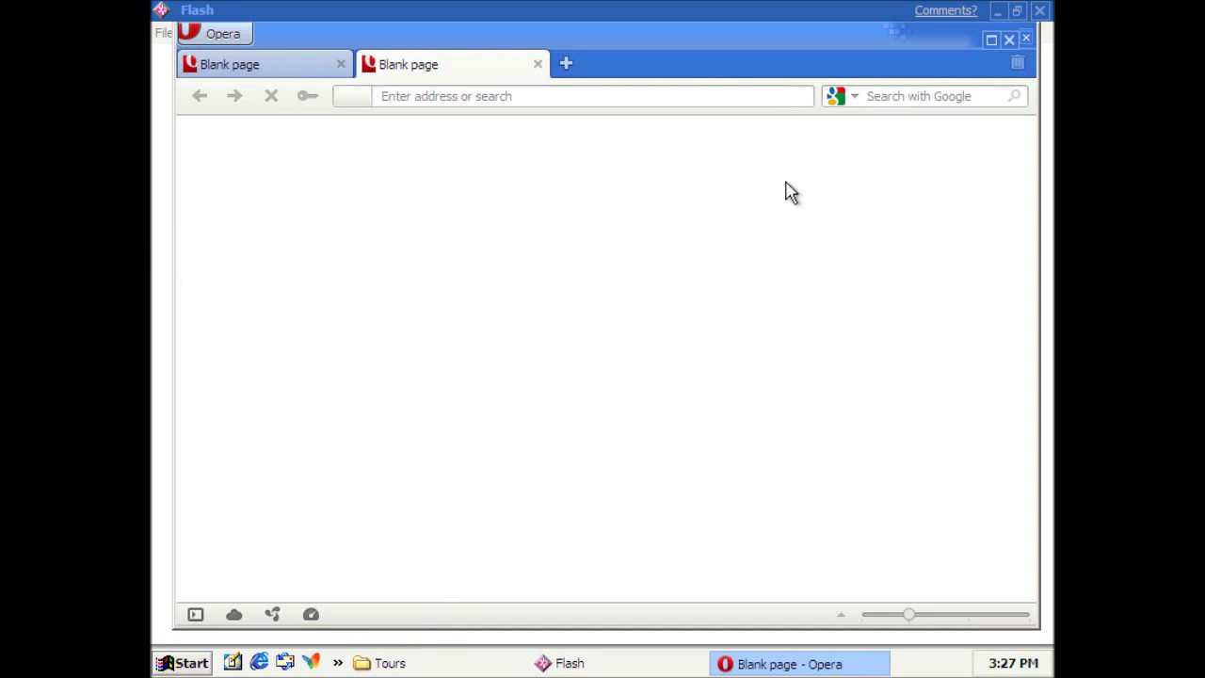
left_click(1027, 34)
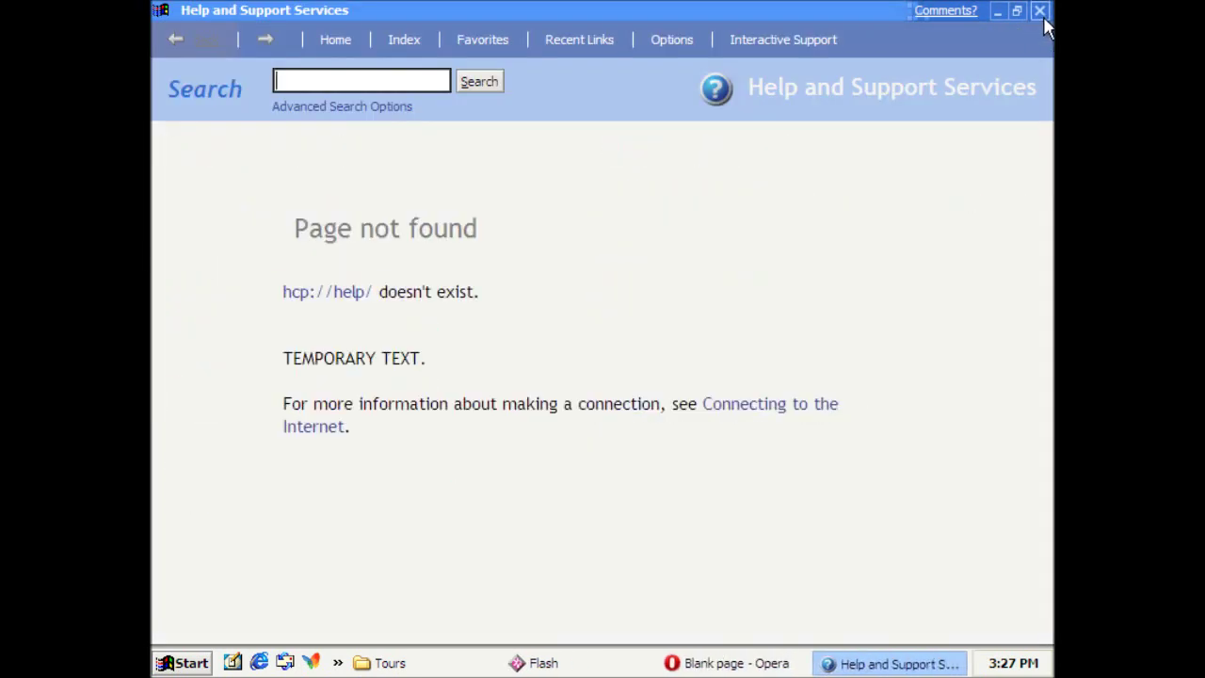
left_click(1041, 14)
left_click(1026, 41)
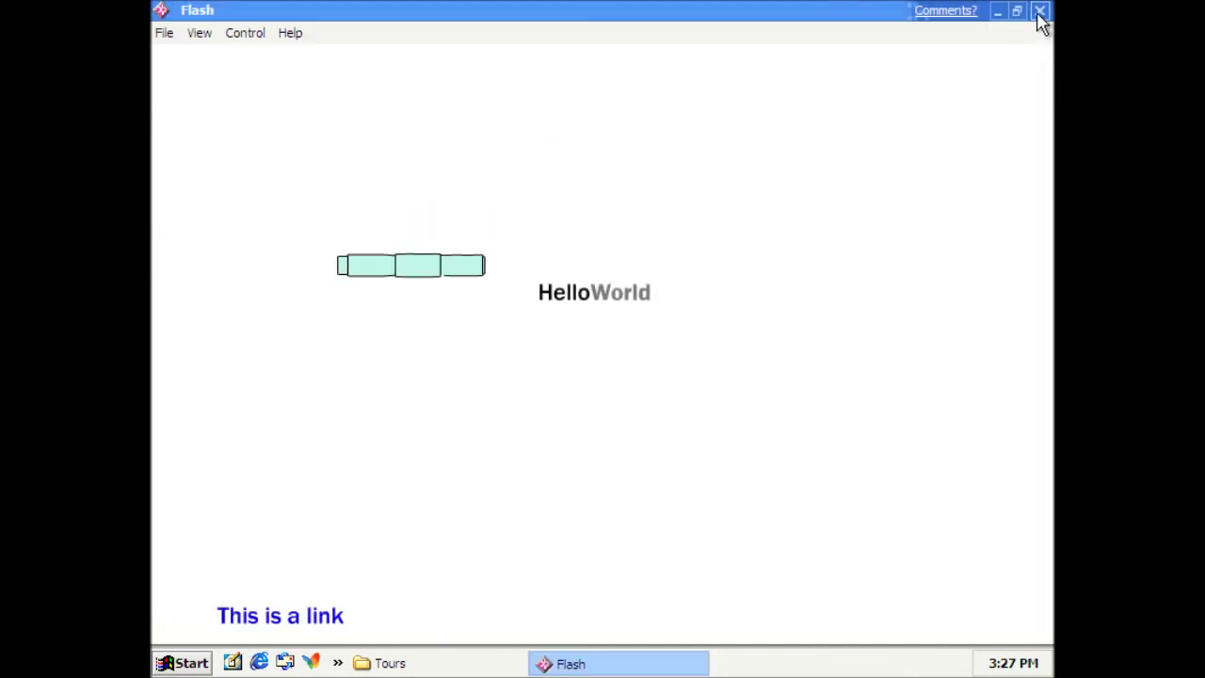
Step: Close the Flash player, deselect the tour file, and maximise, minimise and restore the Tours window
left_click(1042, 14)
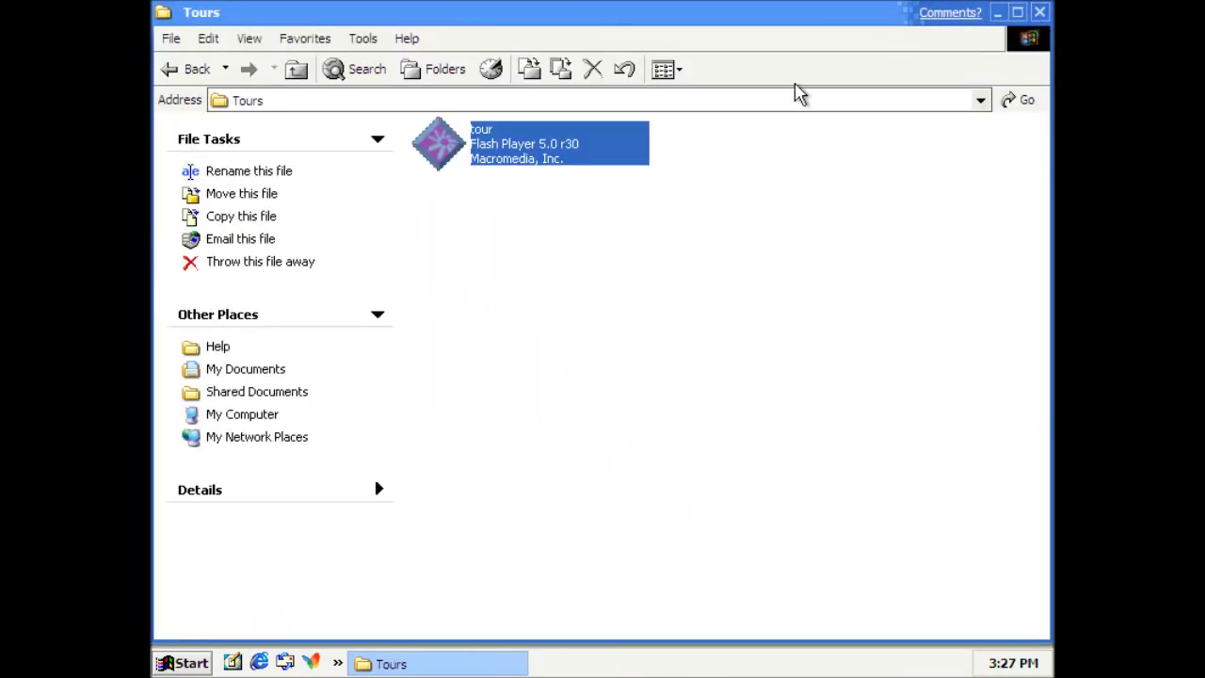
left_click(478, 278)
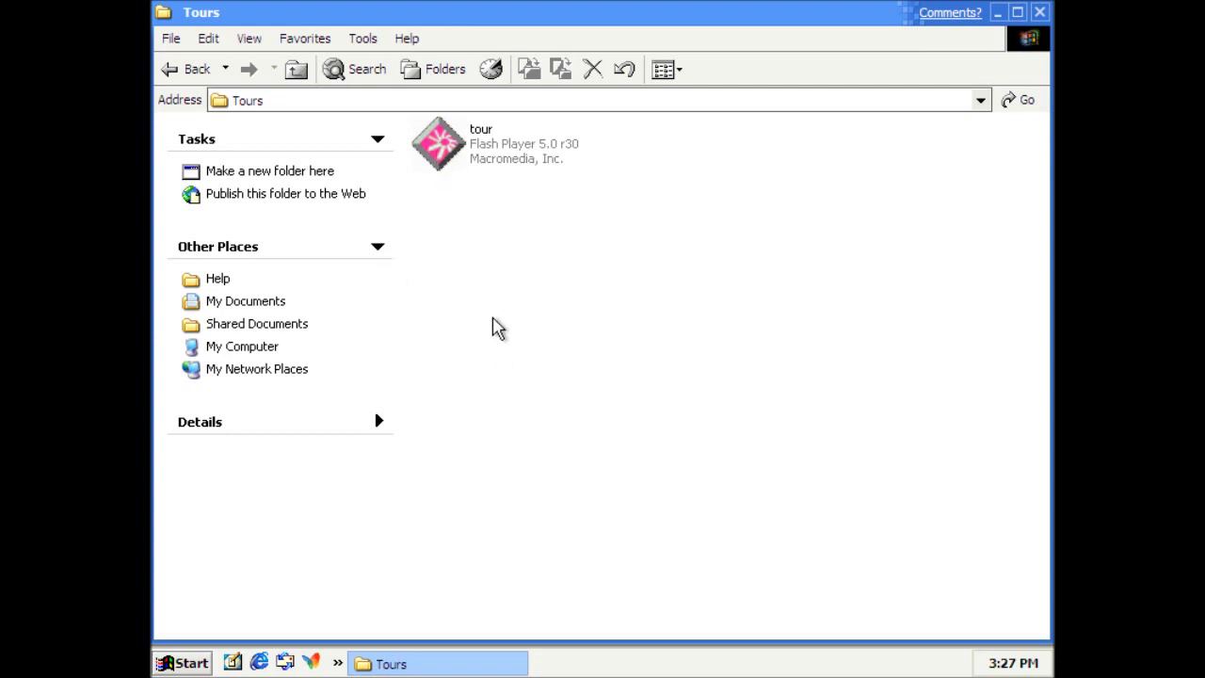
left_click(1017, 13)
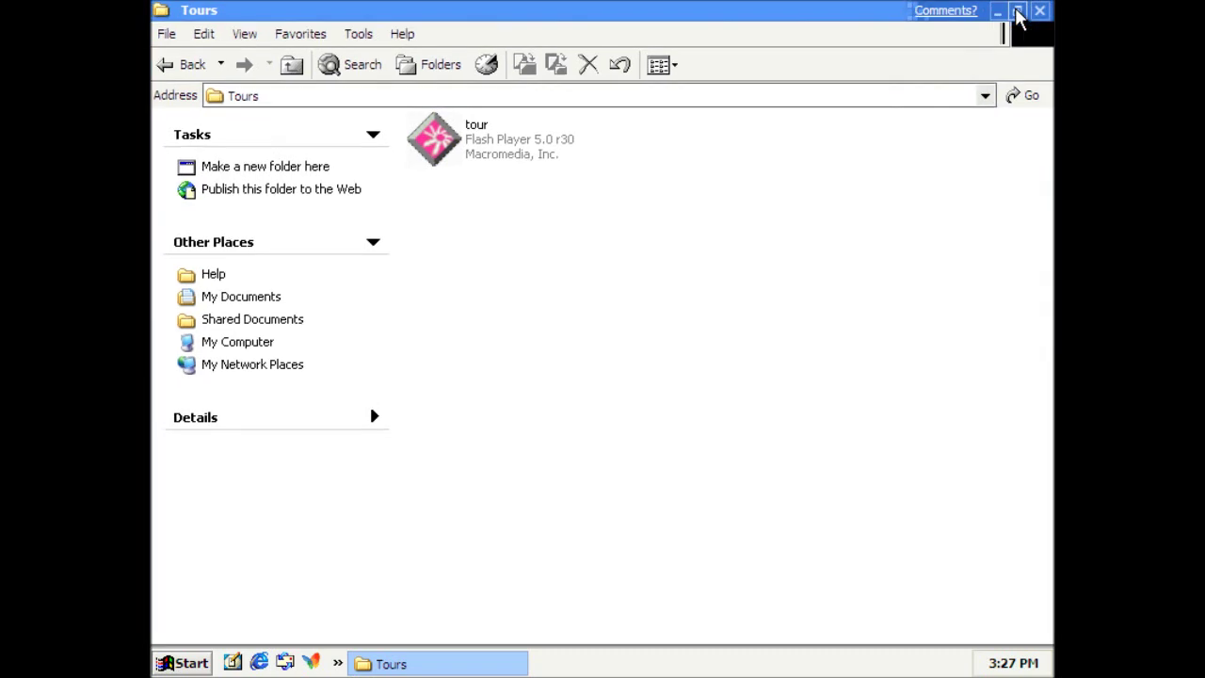
left_click(399, 665)
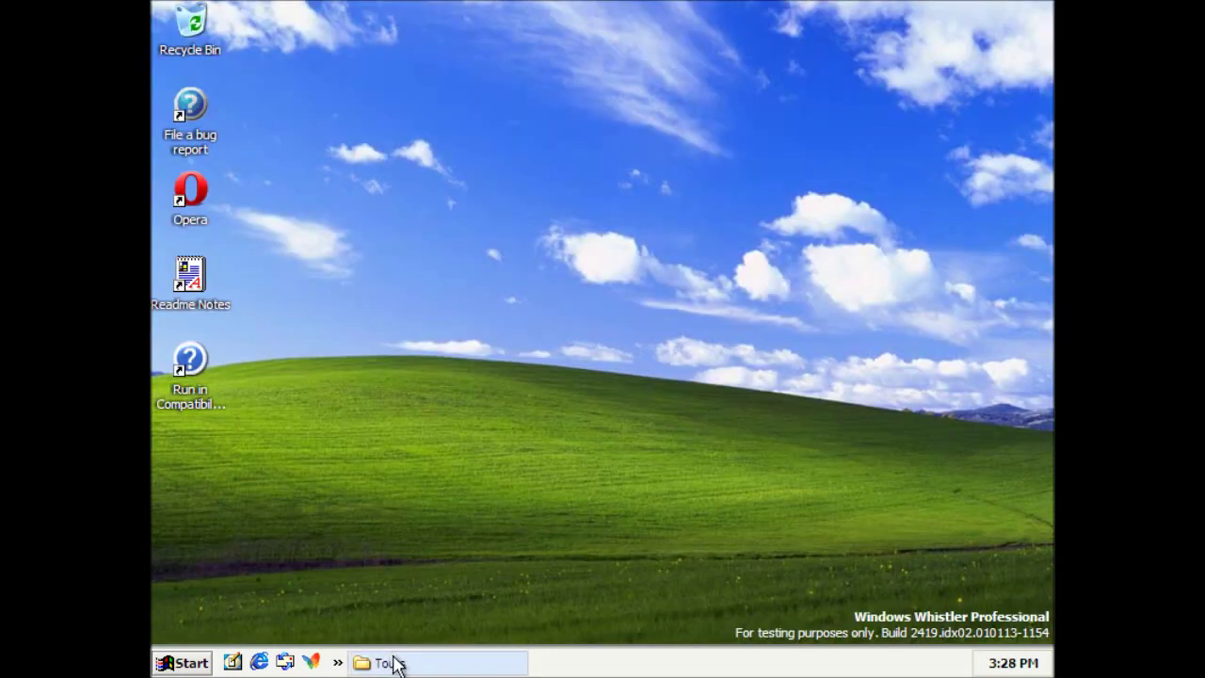
left_click(392, 664)
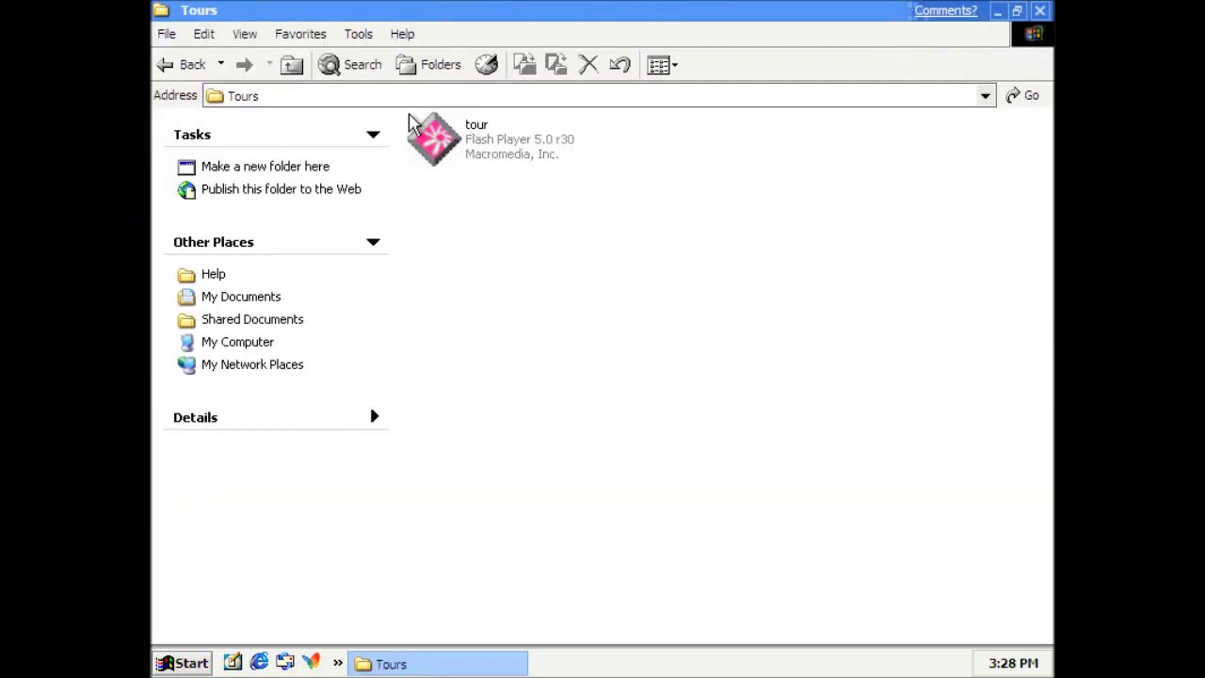
left_click(396, 664)
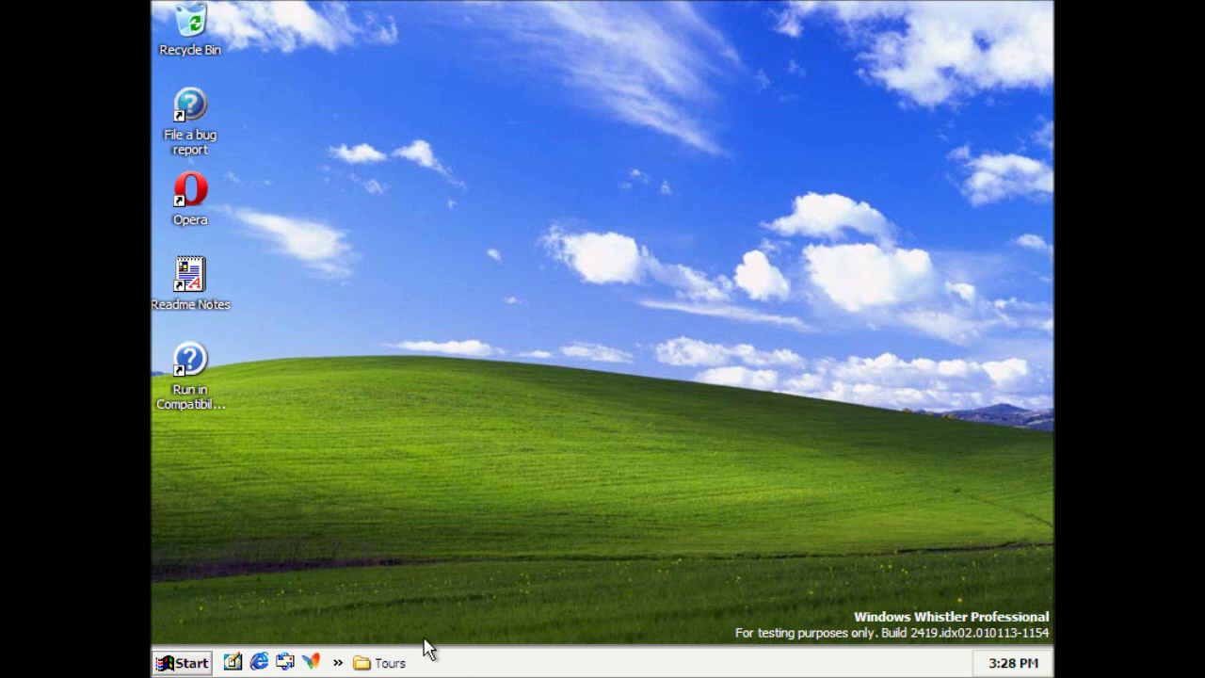
left_click(177, 667)
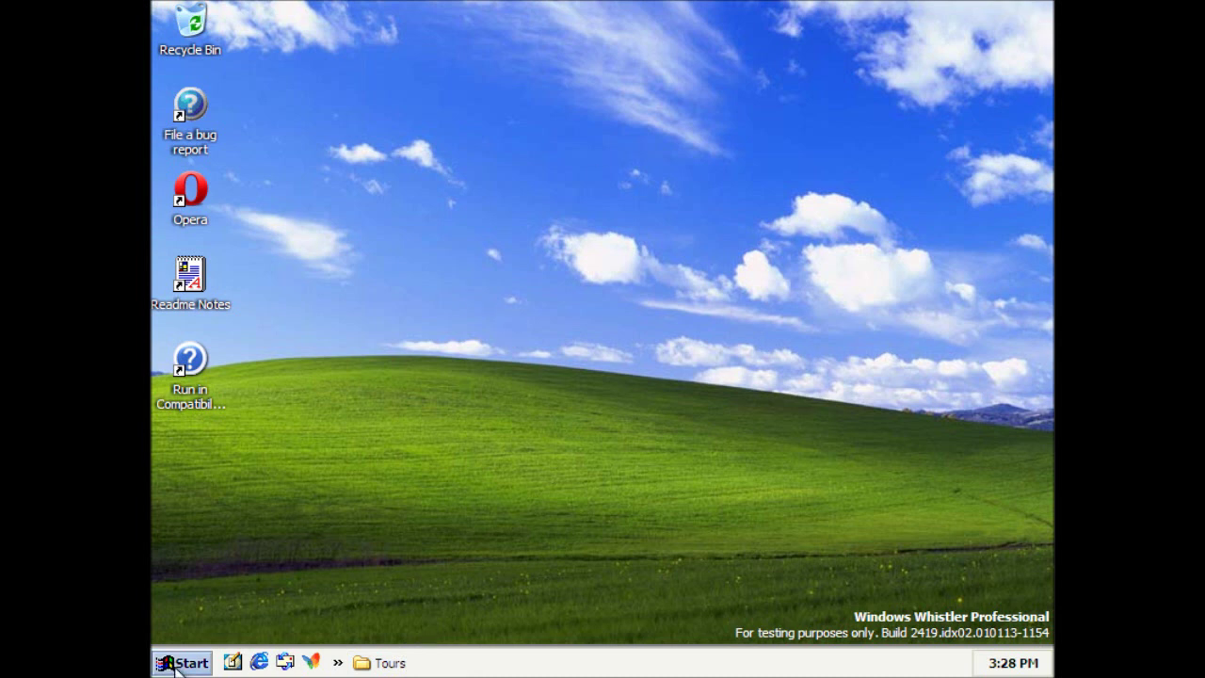
left_click(360, 663)
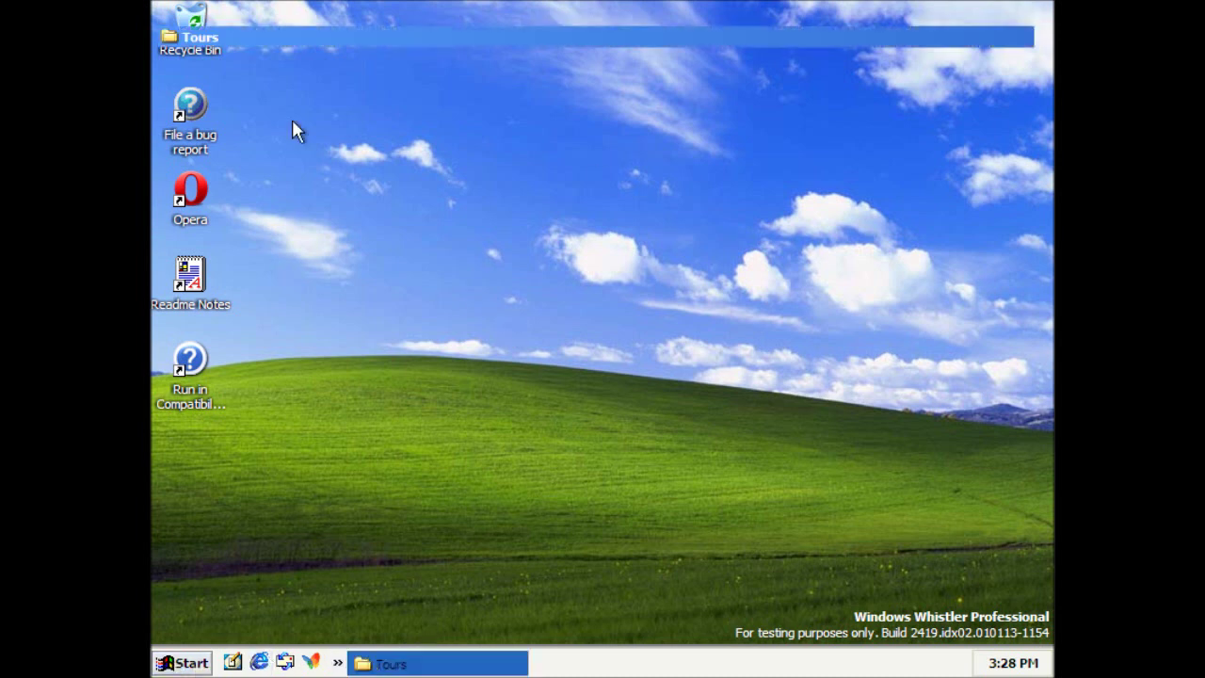
Step: Go up twice from Tours through Help to the WINDOWS folder and scroll its contents
left_click(301, 73)
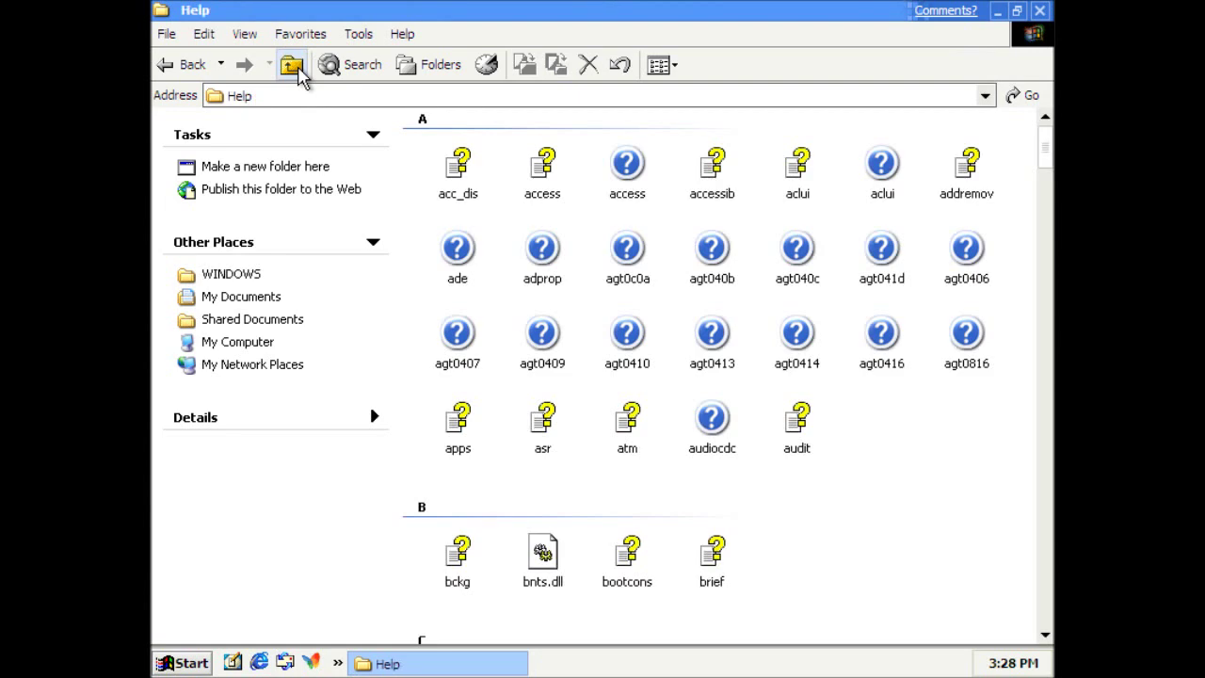
left_click(296, 74)
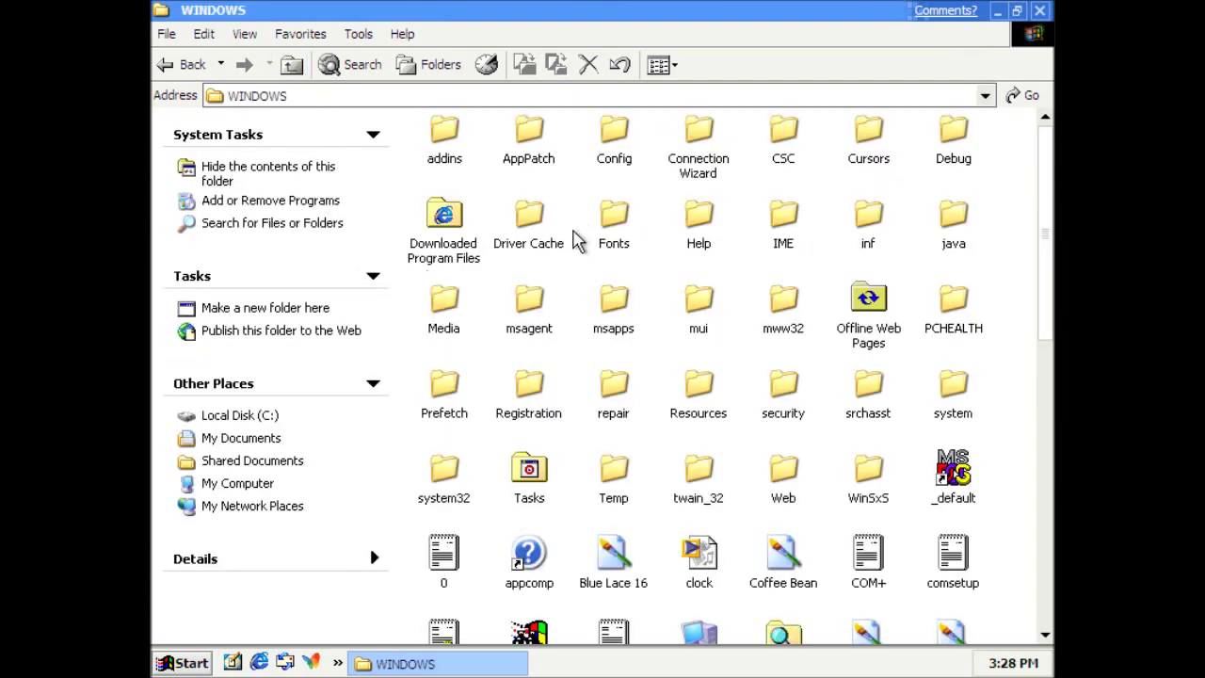
scroll(603, 310, "down", 10)
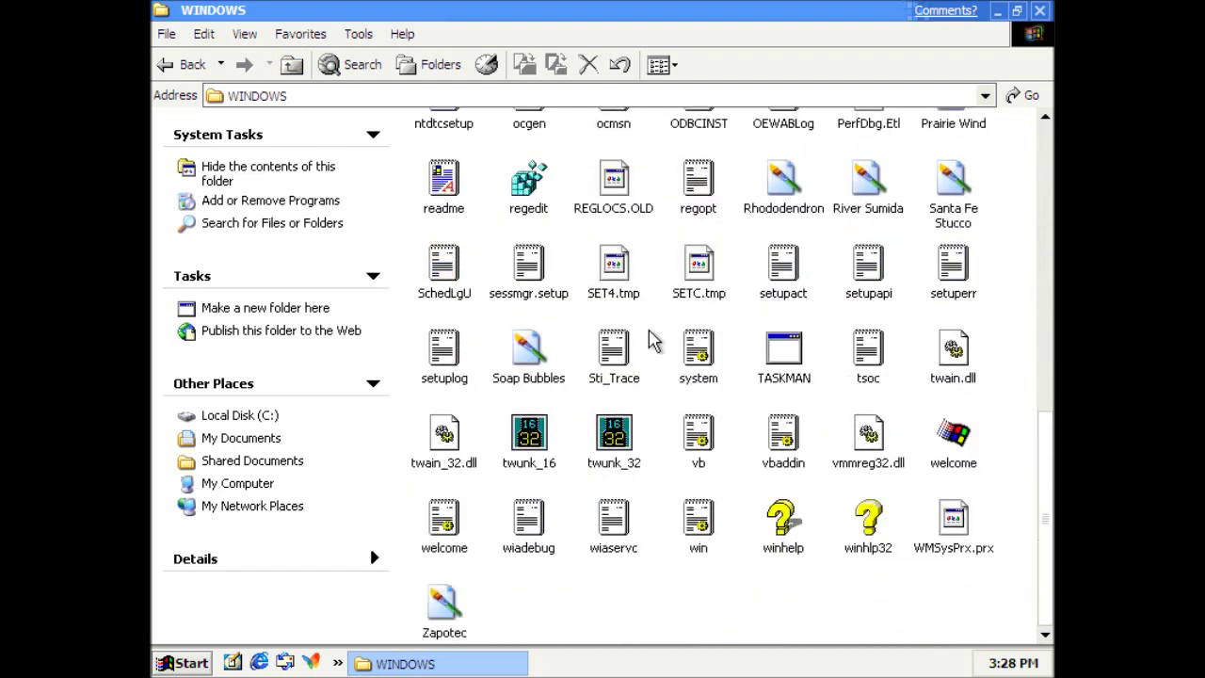
scroll(694, 356, "up", 9)
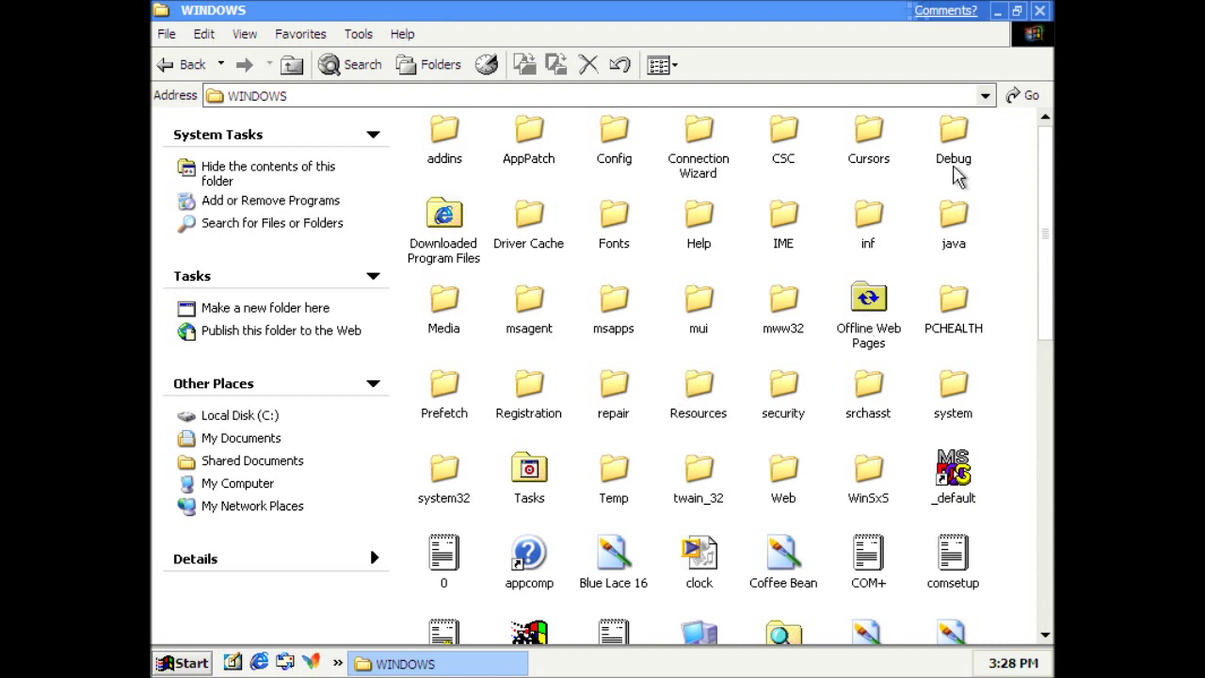
left_click(1040, 11)
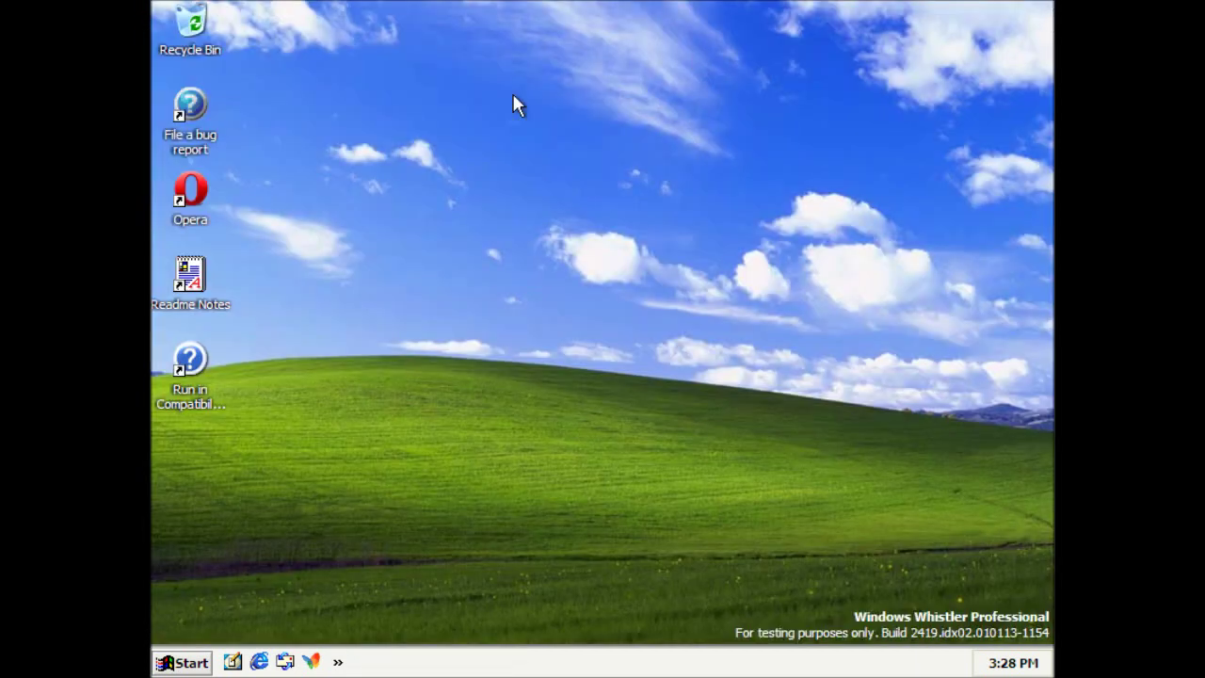
double_click(178, 204)
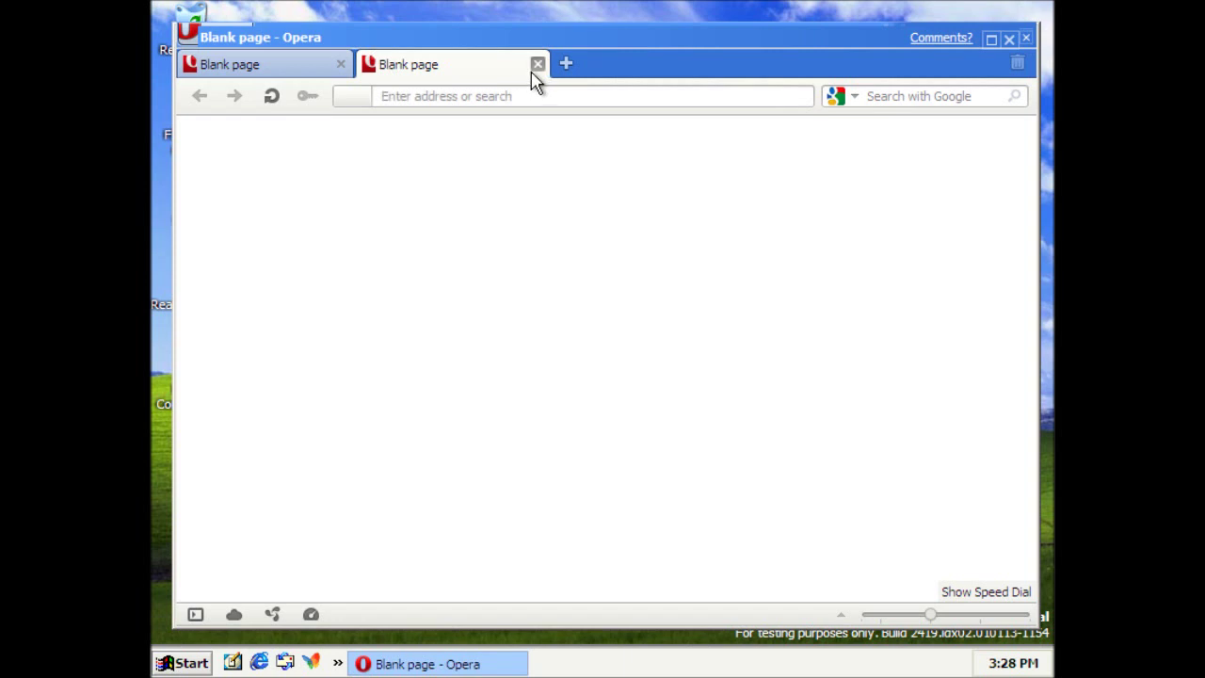
left_click(537, 62)
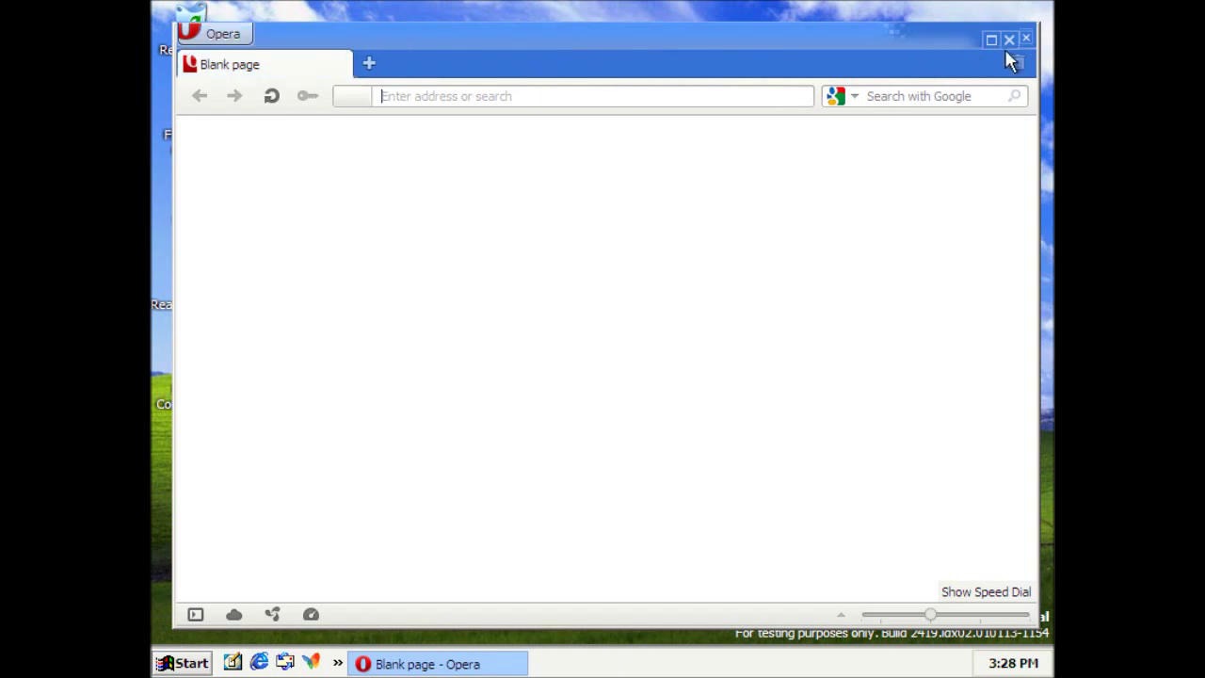
left_click(1012, 42)
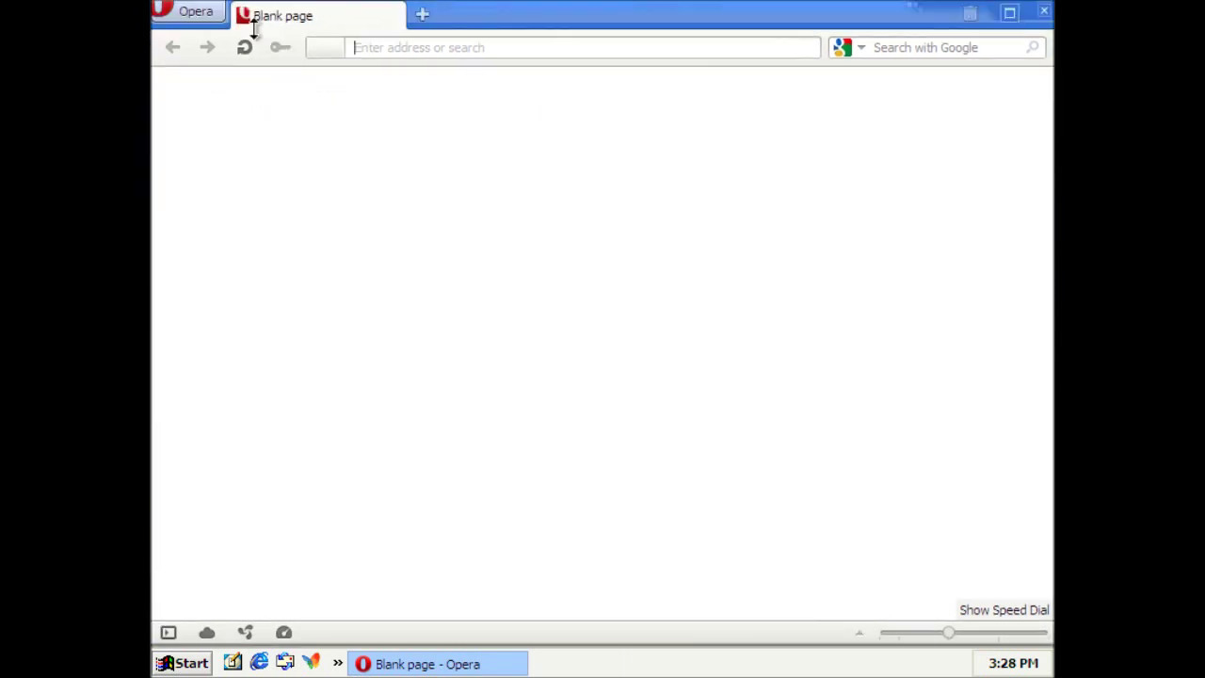
type("www.filehippo.com")
key("Return")
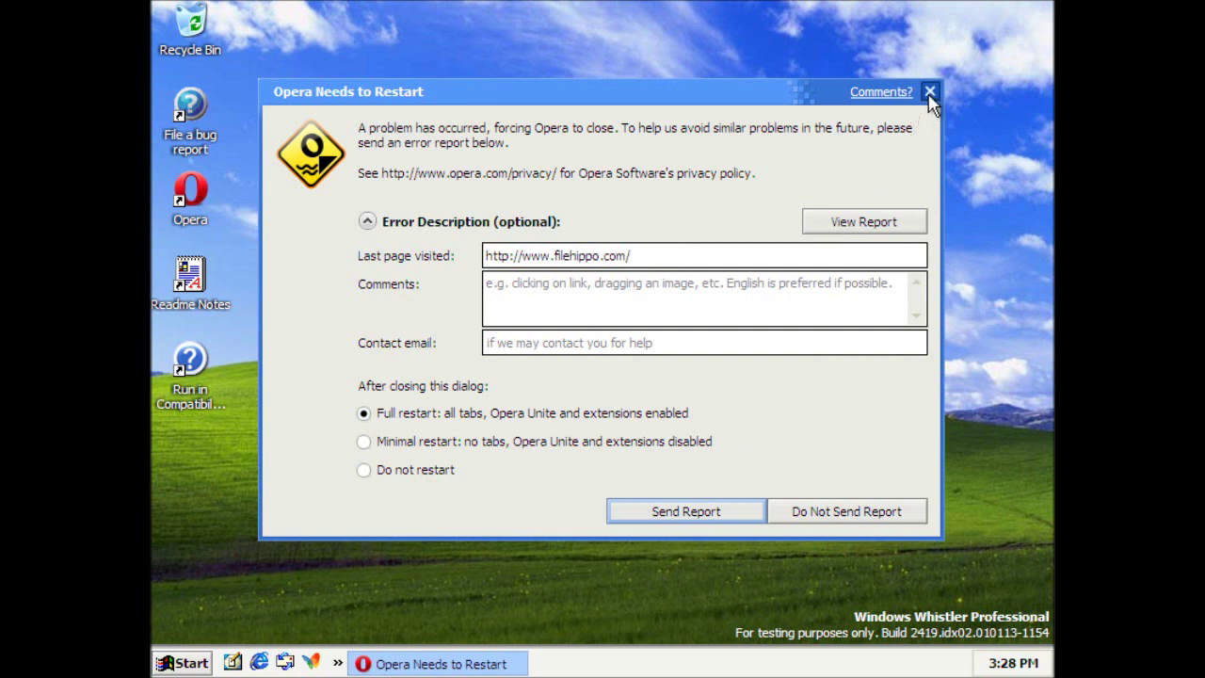
Step: Dismiss the Opera crash report and open Display Properties from the desktop
left_click(929, 91)
right_click(581, 168)
left_click(633, 307)
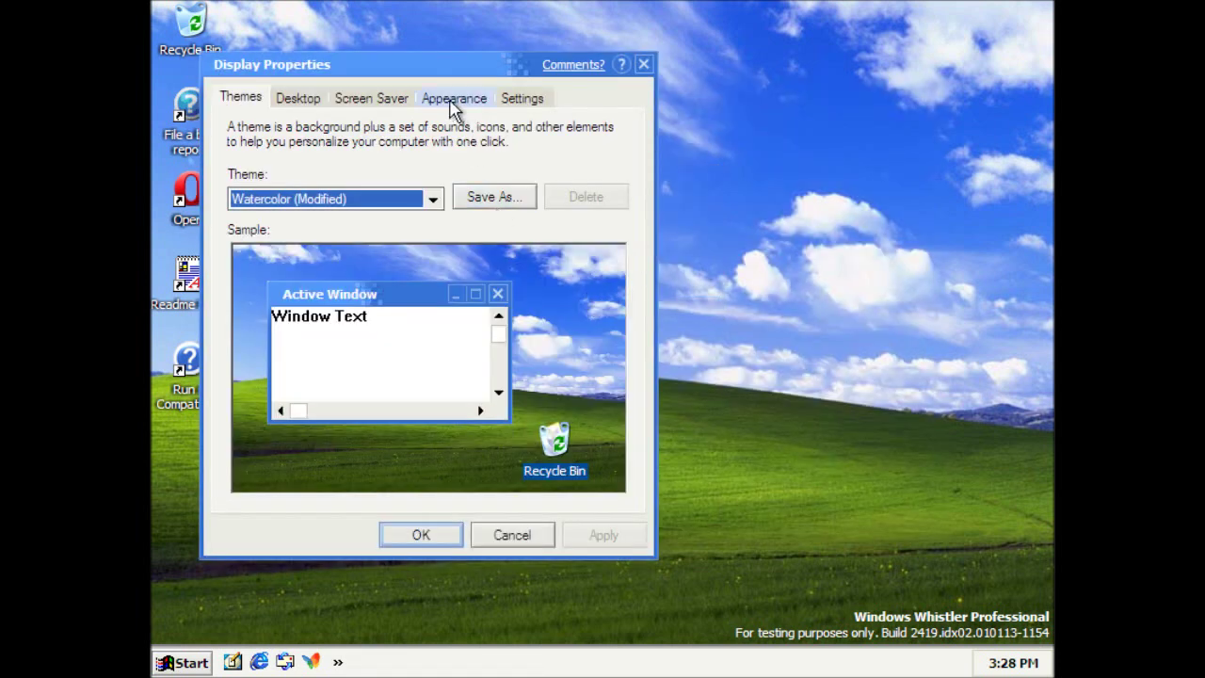
left_click_drag(421, 68, 630, 96)
left_click(494, 124)
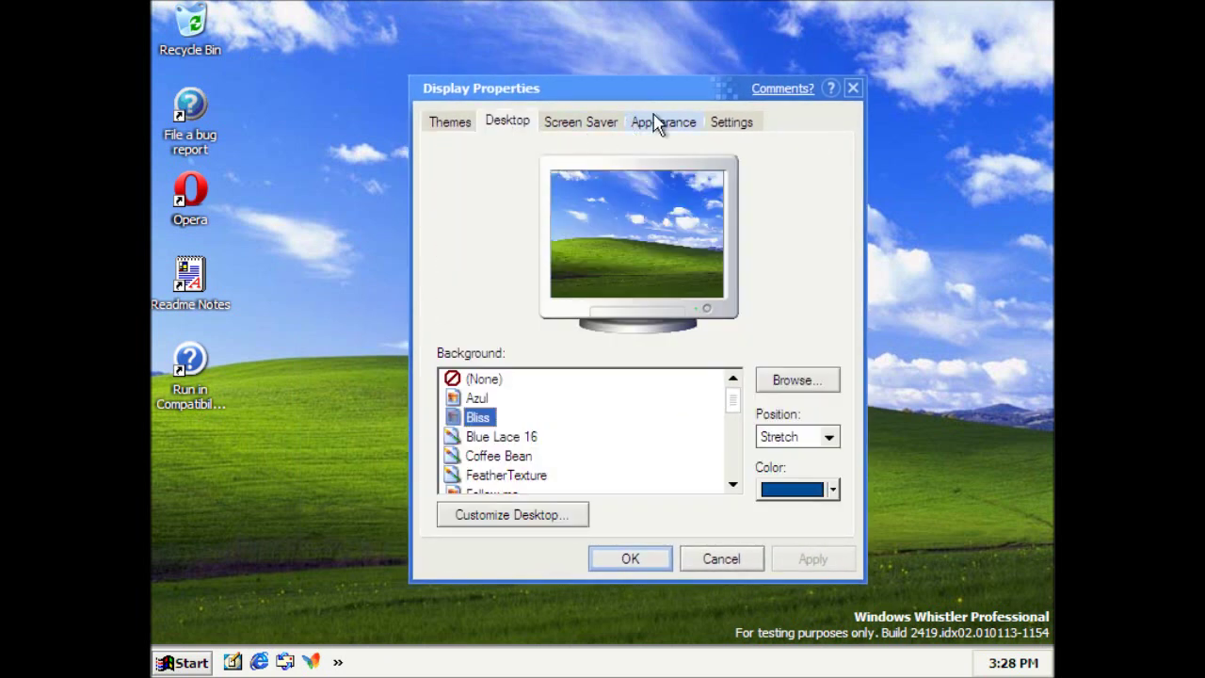
Step: Apply the Windows Classic style with the Slate colour scheme
left_click(656, 128)
left_click(546, 405)
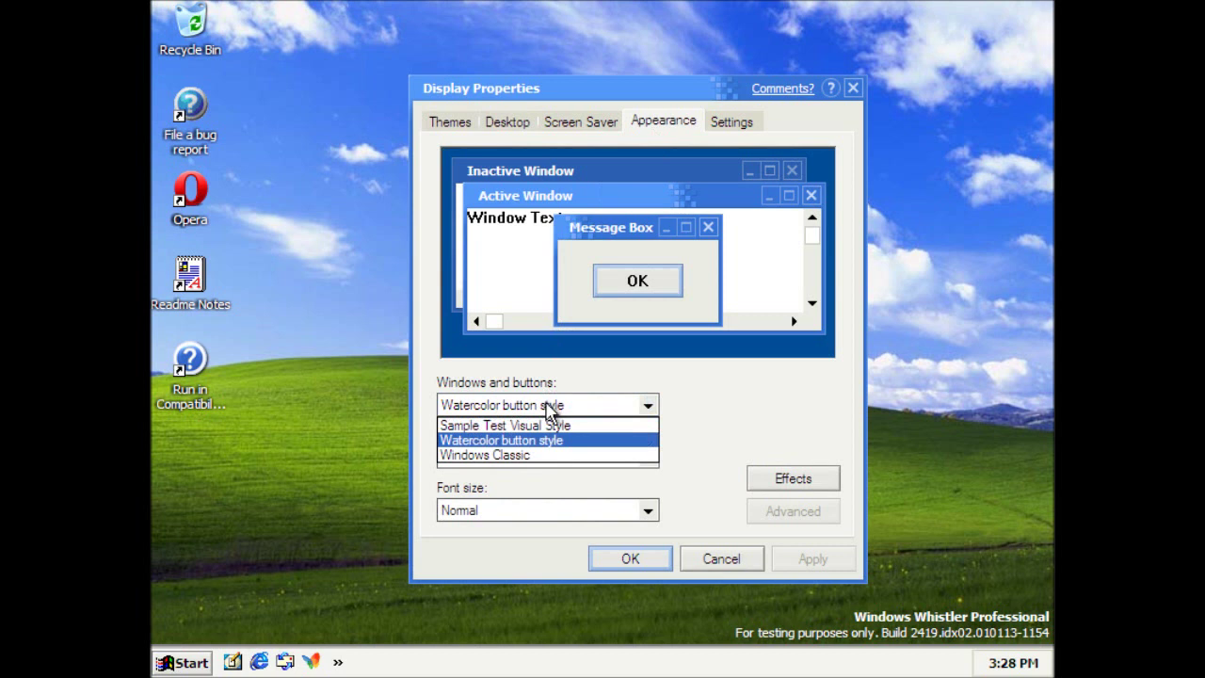
left_click(499, 456)
left_click(503, 458)
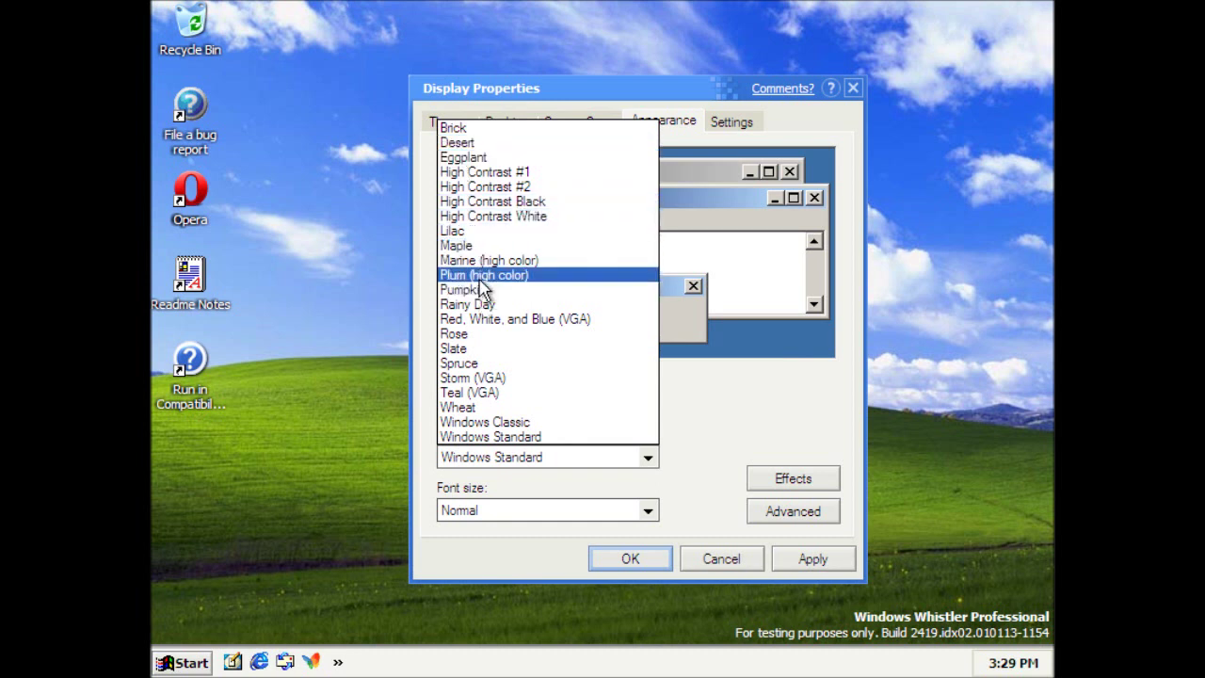
left_click(461, 349)
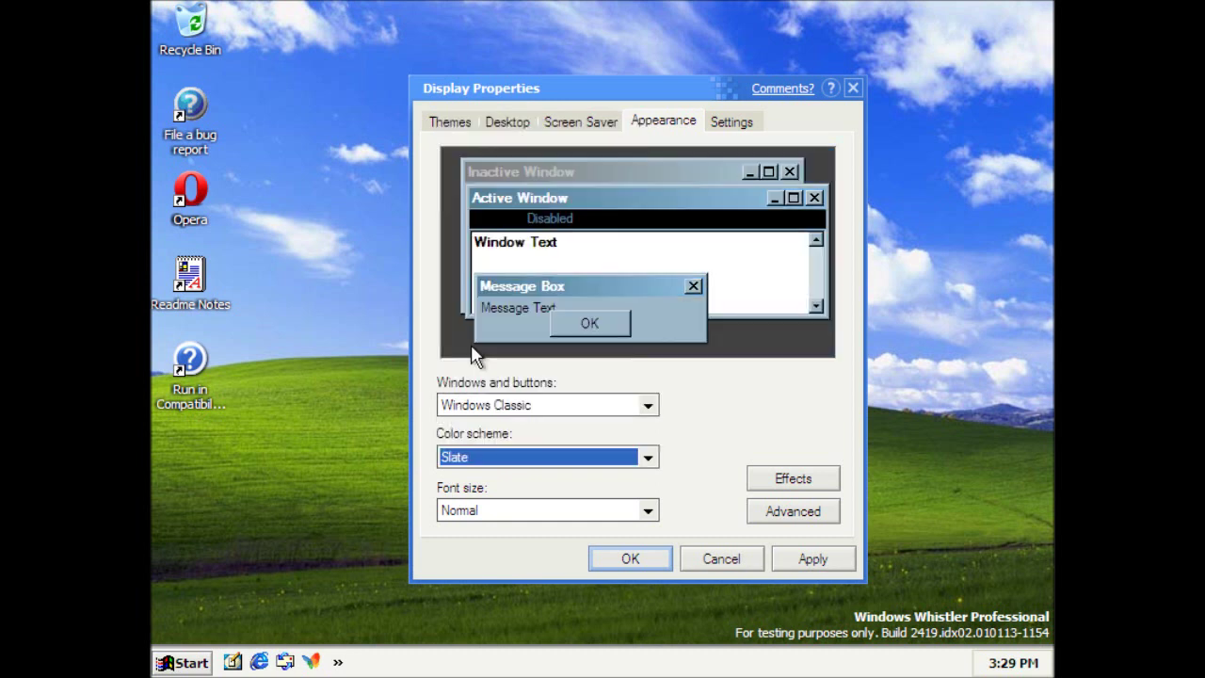
left_click(605, 556)
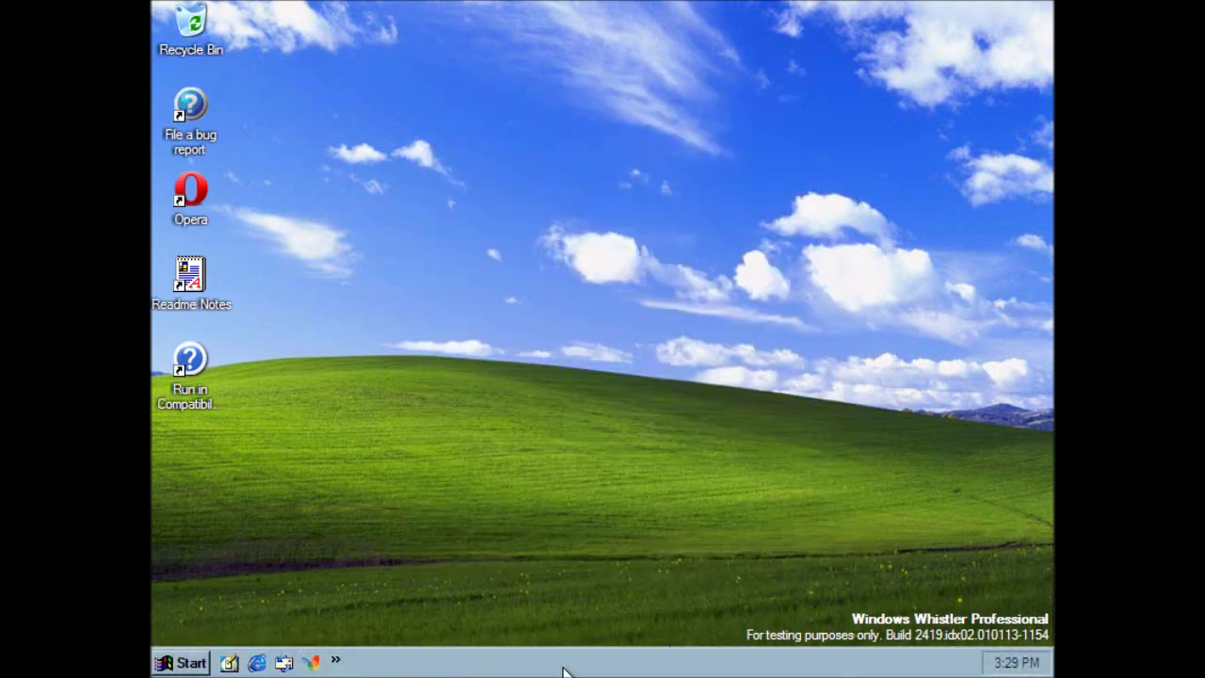
Step: Launch Opera, accept the expired certificate, and open Adobe Reader and Skype pages in background tabs
left_click(334, 664)
left_click(291, 667)
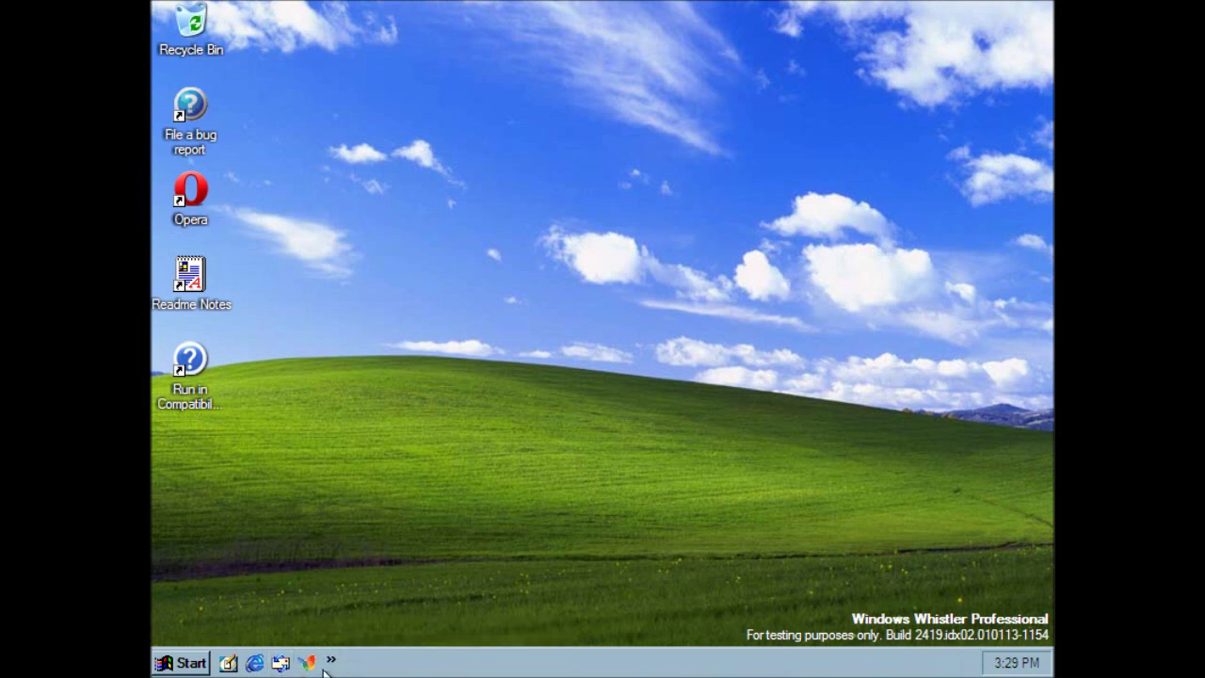
left_click(330, 664)
left_click(370, 639)
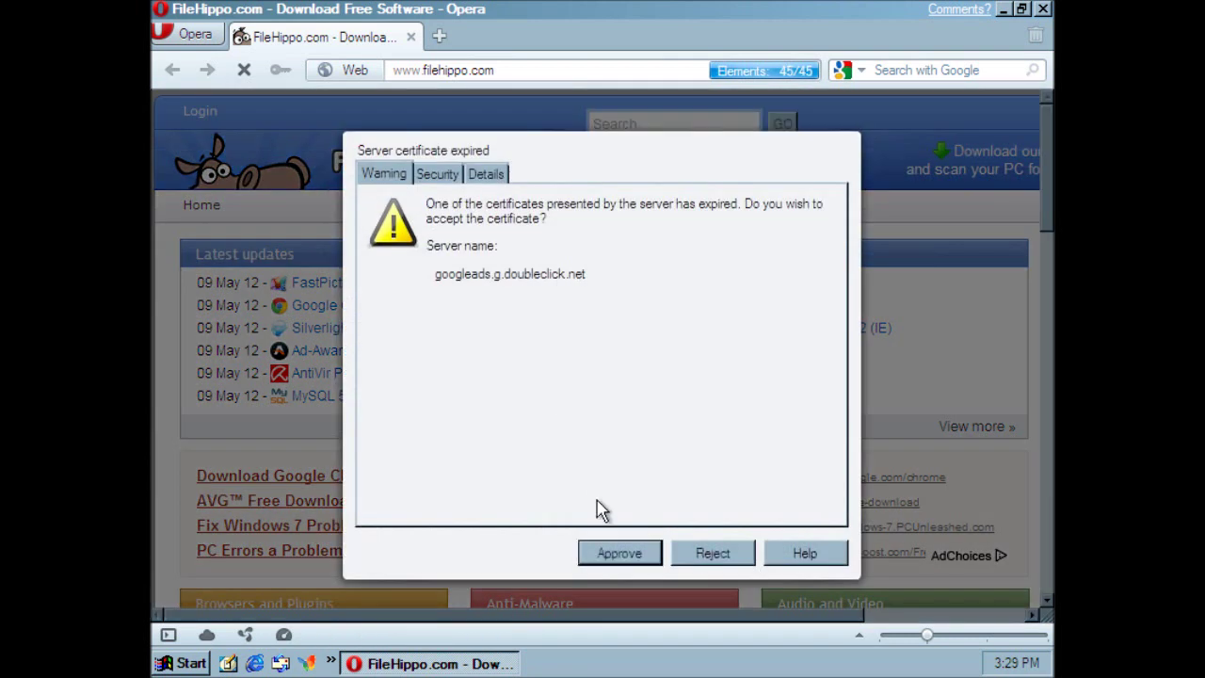
left_click(612, 556)
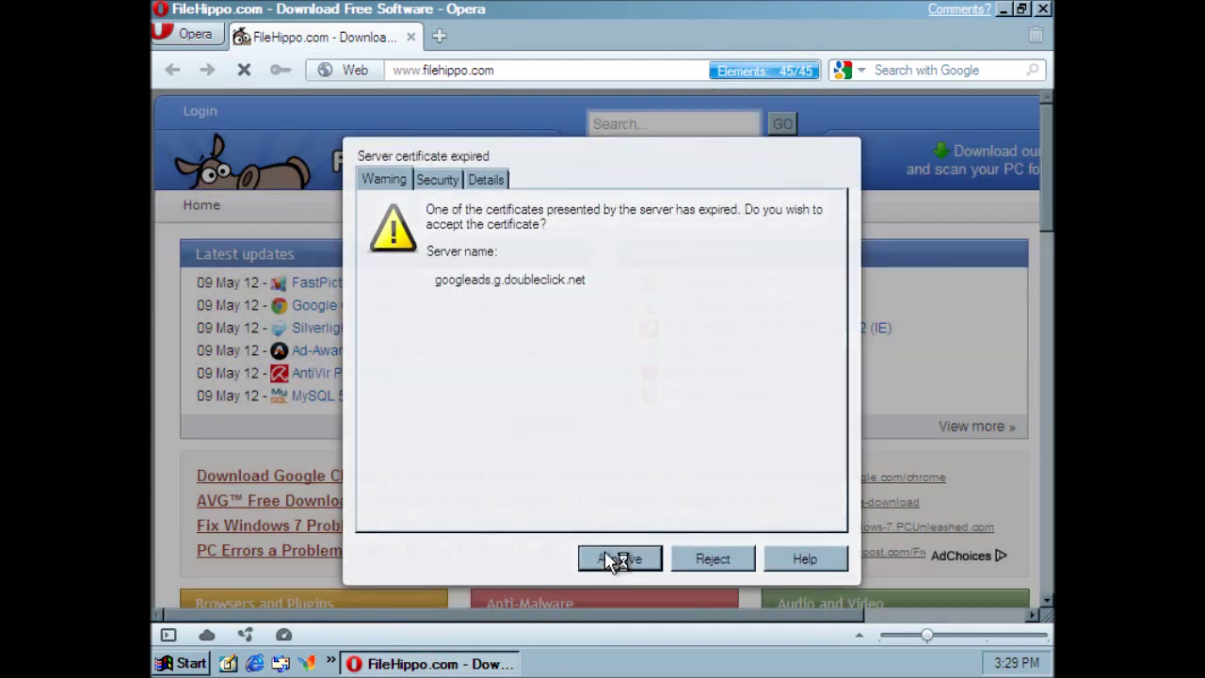
middle_click(708, 381)
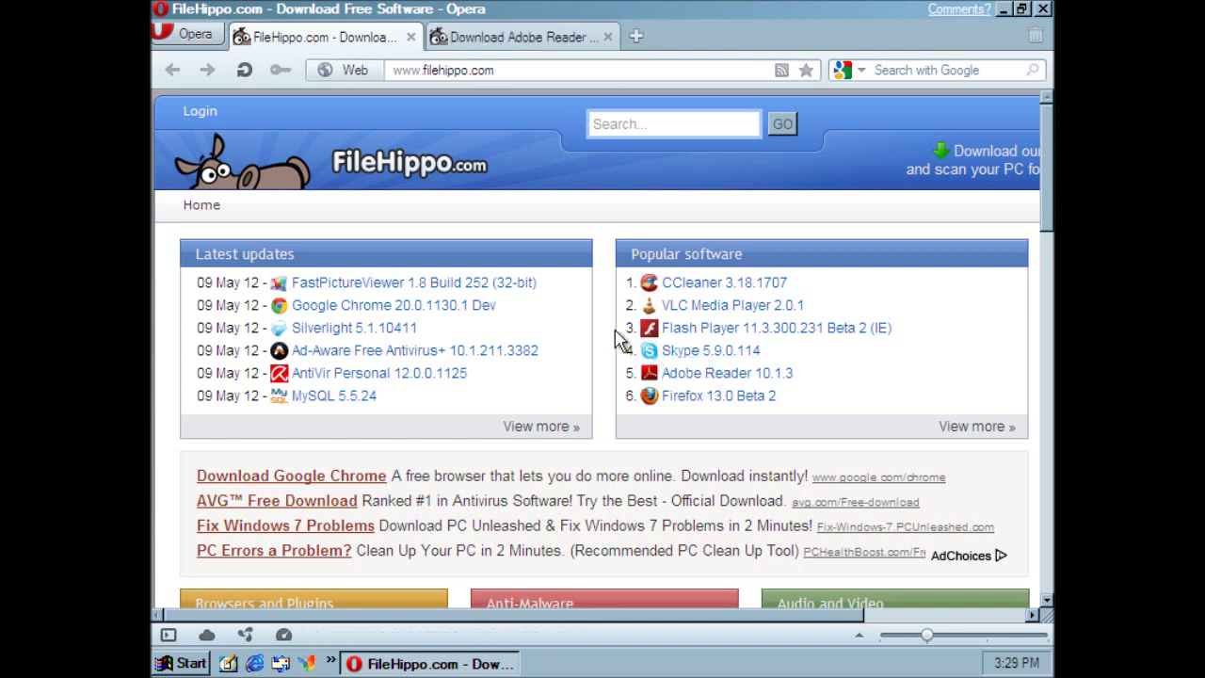
middle_click(692, 360)
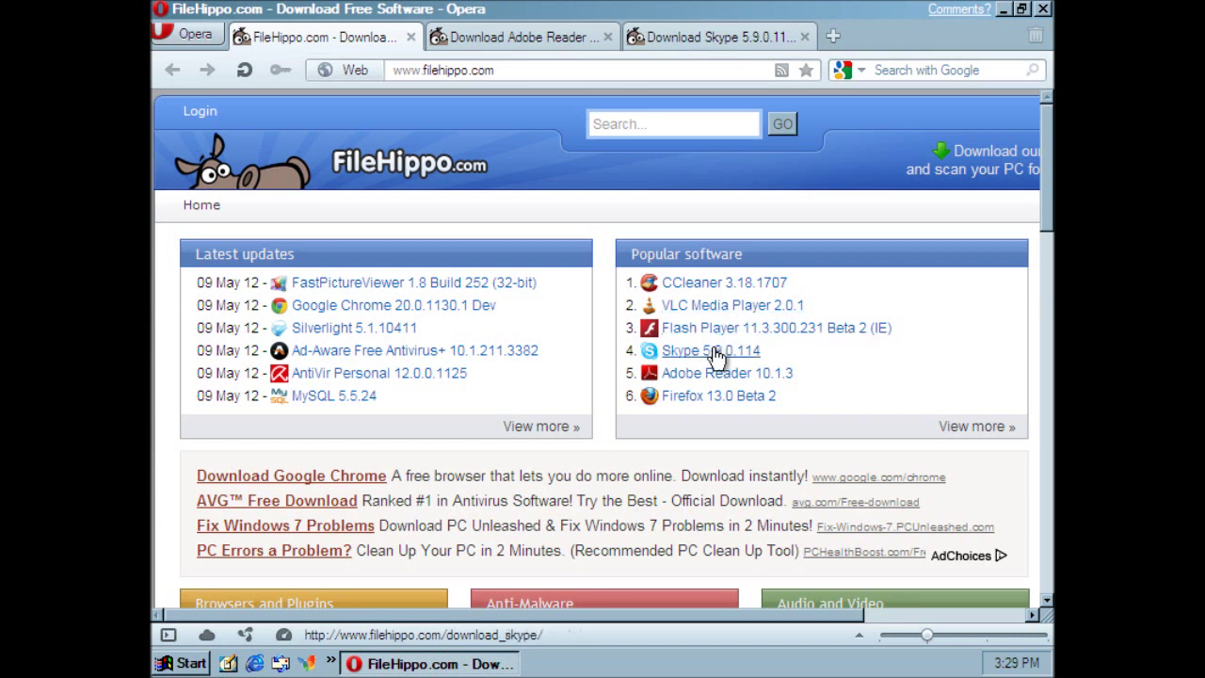
Step: Download and run the Ad-Aware Free Antivirus+ installer, then close its tab
left_click(471, 352)
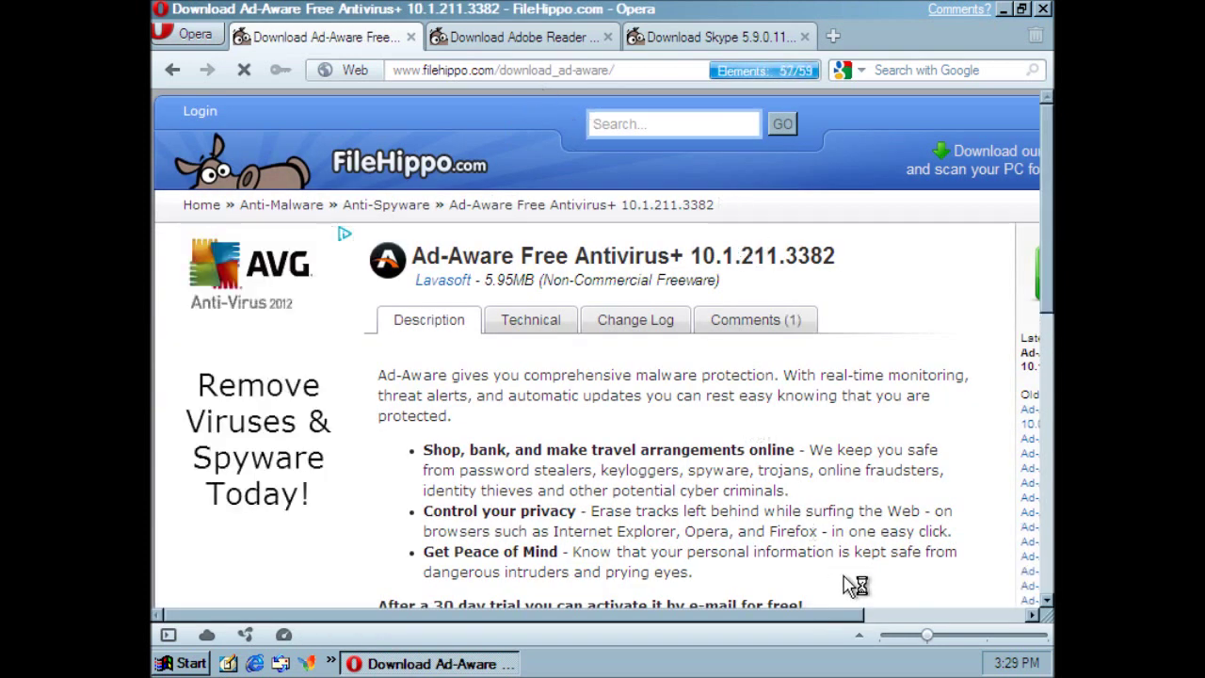
left_click(874, 616)
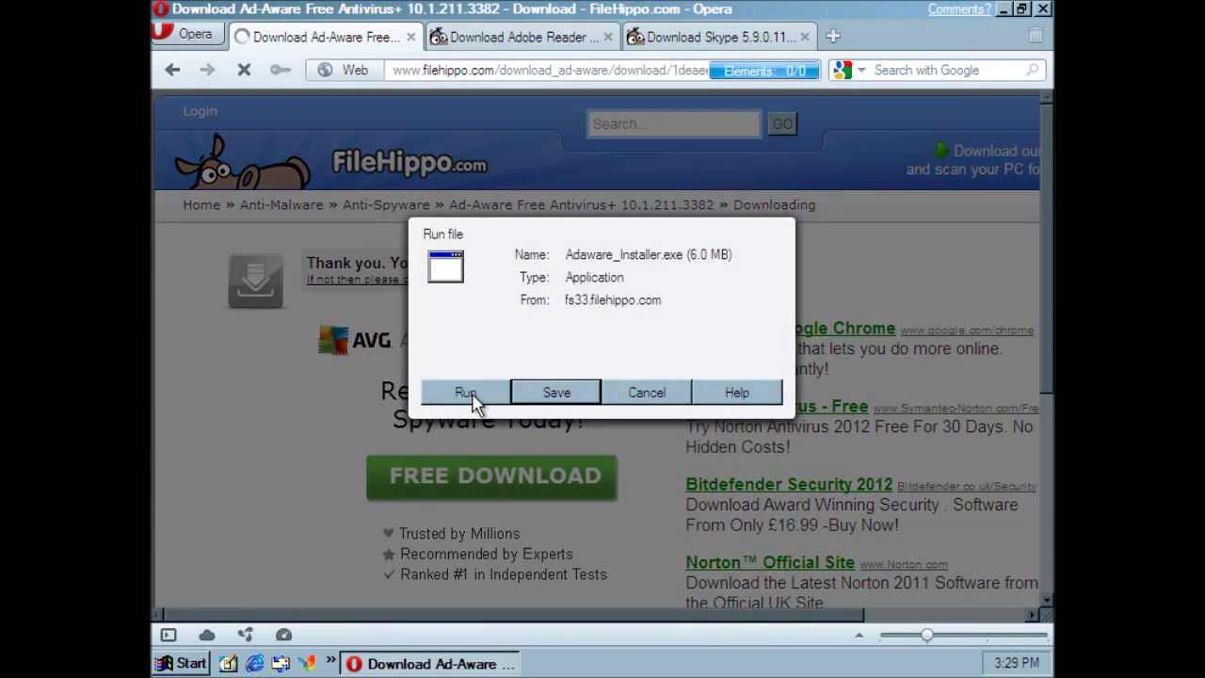
left_click(468, 394)
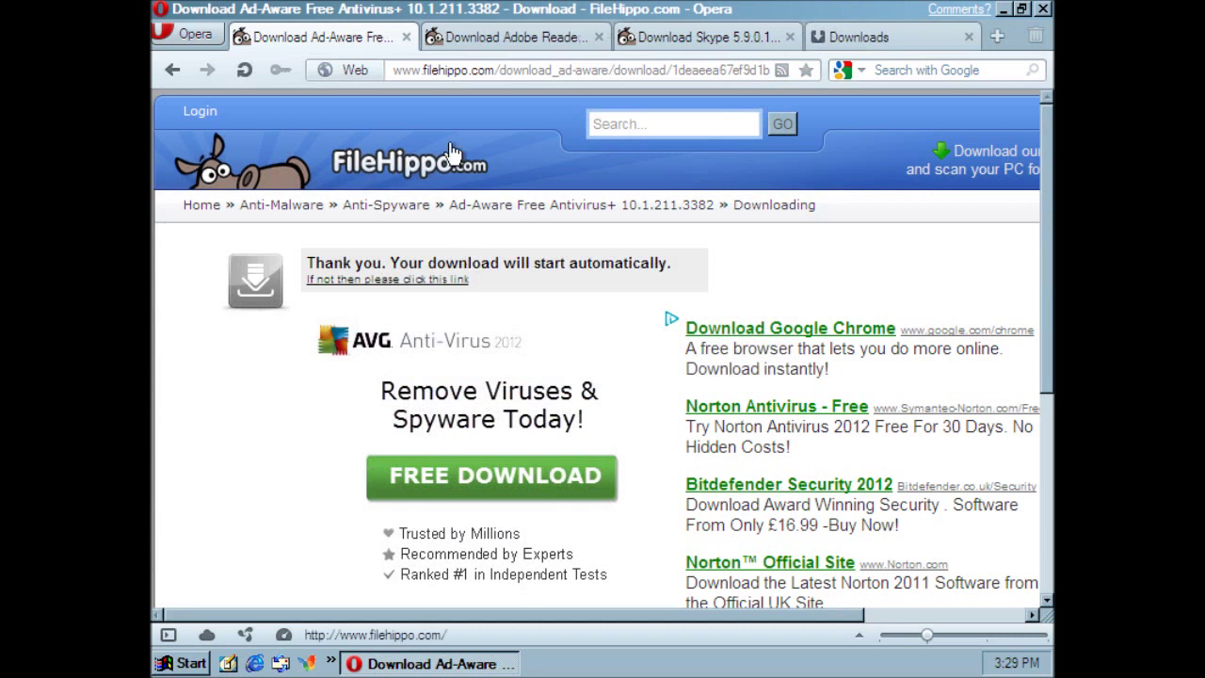
left_click(410, 36)
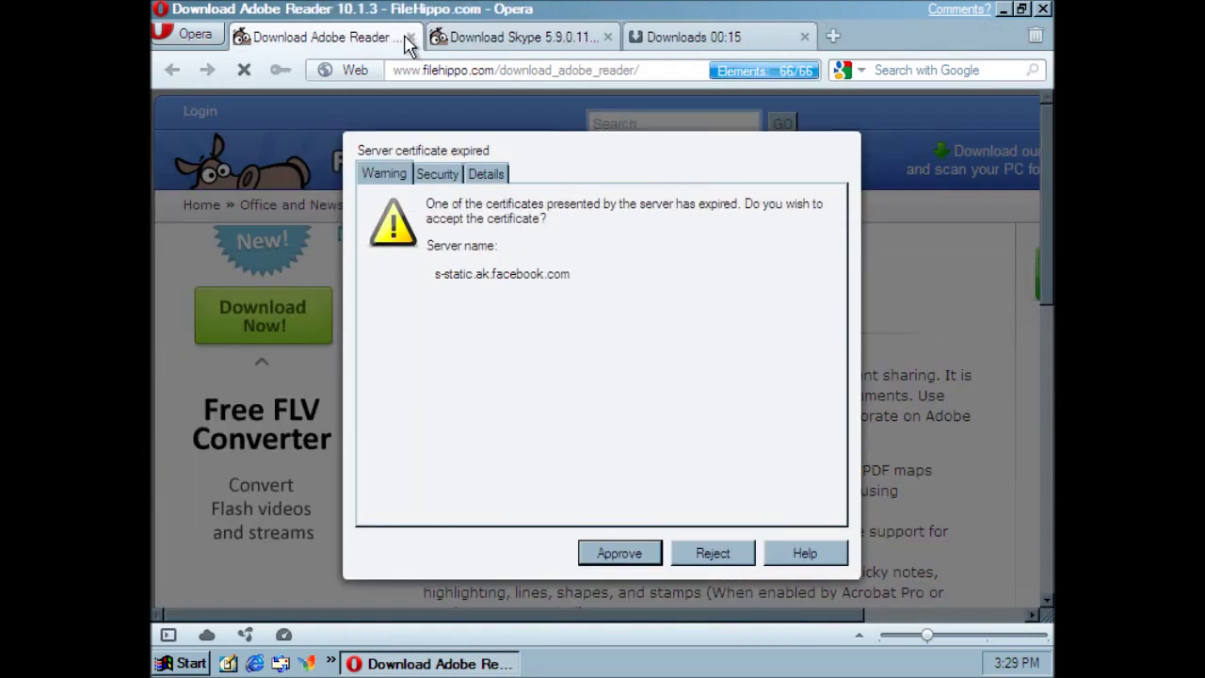
Step: Accept the expired certificate and start the Adobe Reader download
left_click(619, 554)
left_click_drag(686, 613, 838, 617)
left_click(981, 266)
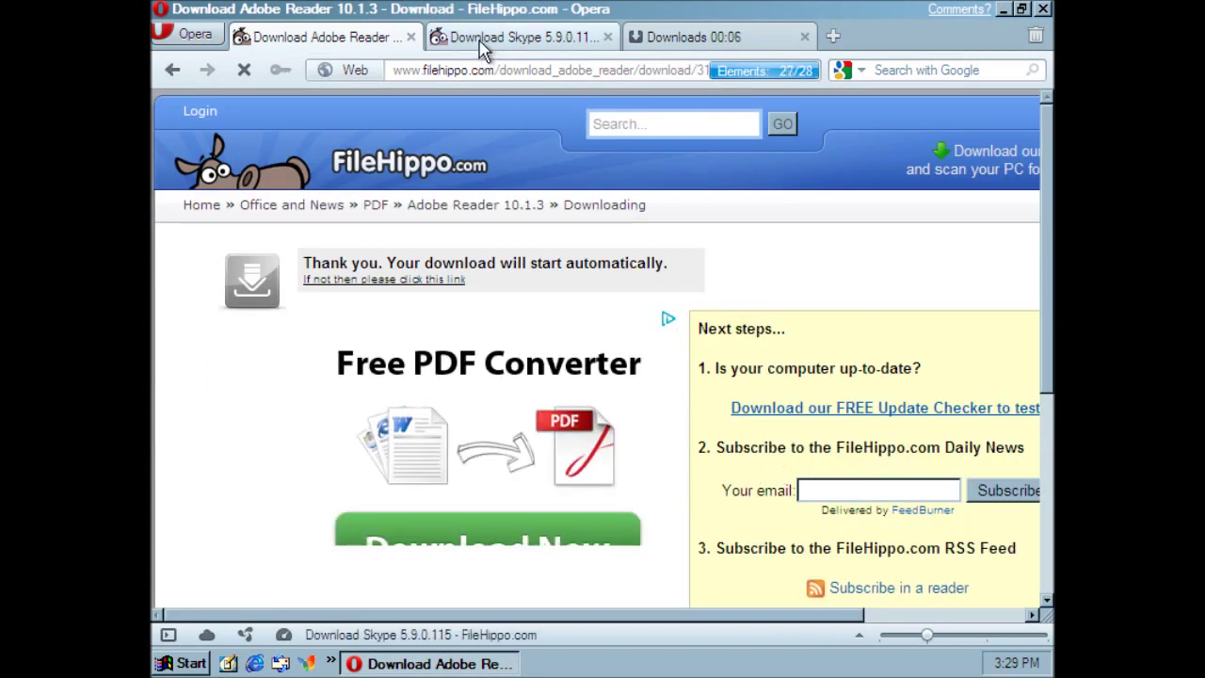
Step: Accept the Skype page certificate, download and run Skype, dismissing the Ad-Aware error
mouse_move(482, 47)
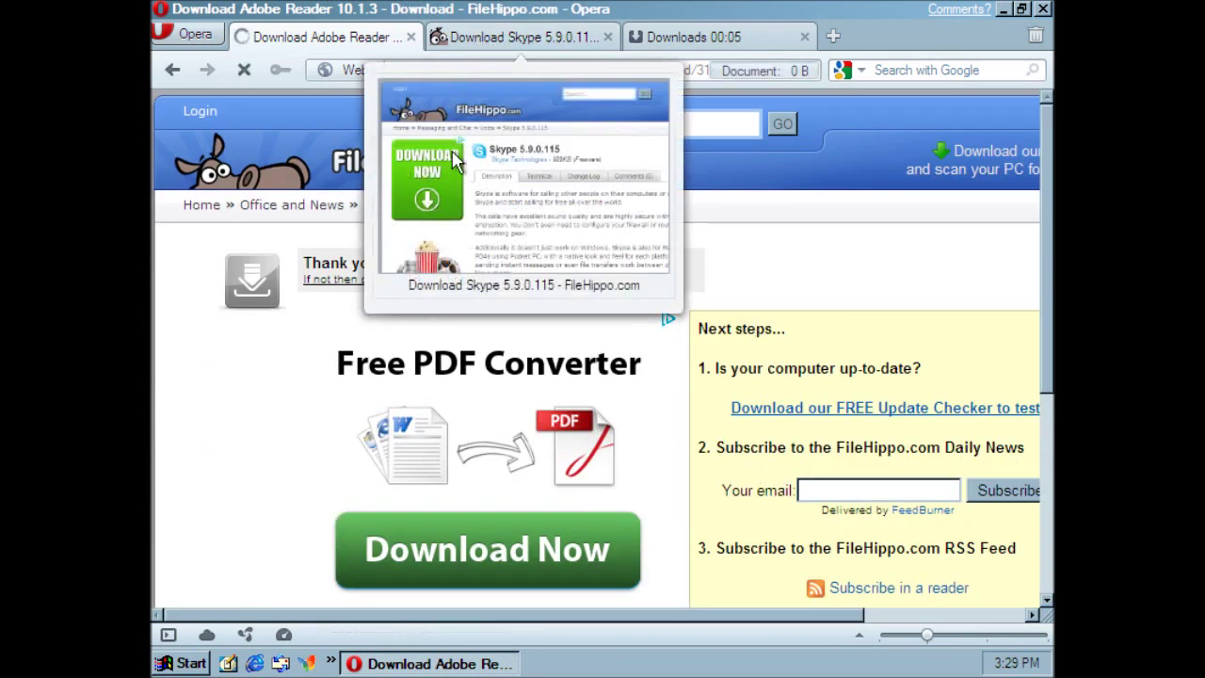
left_click(480, 38)
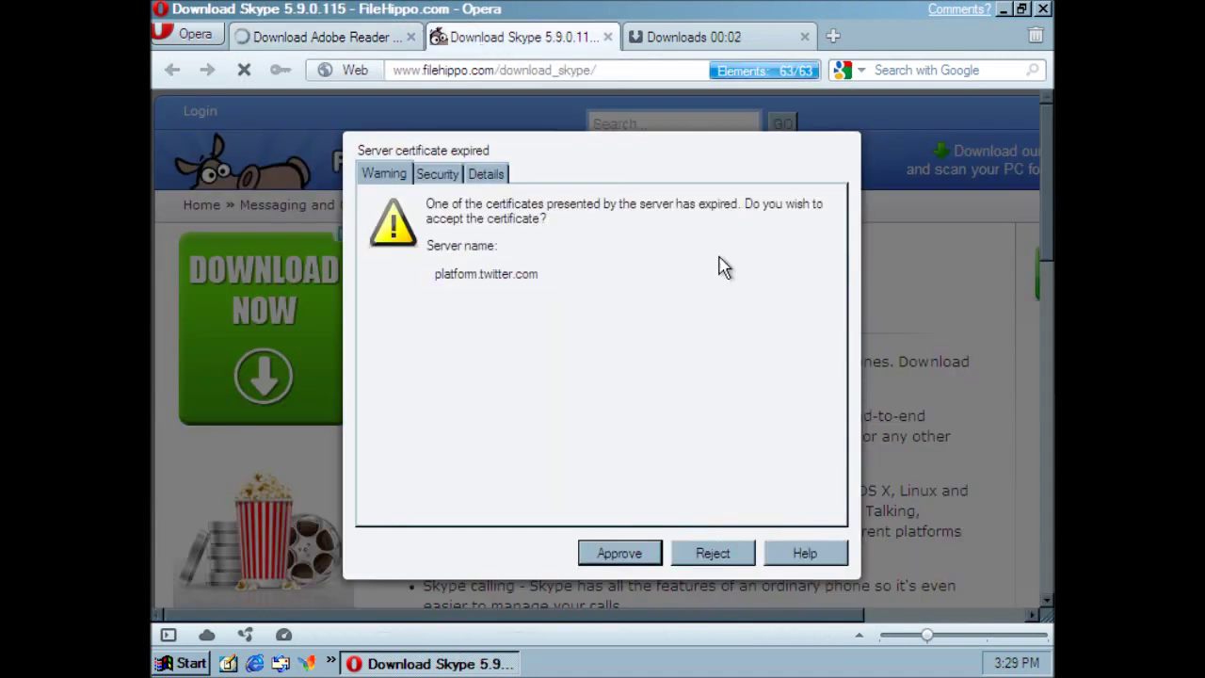
left_click(617, 556)
left_click_drag(808, 615, 951, 614)
left_click(960, 271)
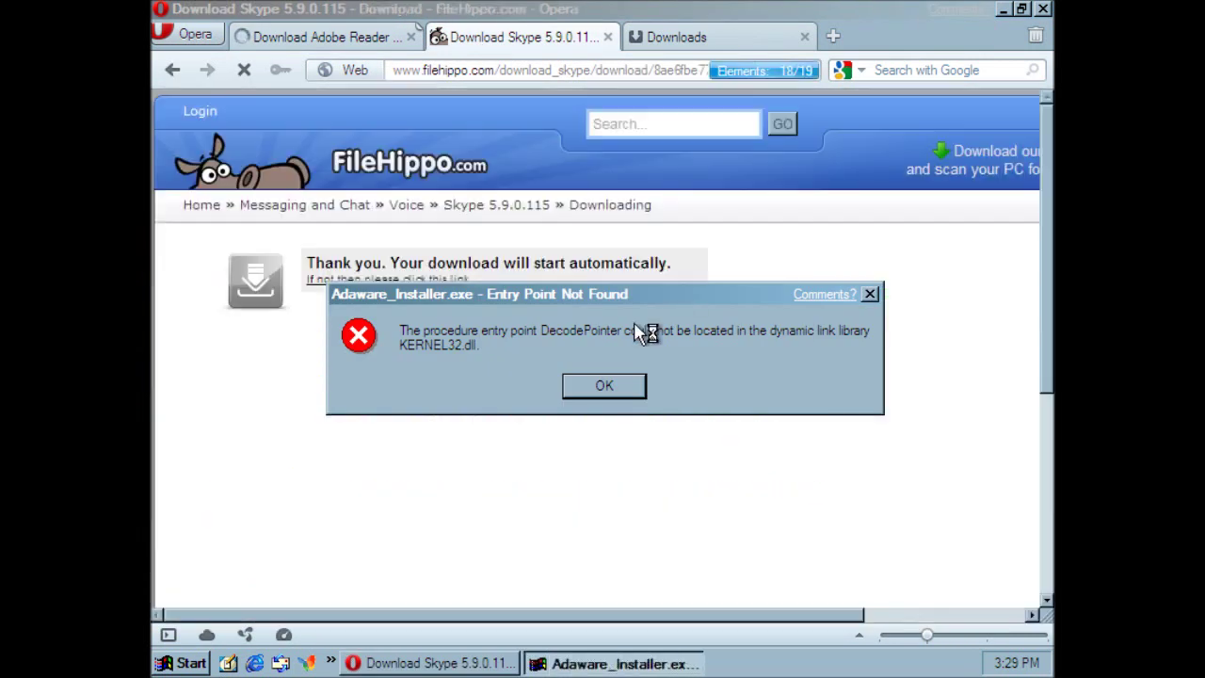
left_click(605, 387)
middle_click(695, 39)
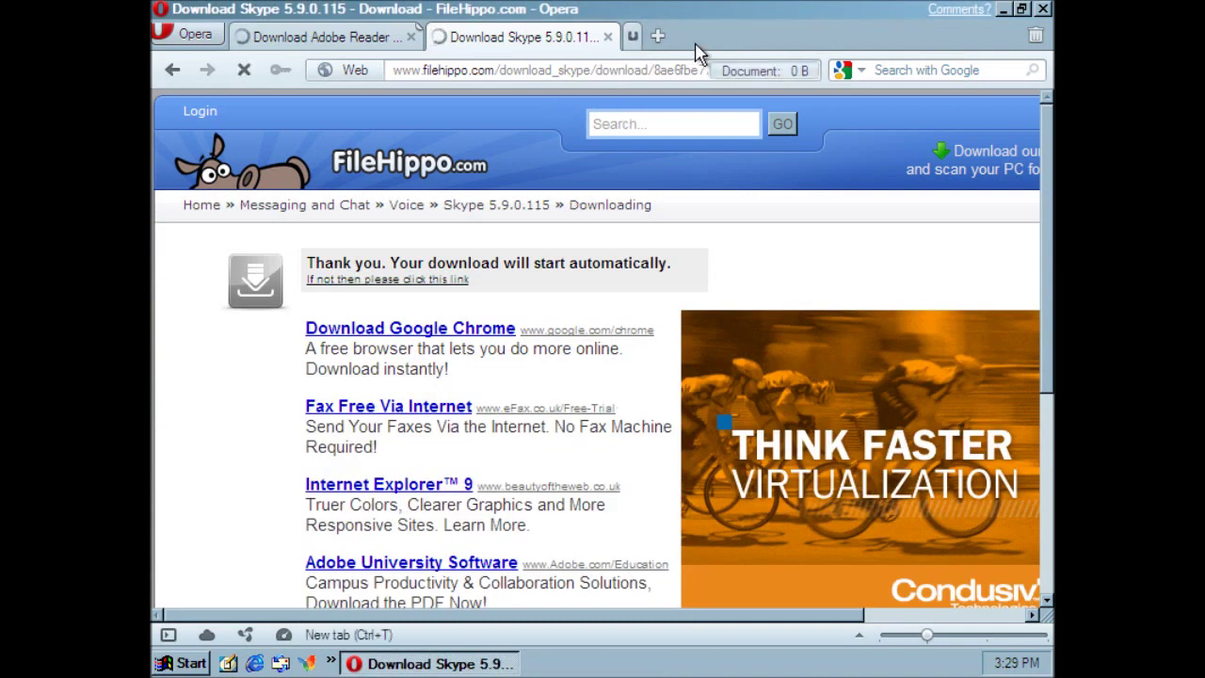
left_click(485, 399)
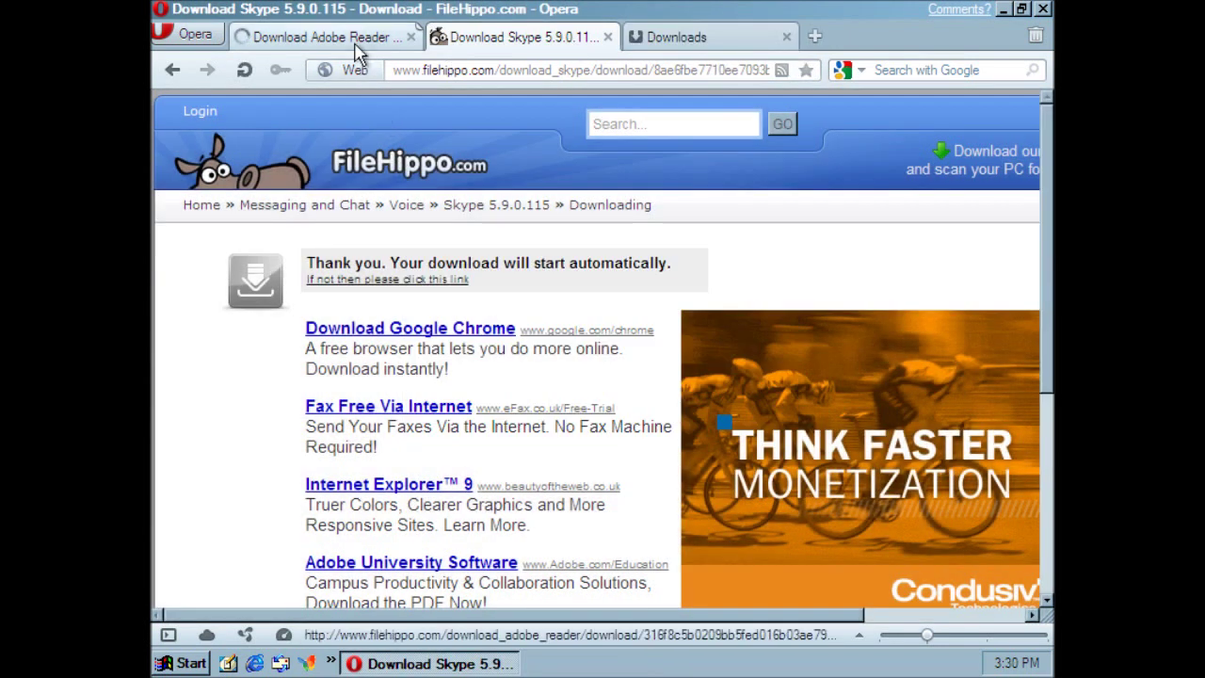
Step: Close the Skype tab, run the Adobe Reader installer, dismiss the Skype error, and check downloads
middle_click(452, 37)
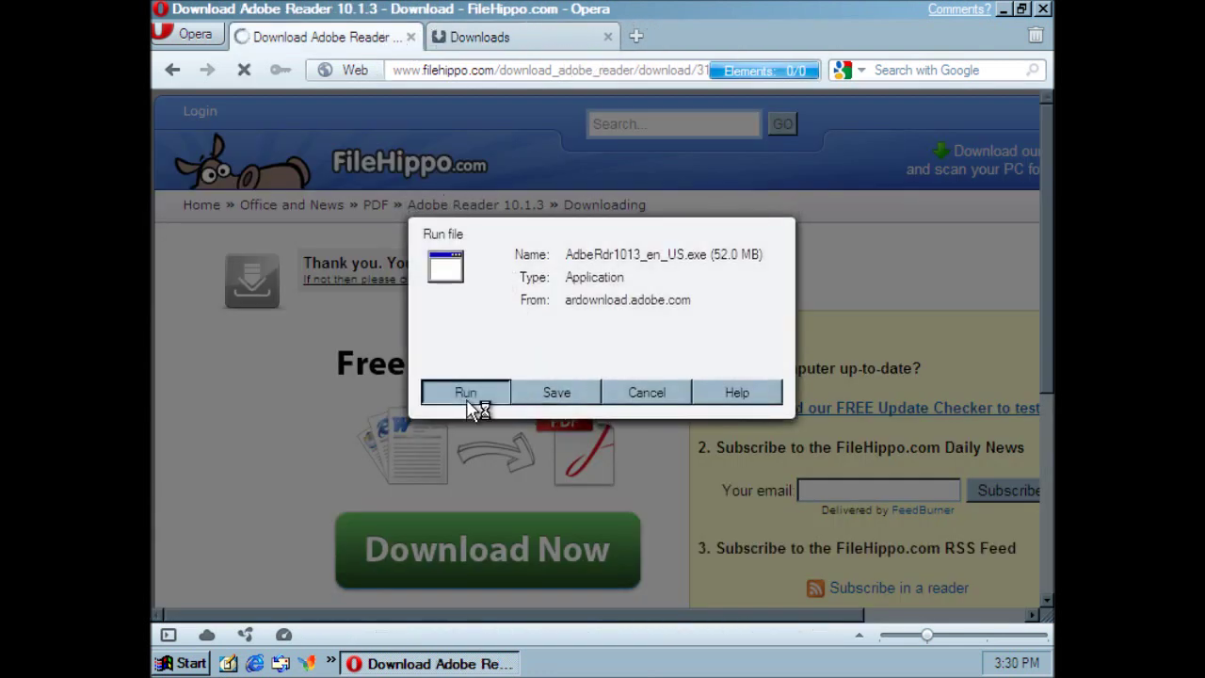
left_click(468, 400)
left_click(785, 439)
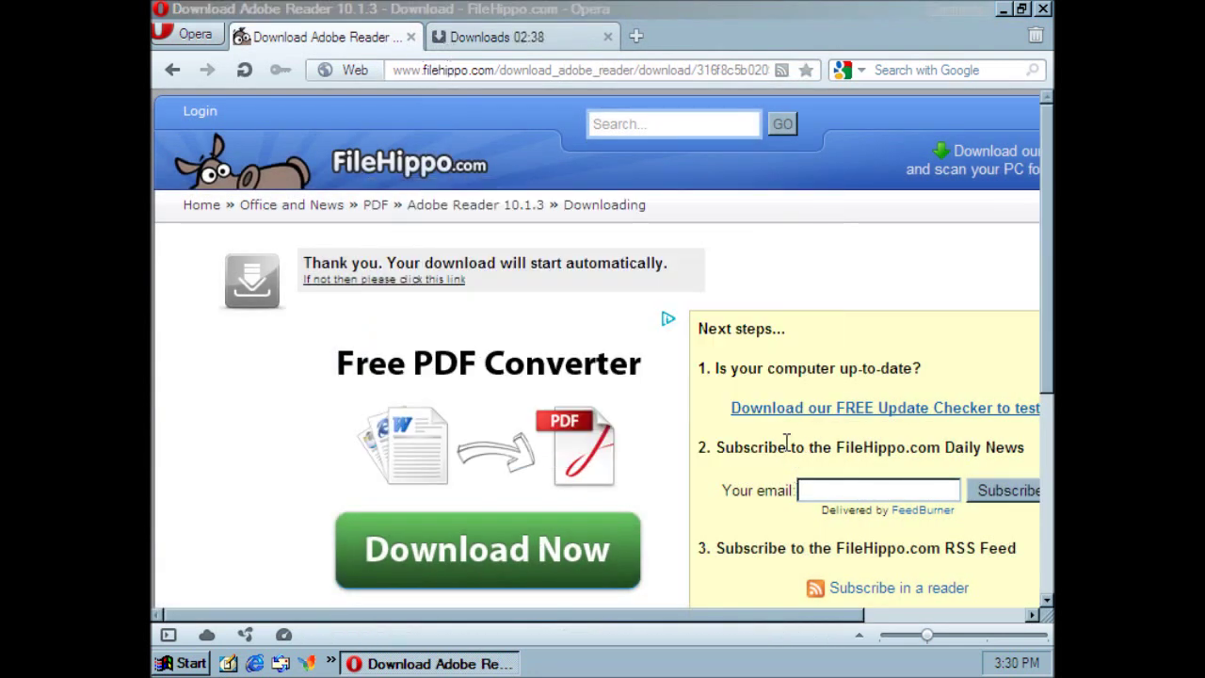
left_click(454, 36)
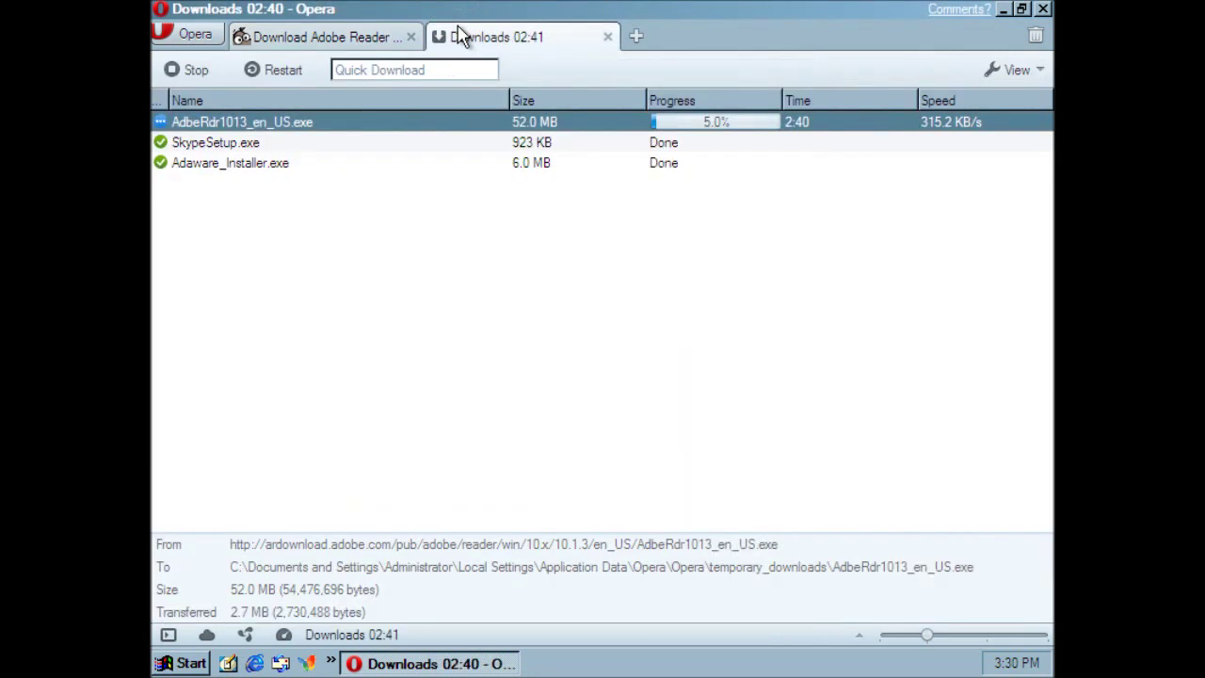
left_click(202, 143)
left_click(292, 123)
left_click(296, 37)
Step: Trim the address back to the filehippo.com home page and scroll to Anti-Malware
left_click(174, 72)
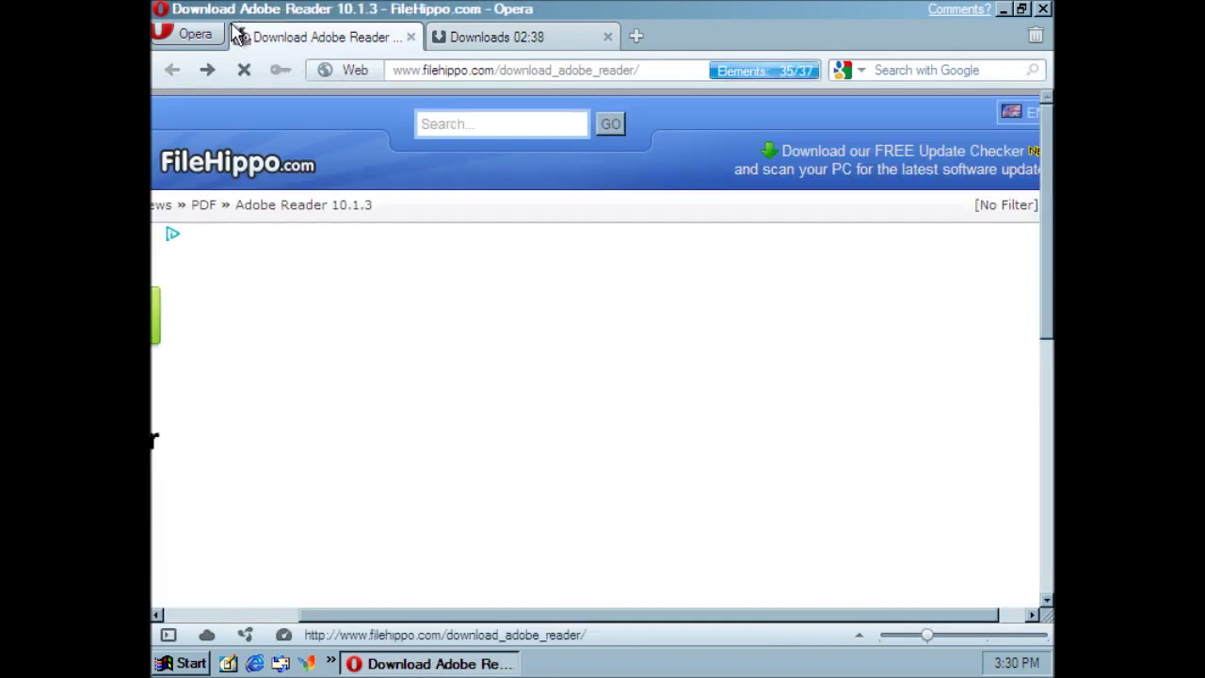
left_click(417, 72)
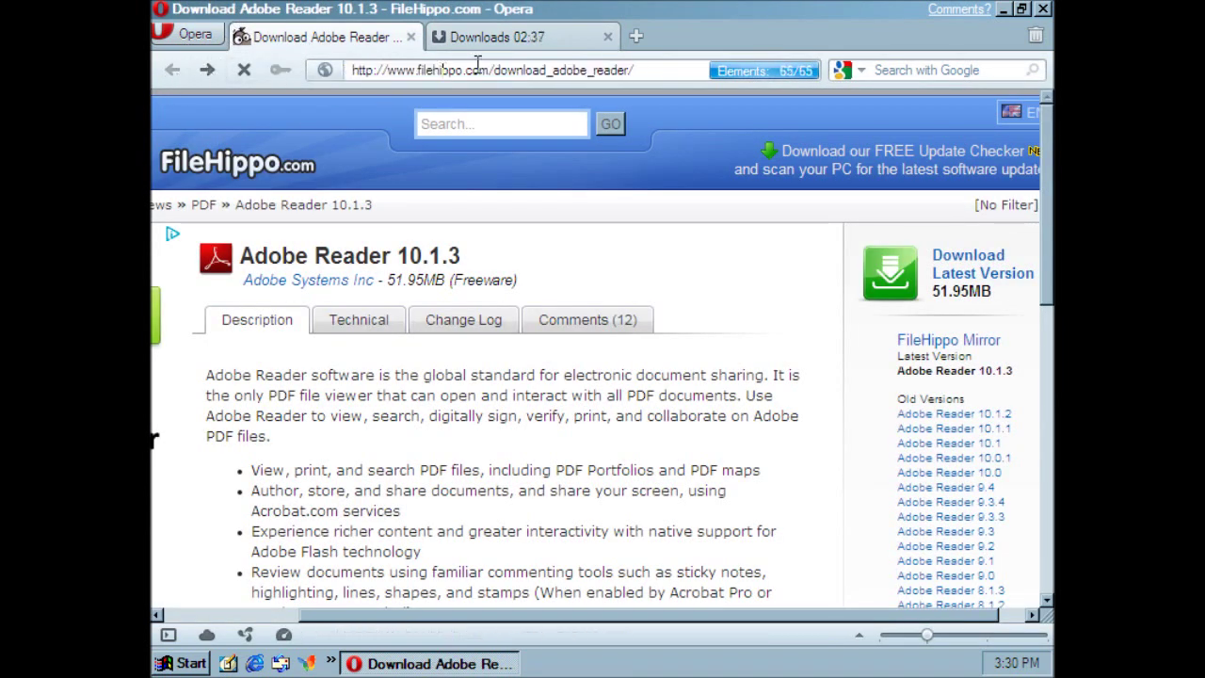
left_click(581, 70)
left_click_drag(519, 75, 694, 103)
key("BackSpace")
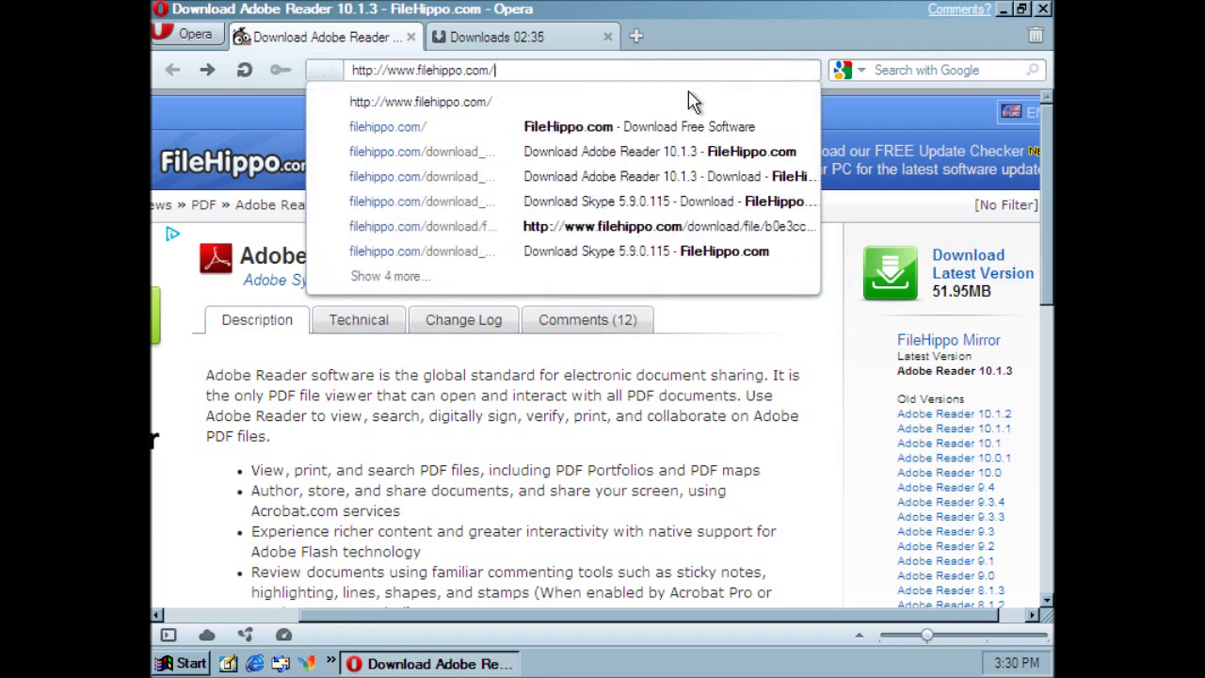
key("Return")
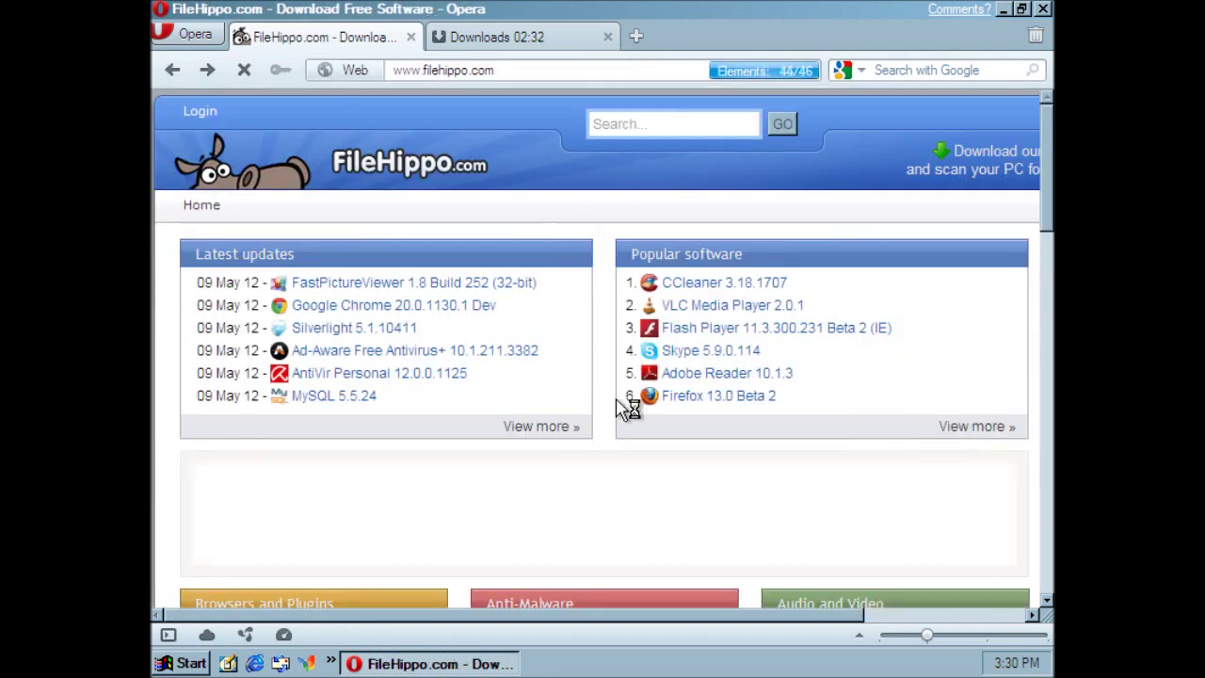
scroll(678, 371, "down", 10)
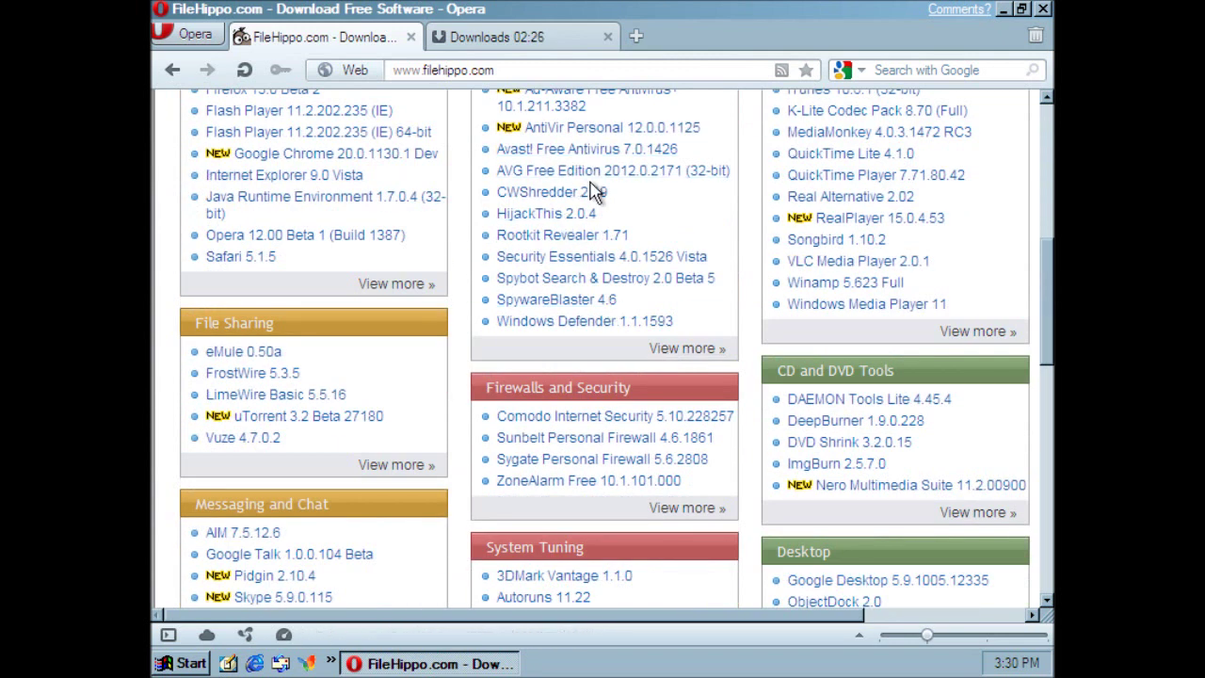
Step: Download and run the latest Avast! Free Antivirus installer, then close its page
left_click(583, 150)
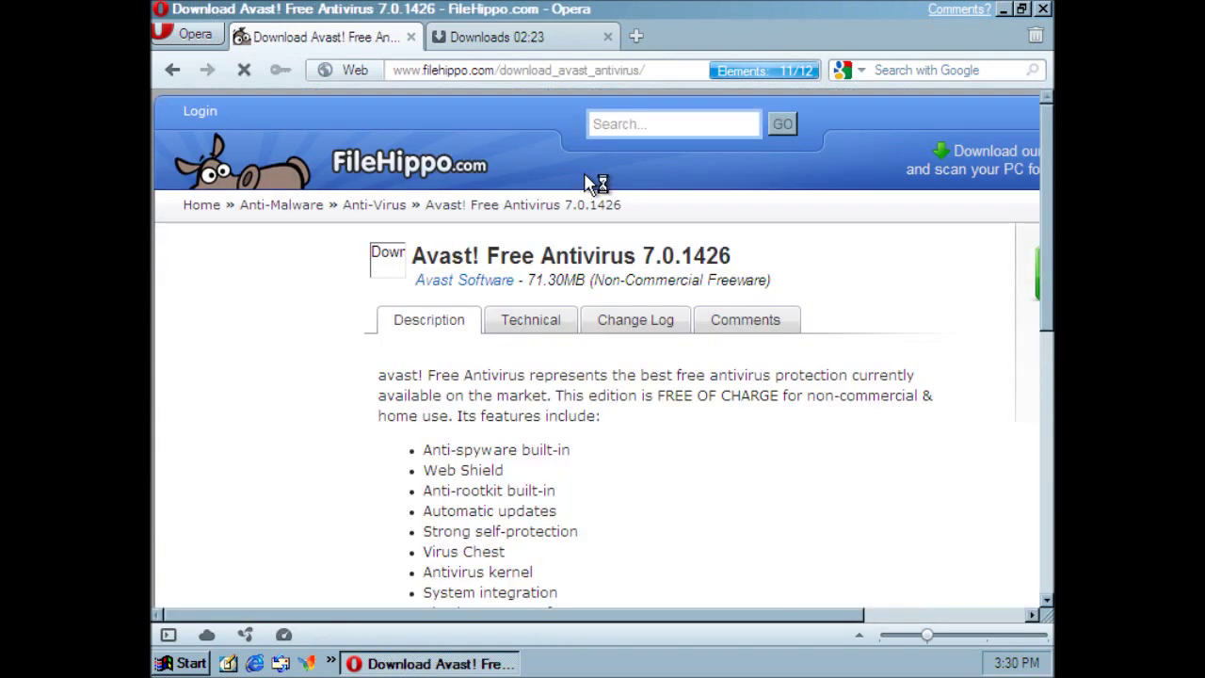
left_click(896, 623)
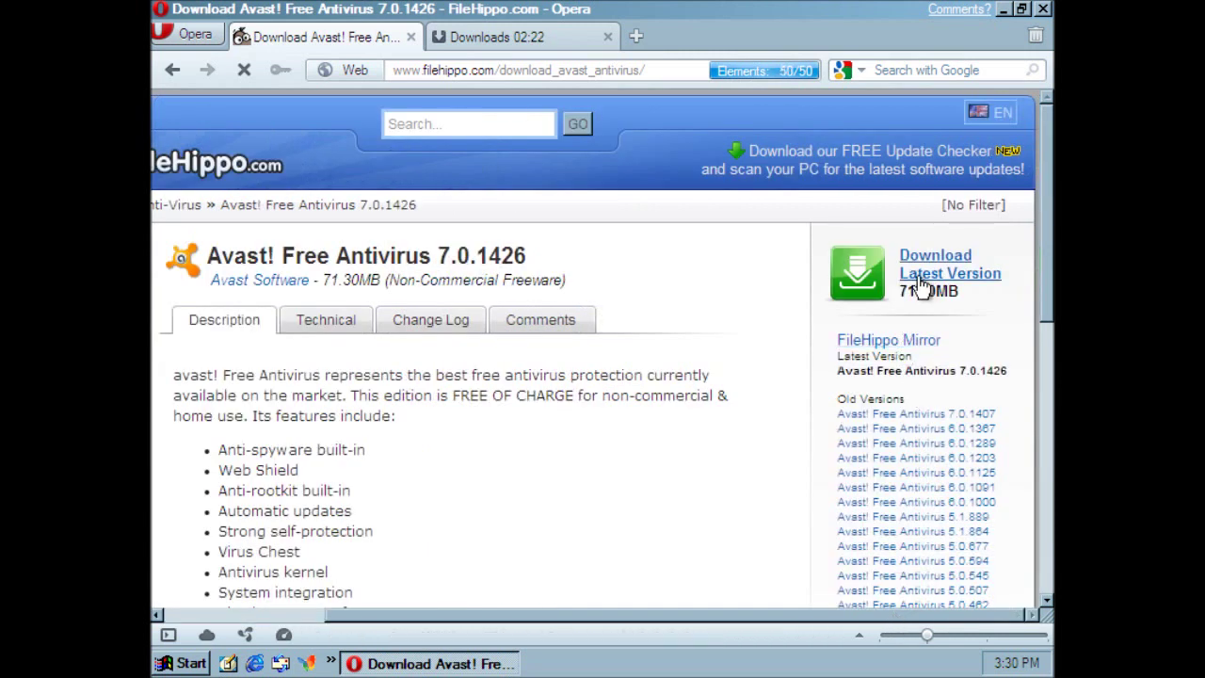
left_click(932, 285)
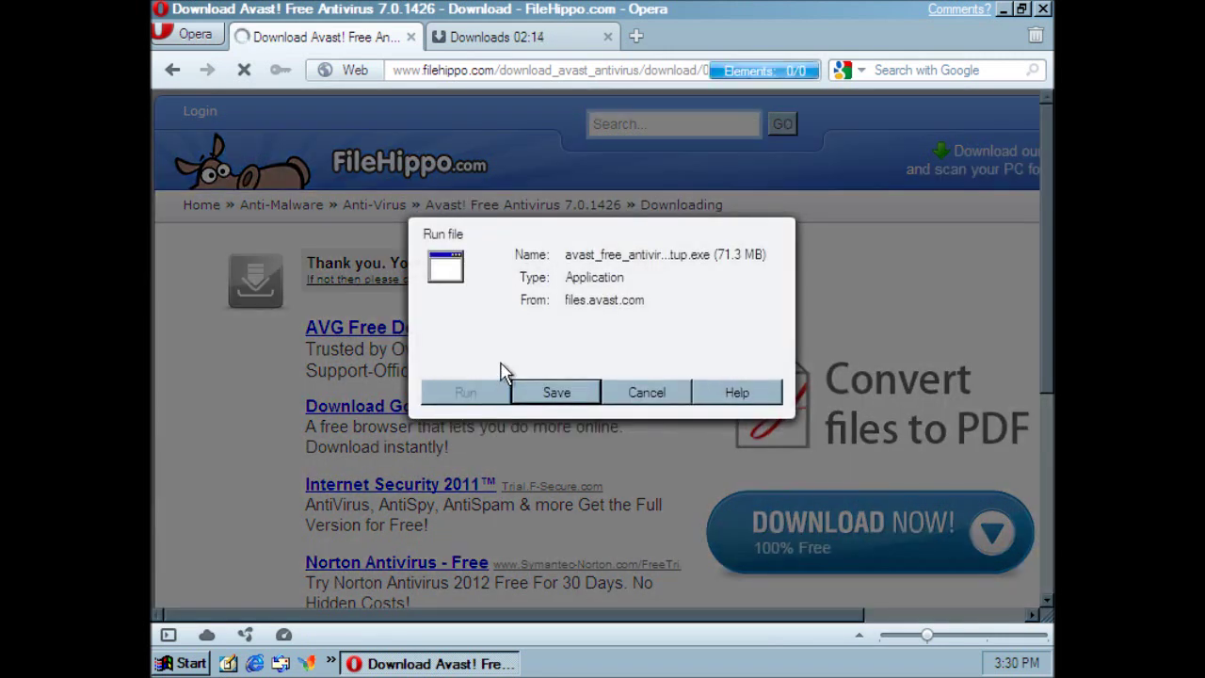
left_click(491, 394)
left_click(412, 37)
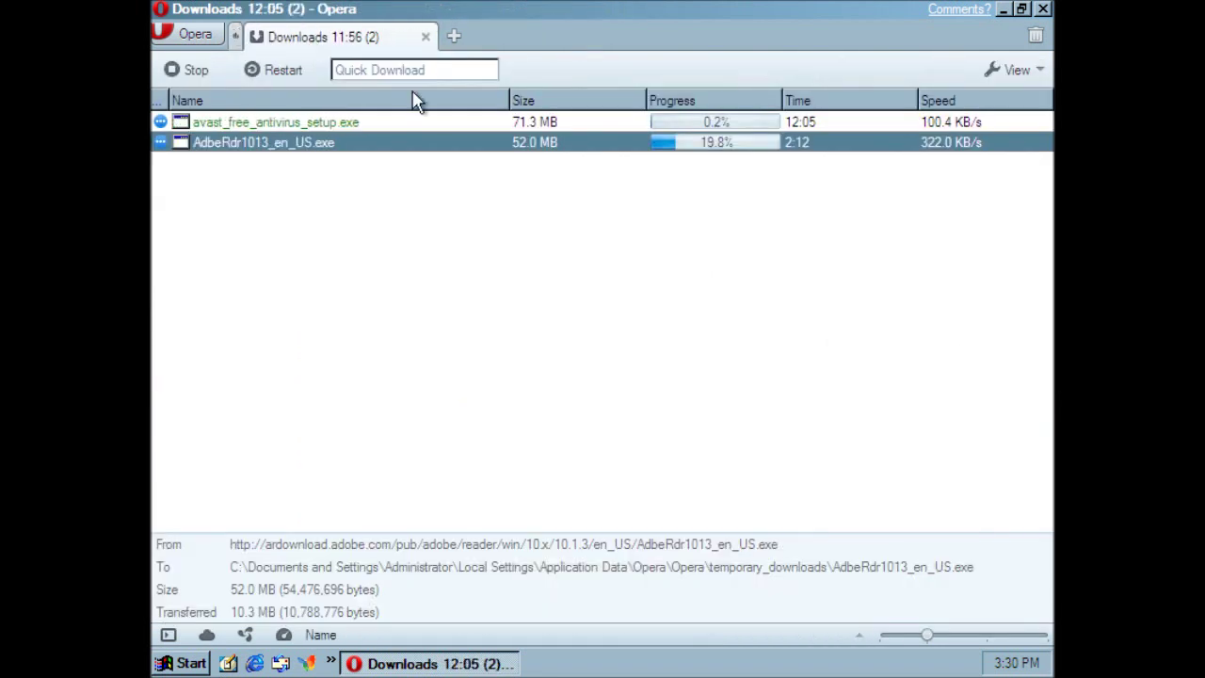
Step: Minimise Opera, open Control Panel from Start, maximise it and switch to Classic View
left_click(419, 663)
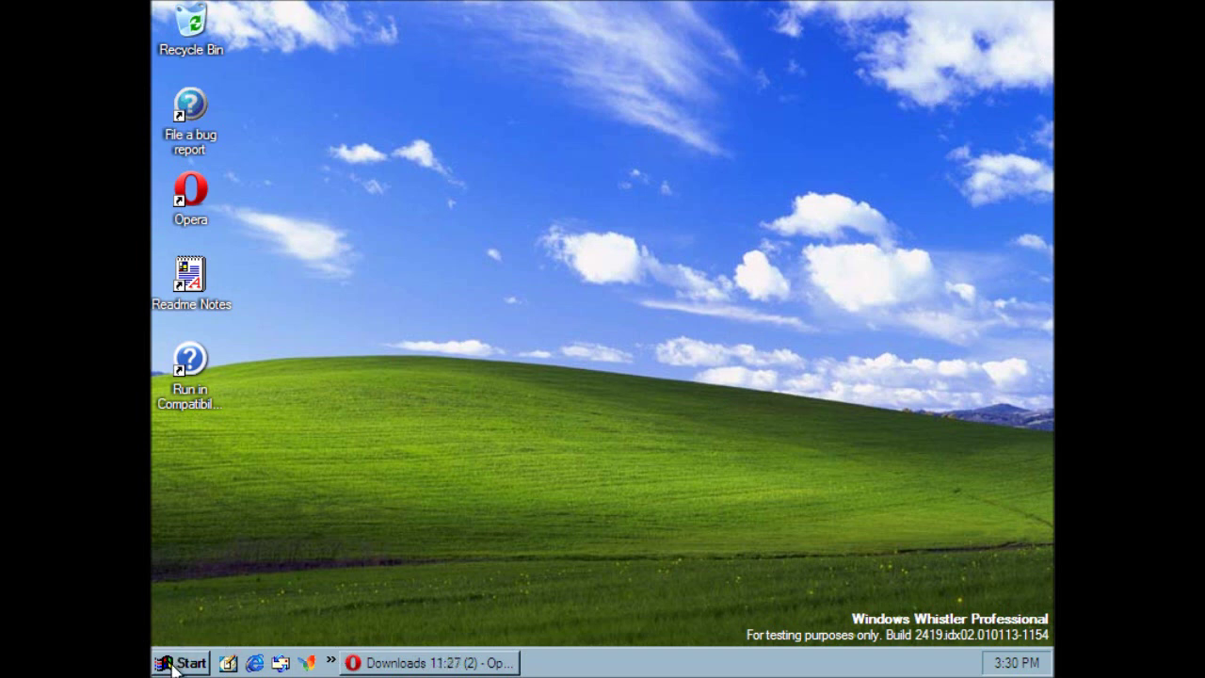
left_click(179, 663)
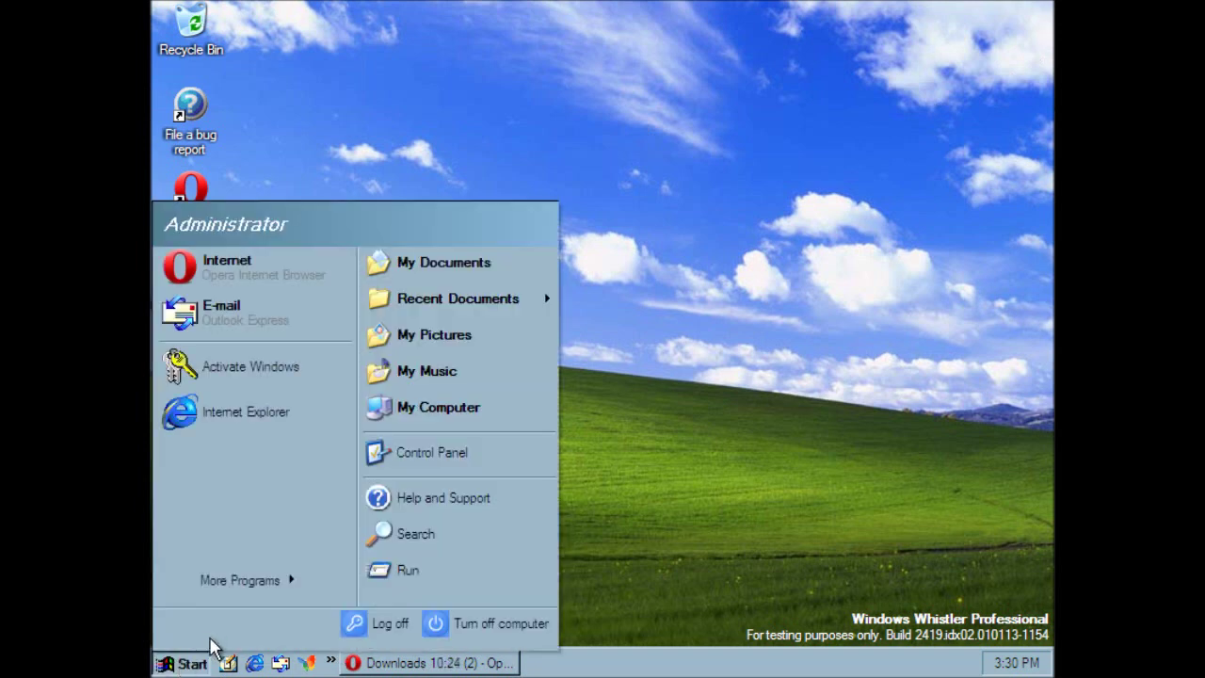
left_click(417, 453)
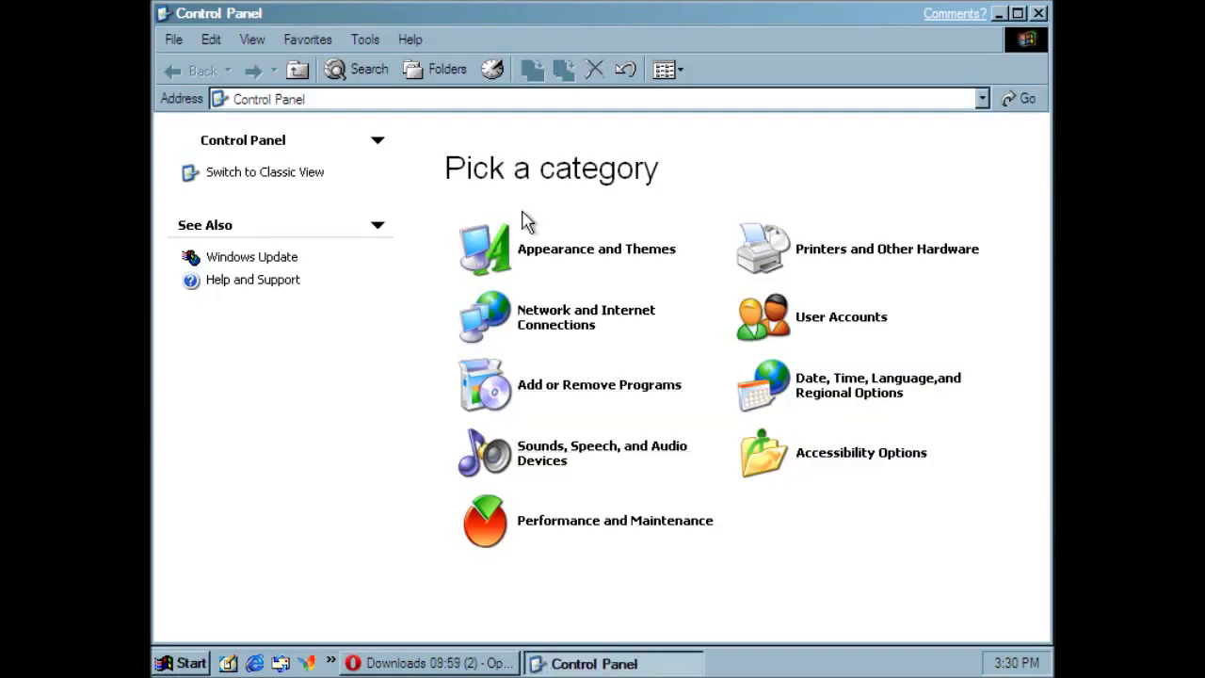
left_click(275, 175)
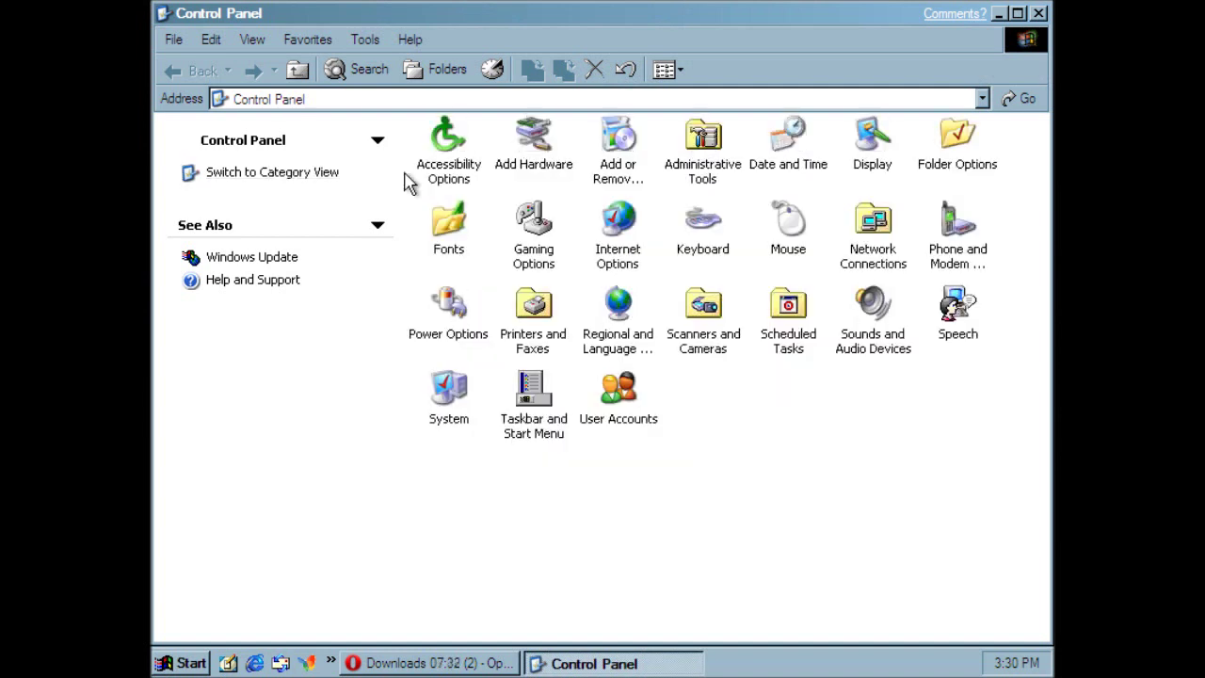
left_click(259, 173)
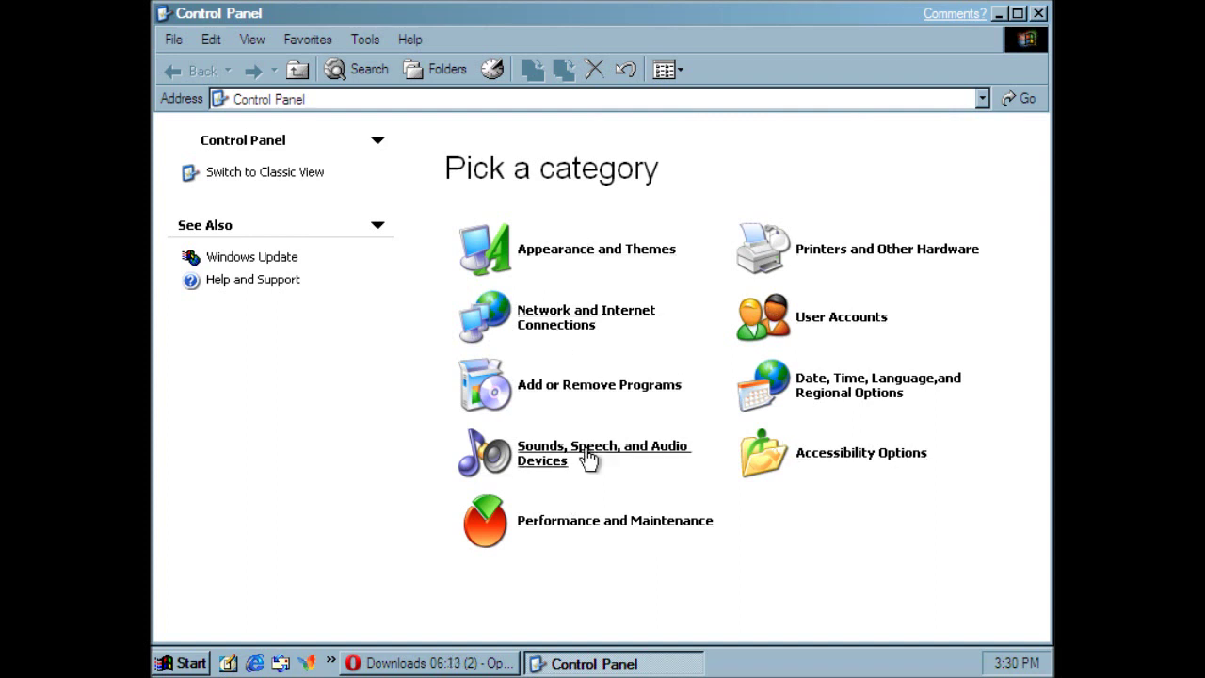
left_click(1019, 13)
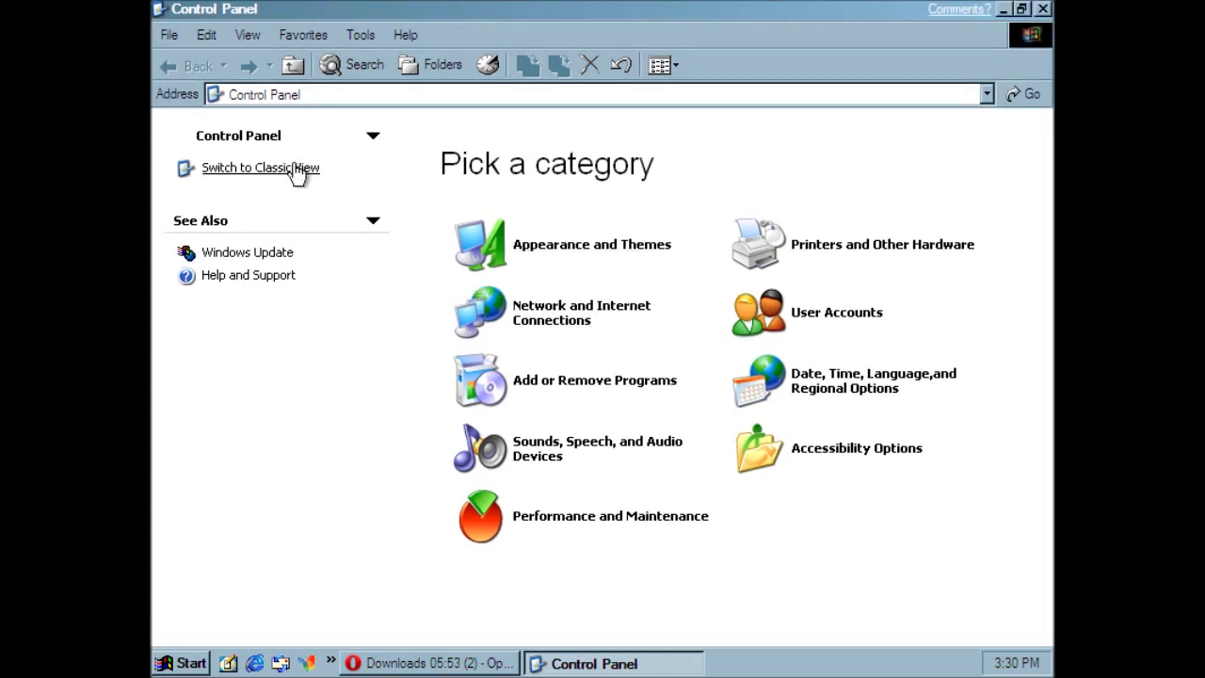
left_click(279, 171)
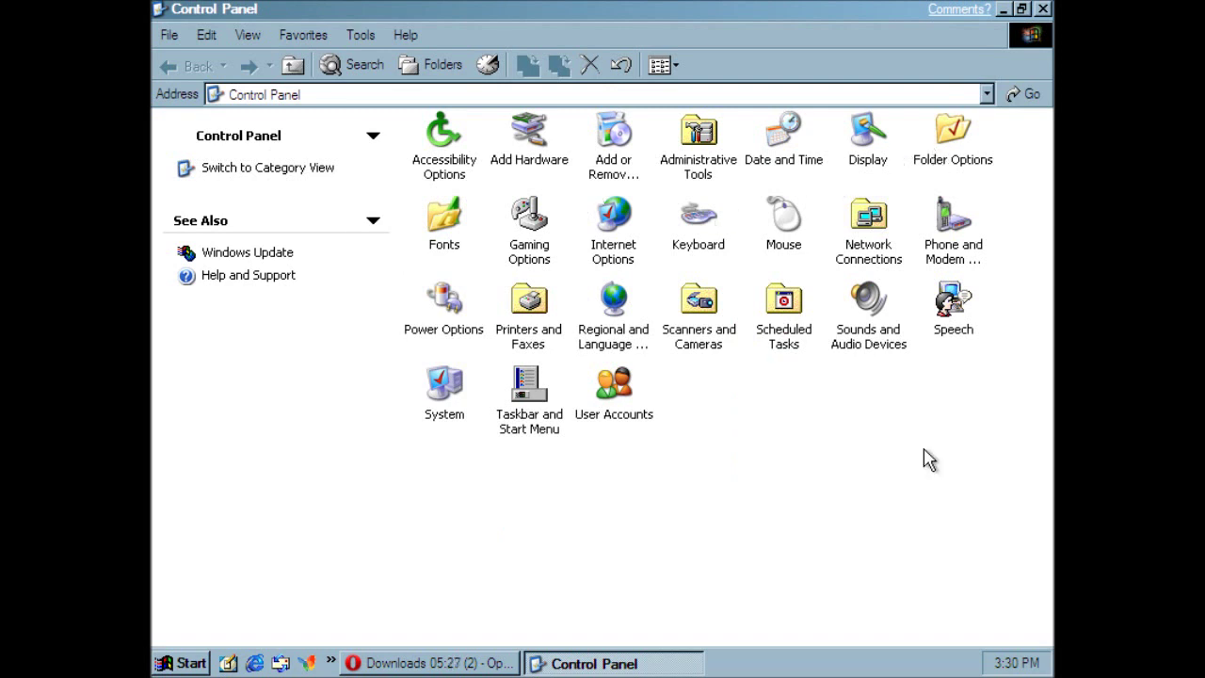
Step: Replace the Administrator account's snowflake picture with the astronaut image
double_click(610, 419)
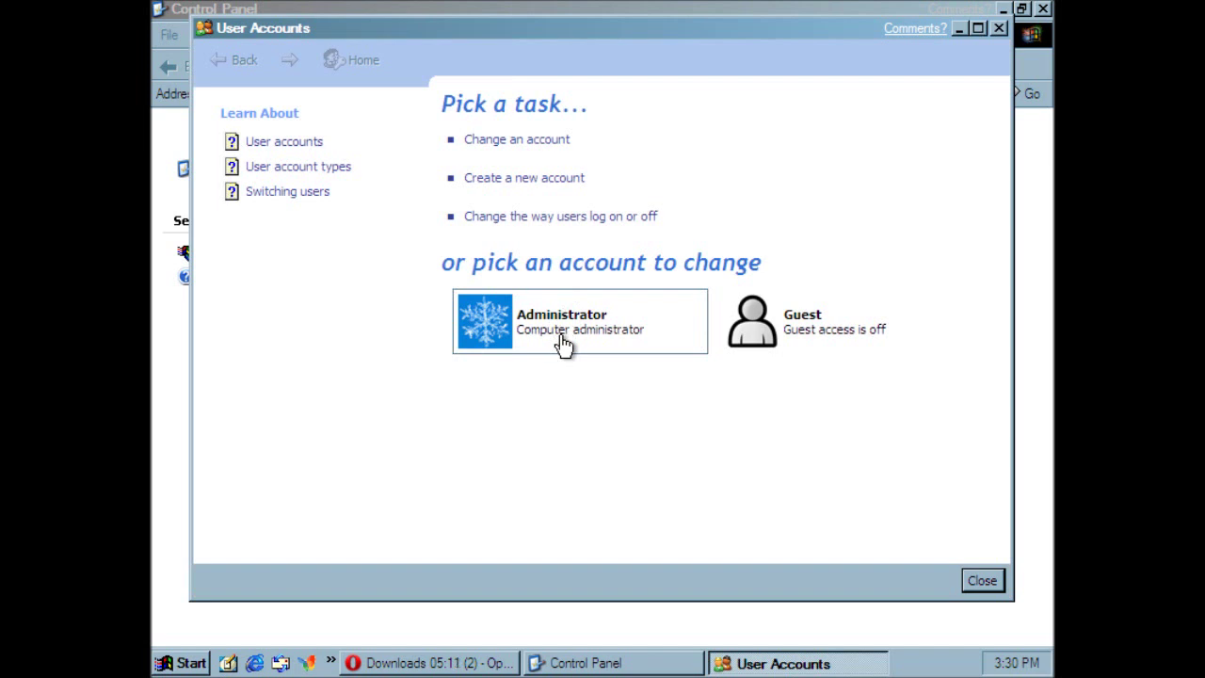
left_click(562, 345)
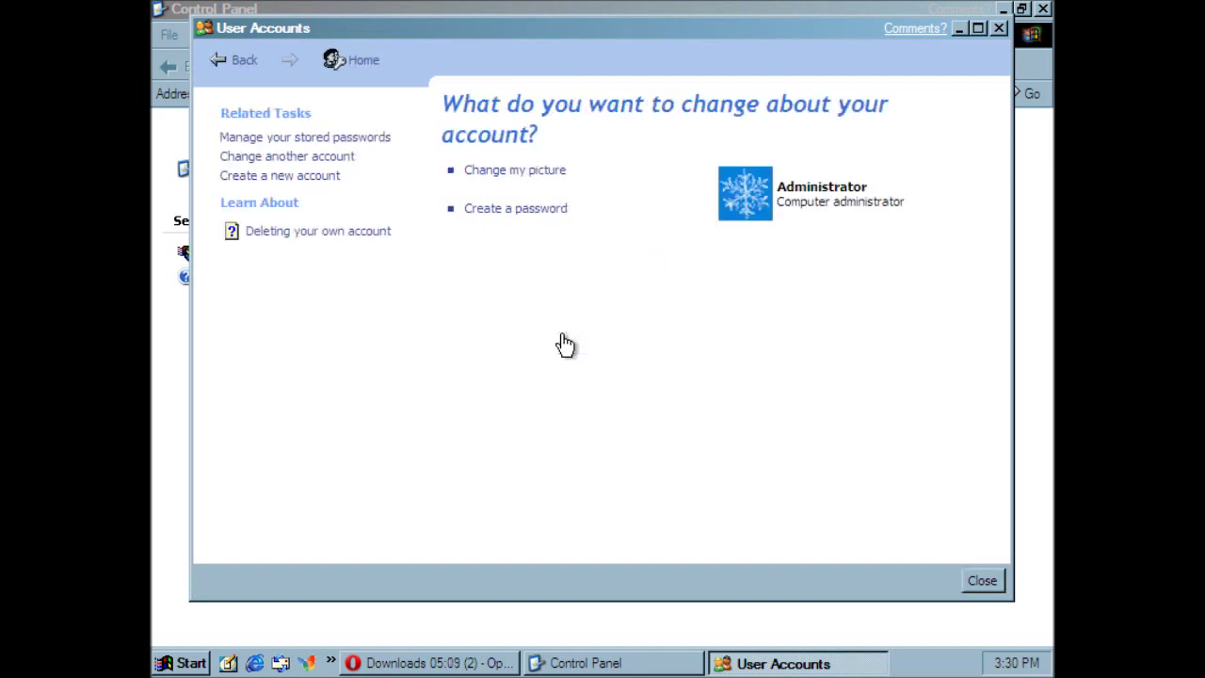
left_click(525, 174)
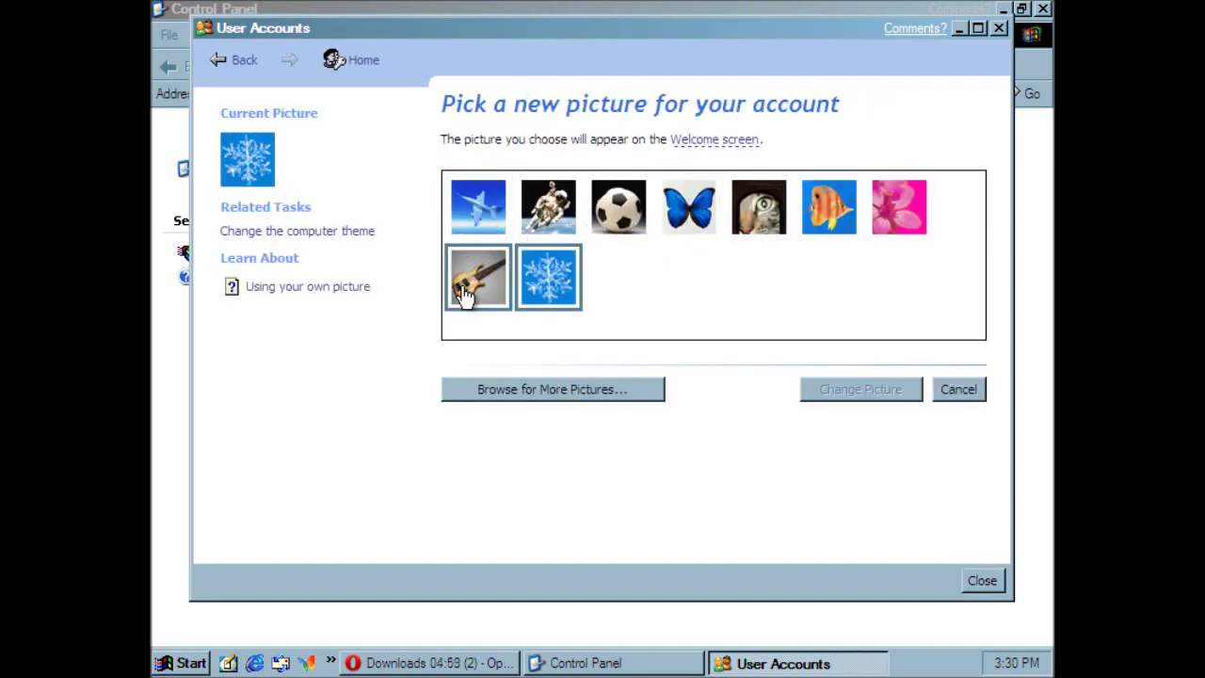
left_click(550, 215)
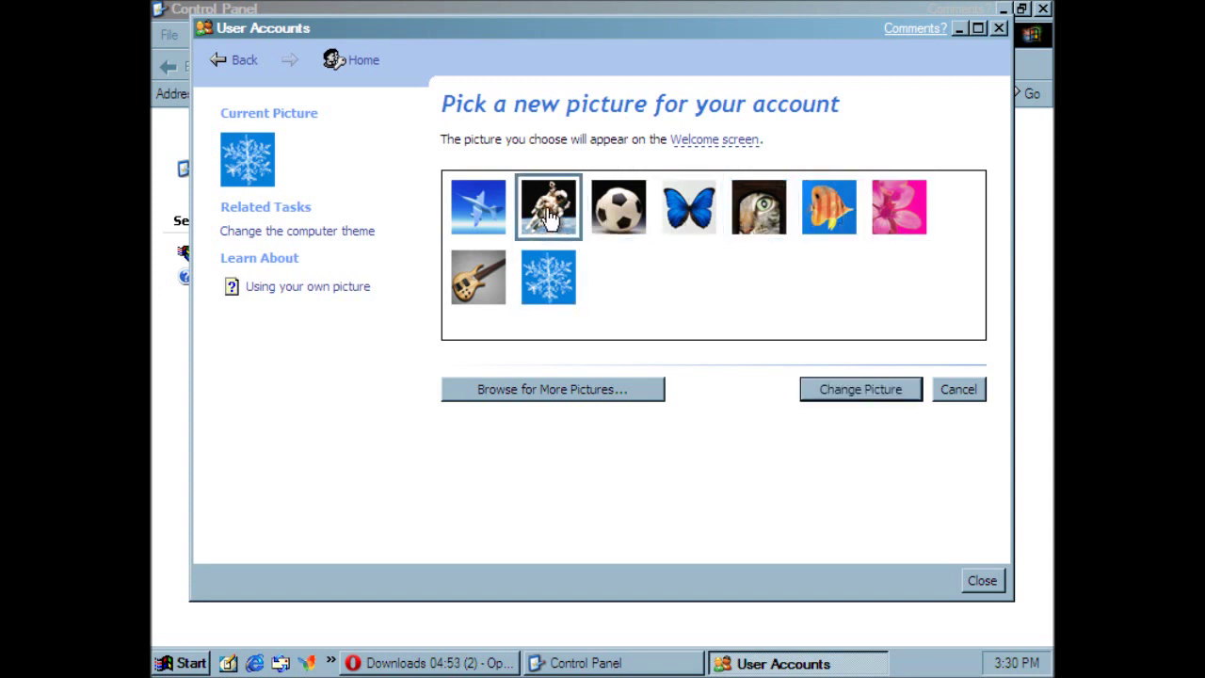
left_click(841, 391)
Step: View the logon and logoff options, then close User Accounts
left_click(339, 59)
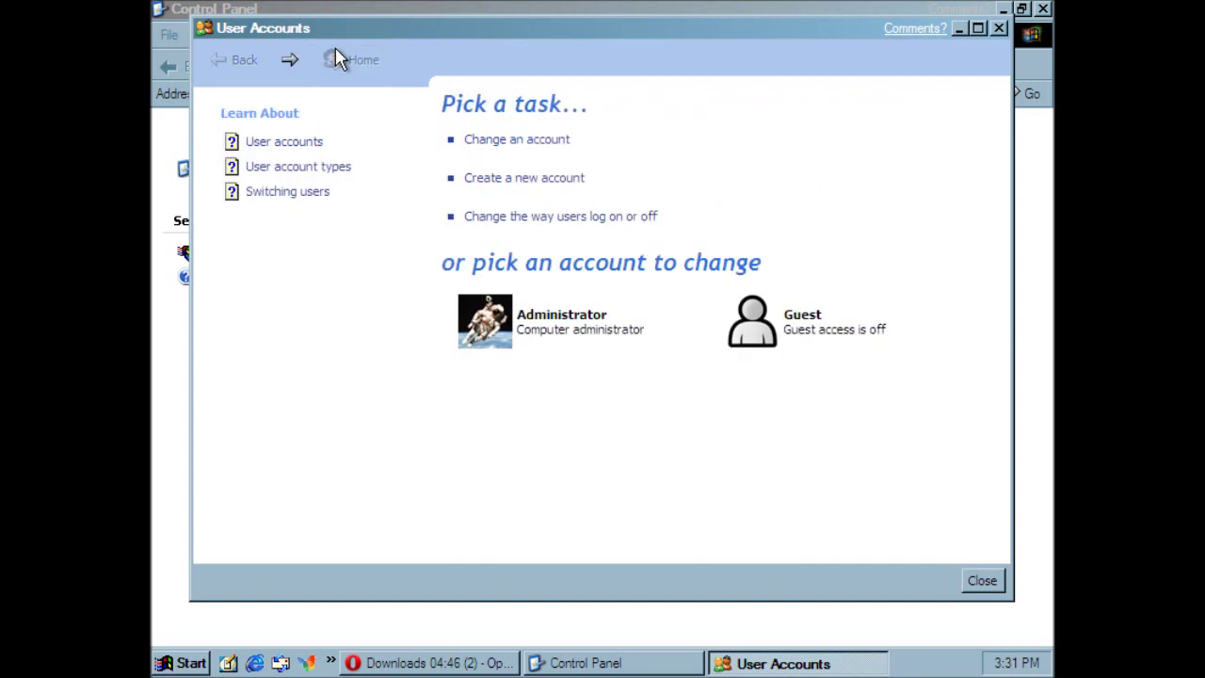
left_click(613, 219)
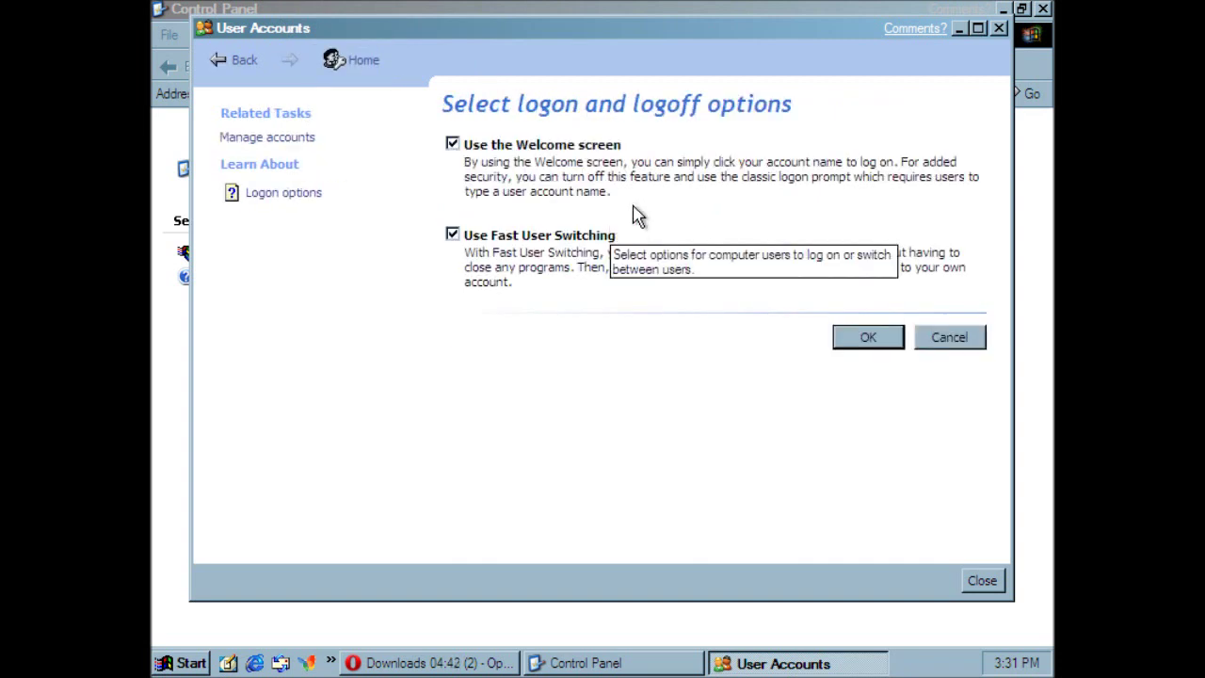
left_click(1000, 29)
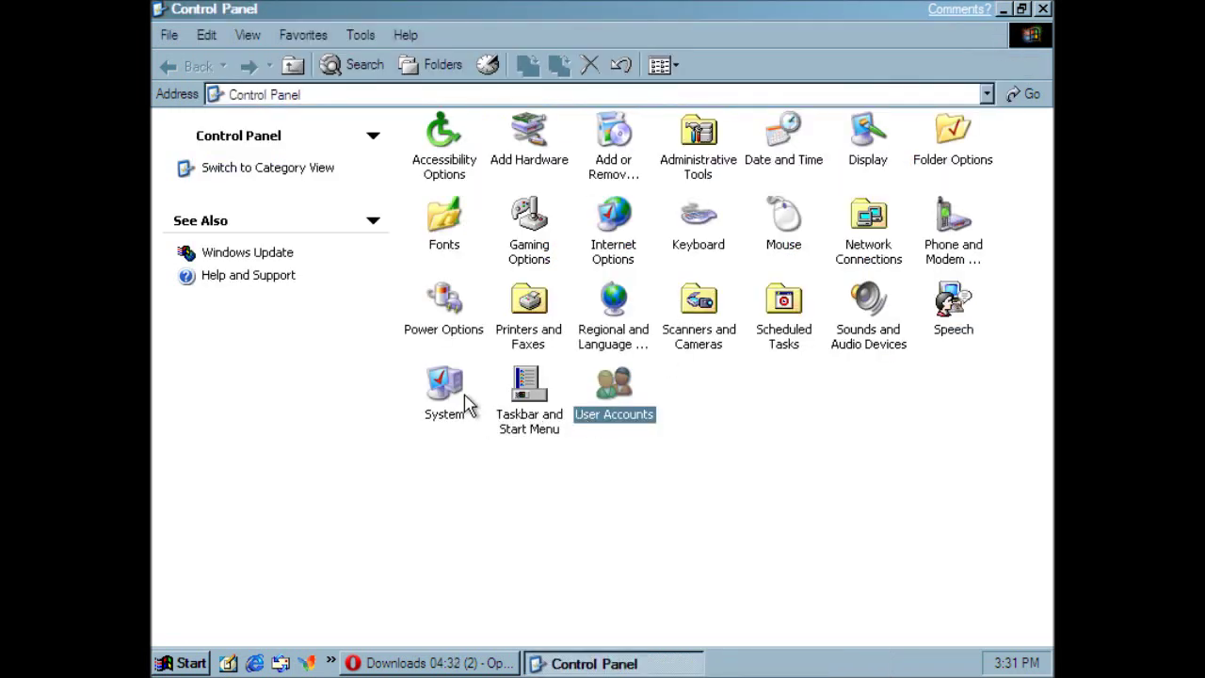
double_click(850, 339)
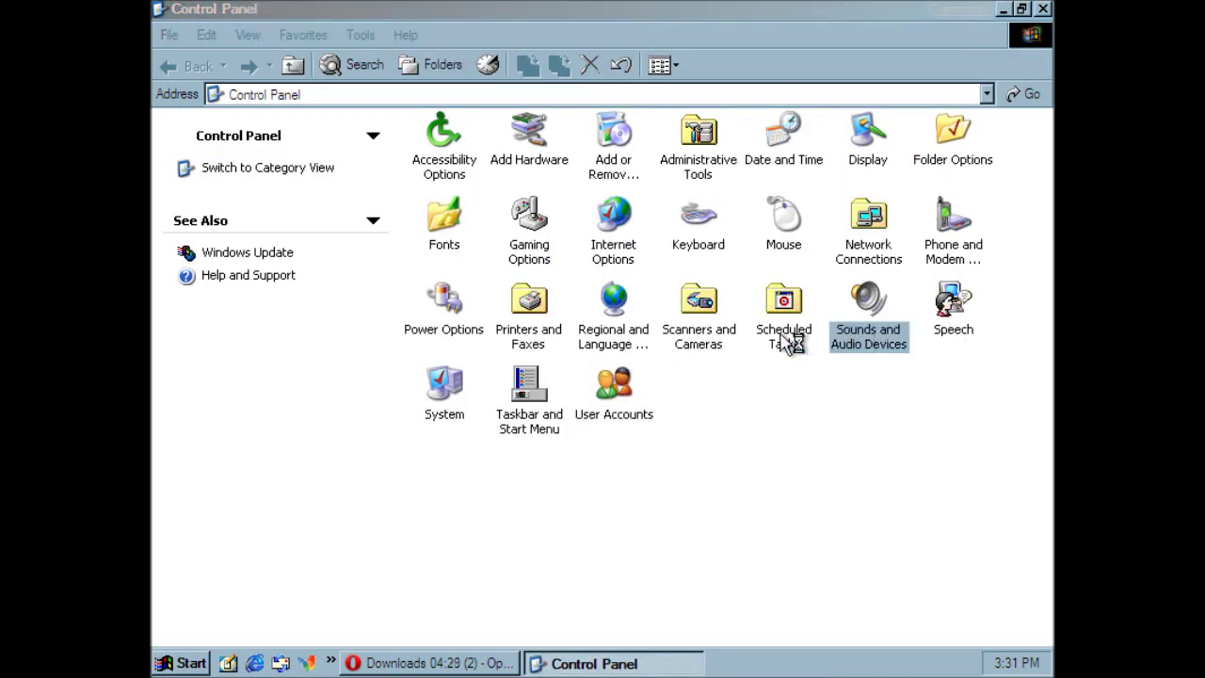
left_click(358, 120)
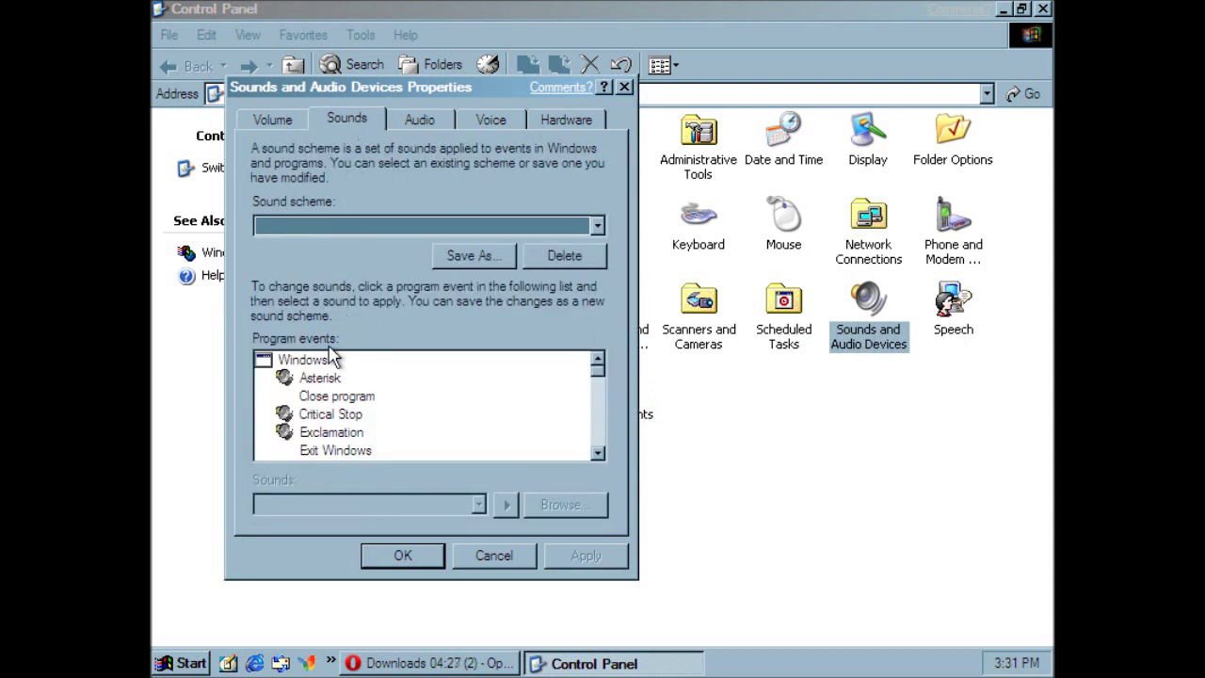
left_click(345, 434)
scroll(356, 447, "down", 5)
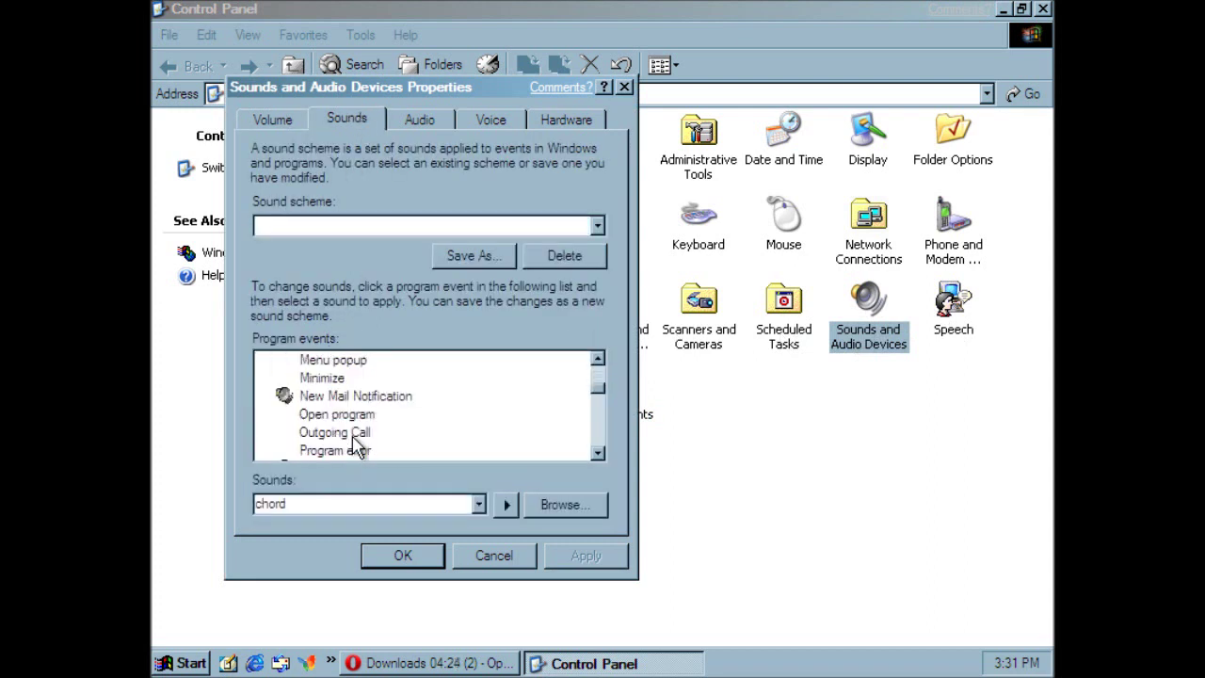
scroll(356, 435, "down", 1)
left_click(356, 398)
left_click(505, 505)
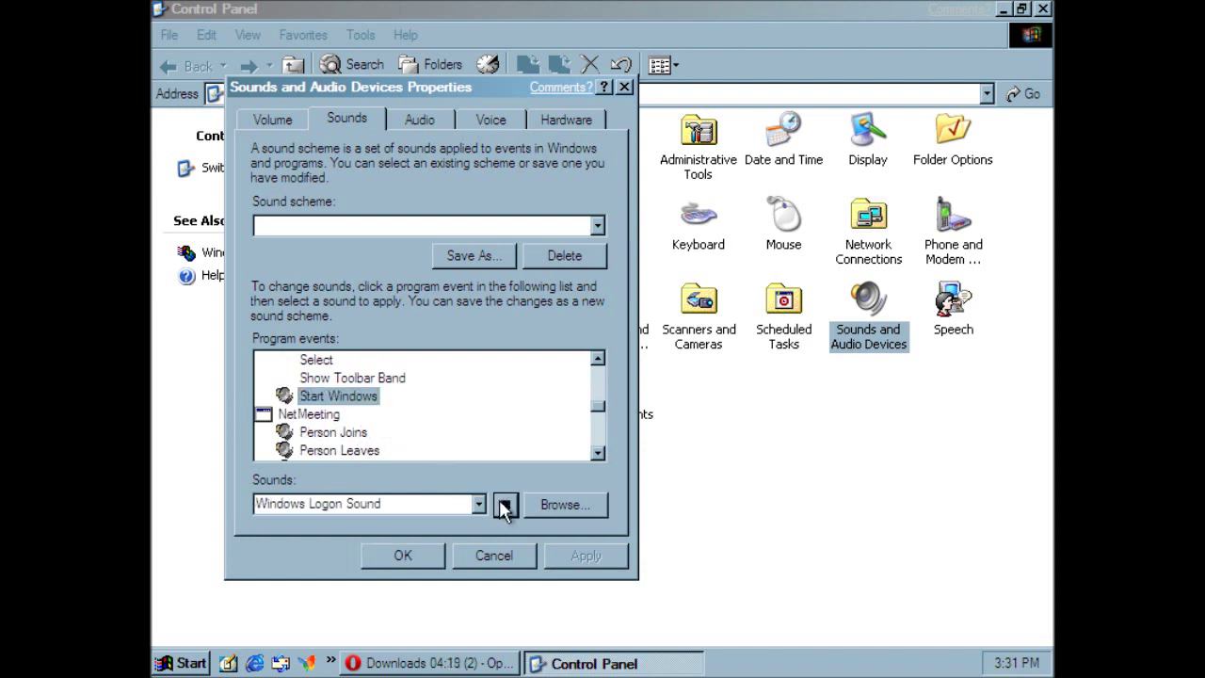
left_click(398, 123)
left_click(337, 127)
scroll(376, 428, "down", 1)
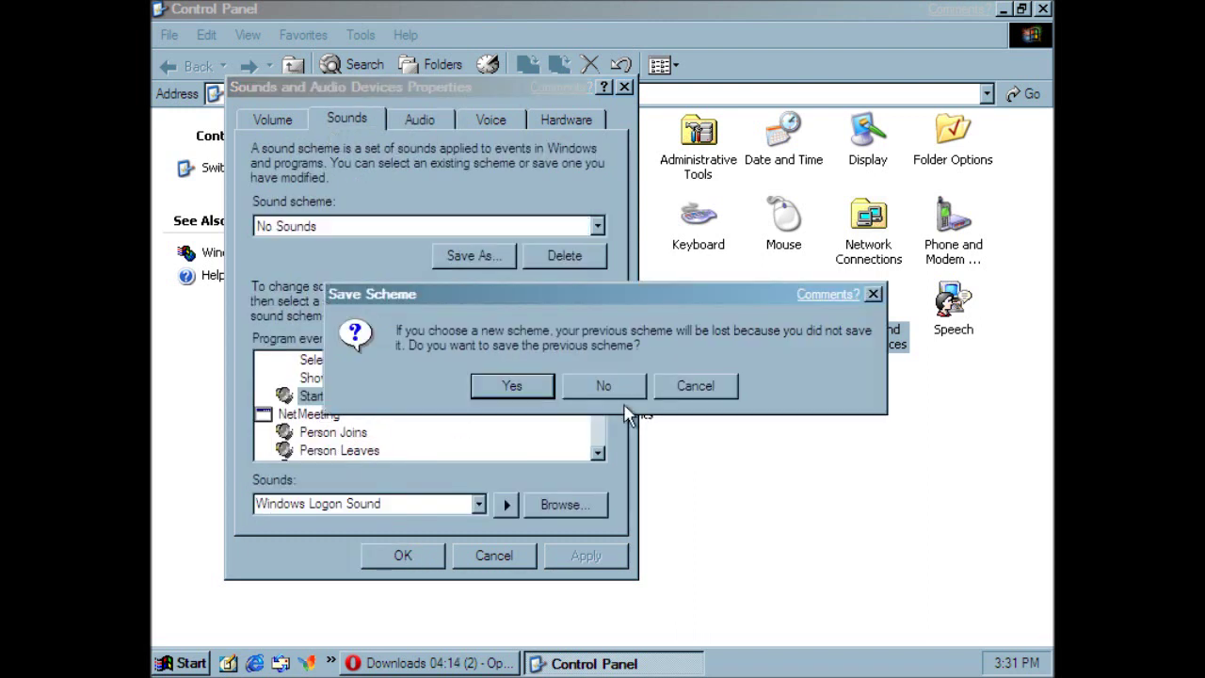
left_click(701, 390)
left_click(461, 555)
Step: Switch the mouse pointer scheme to 3D-Bronze (system scheme) and apply it
double_click(782, 218)
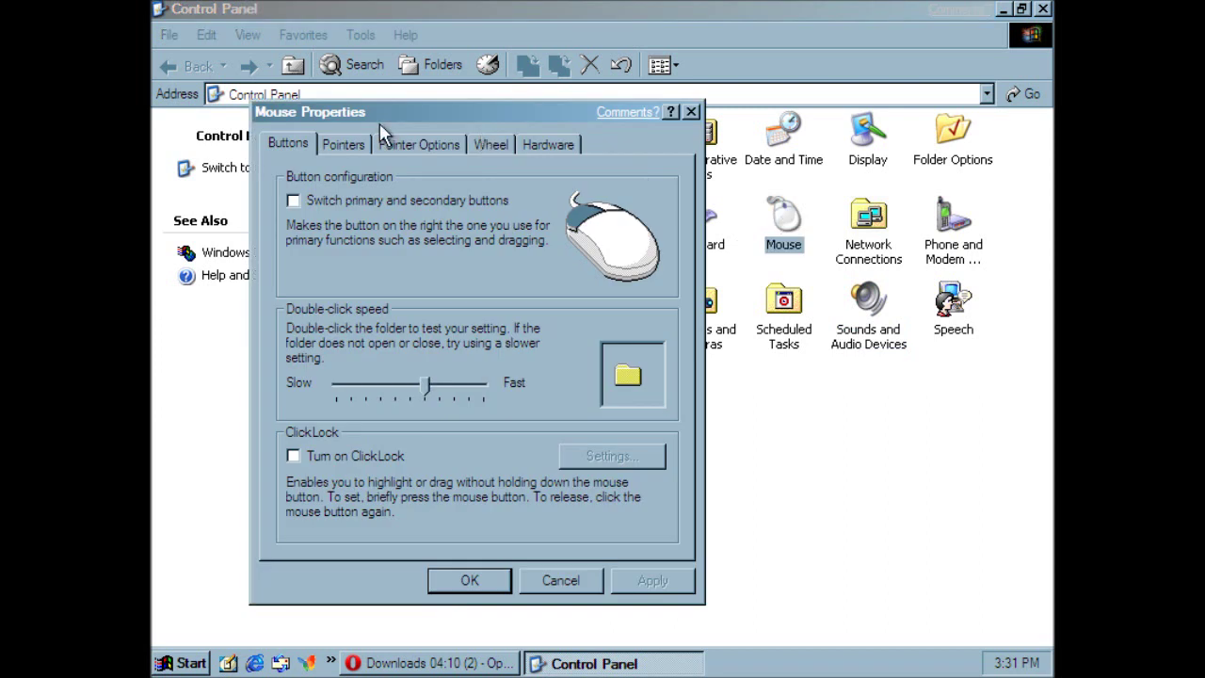
left_click(358, 143)
left_click(429, 215)
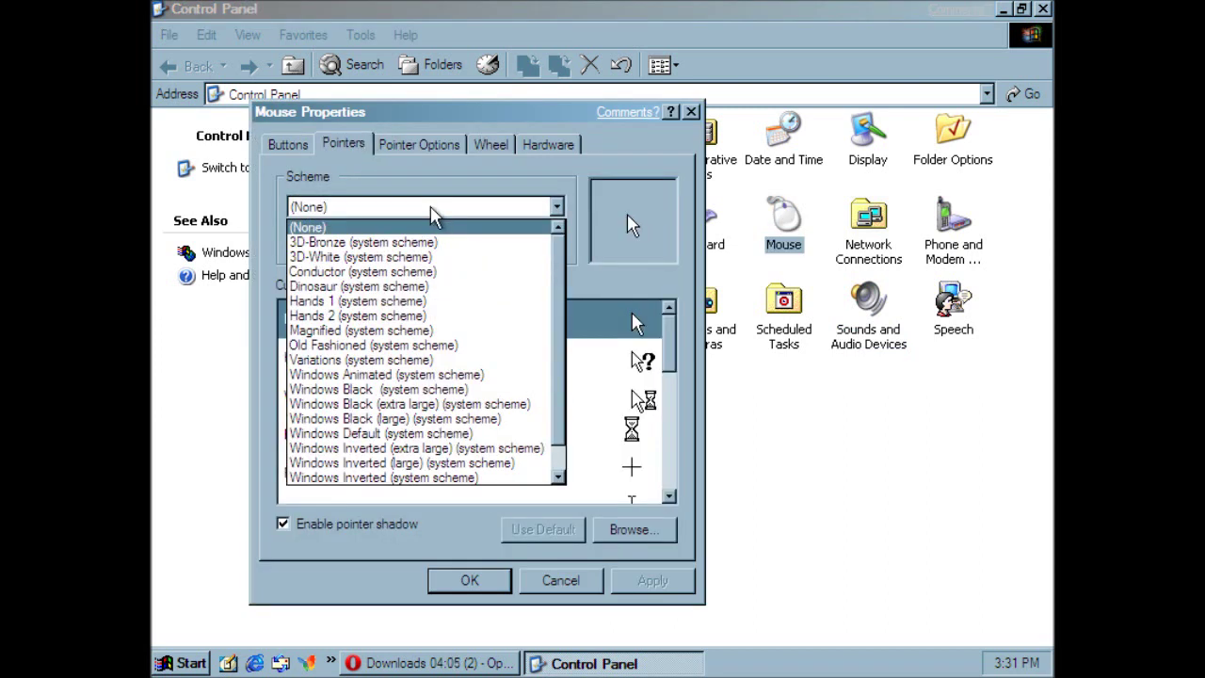
left_click(339, 247)
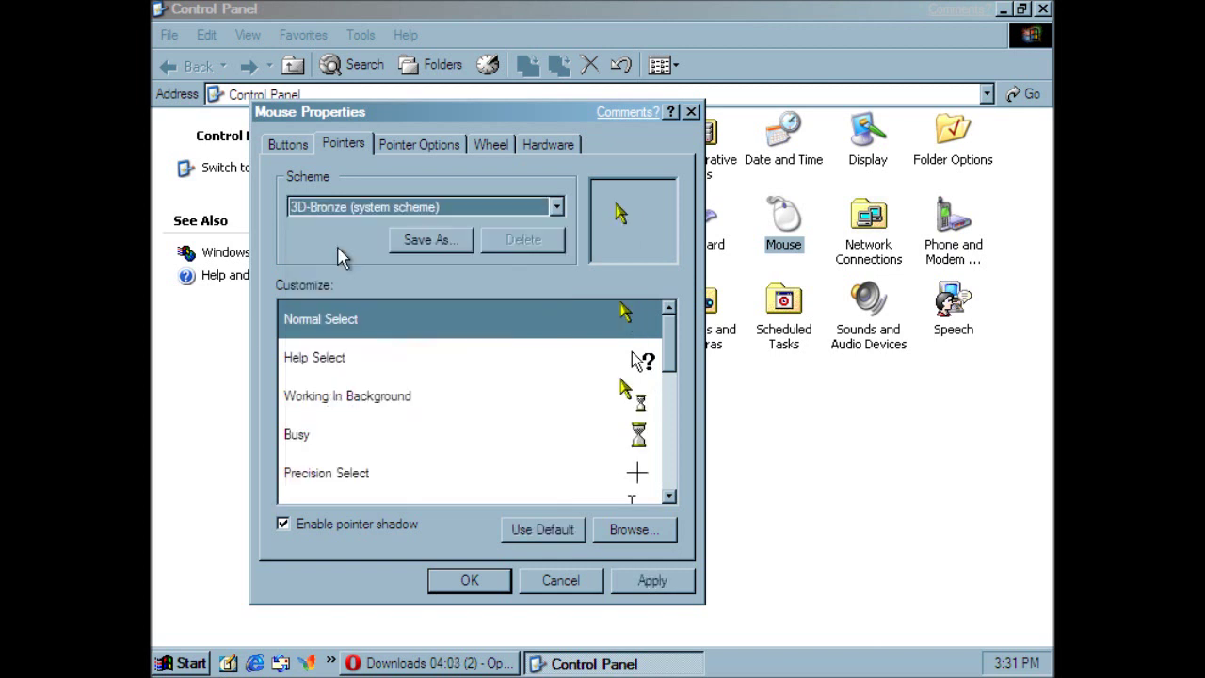
left_click(469, 580)
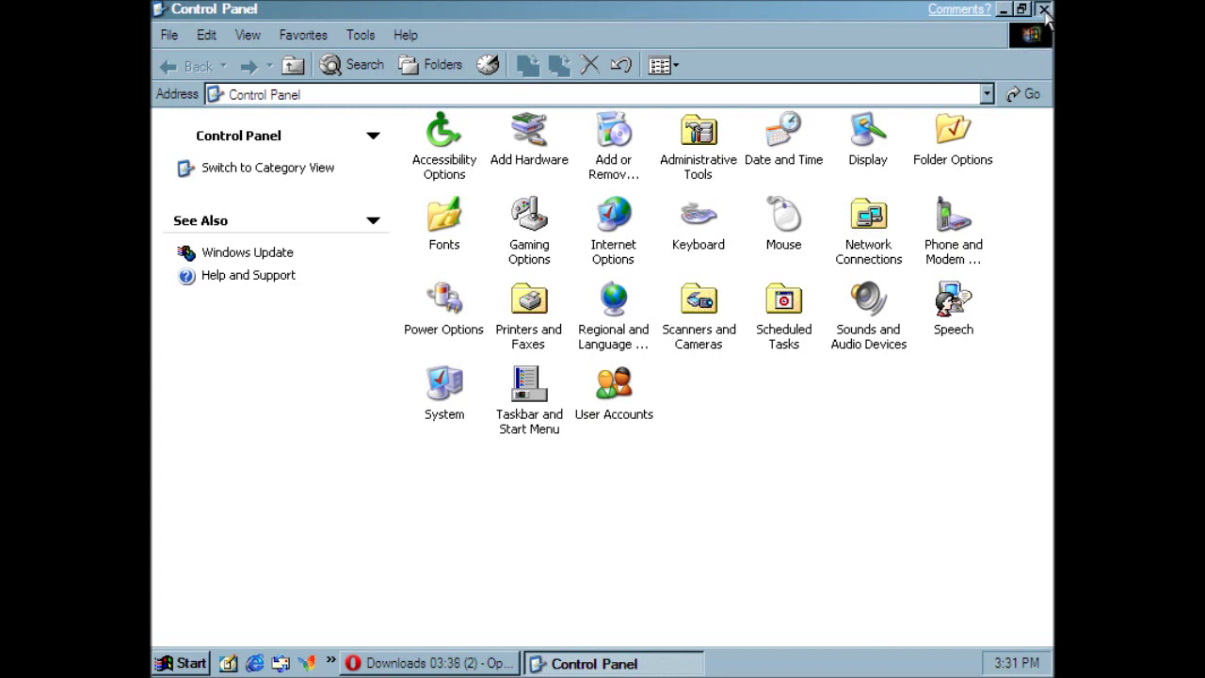
Step: Close Control Panel and bring Opera's downloads list back into view
left_click(1043, 9)
left_click(473, 667)
left_click(306, 664)
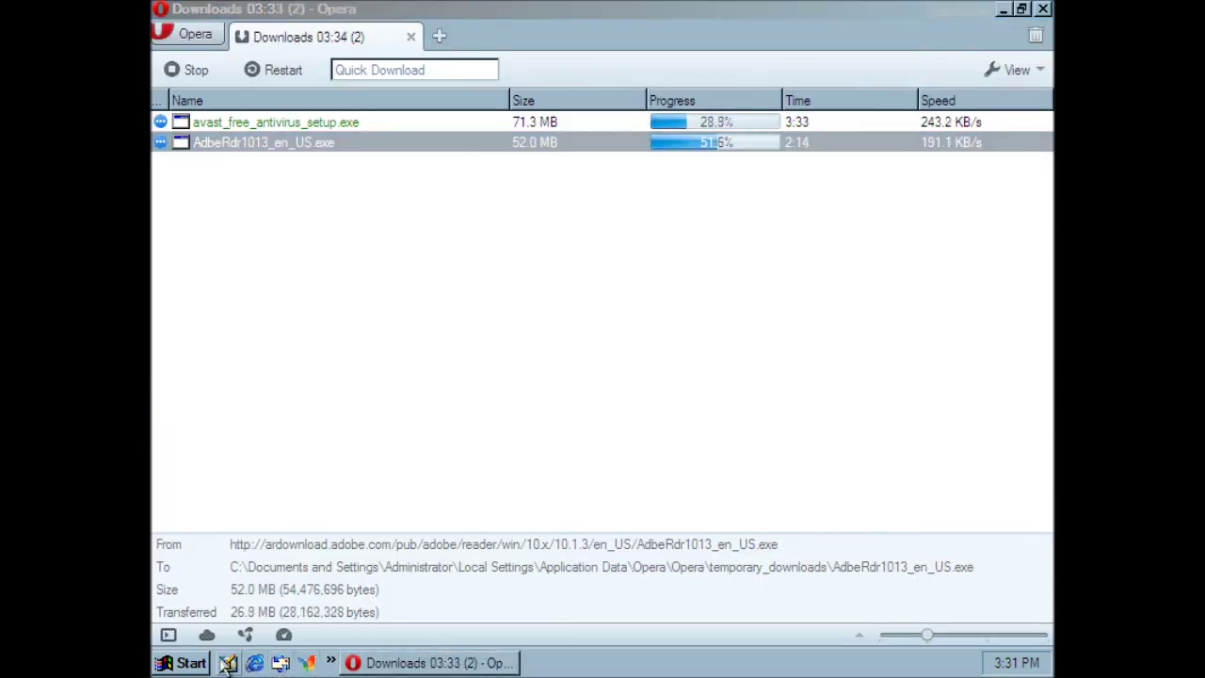
Step: Start Windows product activation and advance to the registration form
left_click(193, 664)
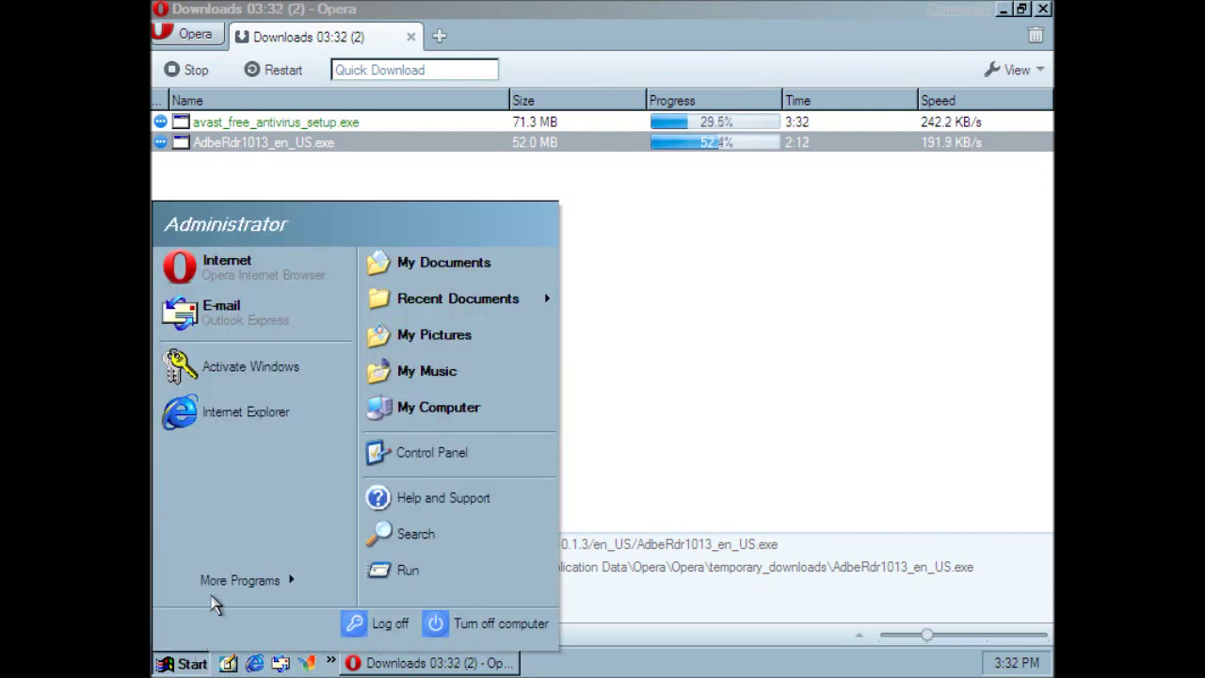
left_click(256, 375)
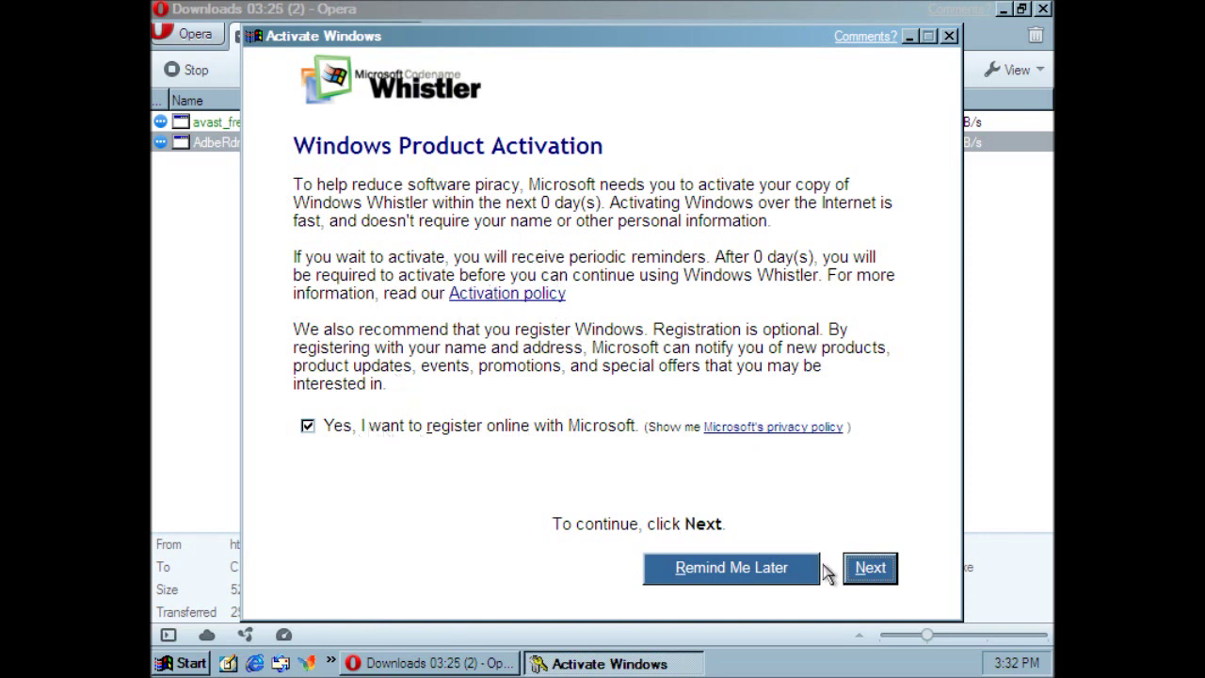
left_click(868, 572)
left_click(862, 576)
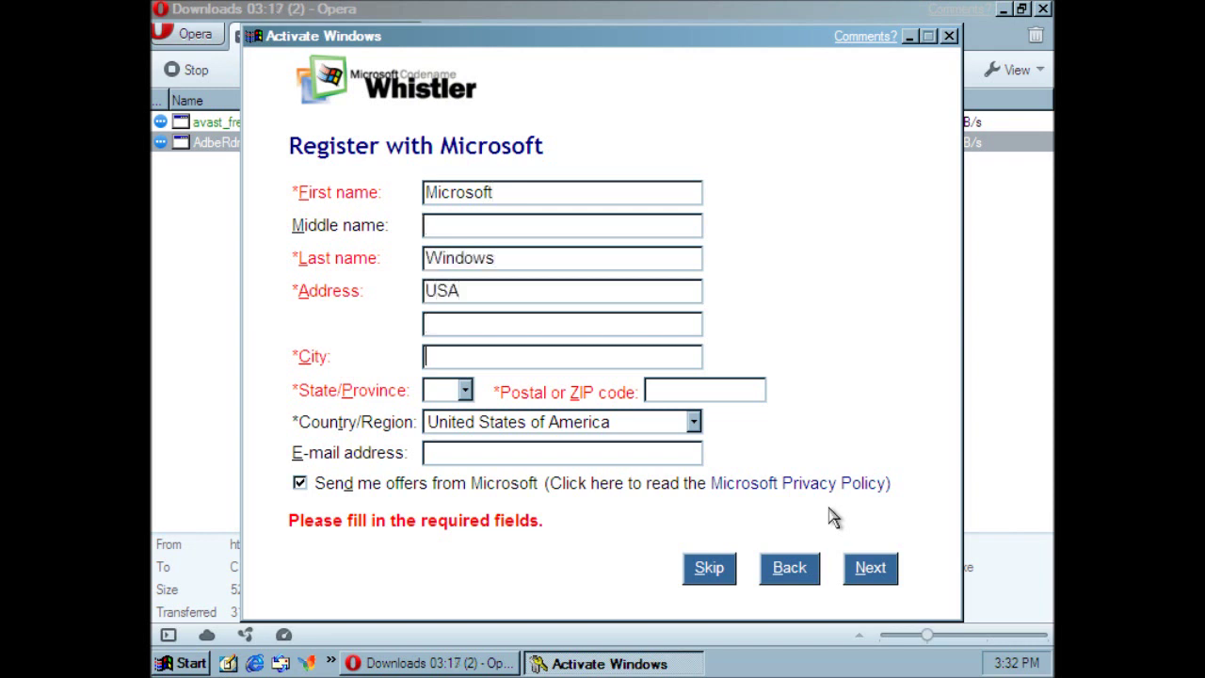
Step: Fill the required registration fields with state AL, correct the ZIP code, and finish activation
type("no")
key("Tab")
key("a")
key("Tab")
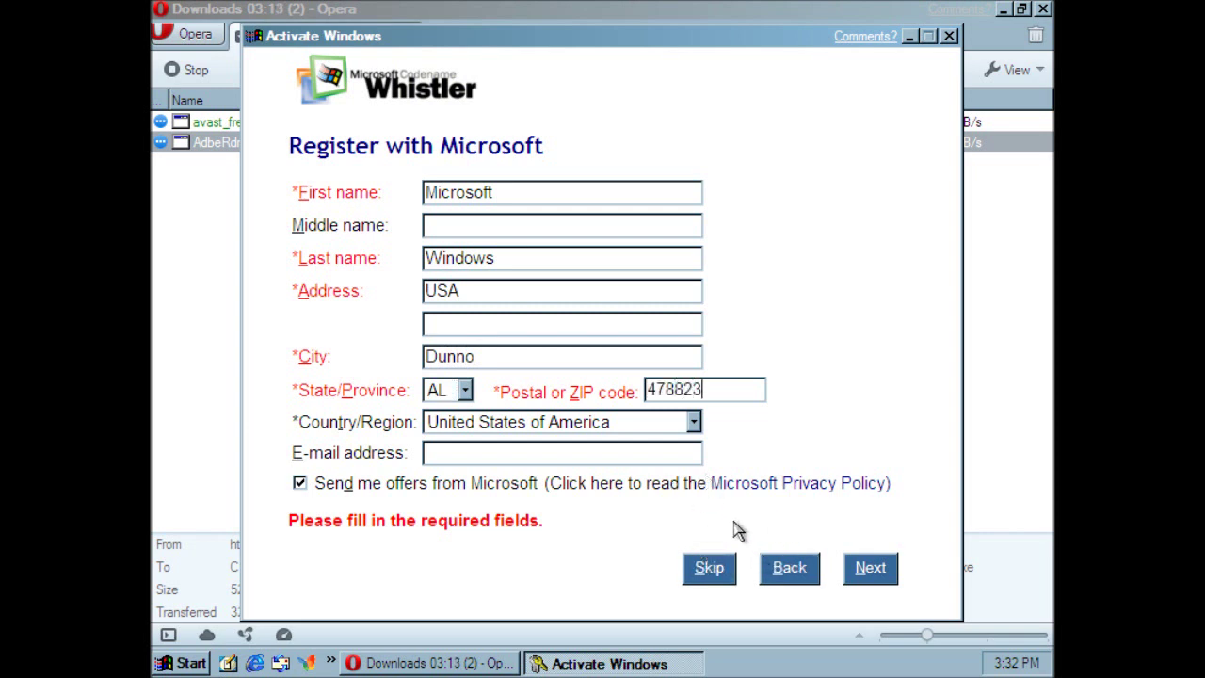
key("BackSpace")
left_click(868, 568)
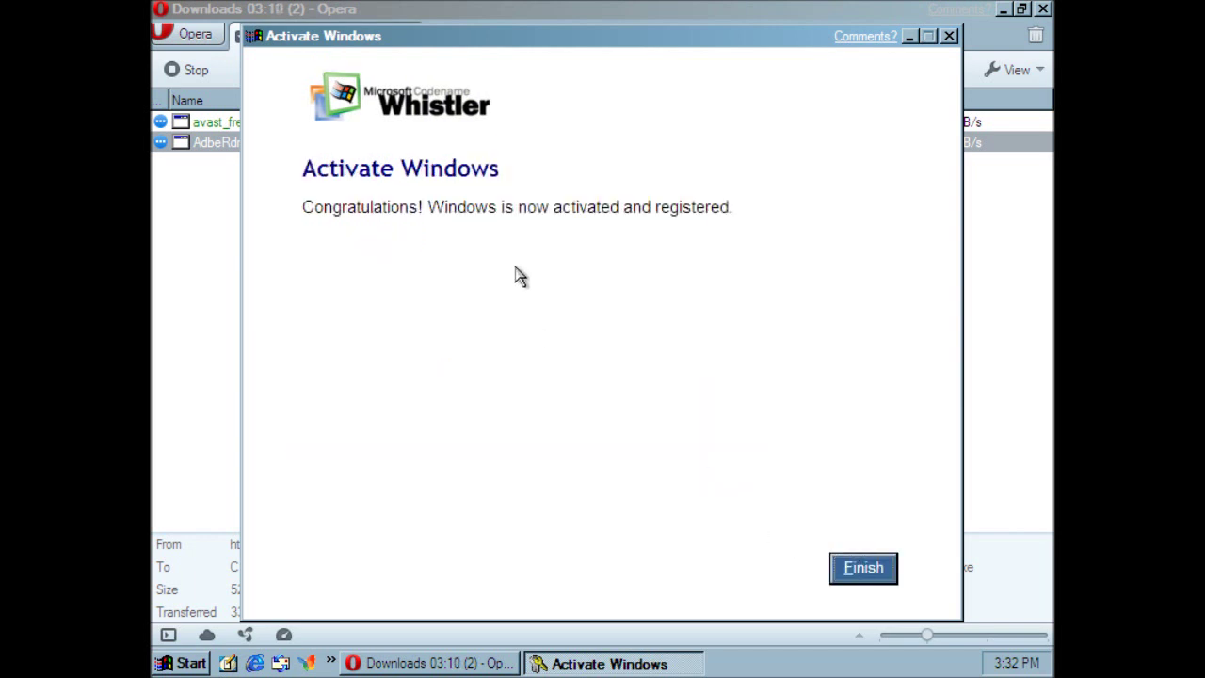
left_click(853, 576)
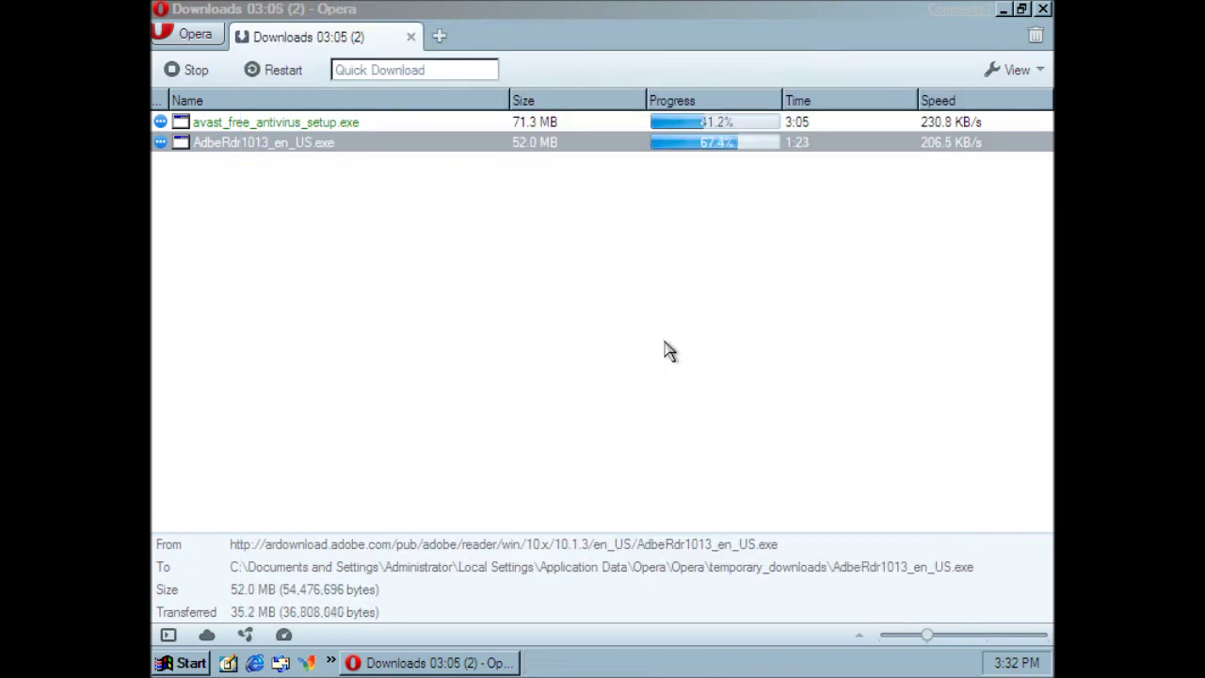
Step: Minimize Opera, open My Music, then browse via My Pictures up to the Desktop
left_click(452, 666)
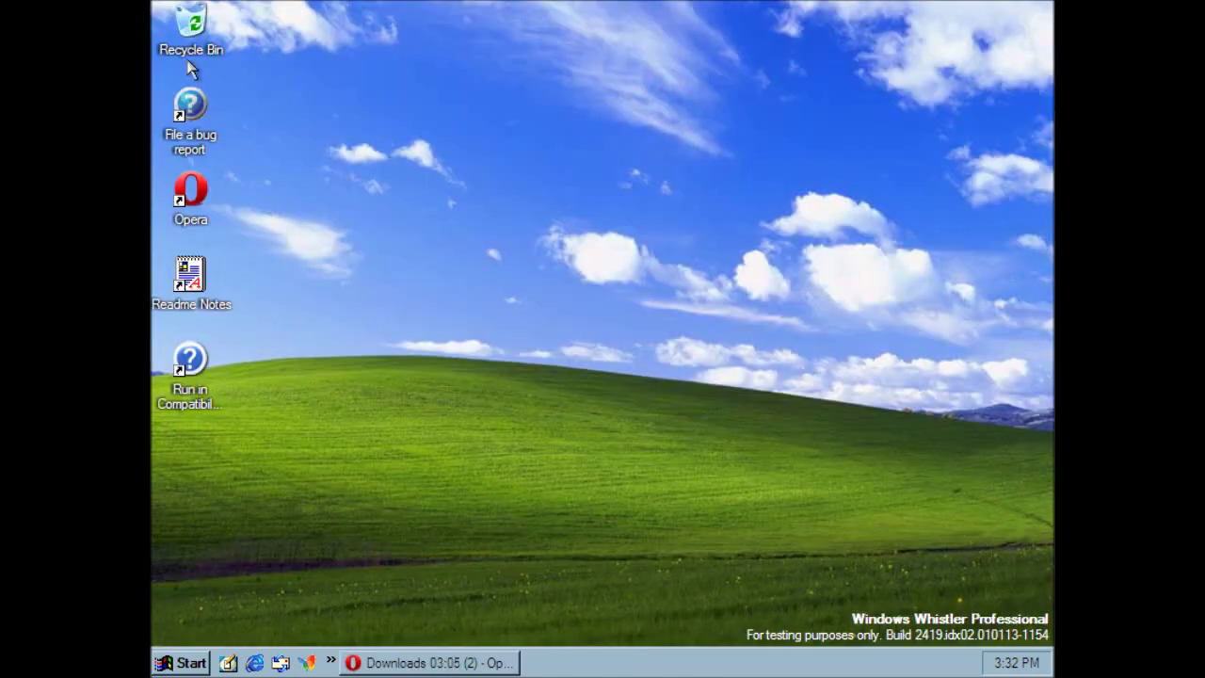
left_click(176, 665)
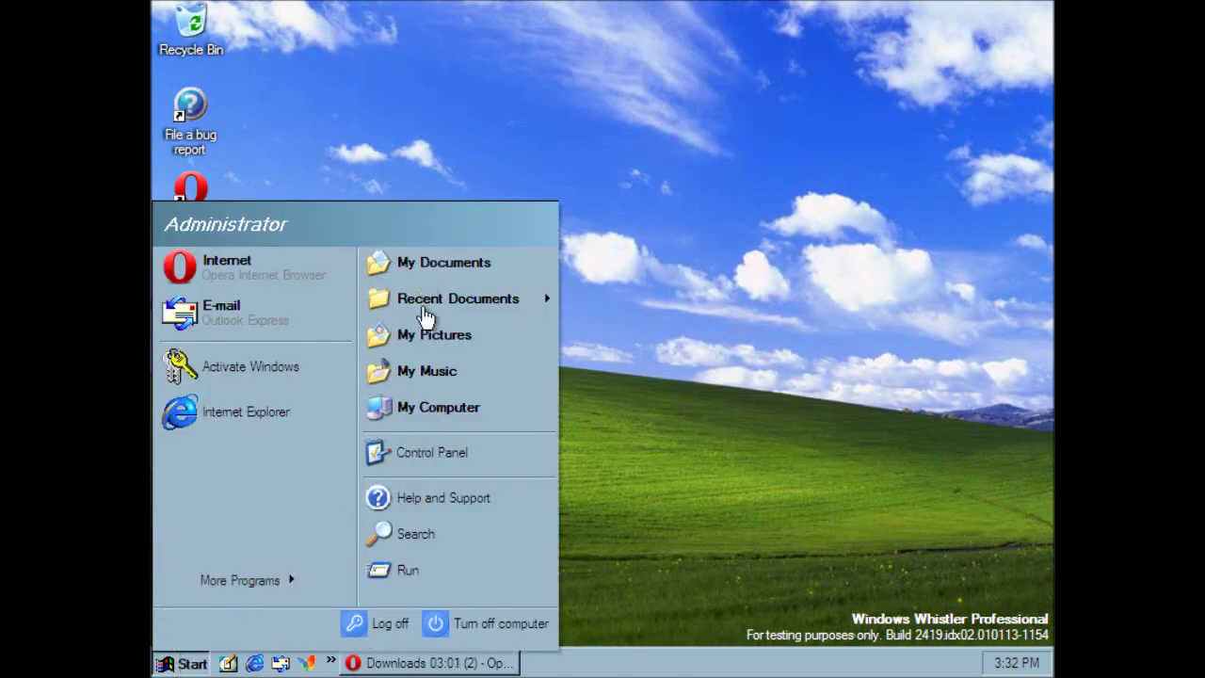
left_click(423, 372)
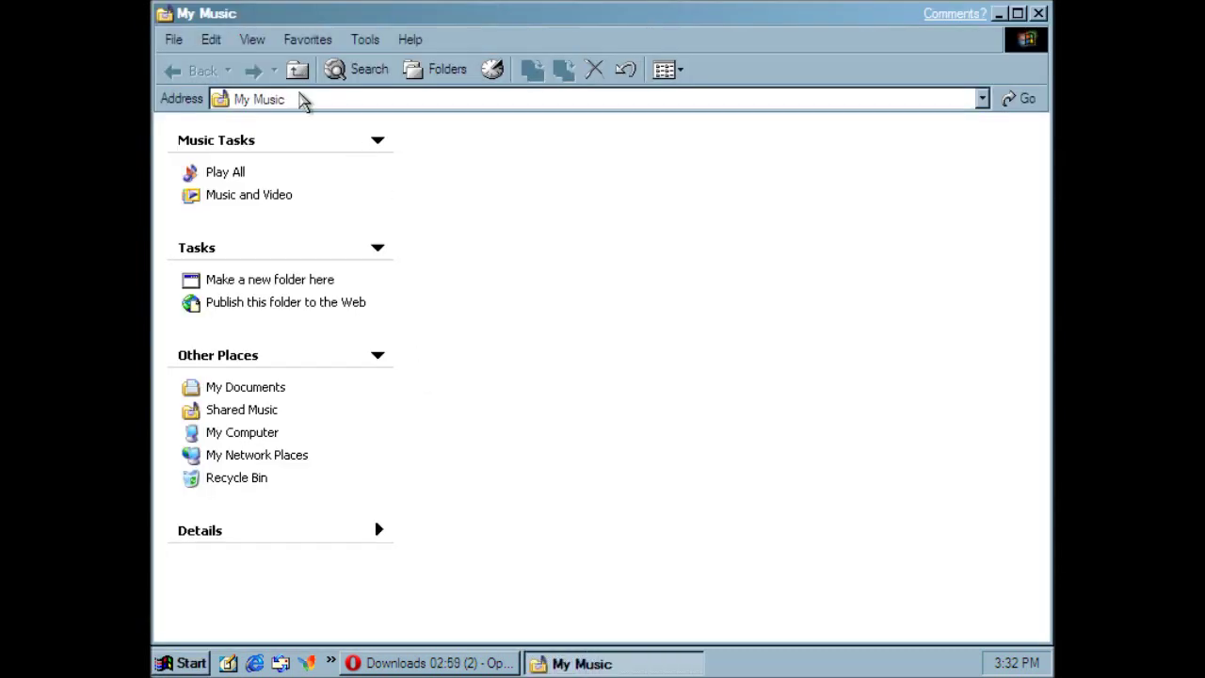
left_click(298, 68)
left_click(687, 159)
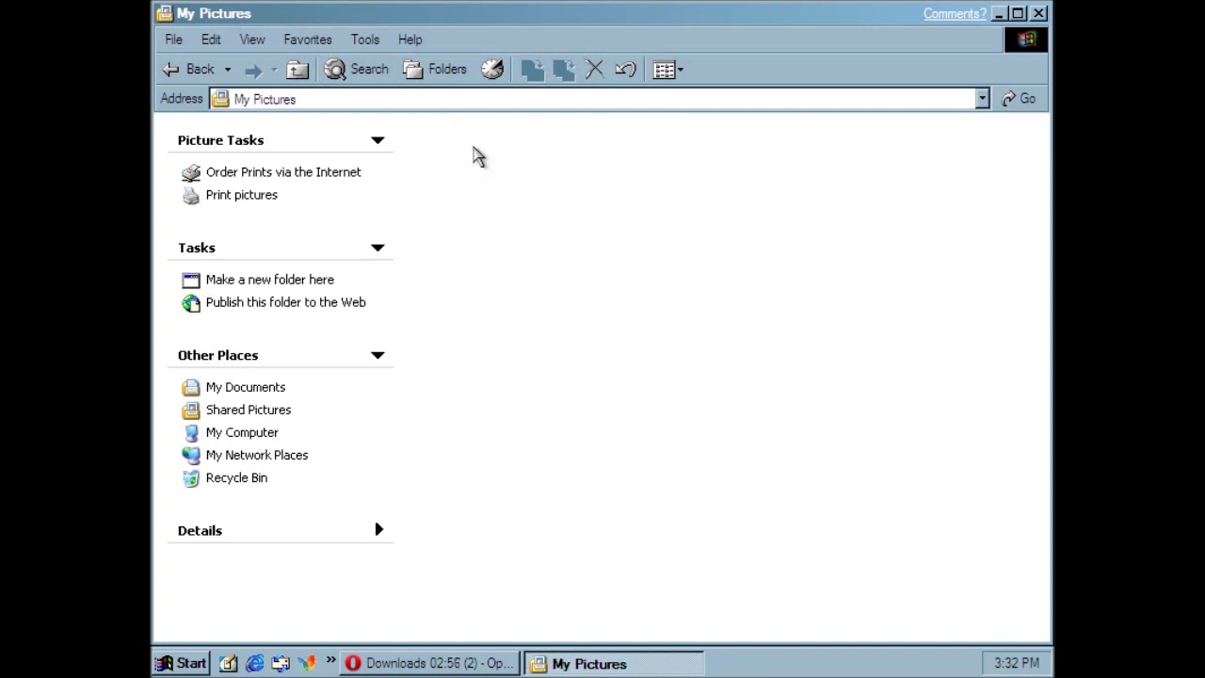
left_click(296, 70)
left_click(296, 71)
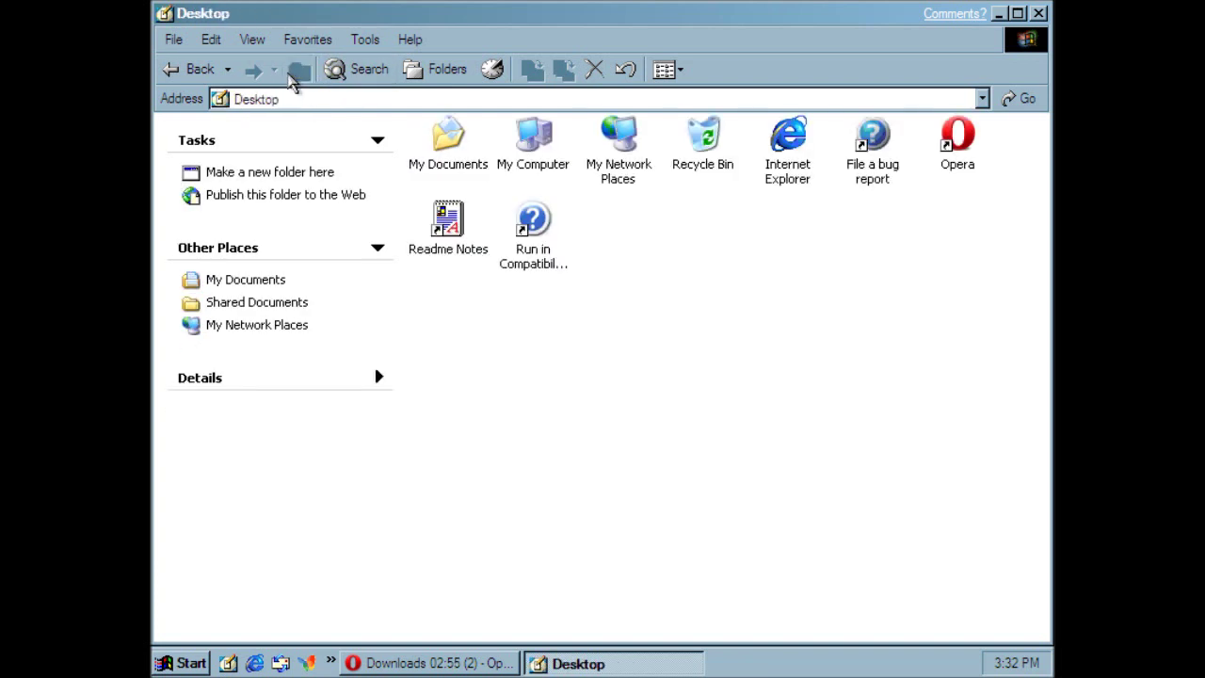
Step: Open My Computer, Local Disk (C:), and the WINDOWS folder, scrolling through its contents
double_click(529, 140)
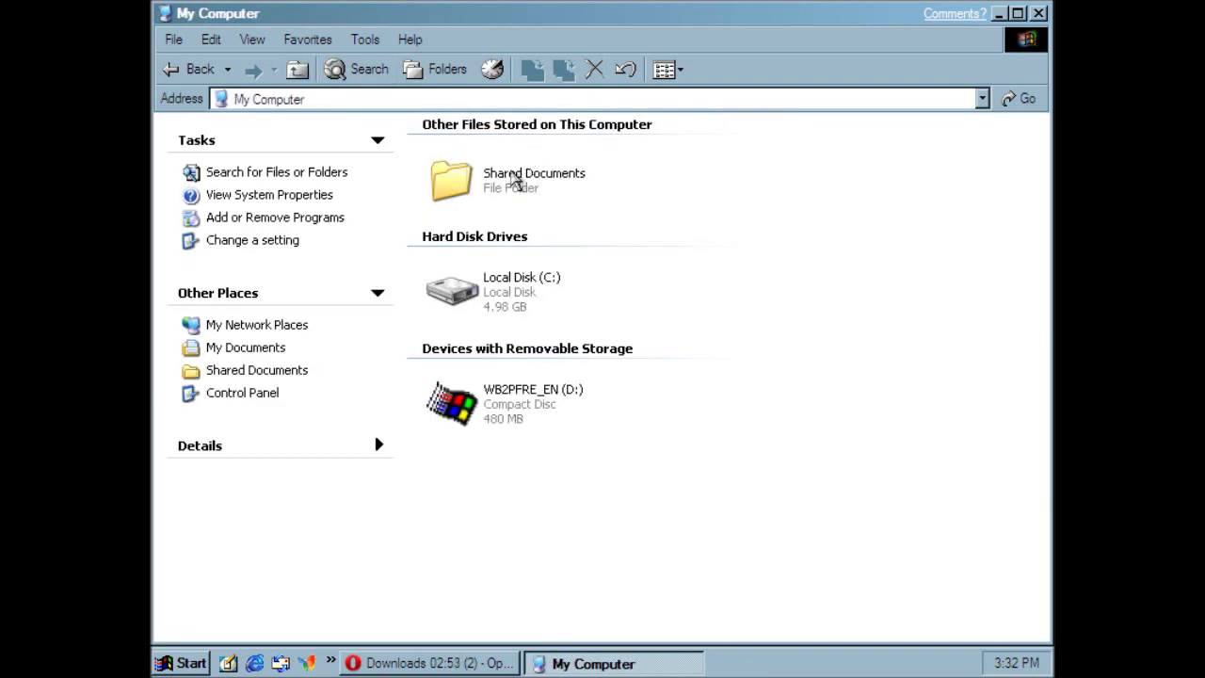
double_click(468, 289)
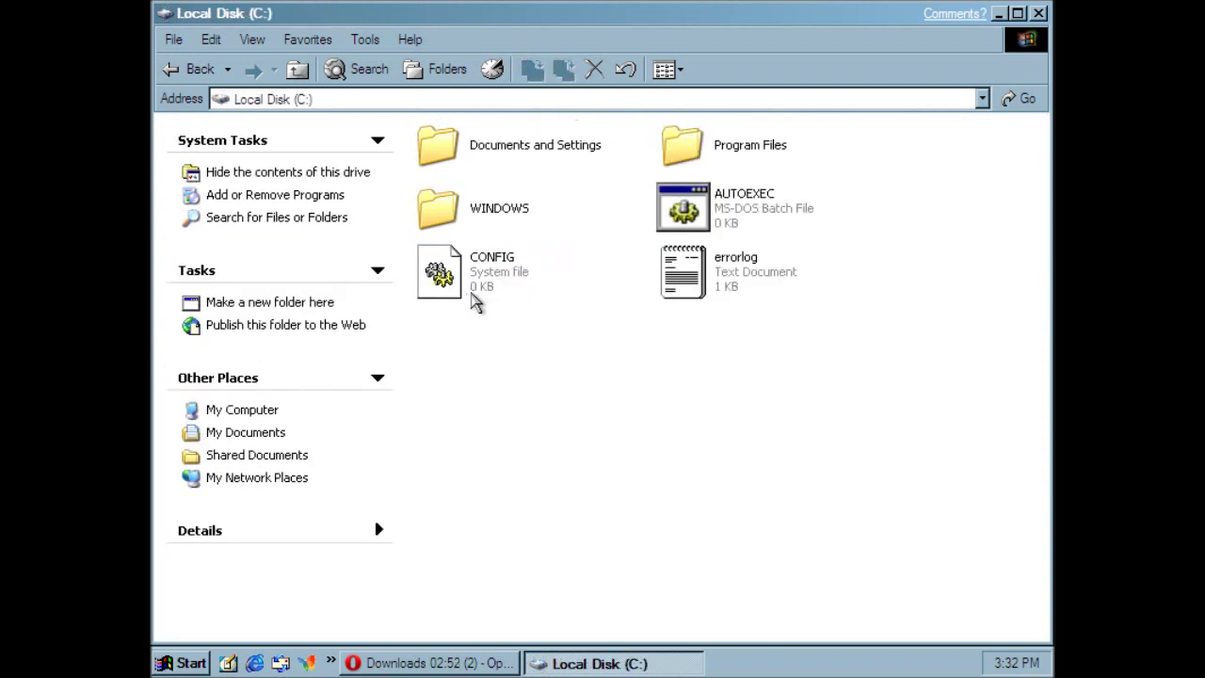
double_click(480, 209)
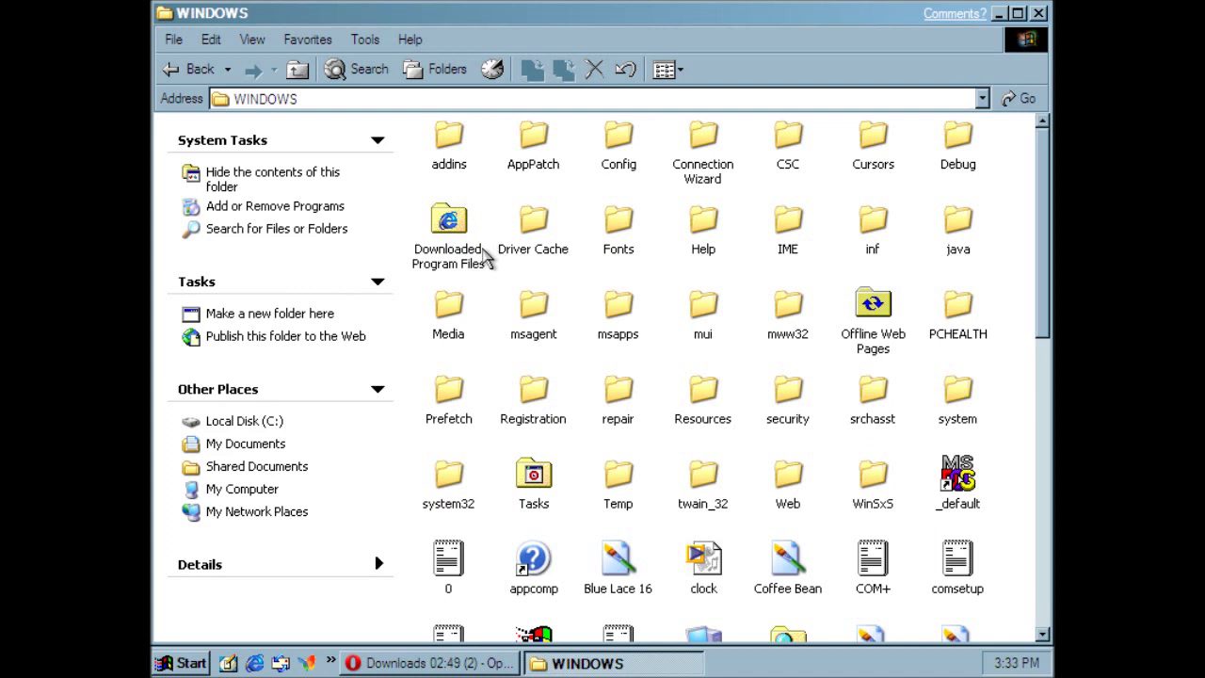
scroll(485, 256, "down", 6)
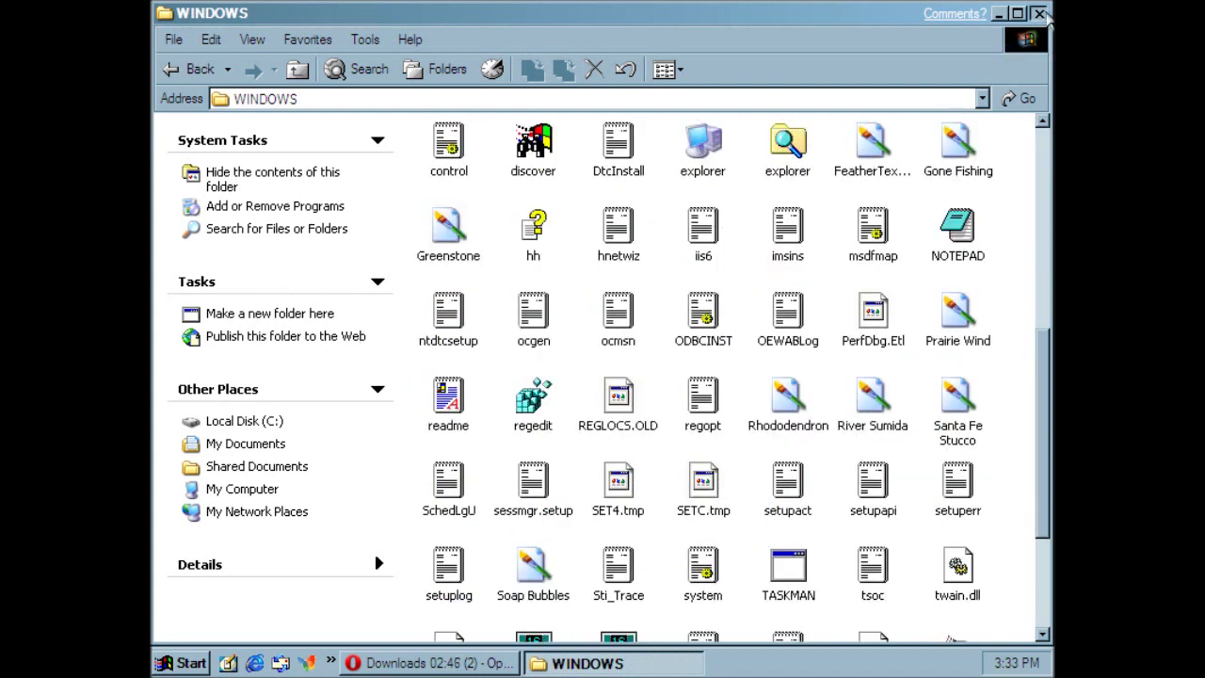
Step: Close the WINDOWS folder and launch Windows Media Player from More Programs
left_click(1040, 13)
left_click(191, 663)
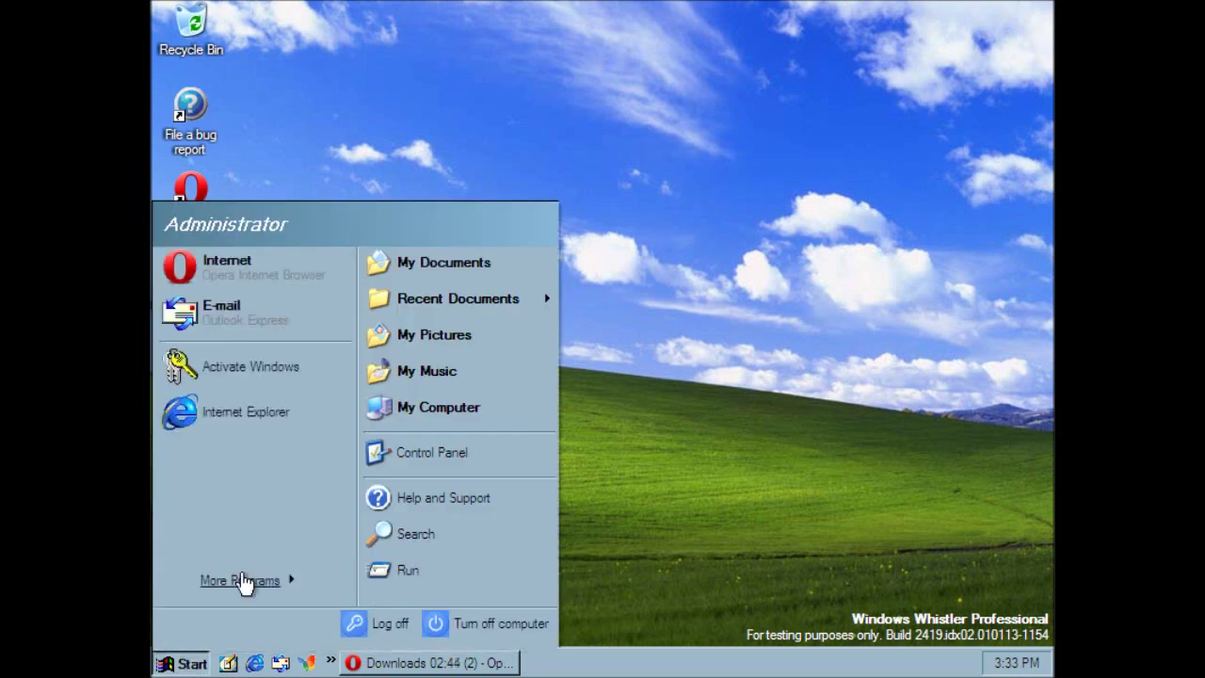
left_click(243, 582)
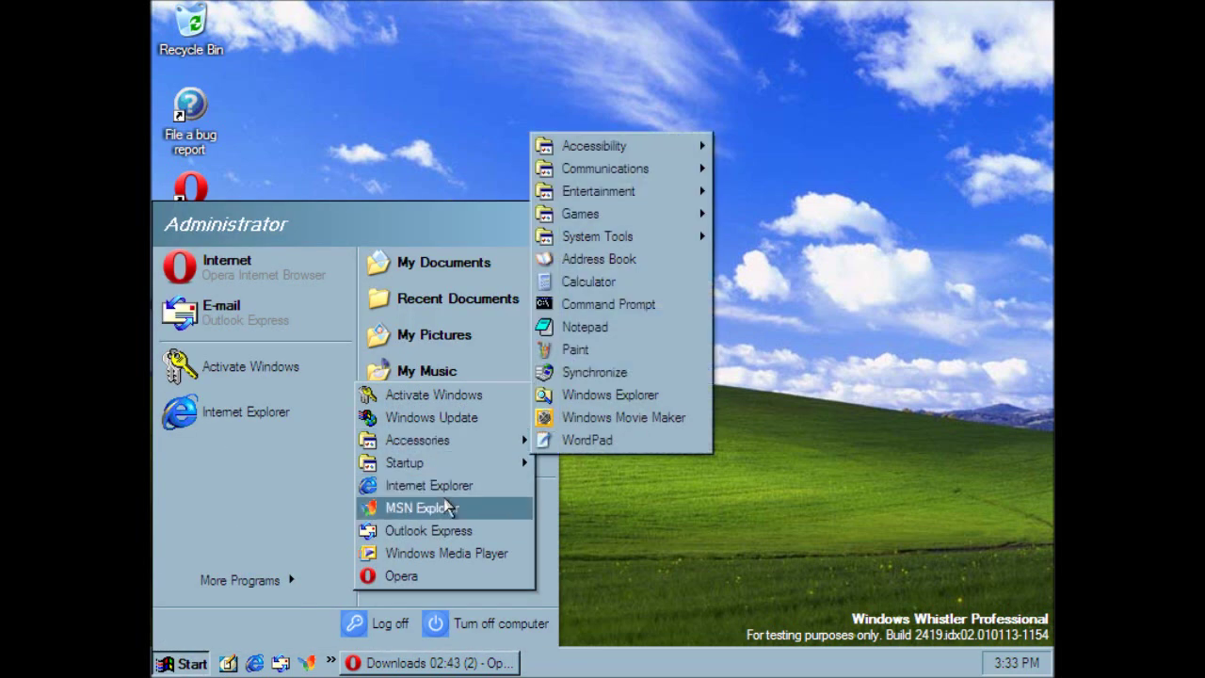
left_click(451, 555)
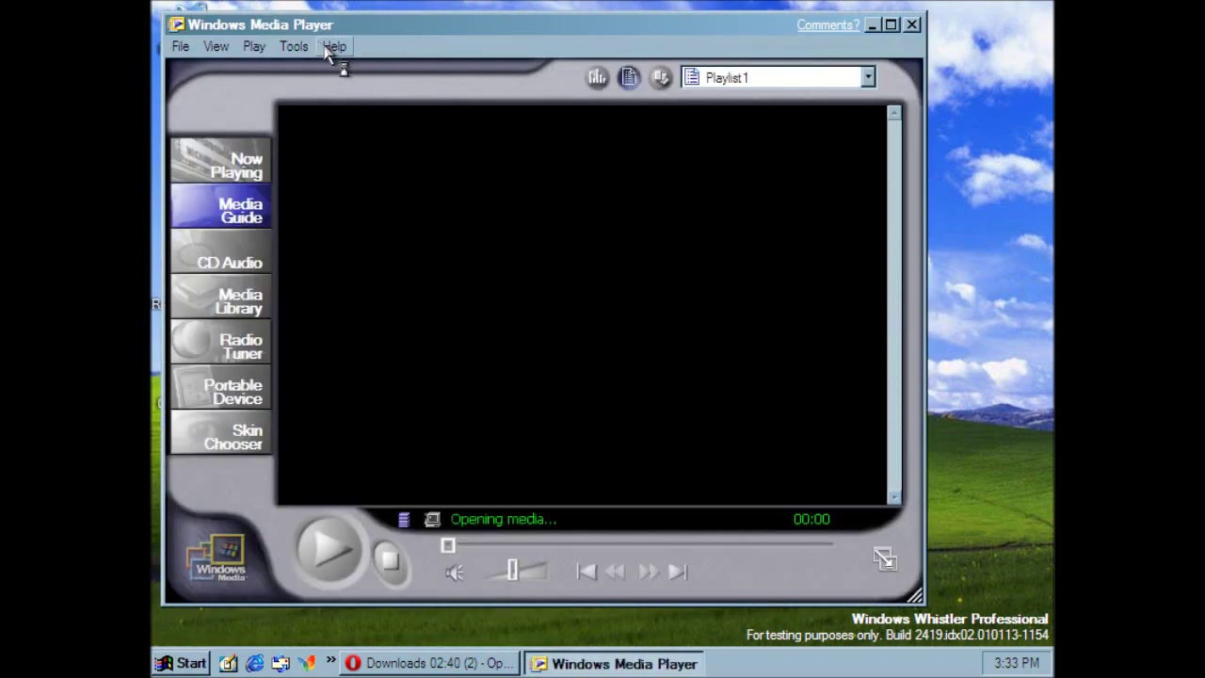
Step: Confirm Media Player version 8.00.00.4223 and show the Music Sample's Now Playing visualization
left_click(335, 46)
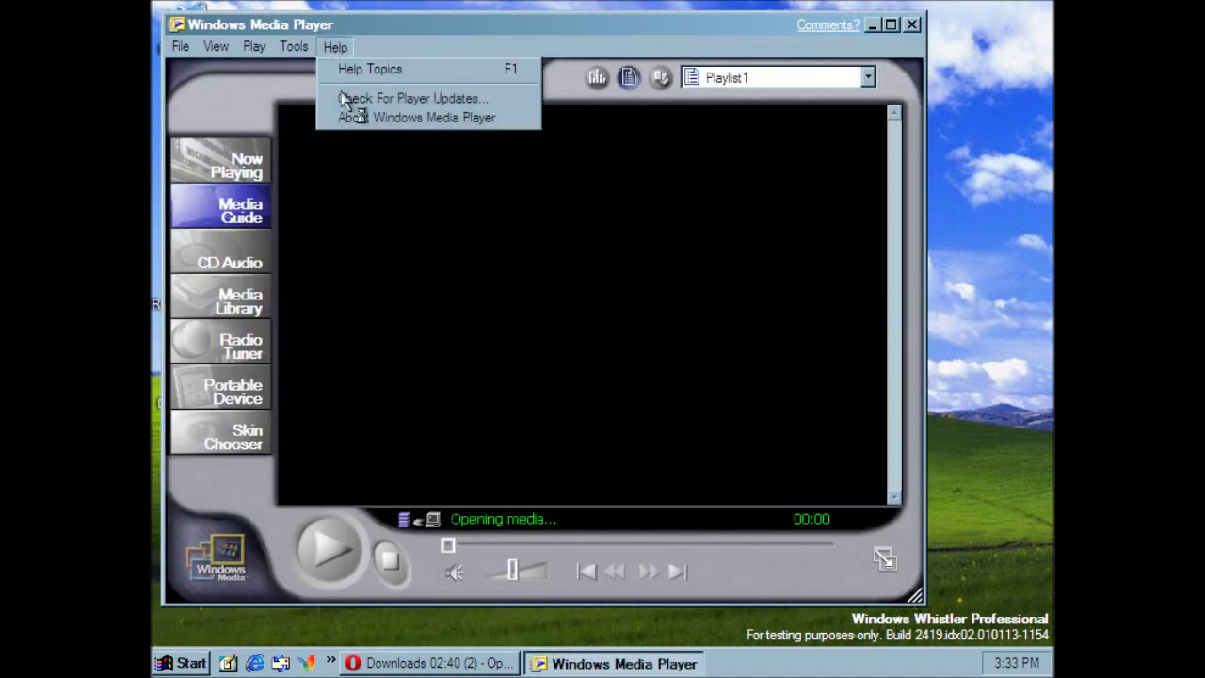
left_click(358, 117)
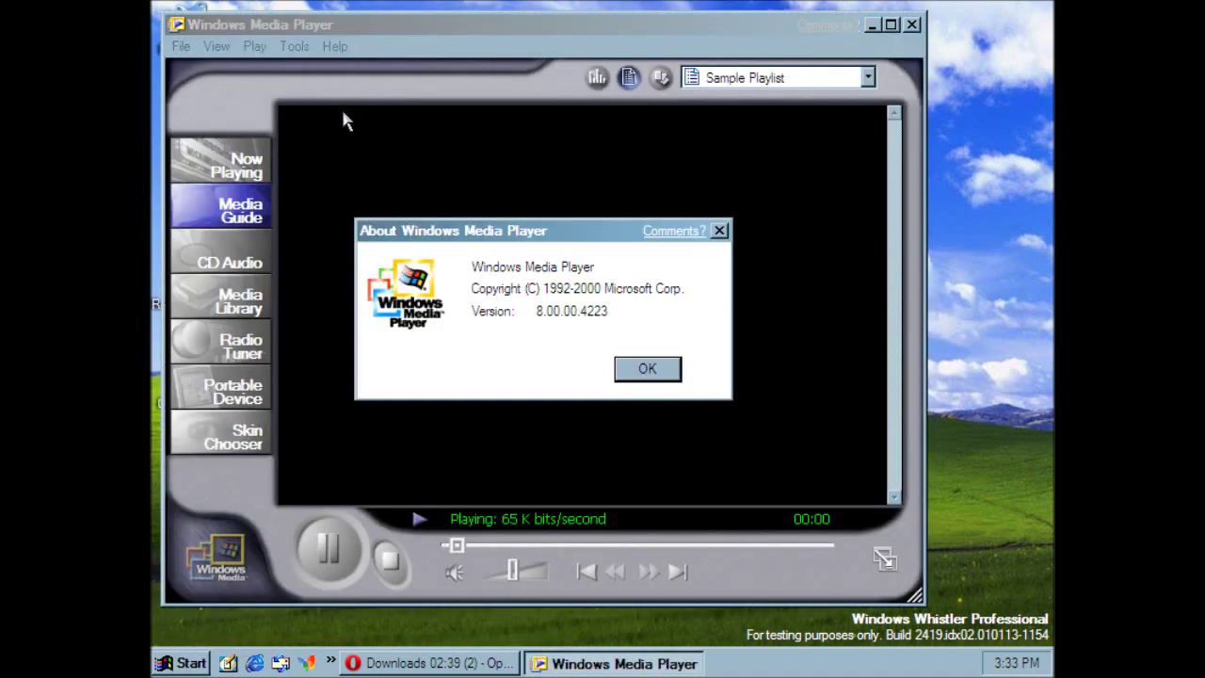
left_click(636, 375)
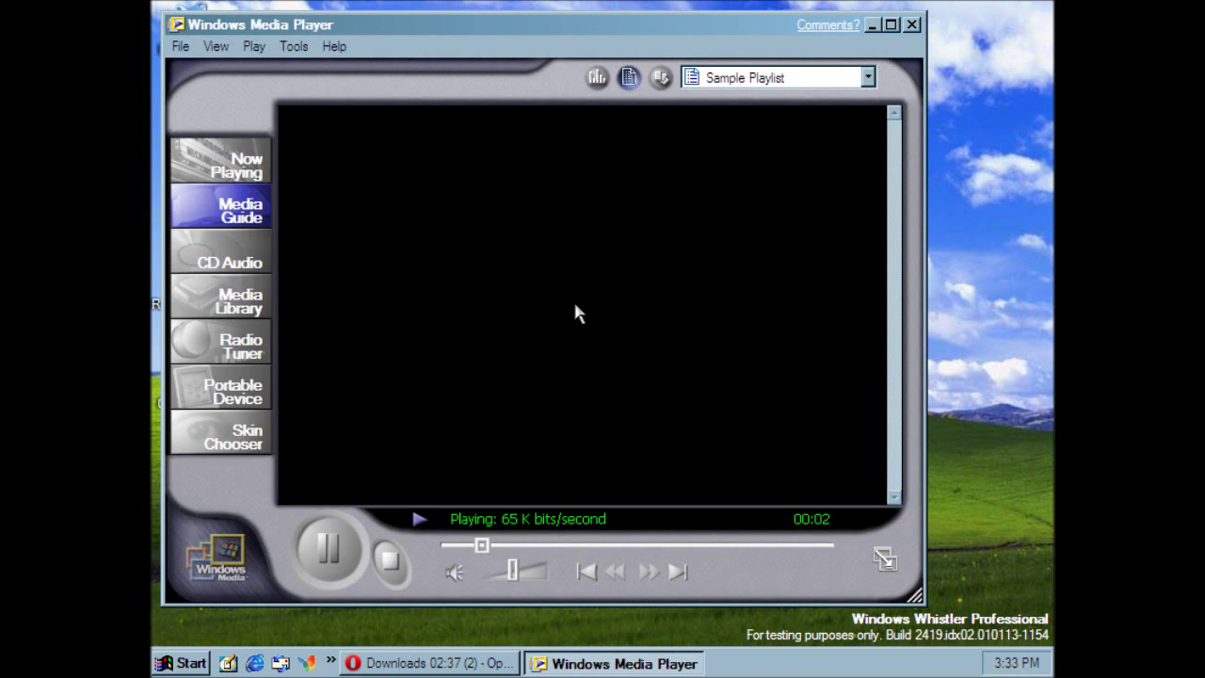
left_click(260, 175)
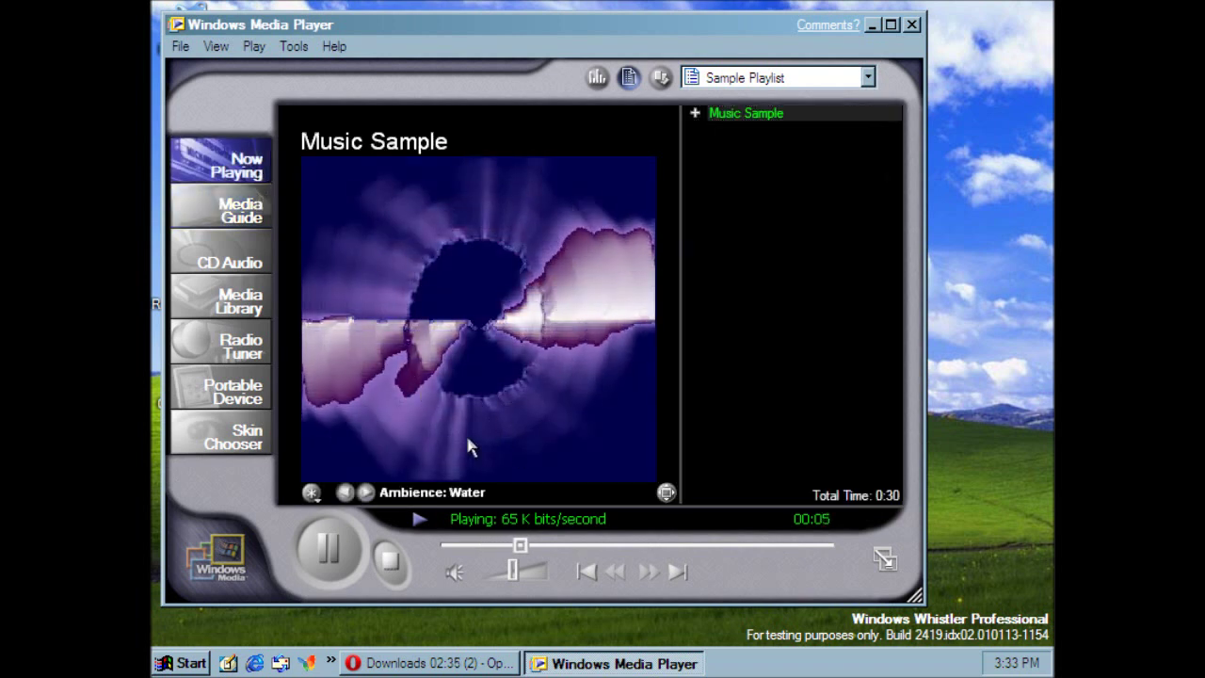
left_click(184, 663)
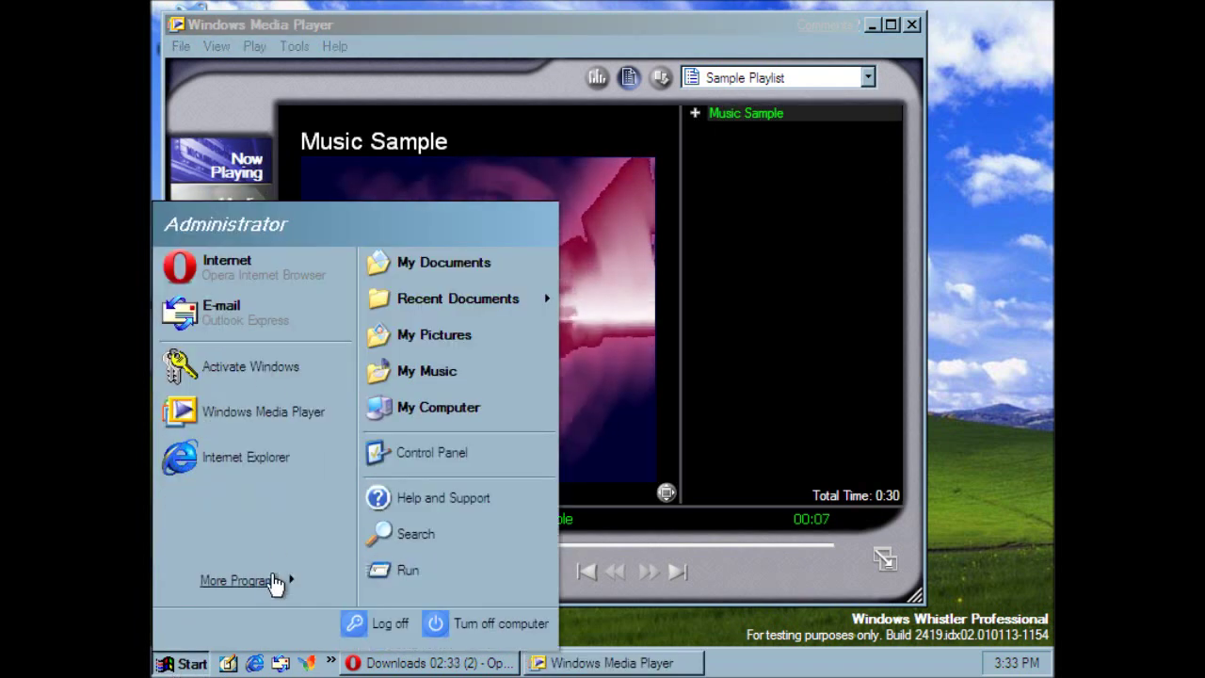
Step: Launch Windows Movie Maker and close Windows Media Player from its taskbar button
mouse_move(277, 578)
mouse_move(465, 444)
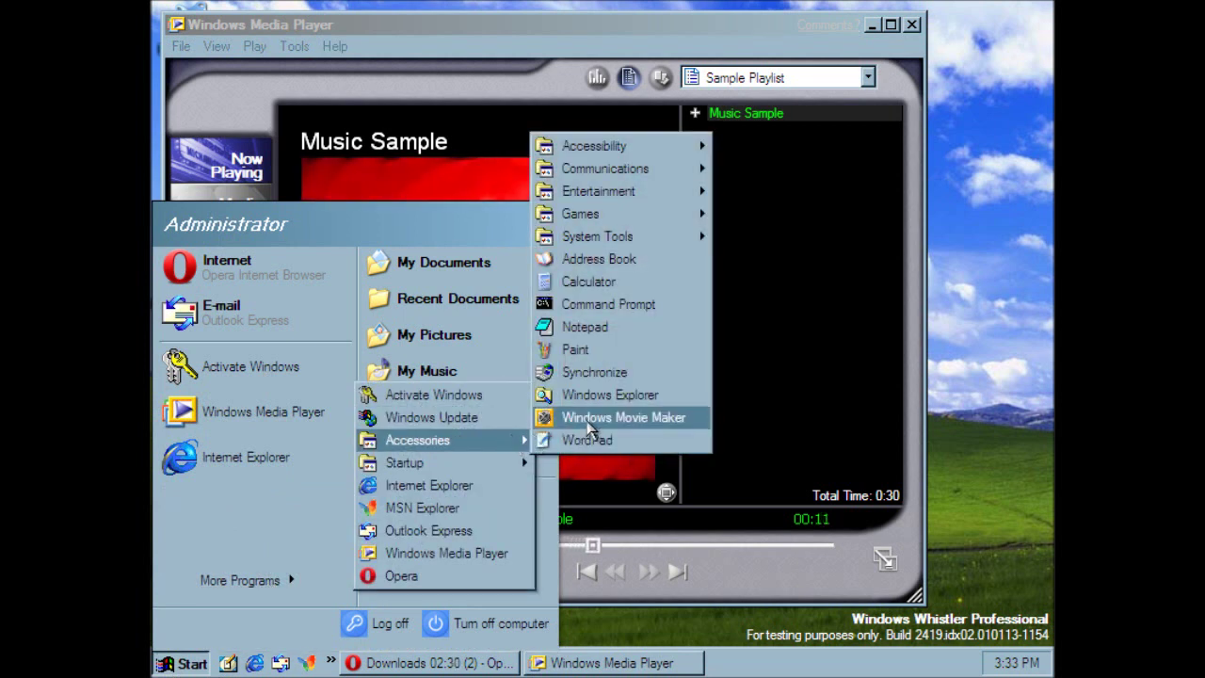
left_click(637, 412)
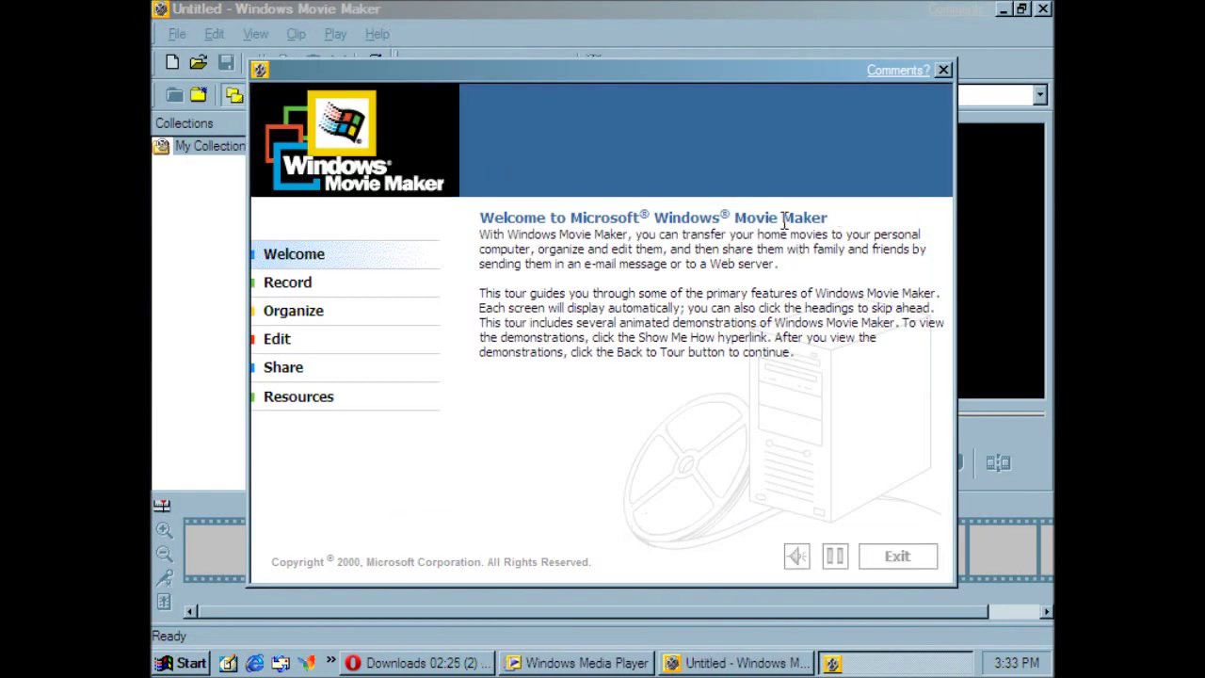
right_click(581, 662)
left_click(589, 643)
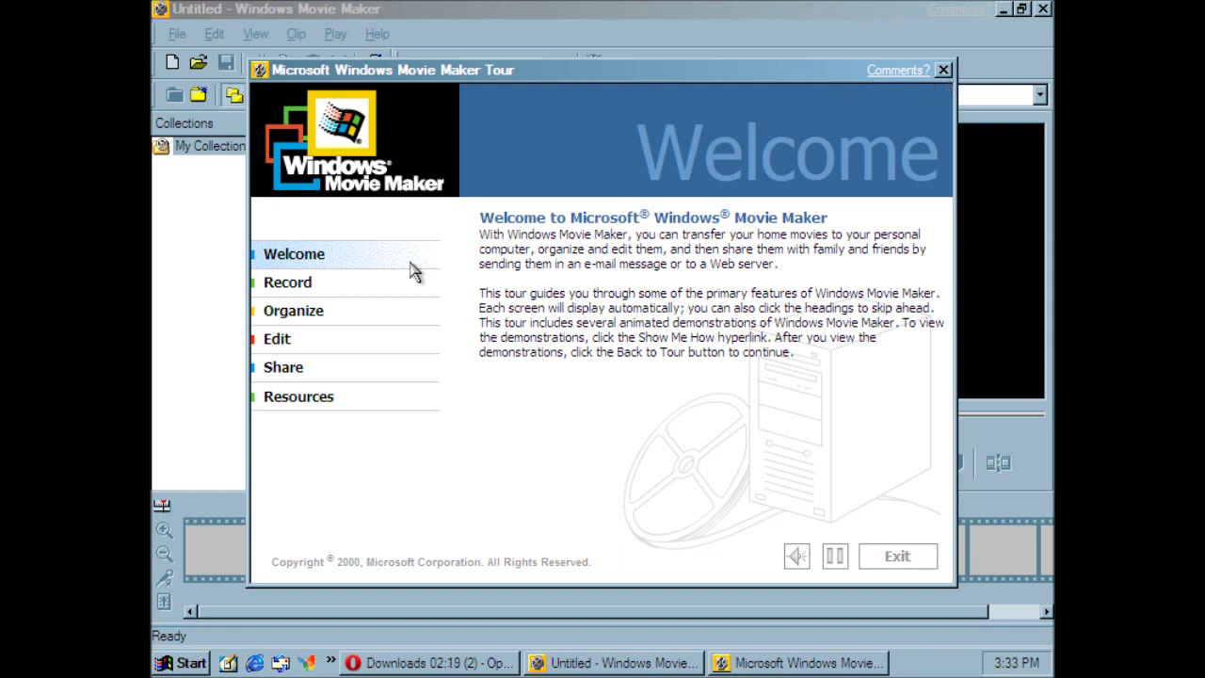
Step: Browse the tour's Record and Organize pages, check version 1.1.2214.0, then quit Movie Maker
left_click(369, 281)
left_click(356, 314)
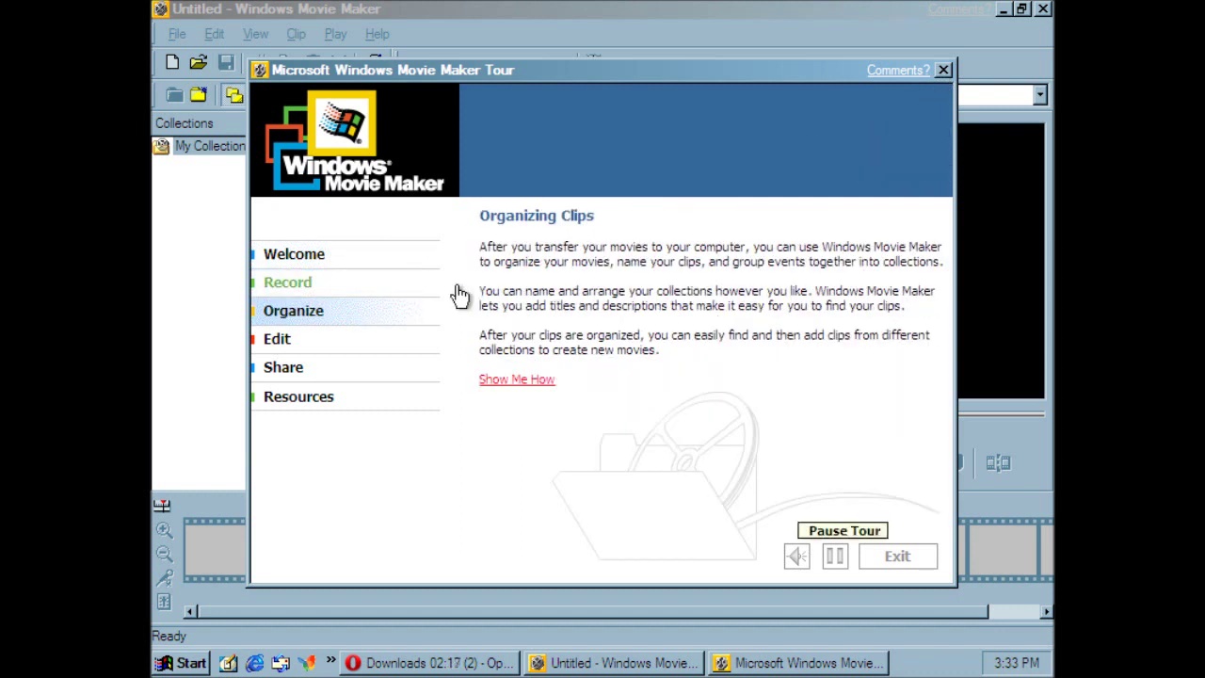
left_click(943, 71)
left_click(376, 34)
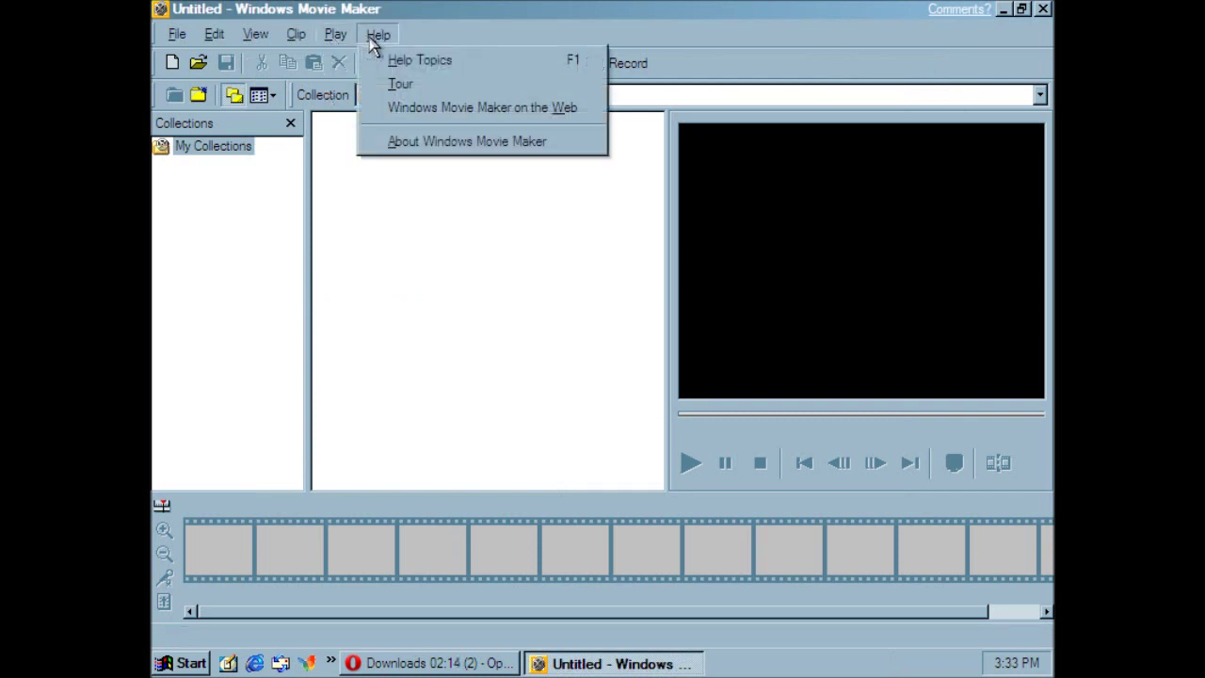
left_click(388, 140)
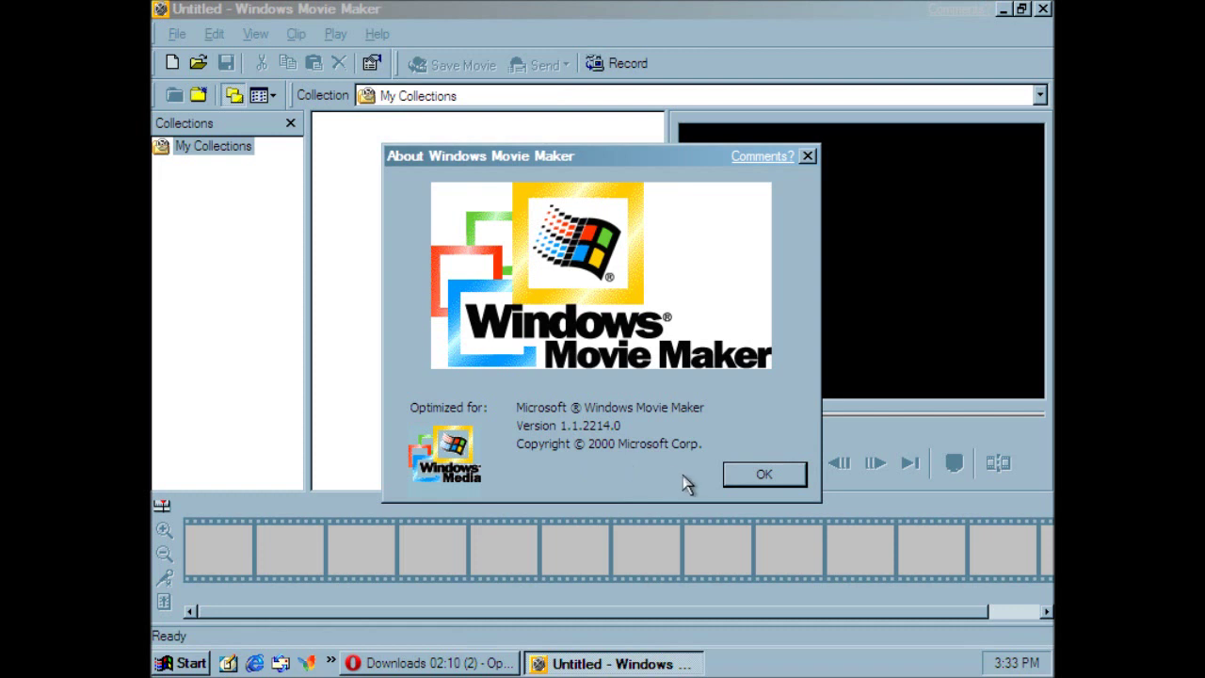
left_click(751, 481)
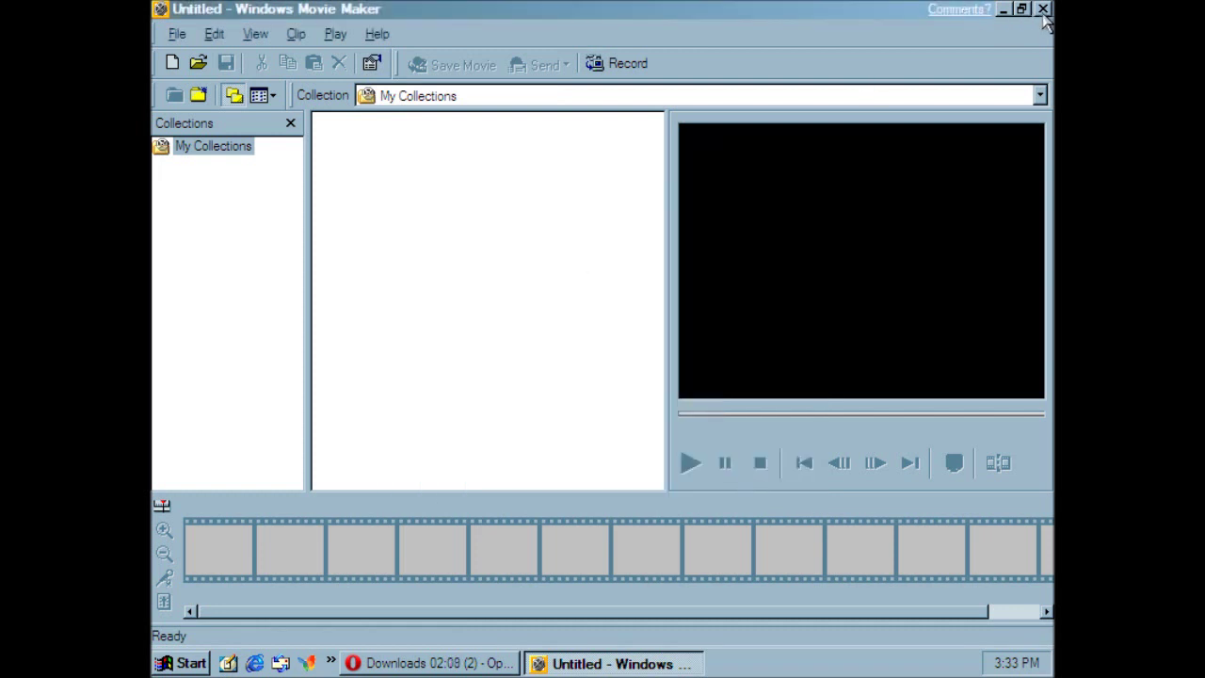
key("alt+F4")
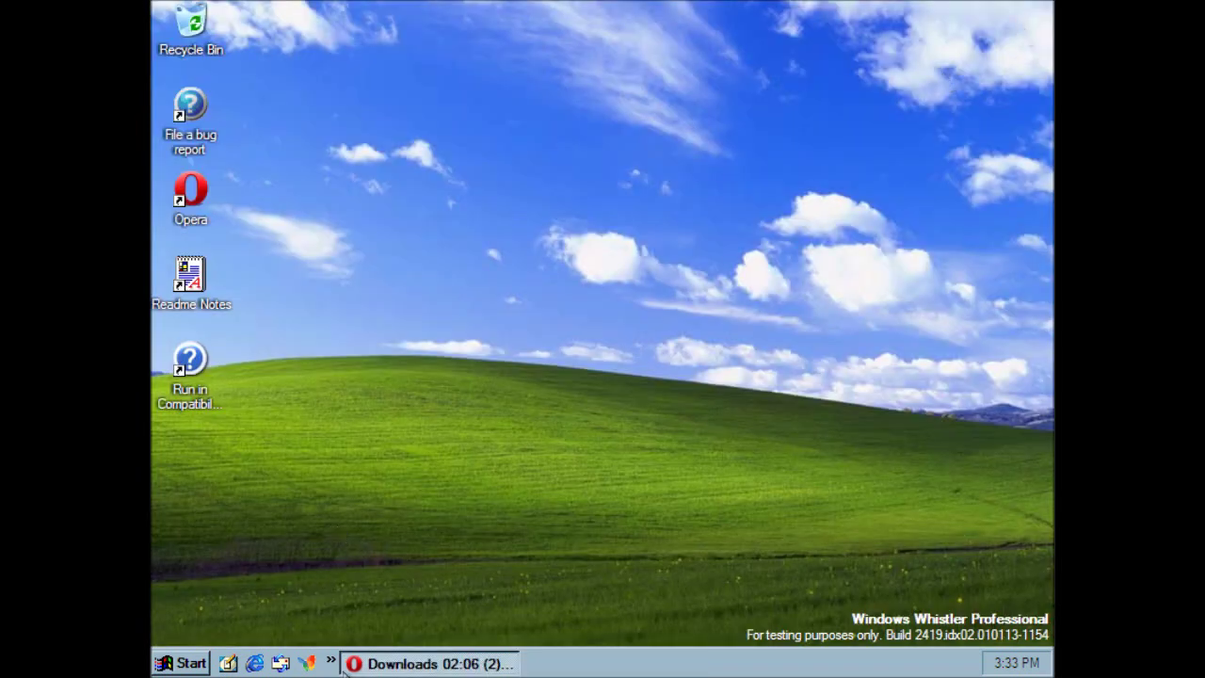
Step: Launch Solitaire from Accessories > Games, drag it toward the top-left, then close it
left_click(202, 667)
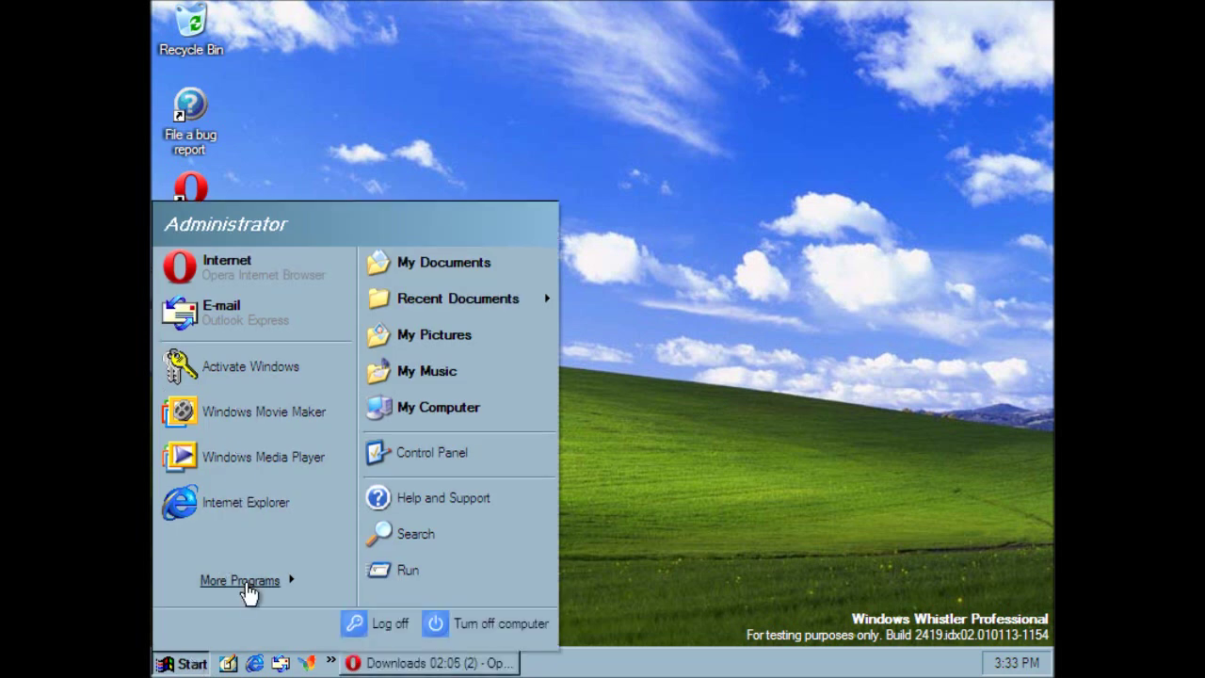
mouse_move(249, 582)
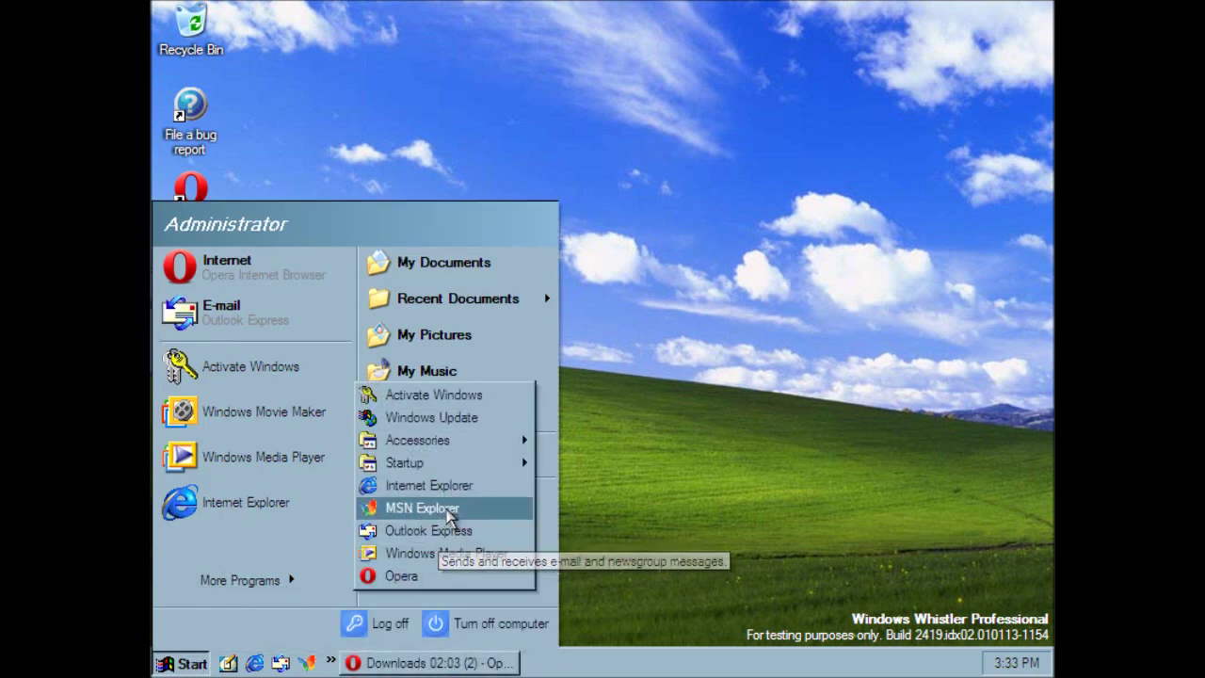
mouse_move(456, 468)
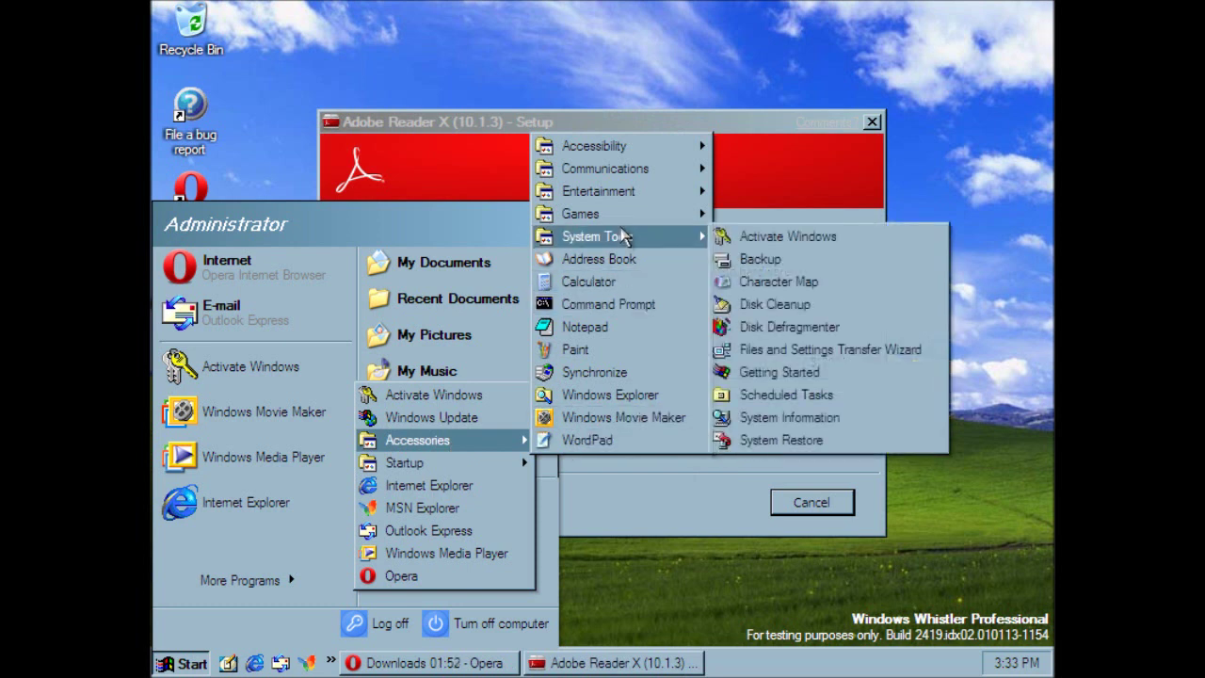
mouse_move(617, 215)
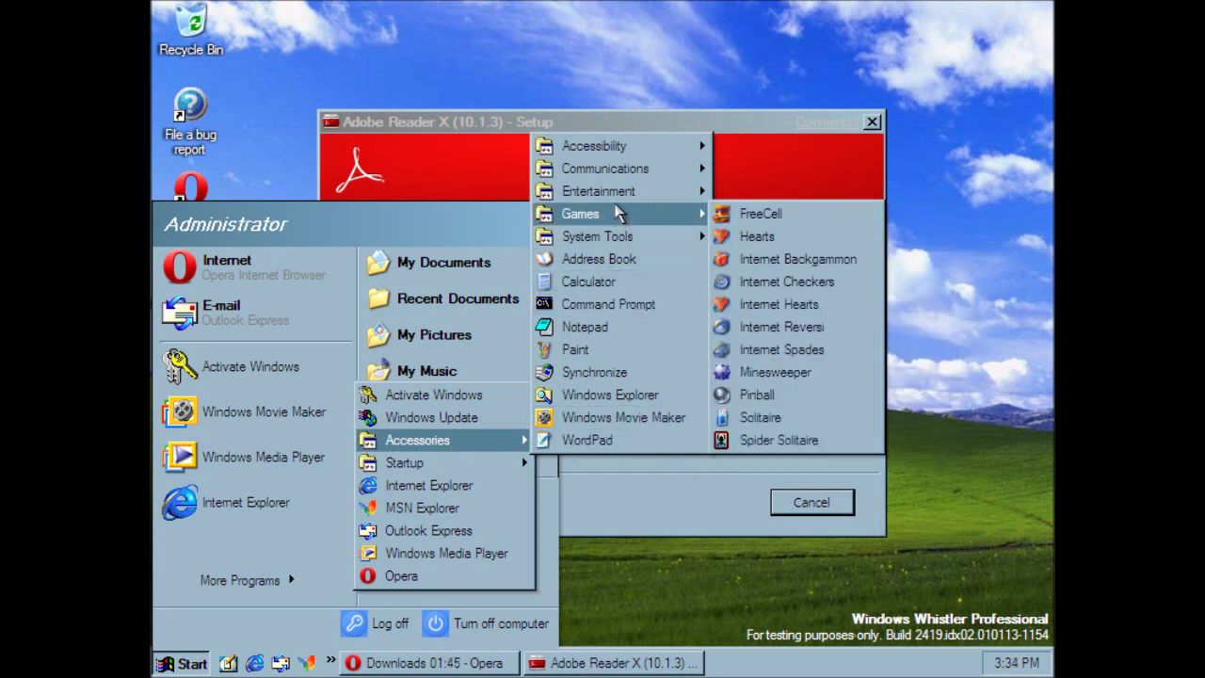
left_click(778, 420)
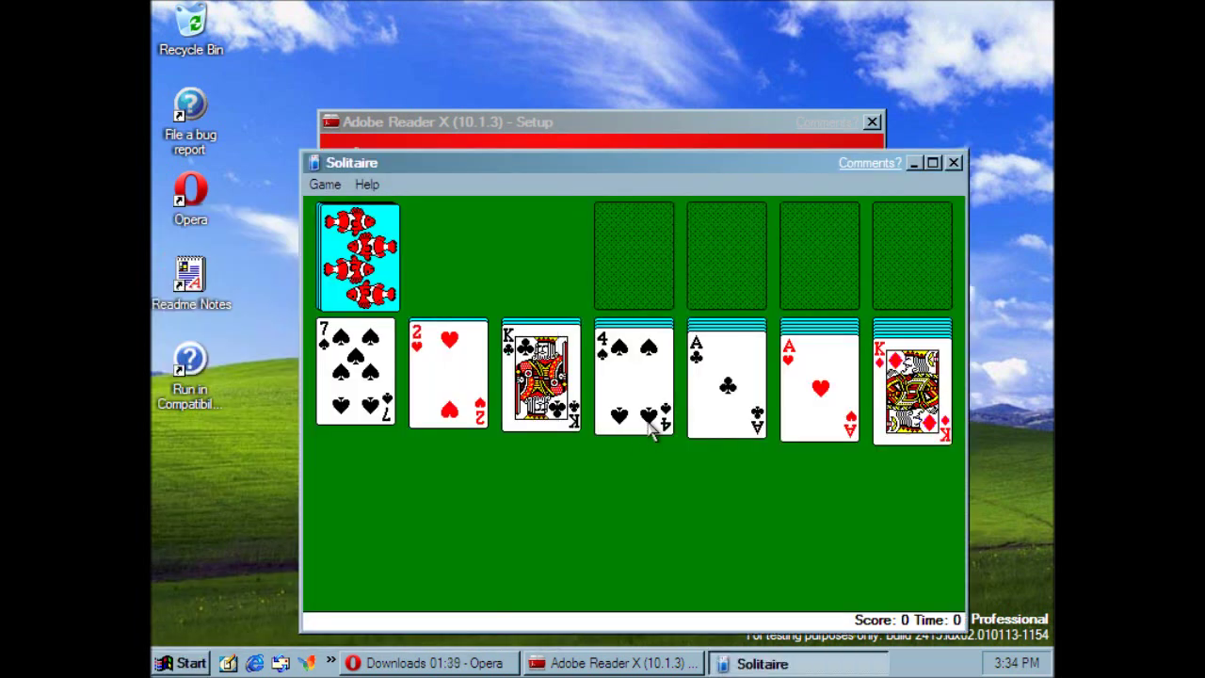
left_click_drag(465, 167, 431, 98)
left_click(921, 94)
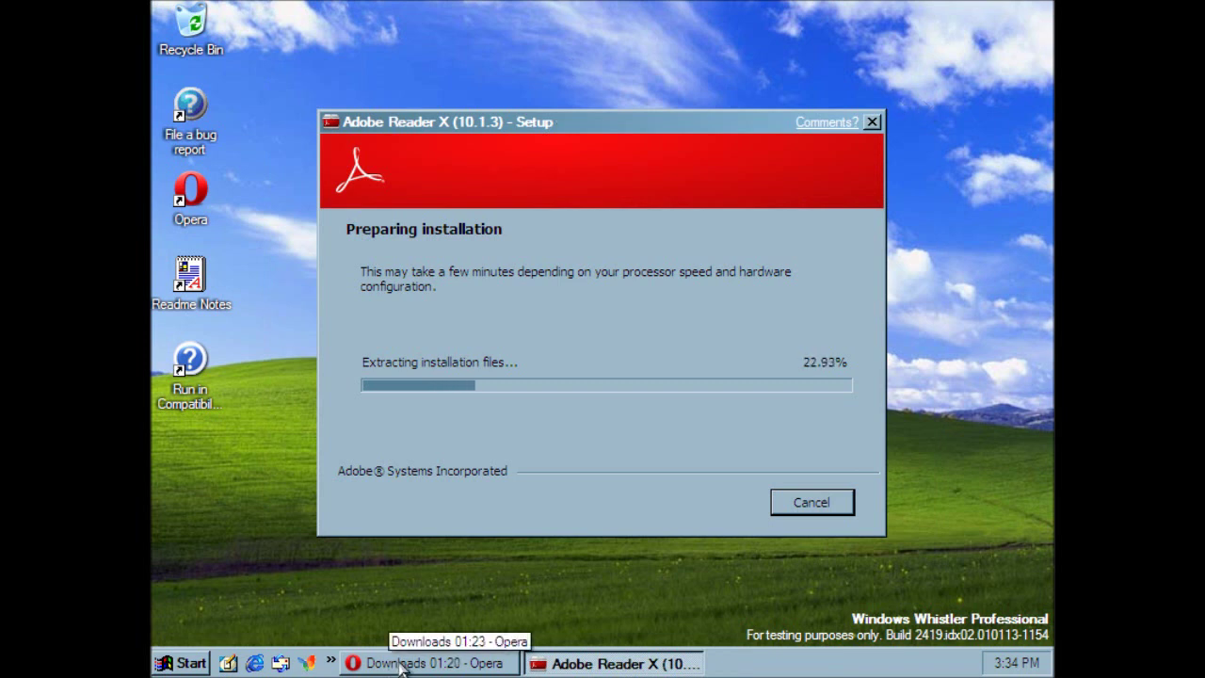
Step: Delete the finished AdbeRdr entry from Opera's downloads, minimize Opera, and open Start
left_click(400, 664)
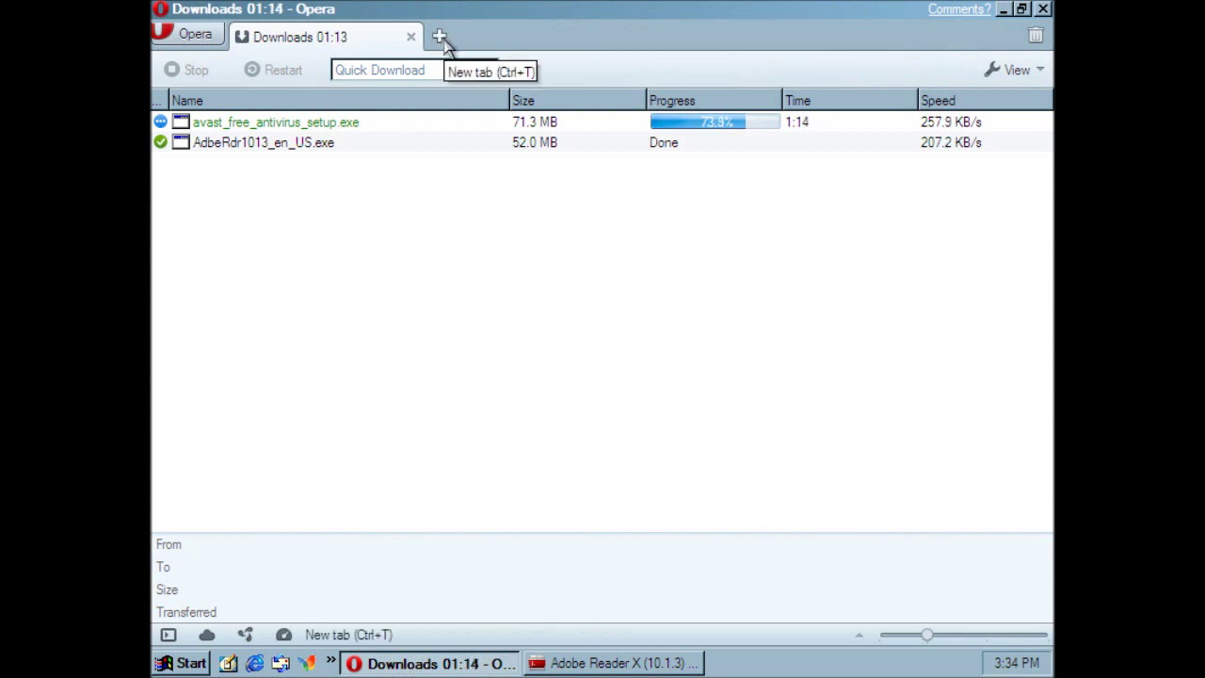
left_click(337, 142)
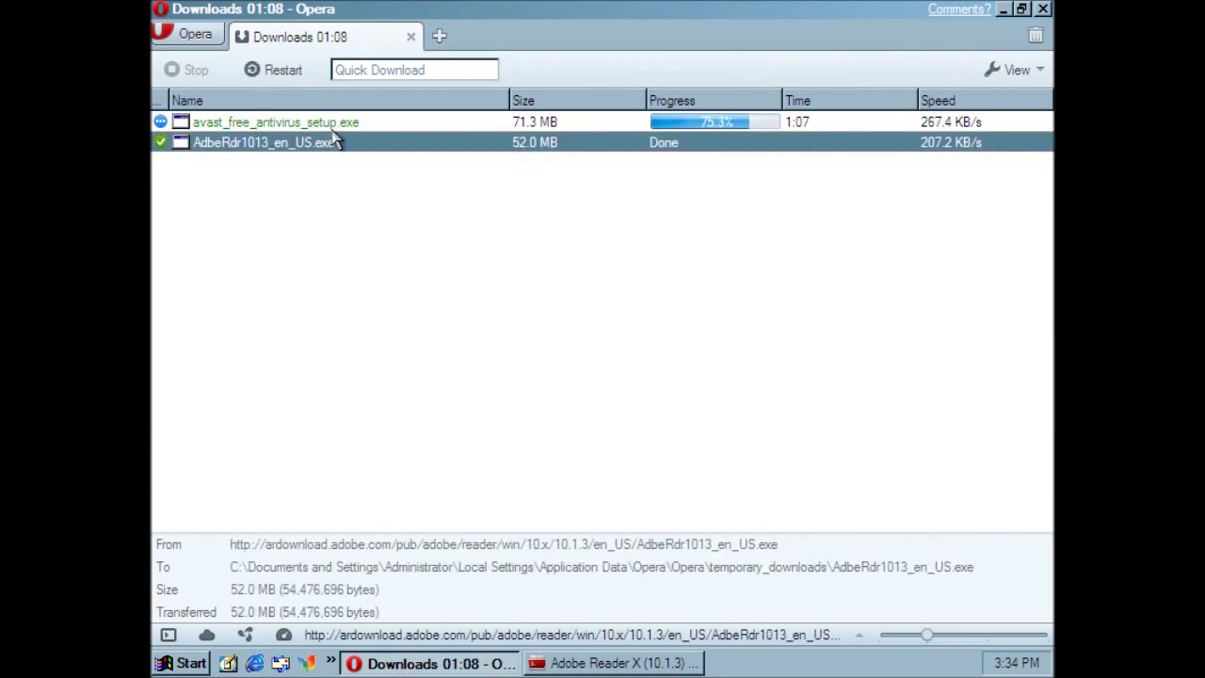
key("Delete")
left_click(463, 663)
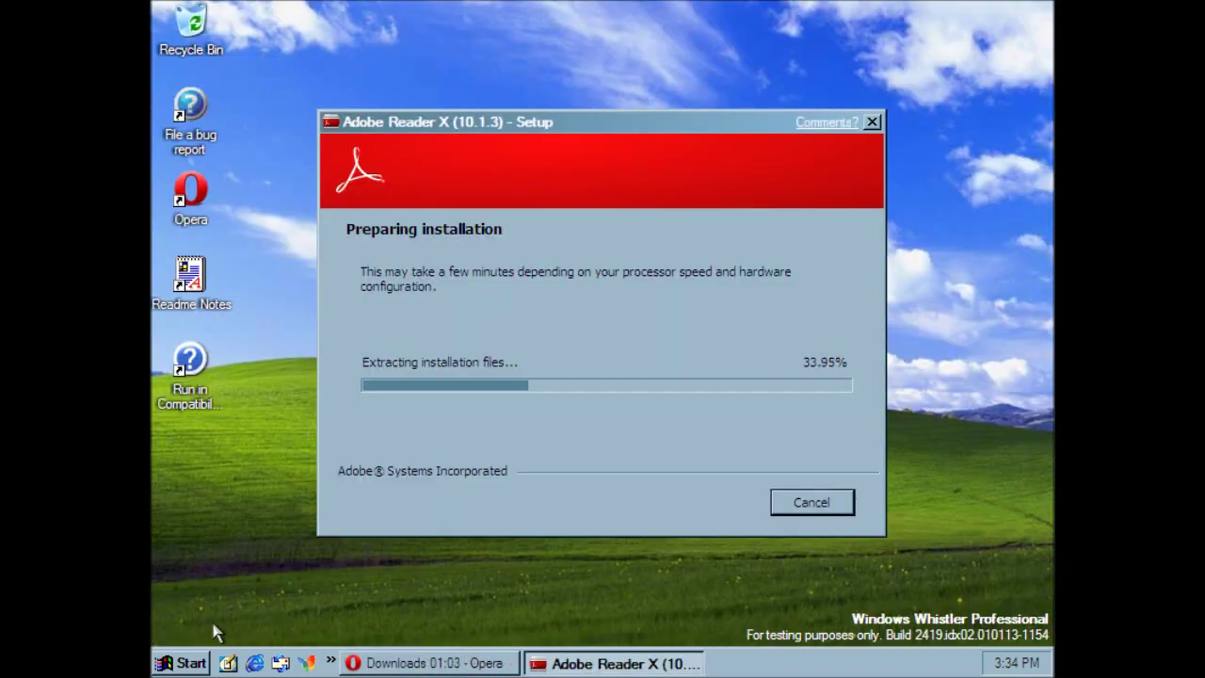
left_click(189, 663)
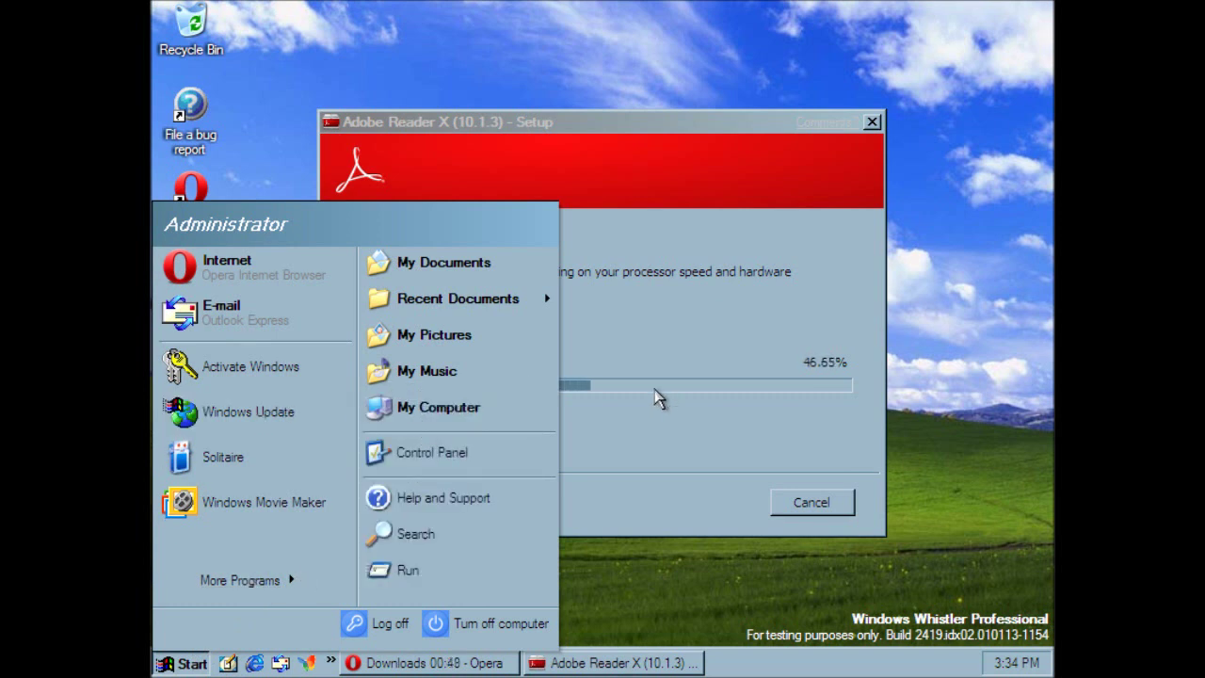
Step: Launch Windows Update, maximize the redirected Internet Explorer page, then close the browser
left_click(657, 399)
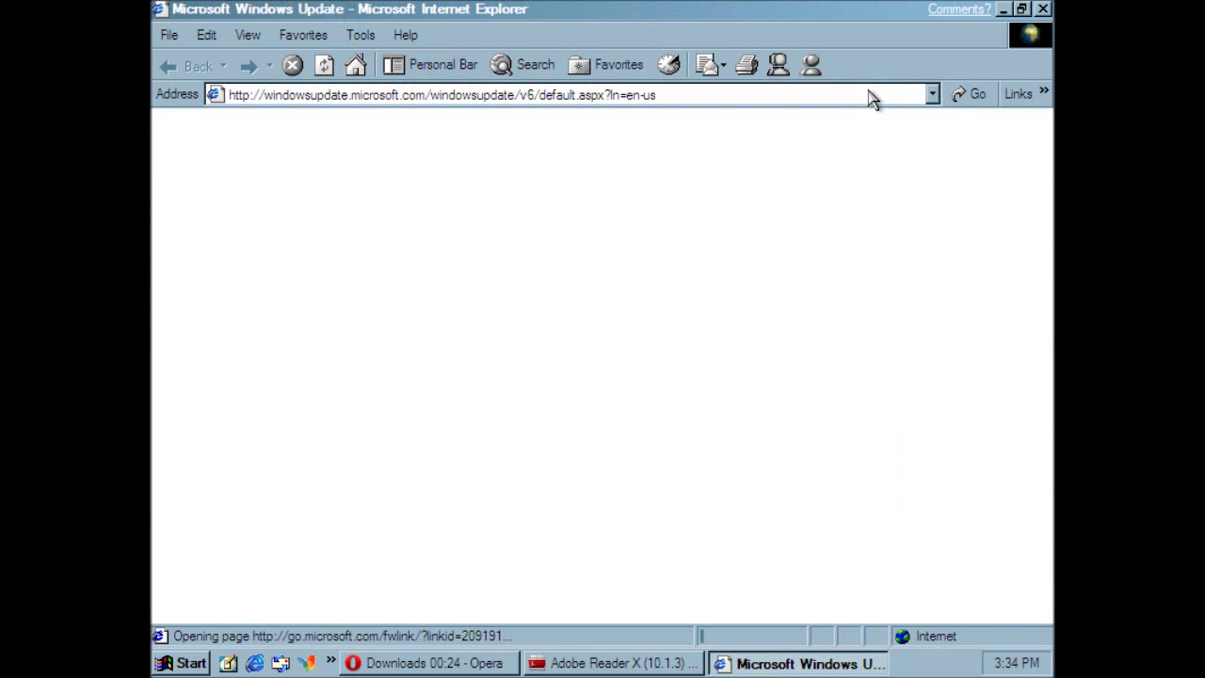
left_click(867, 92)
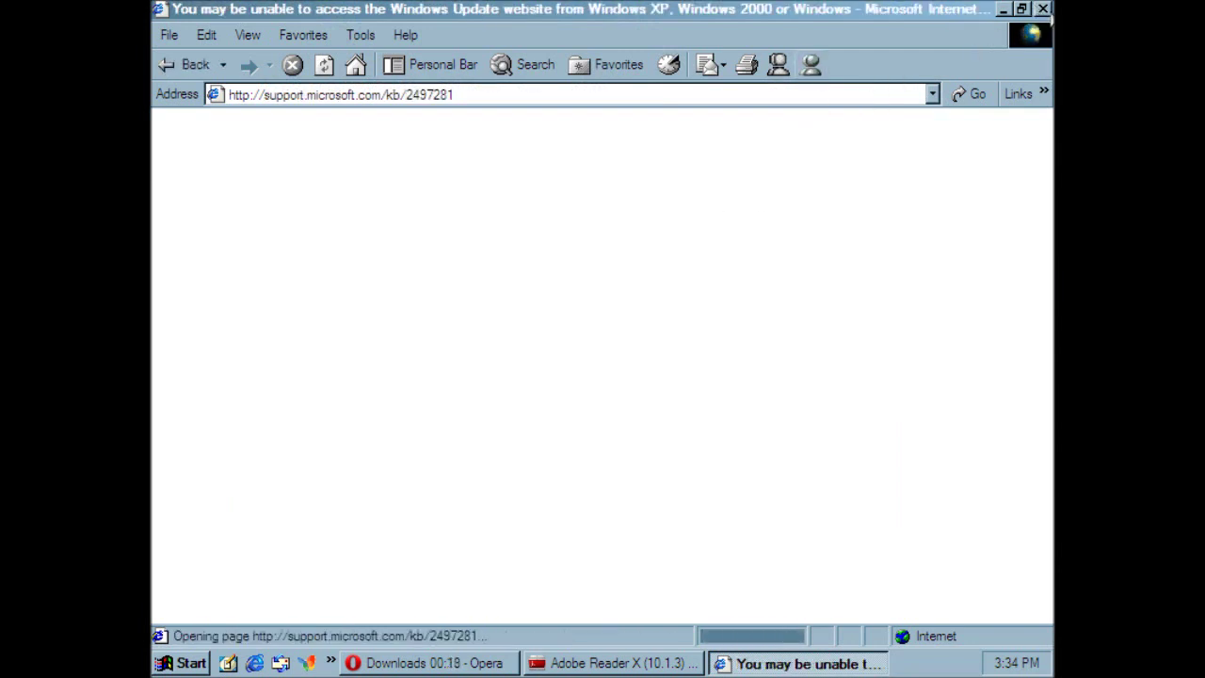
left_click(1043, 9)
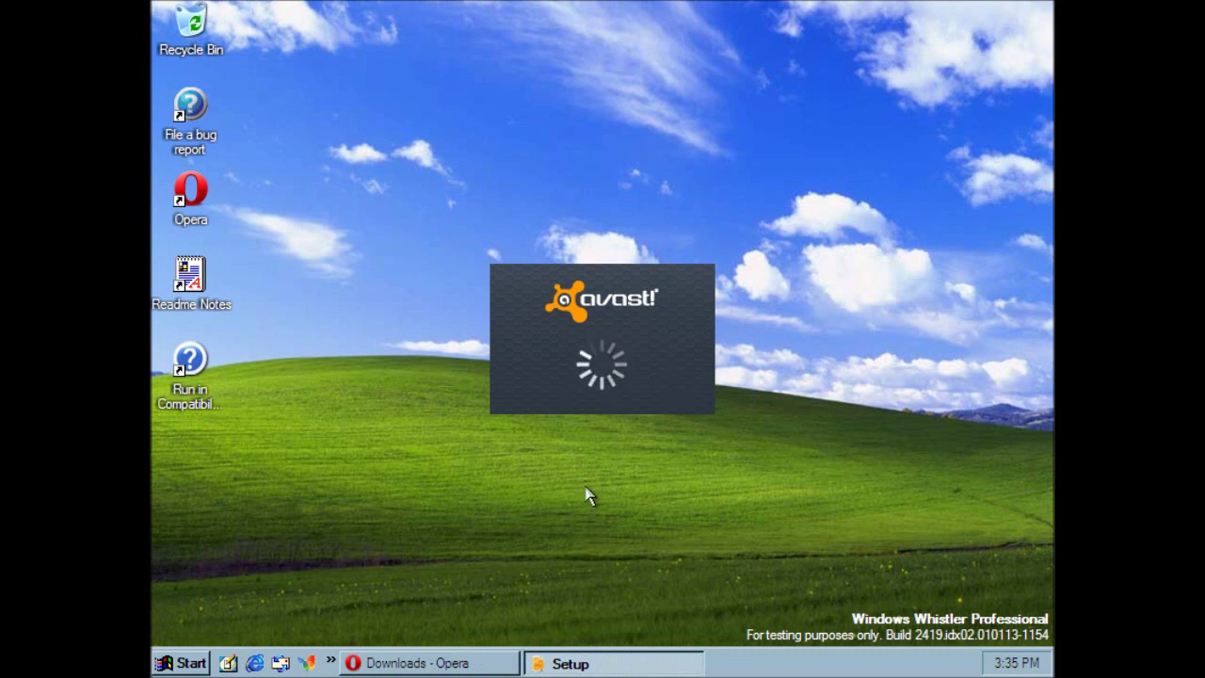
Step: Open a new Speed Dial tab in Opera, close the Downloads tab, and minimize Opera
left_click(466, 664)
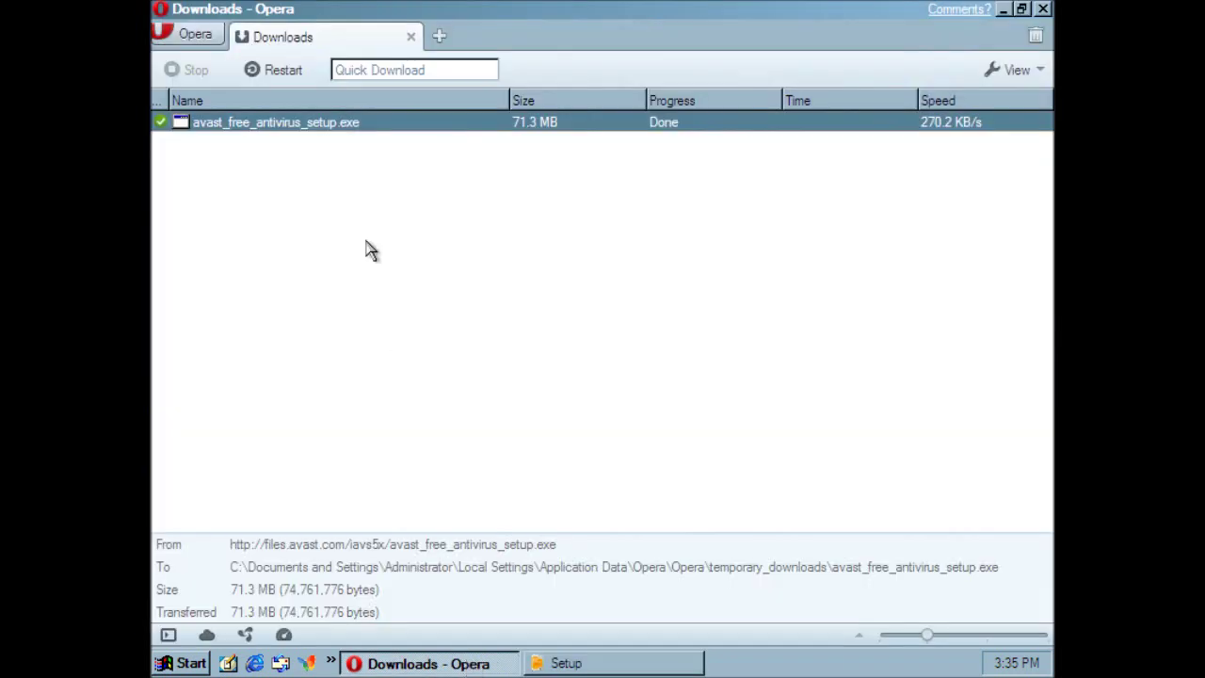
left_click(423, 38)
left_click(410, 36)
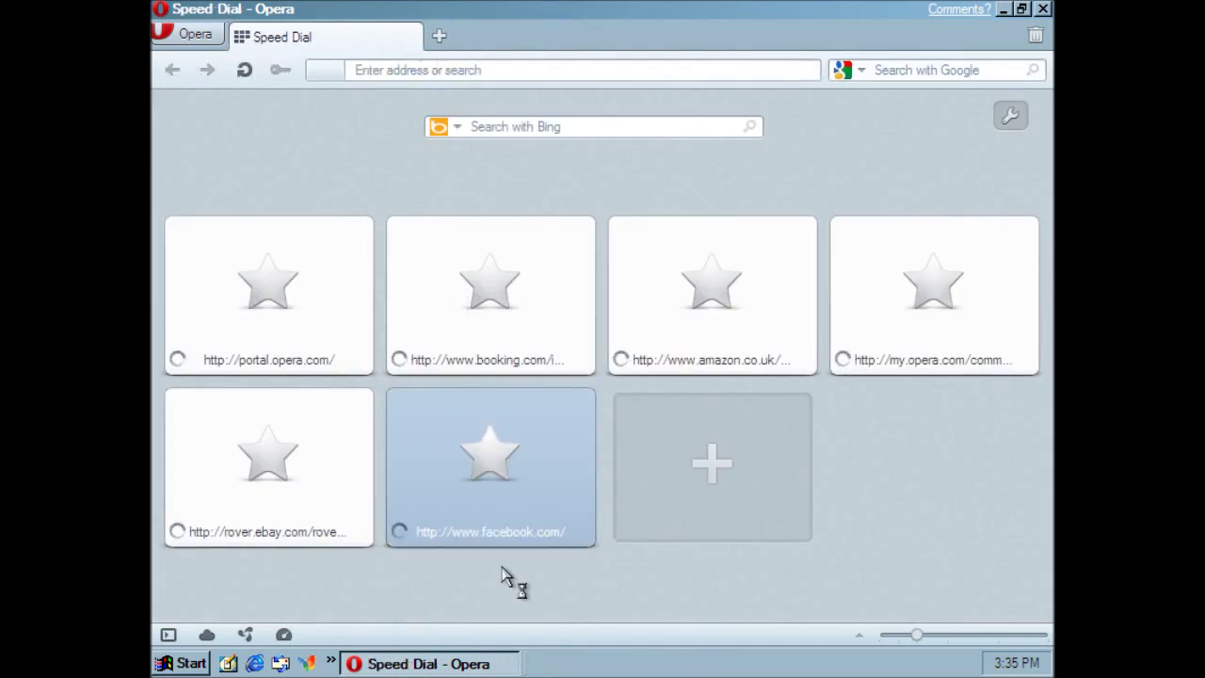
left_click(455, 665)
left_click(456, 665)
left_click(455, 665)
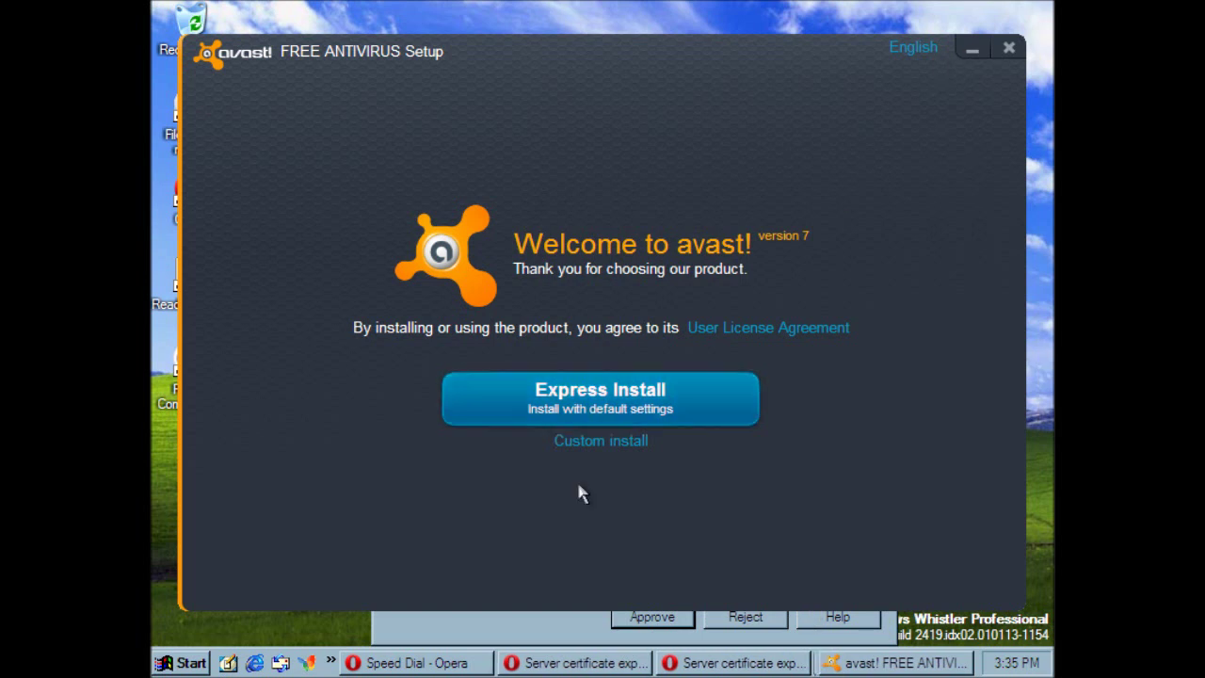
Step: Start the avast express install and accept the expired certificates for apis.google.com and ev.ib-ibi.com
left_click(593, 407)
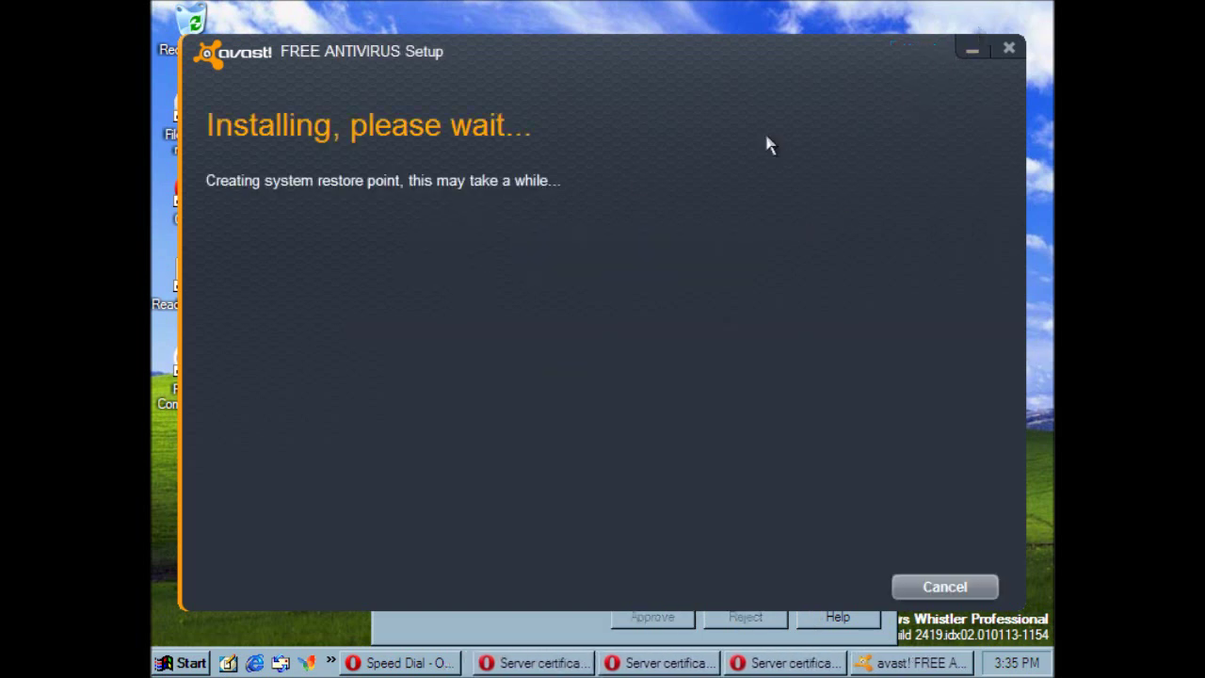
left_click(971, 51)
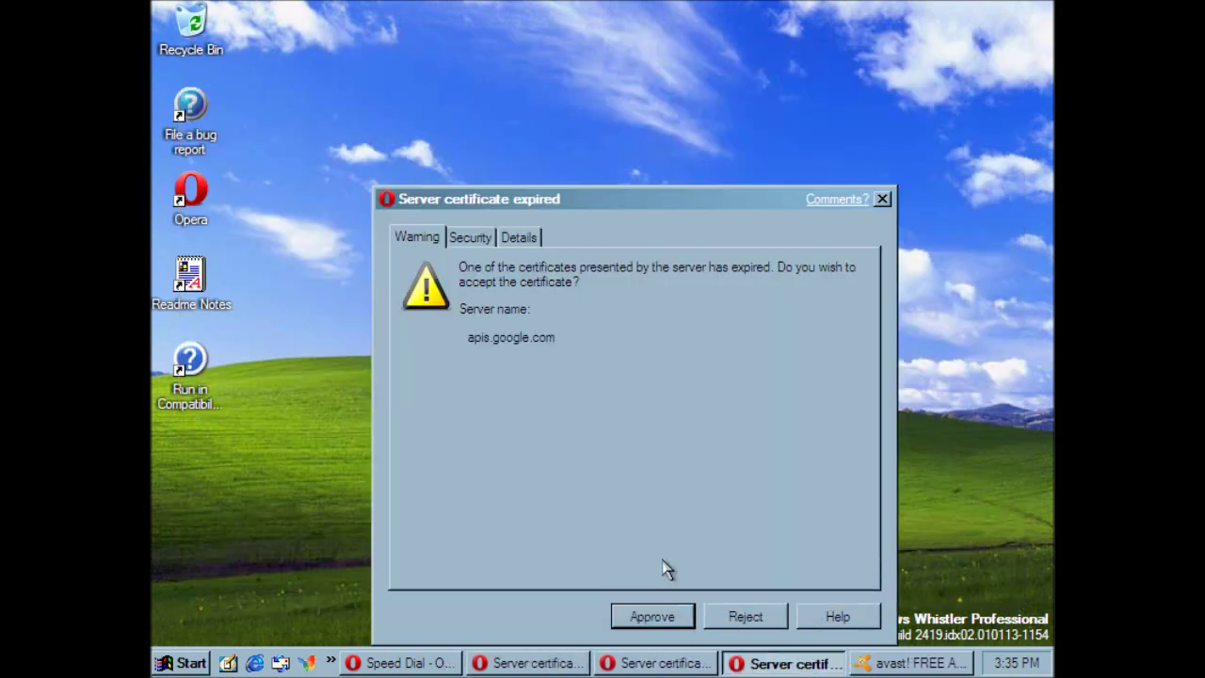
left_click(657, 617)
left_click(652, 618)
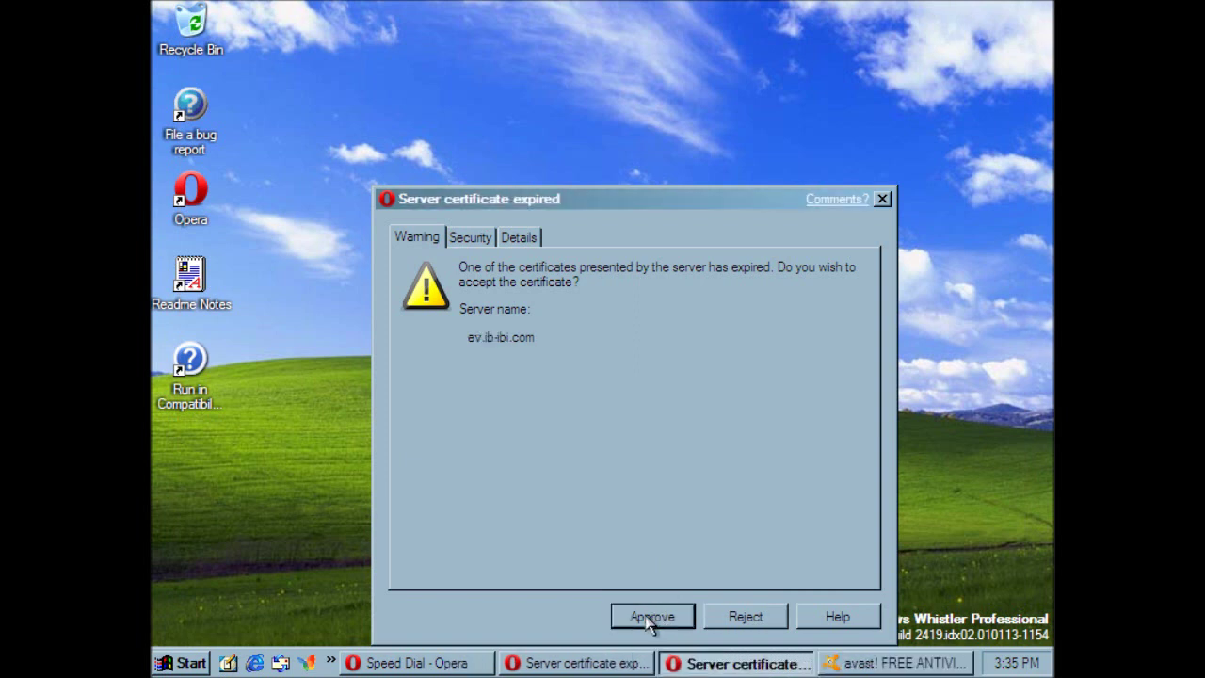
Step: Close the remaining expired-certificate warnings, including ssl.gstatic.com, and close Opera
left_click(884, 199)
left_click(883, 199)
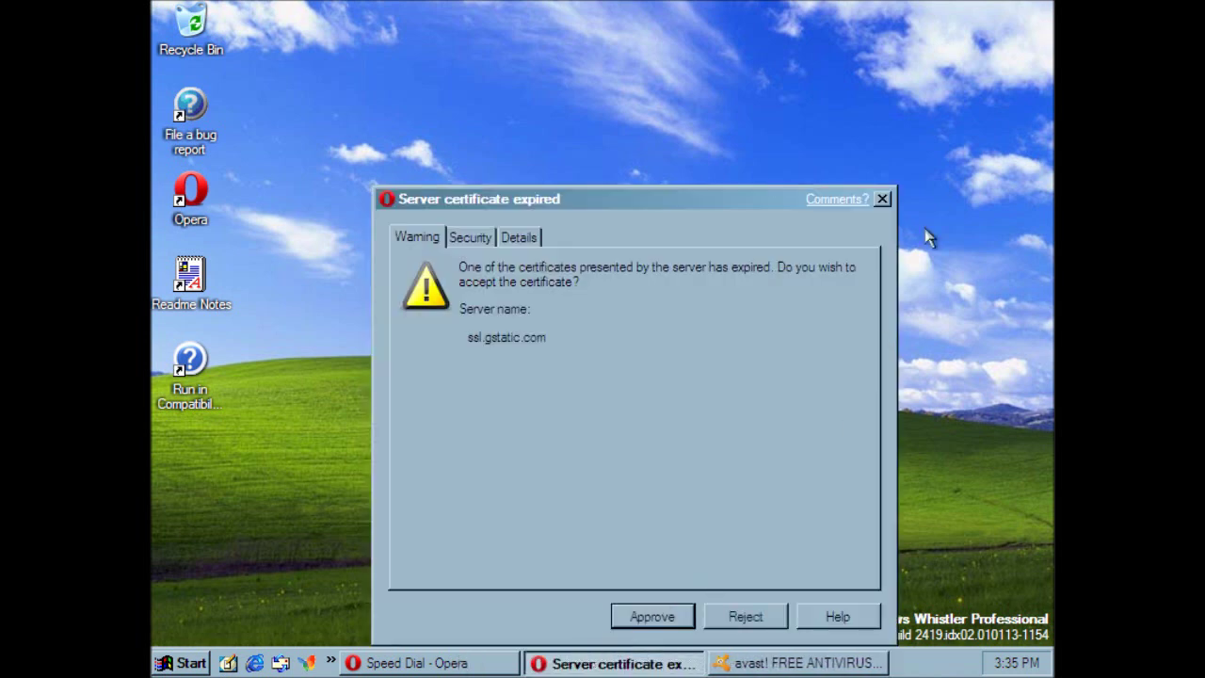
left_click(883, 199)
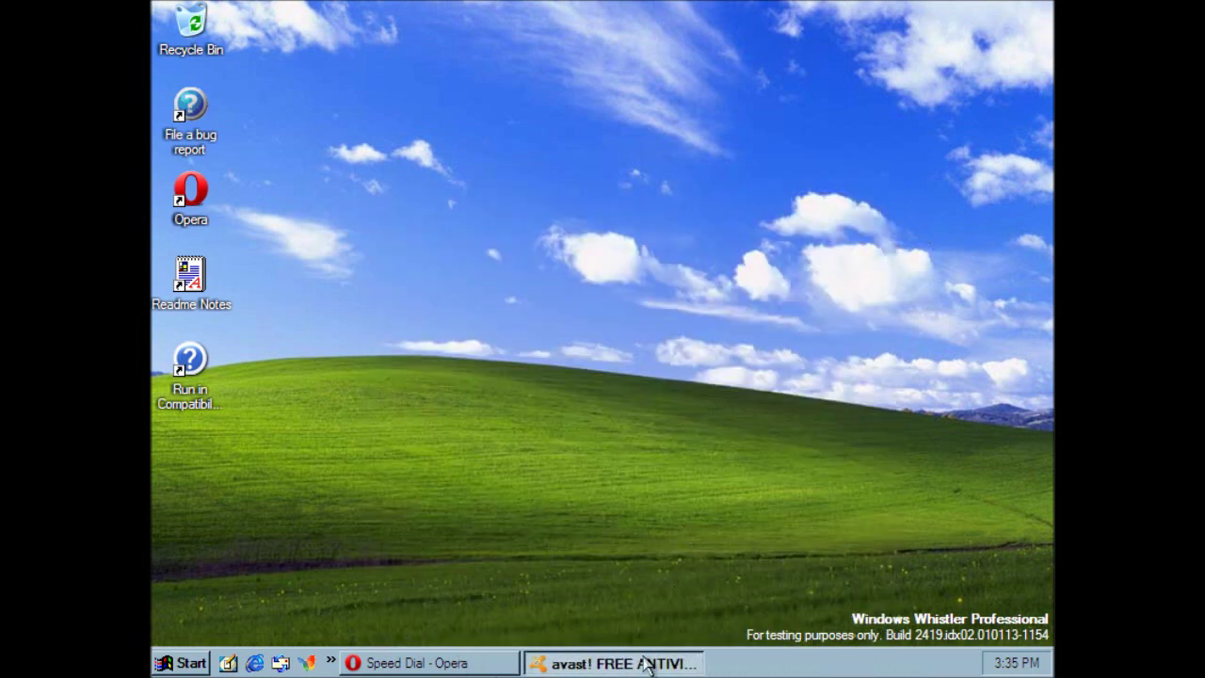
left_click(414, 662)
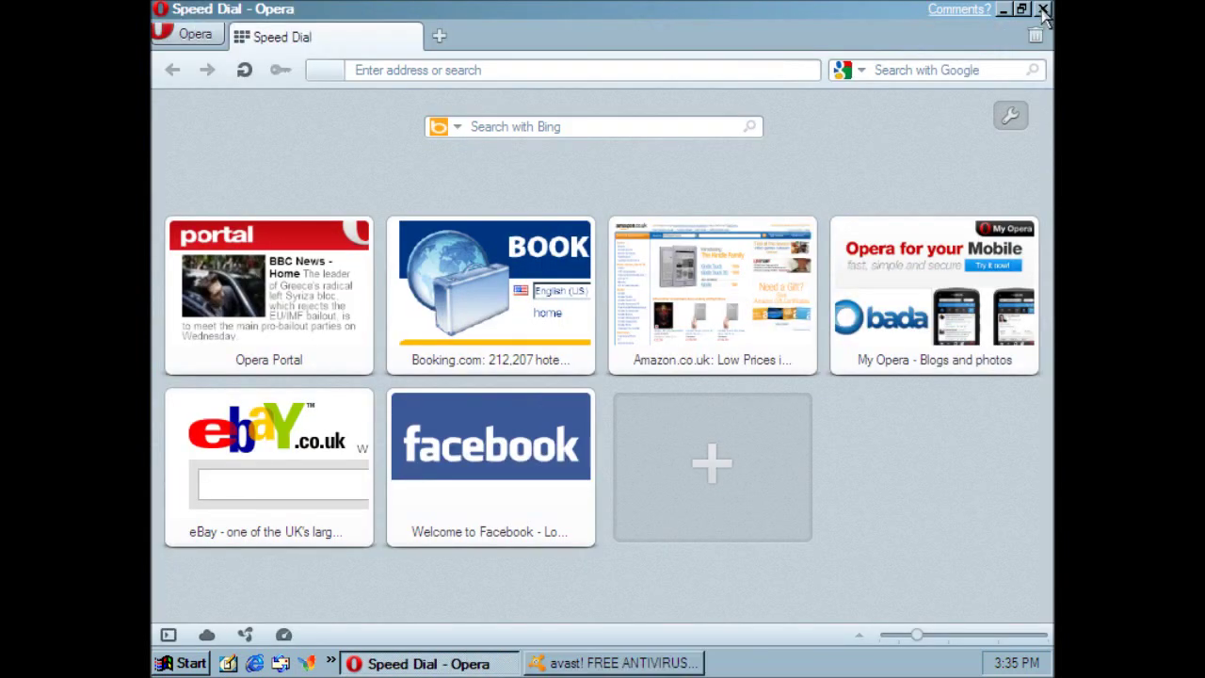
left_click(1043, 9)
left_click(425, 664)
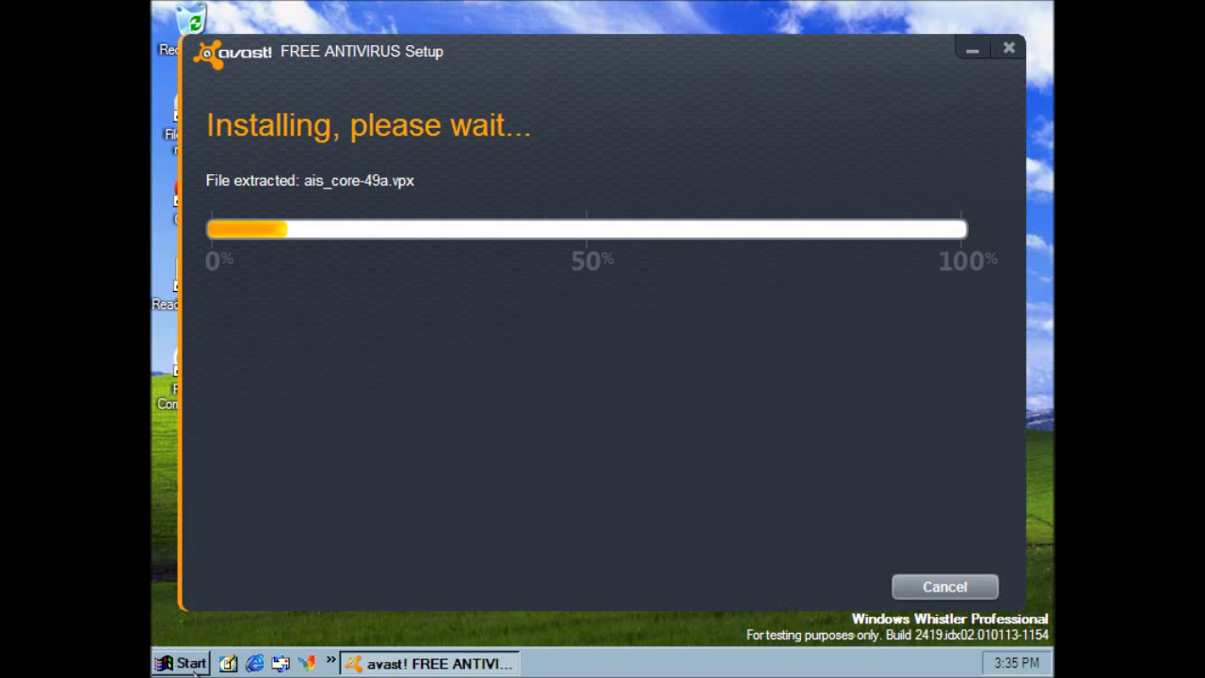
left_click(184, 663)
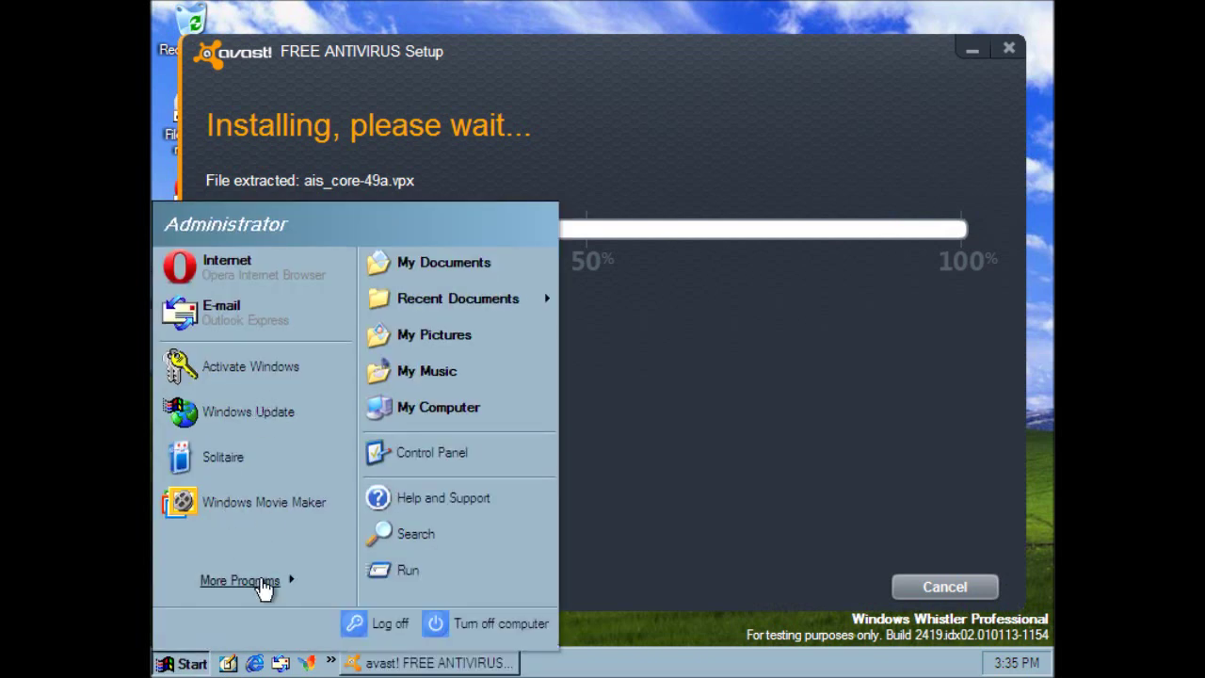
mouse_move(265, 586)
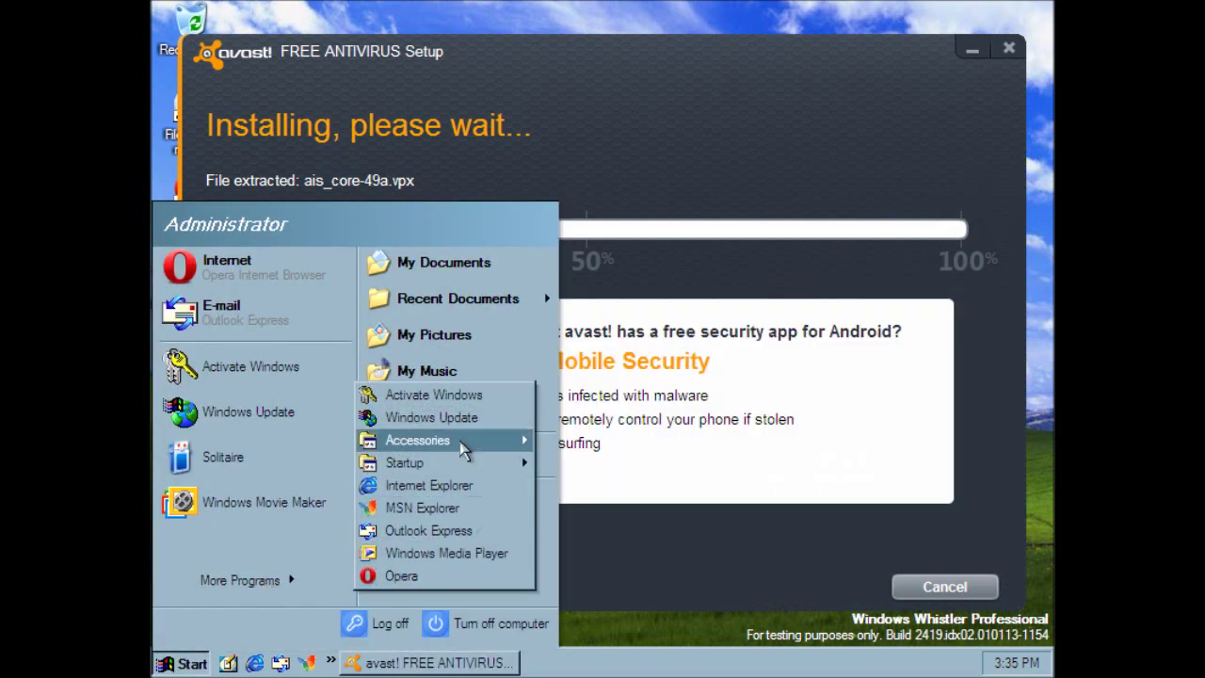
left_click(801, 532)
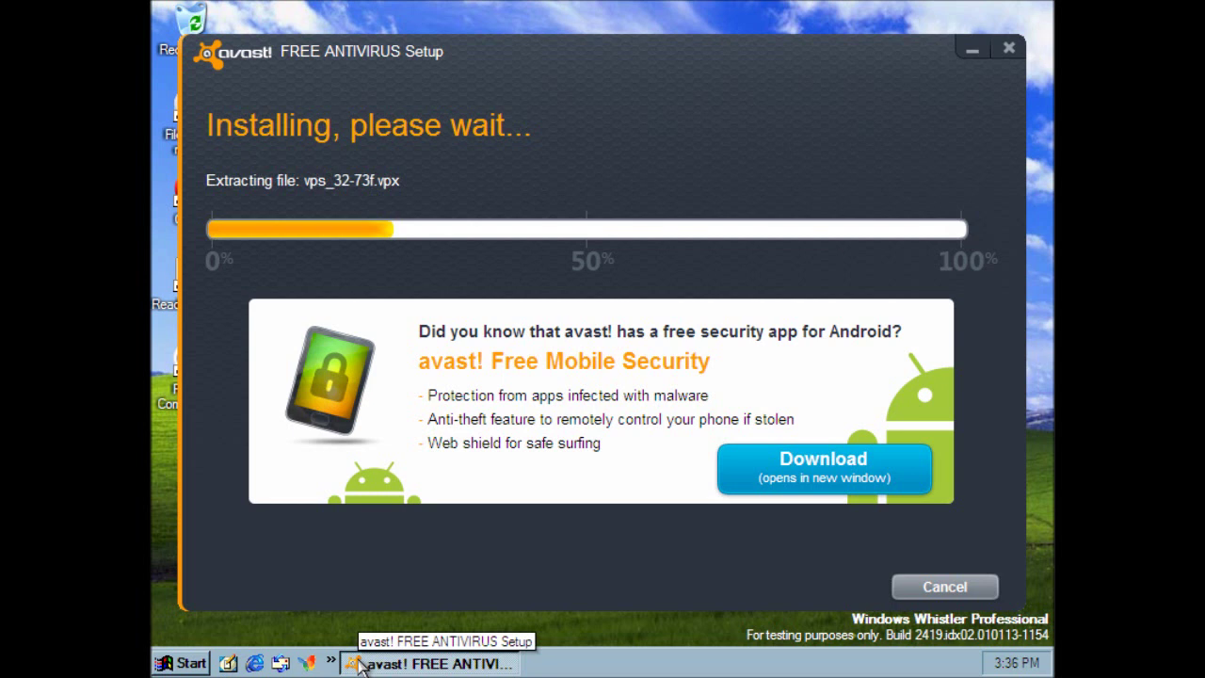
left_click(360, 664)
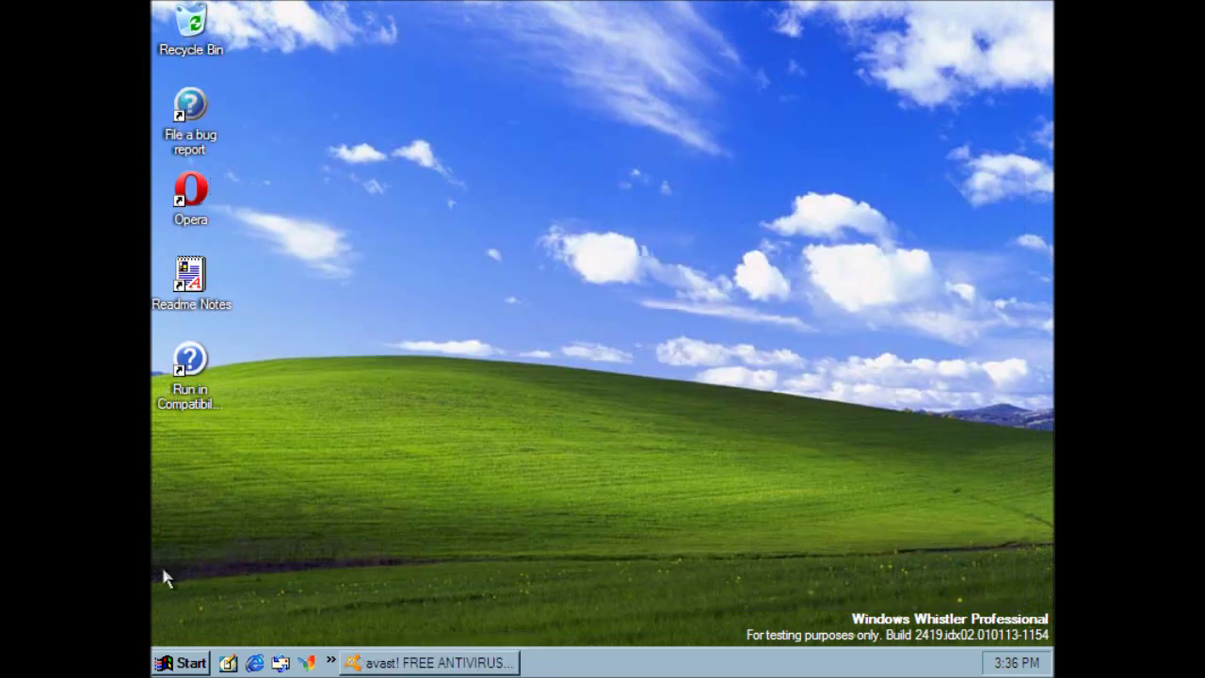
left_click(192, 662)
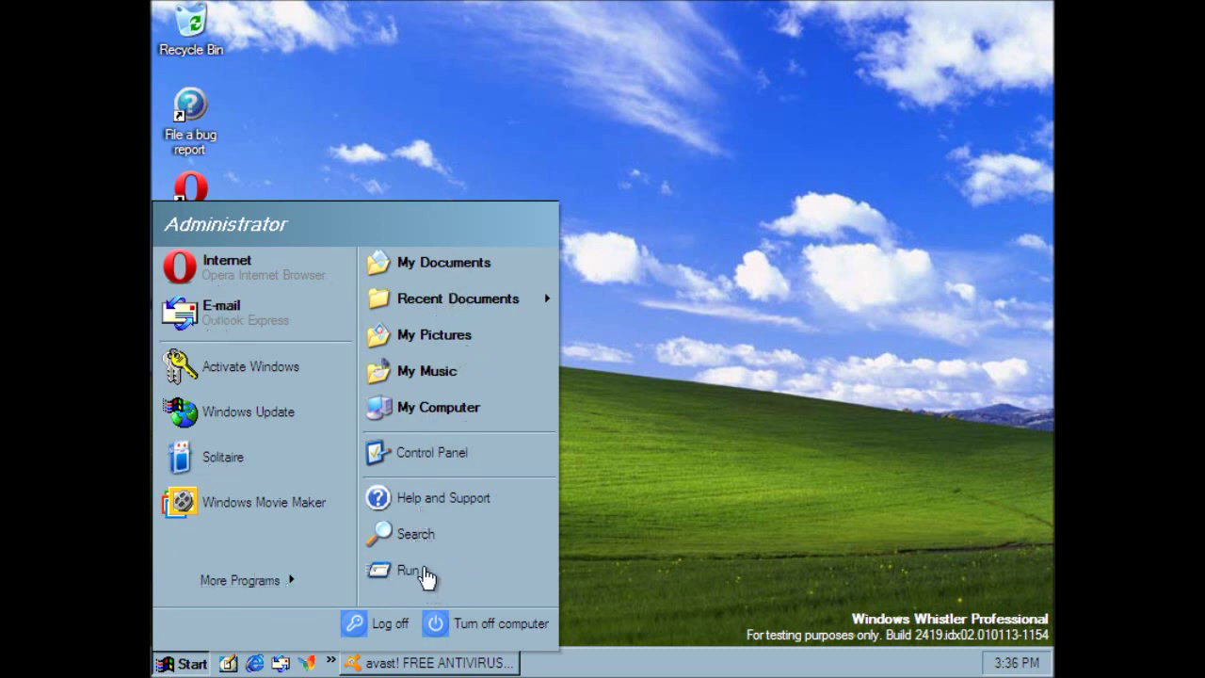
left_click(433, 407)
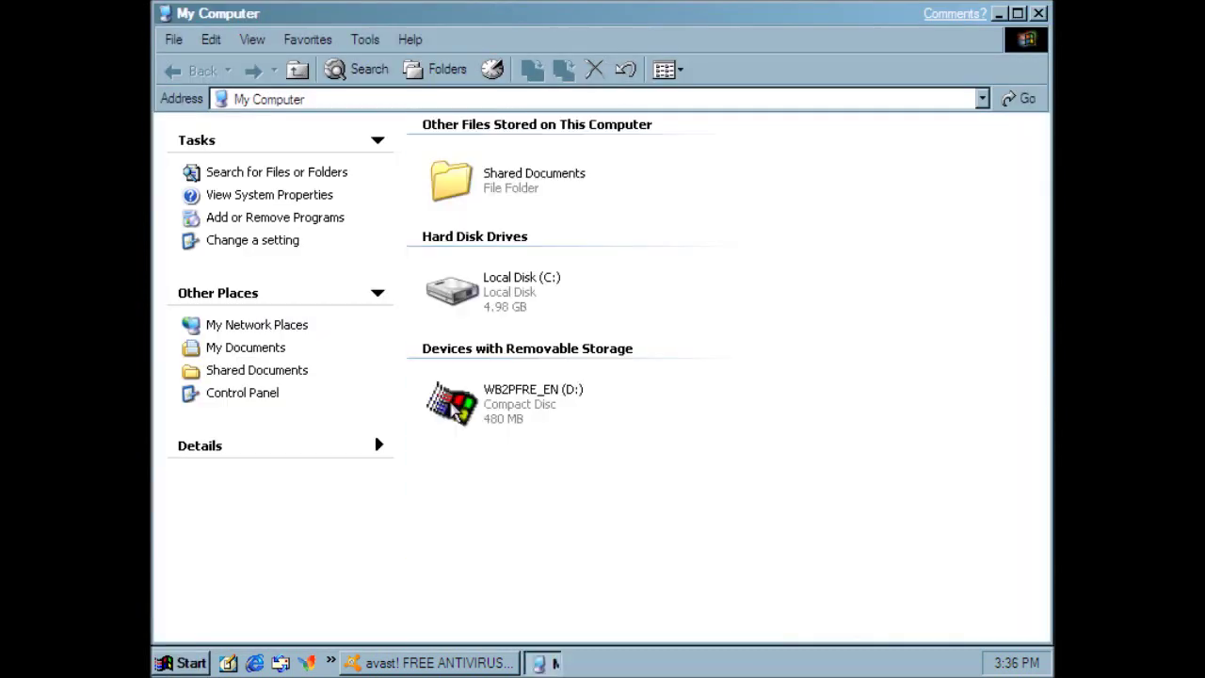
double_click(496, 308)
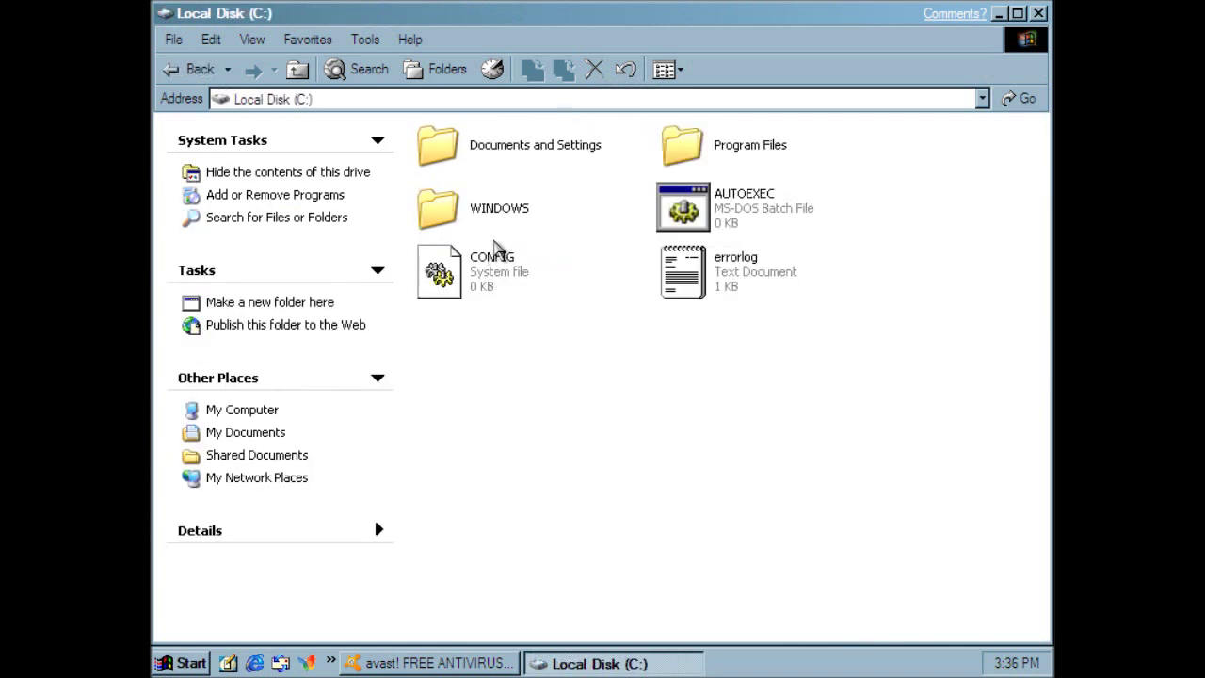
left_click(1022, 14)
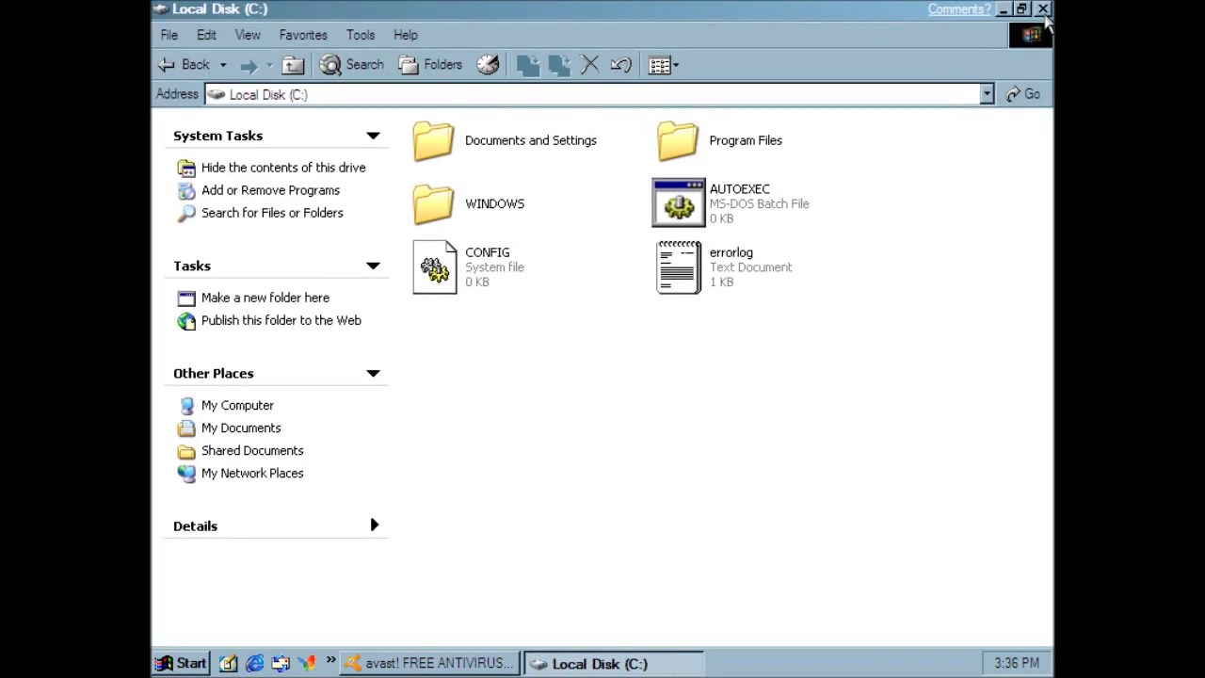
left_click(1027, 19)
left_click(360, 665)
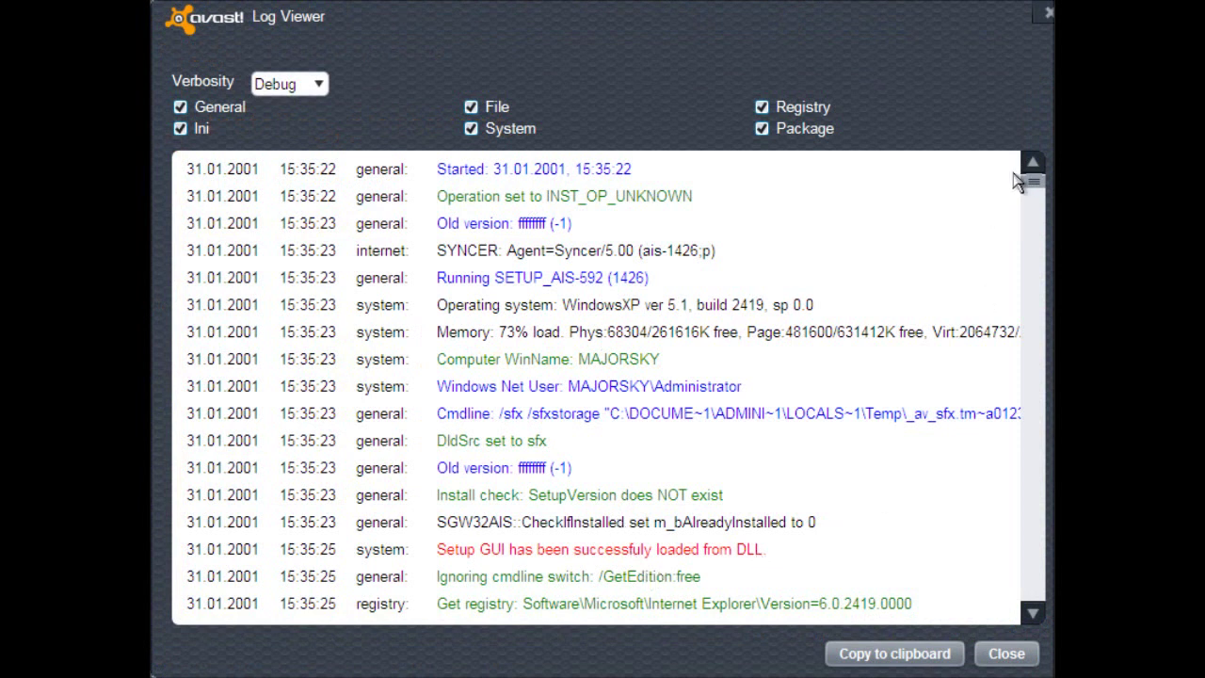
Step: Read through the avast setup log, close it, and finish the failed avast installer
left_click_drag(1034, 184, 1040, 638)
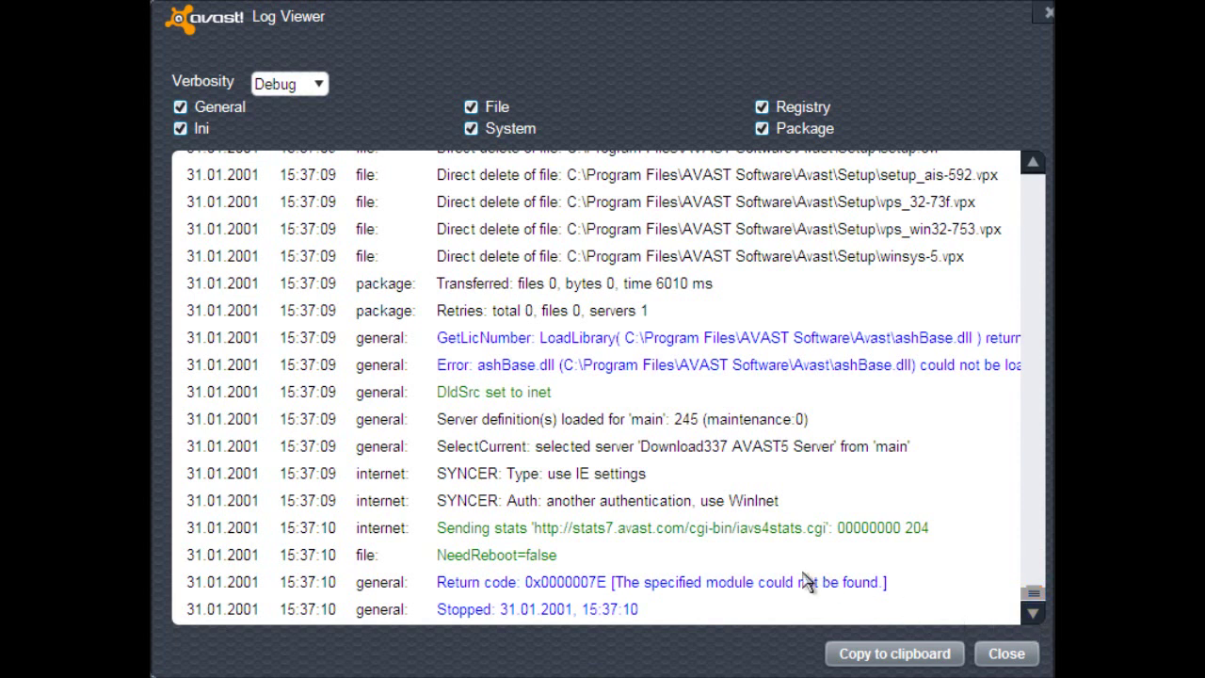
left_click(1006, 654)
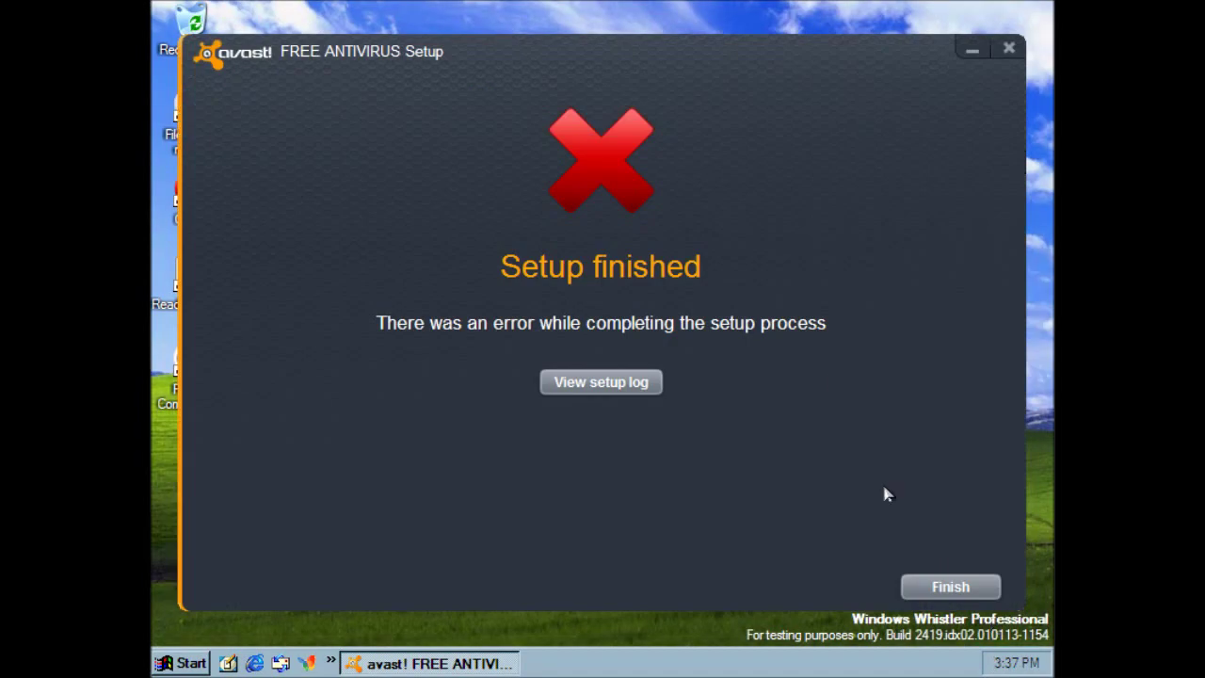
left_click(952, 586)
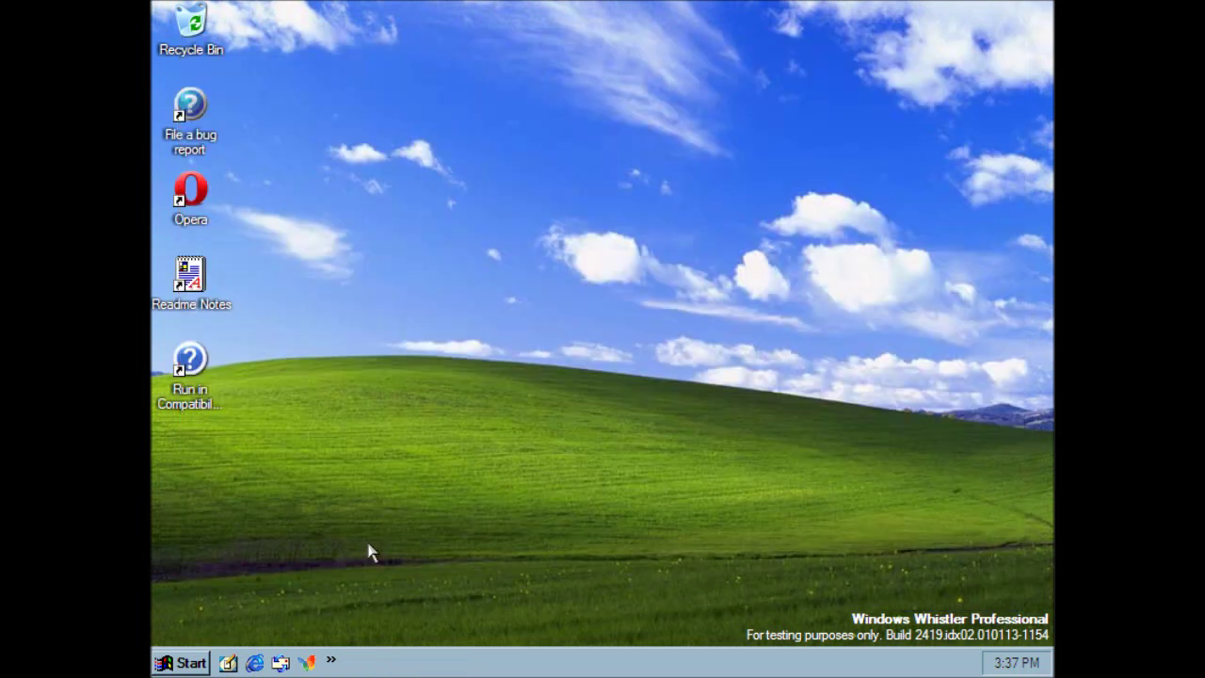
left_click(183, 664)
Step: Install WinRAR 4.20 beta 1 to C:\Program Files\WinRAR with default associations, then launch and close it
mouse_move(260, 594)
left_click(473, 576)
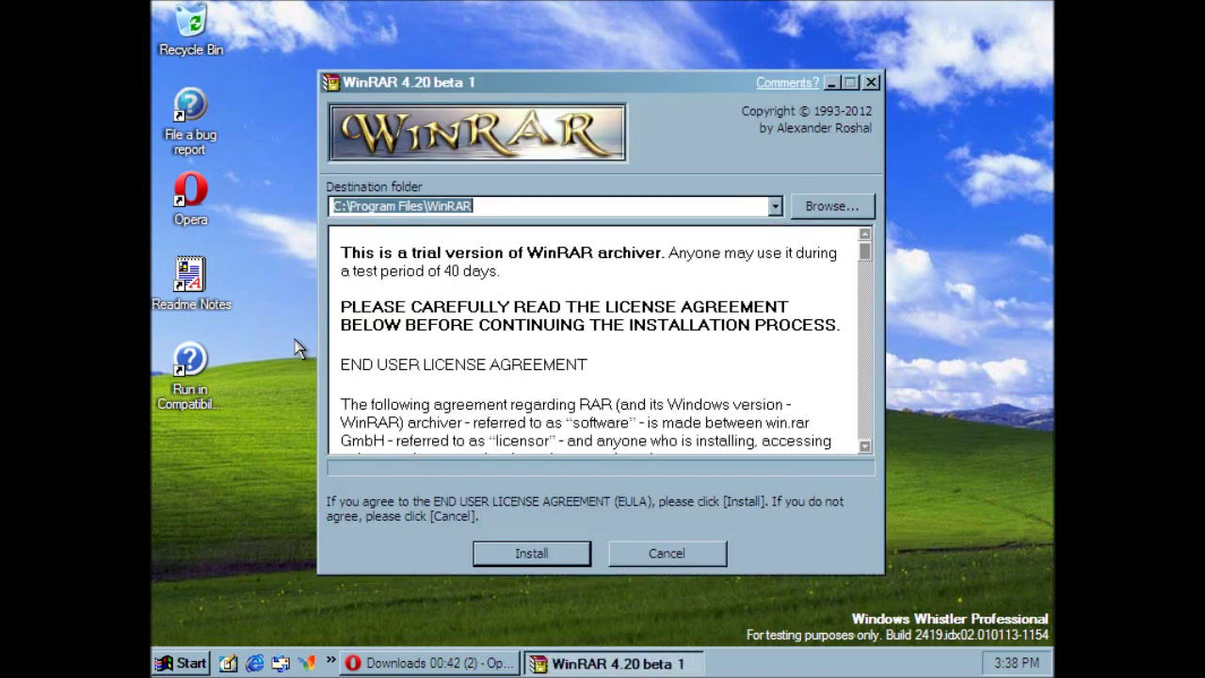
left_click(507, 549)
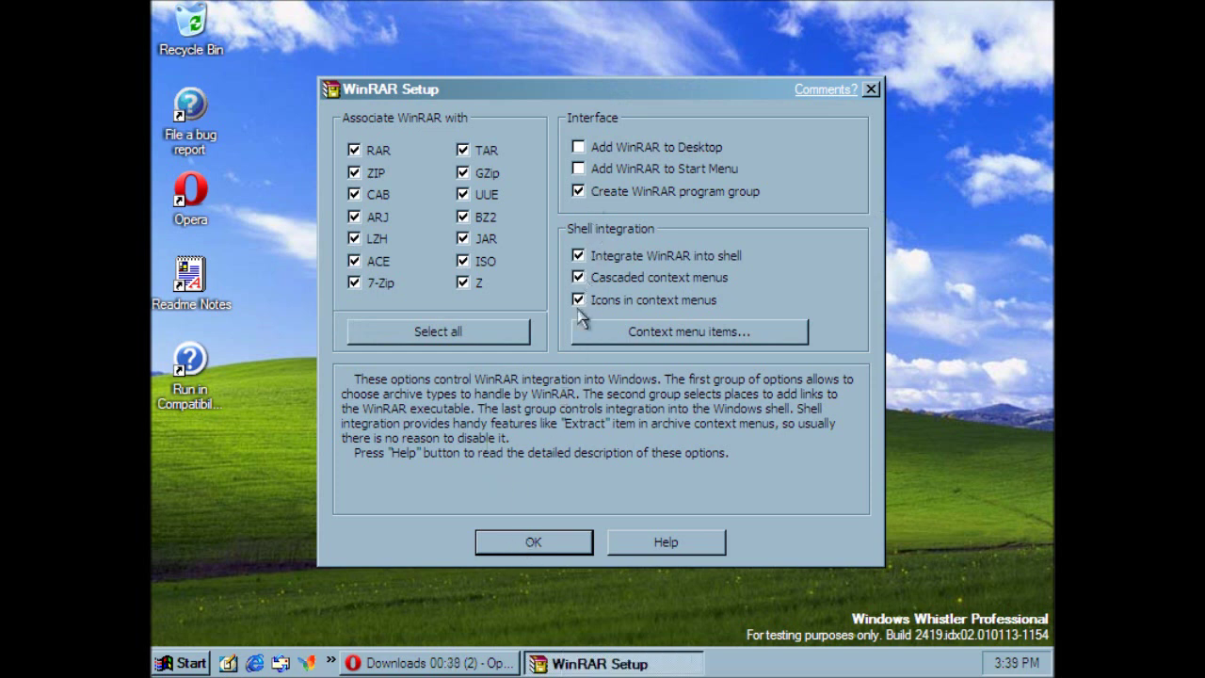
left_click(511, 538)
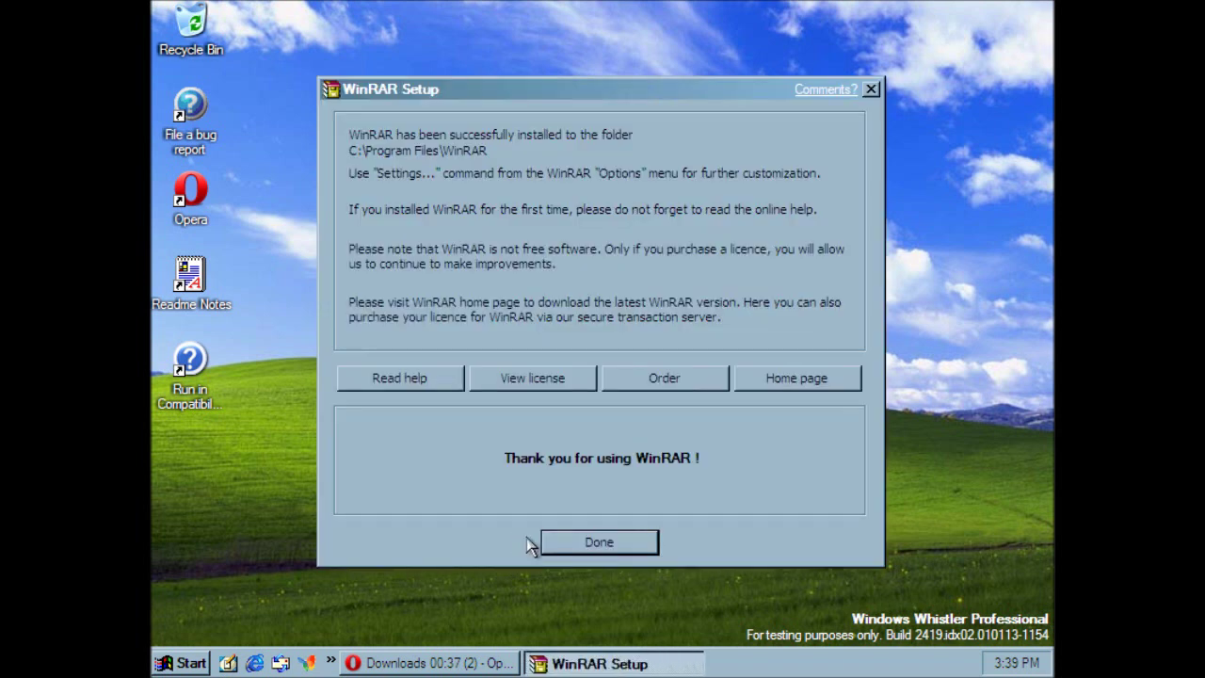
left_click(588, 545)
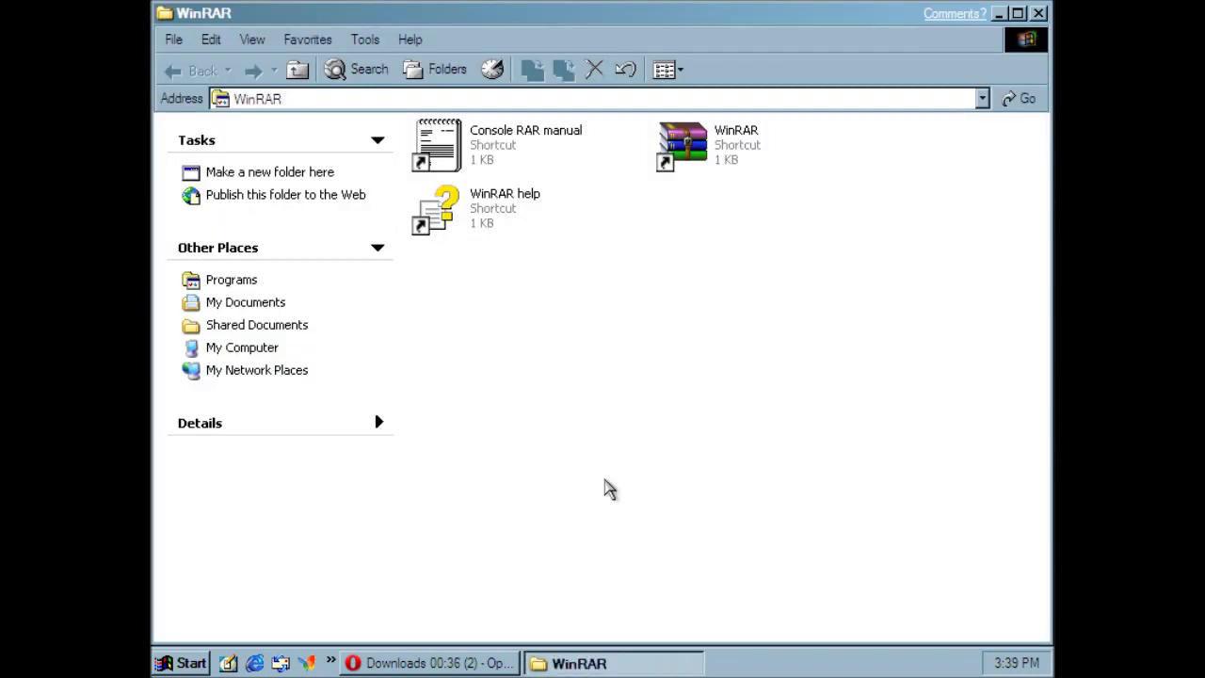
double_click(733, 156)
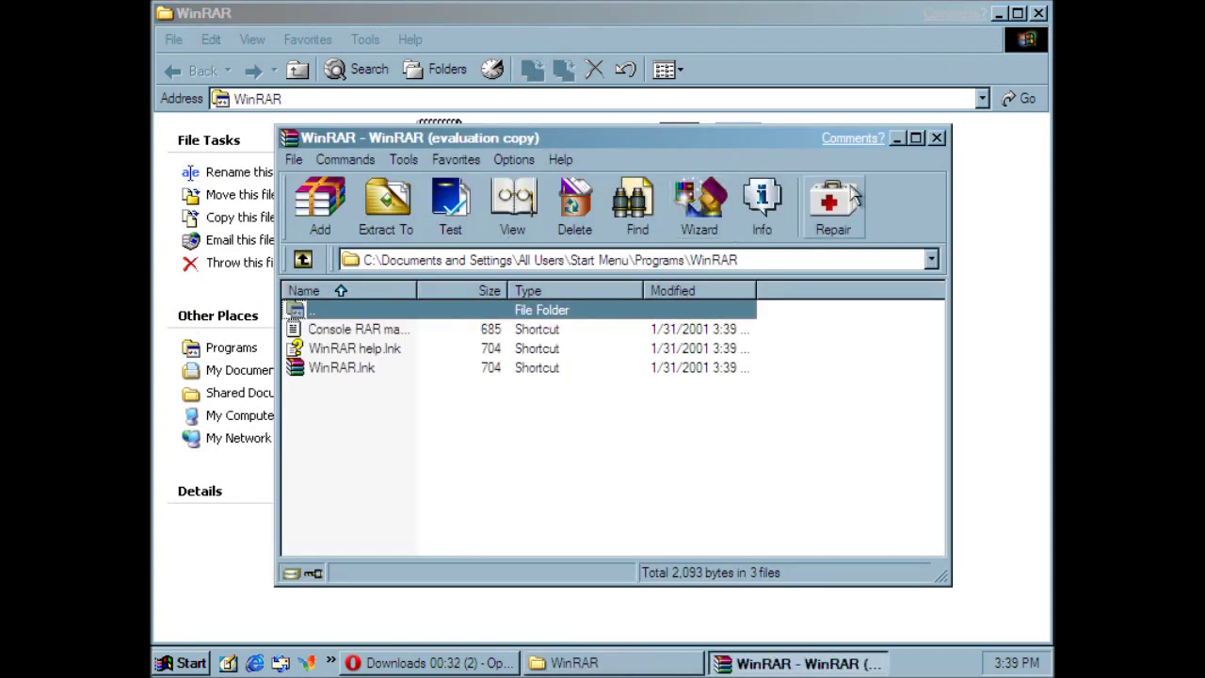
left_click(937, 139)
Step: Close the WinRAR folder and remove the wrar42b1.exe entry from Opera's downloads list
left_click(1038, 13)
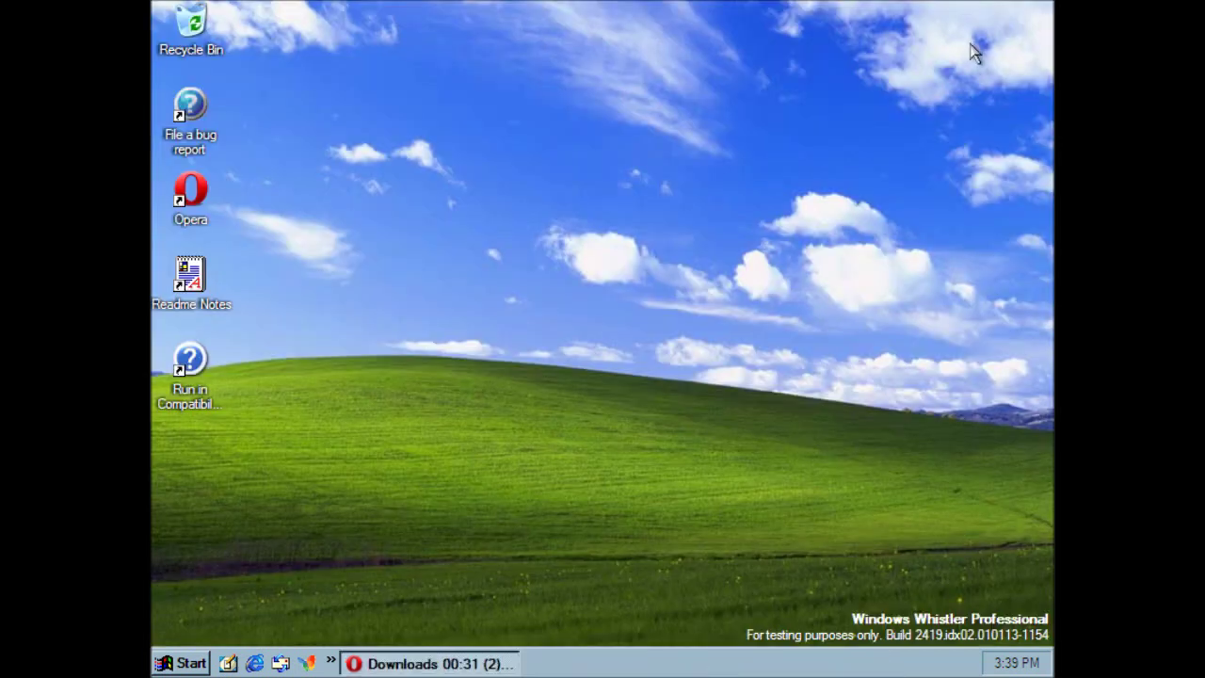
left_click(410, 664)
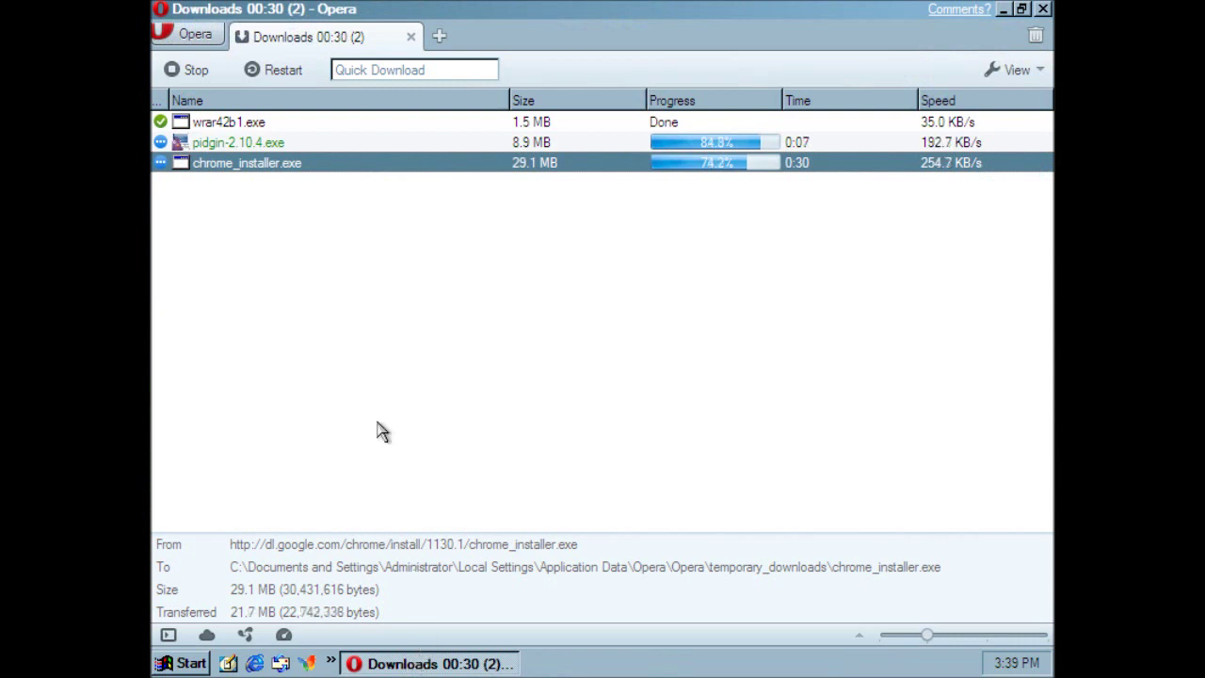
left_click(291, 123)
key("Delete")
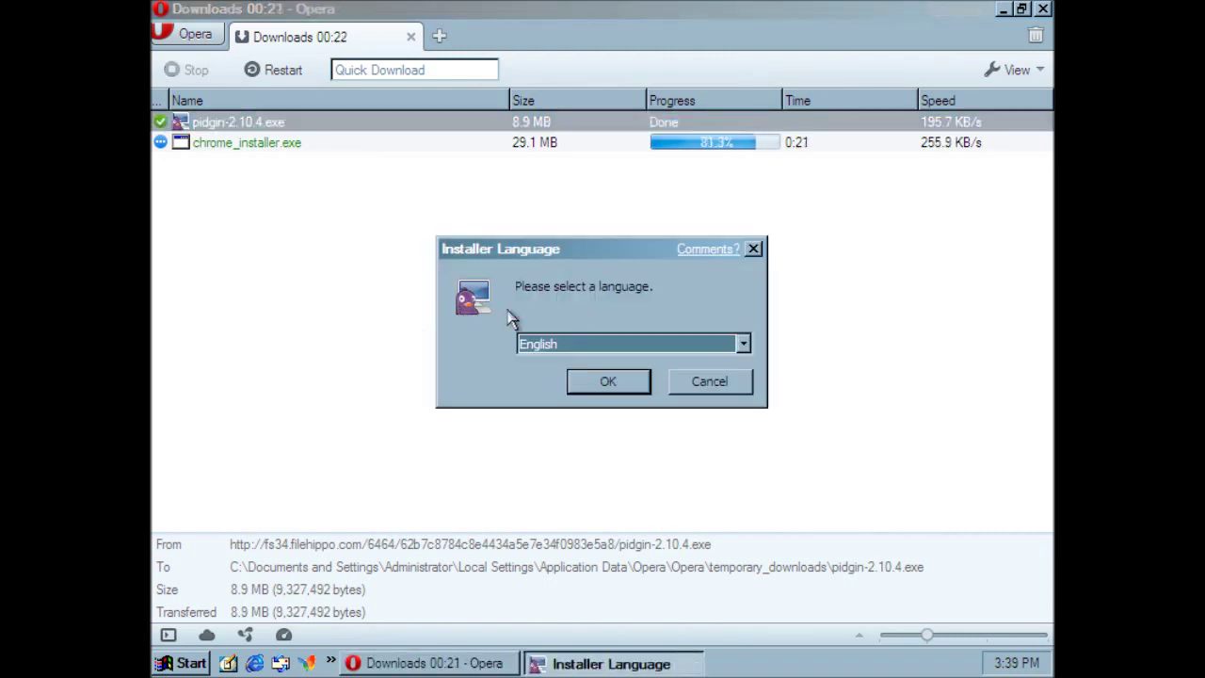
Step: Run the Pidgin 2.10.4 installer in English with the default components and install folder
left_click(609, 380)
left_click(739, 510)
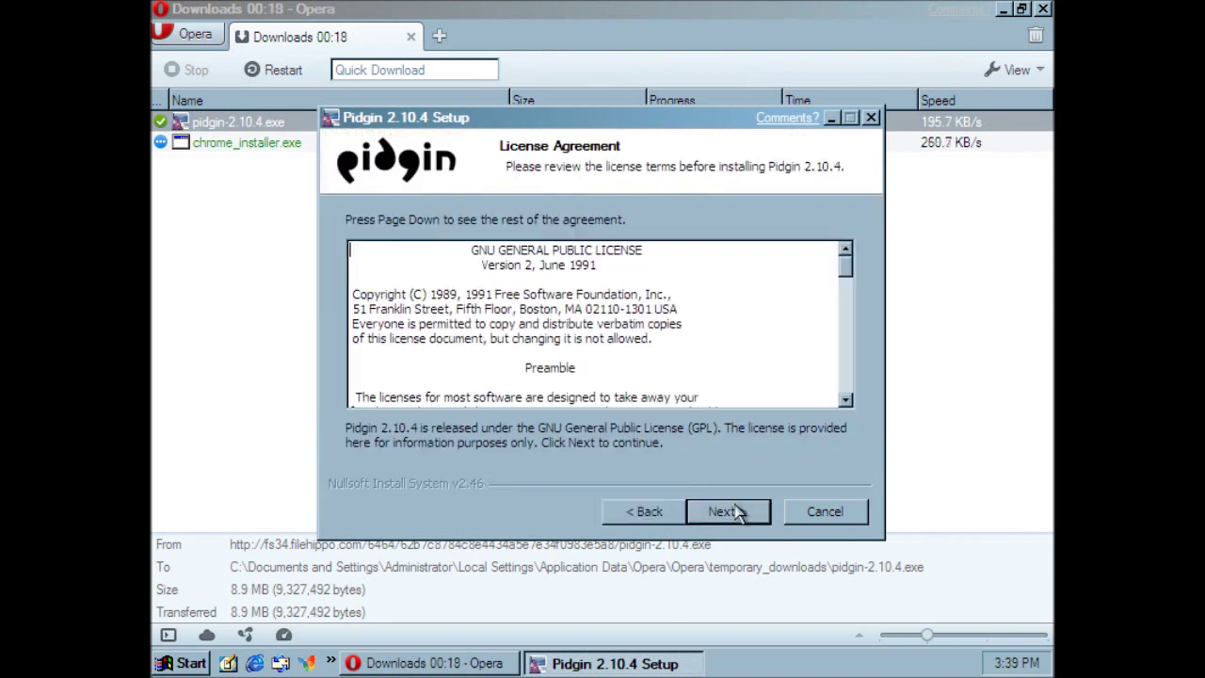
left_click(740, 513)
left_click(739, 513)
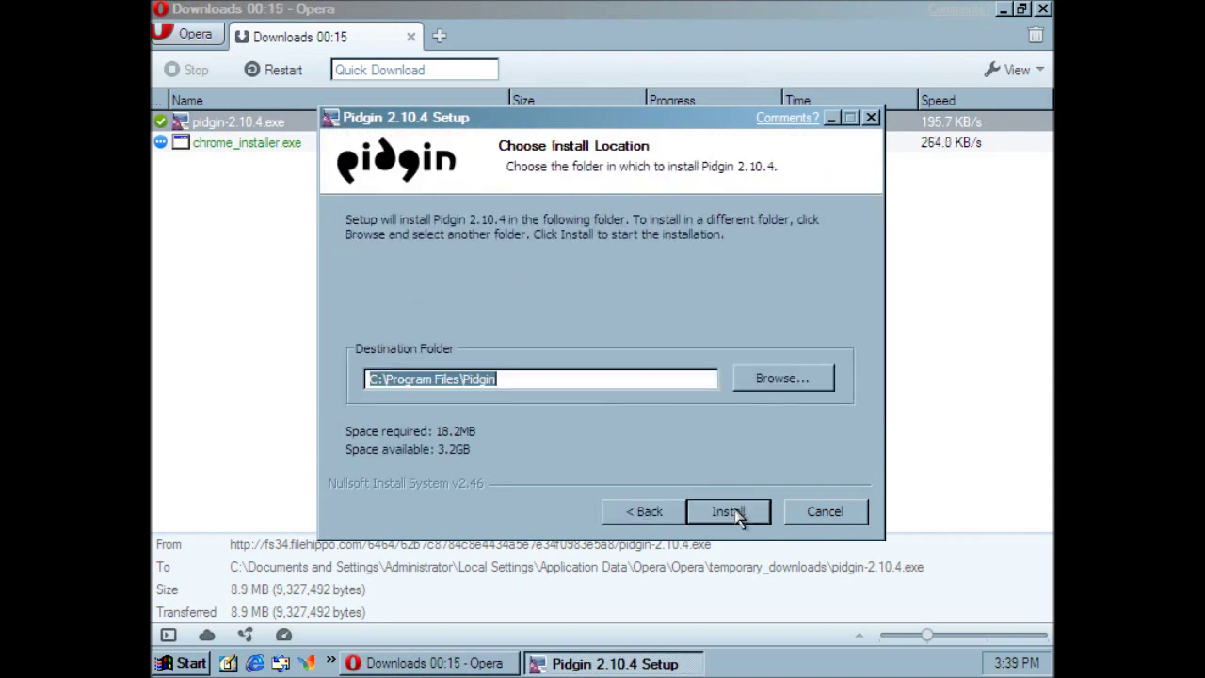
left_click(739, 513)
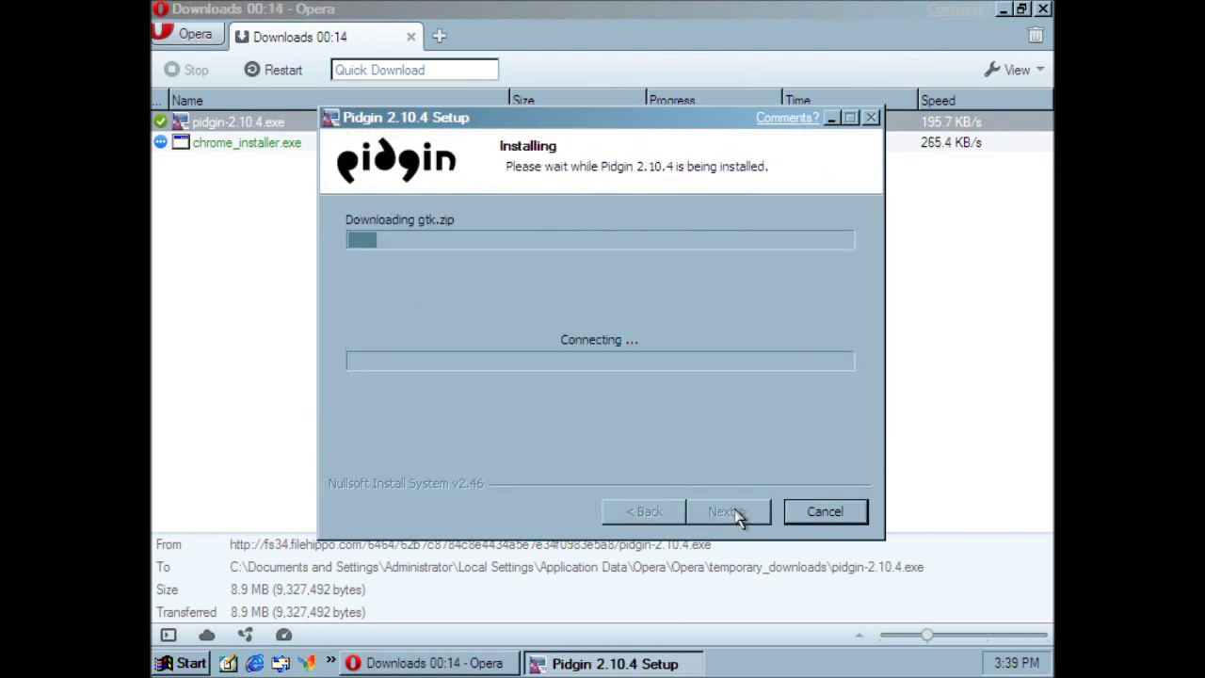
Step: Retry the GTK+ runtime download, dismiss the missing entry point error, and select chrome_installer.exe in Opera downloads
left_click(833, 120)
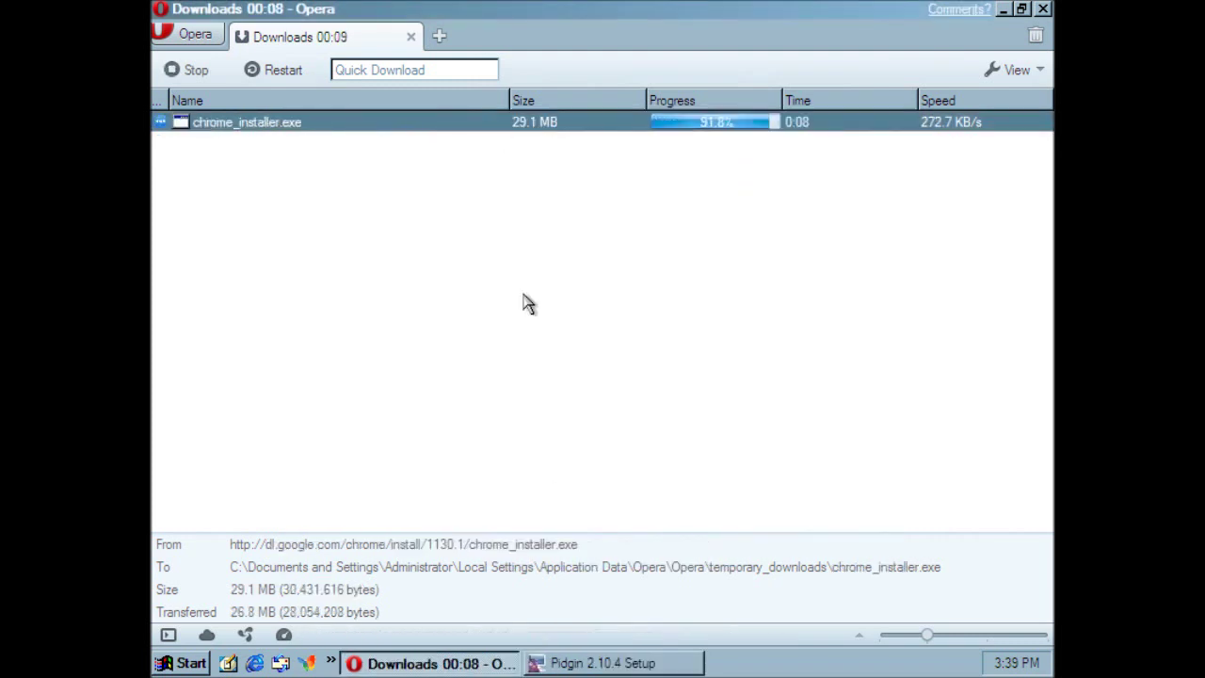
left_click(590, 659)
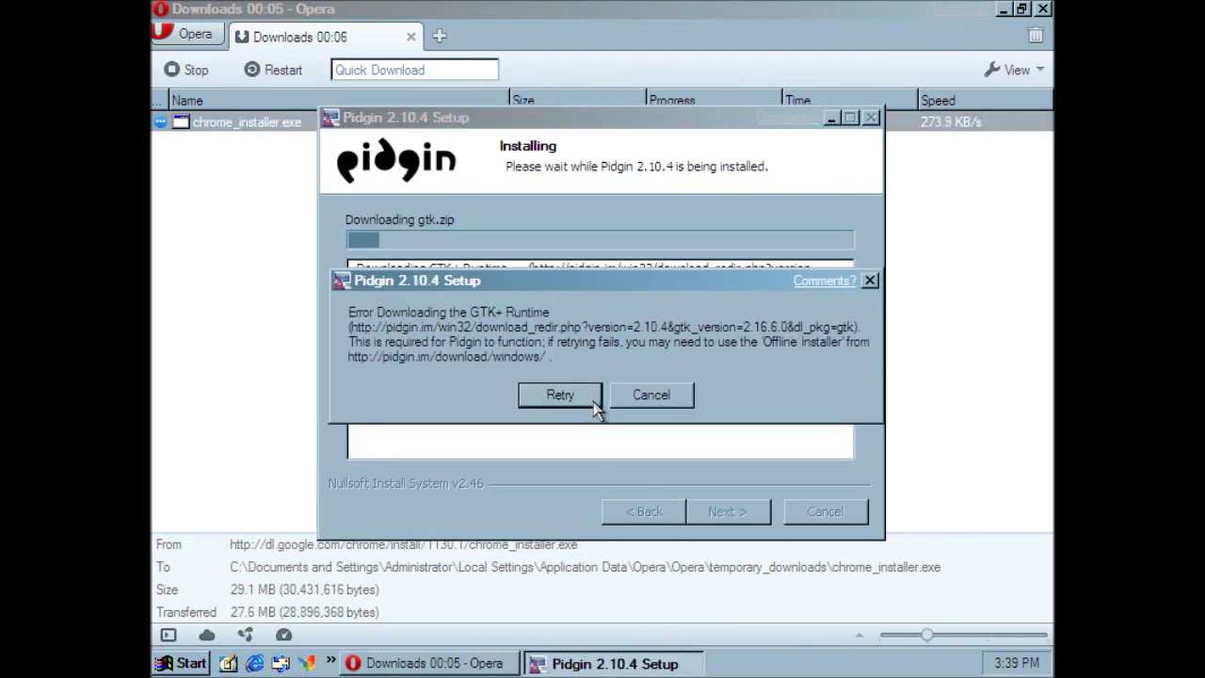
left_click(560, 396)
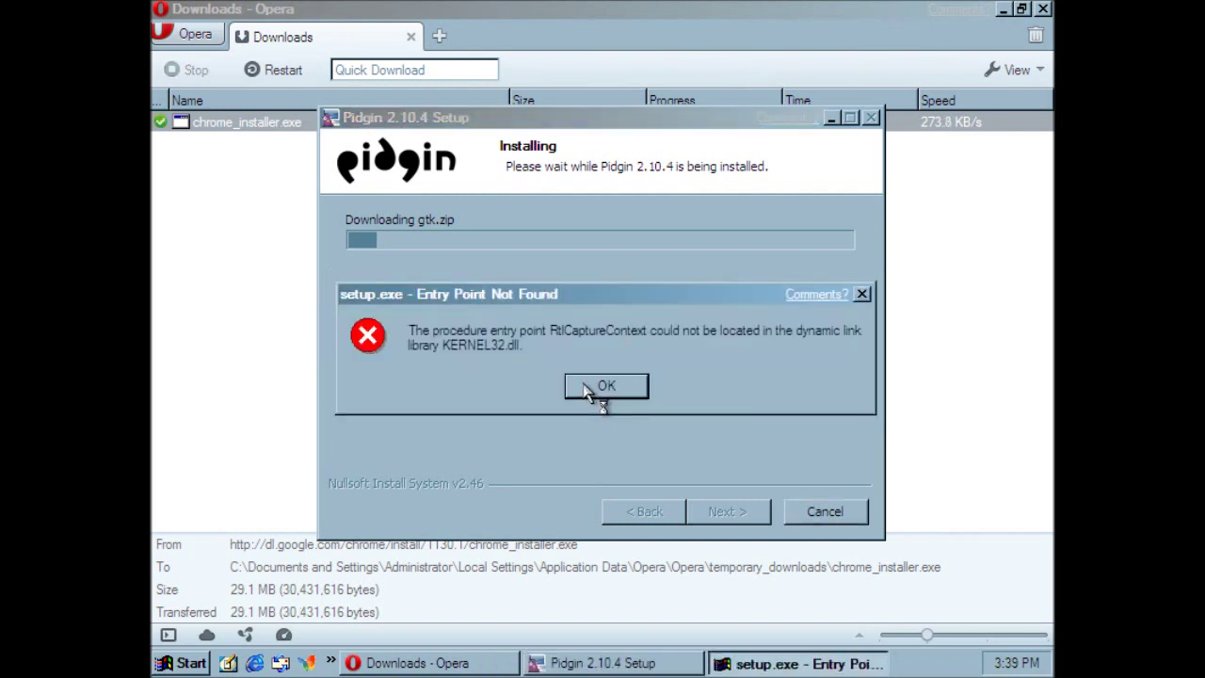
left_click(597, 388)
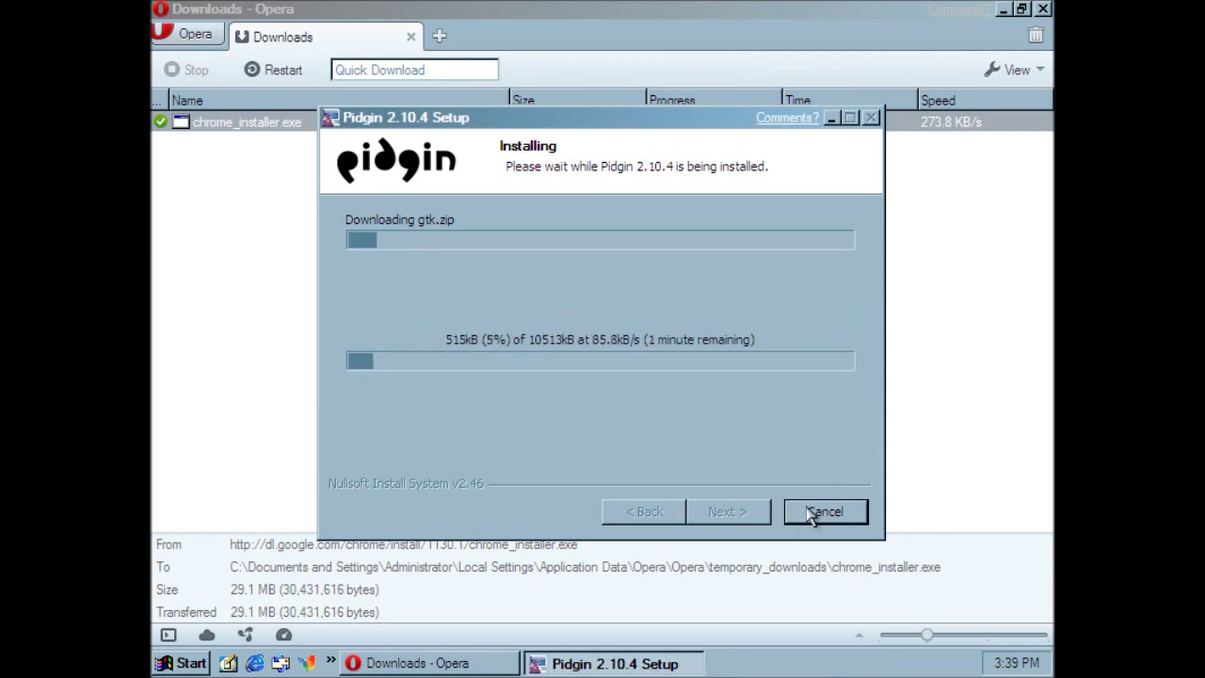
left_click(735, 295)
left_click(321, 130)
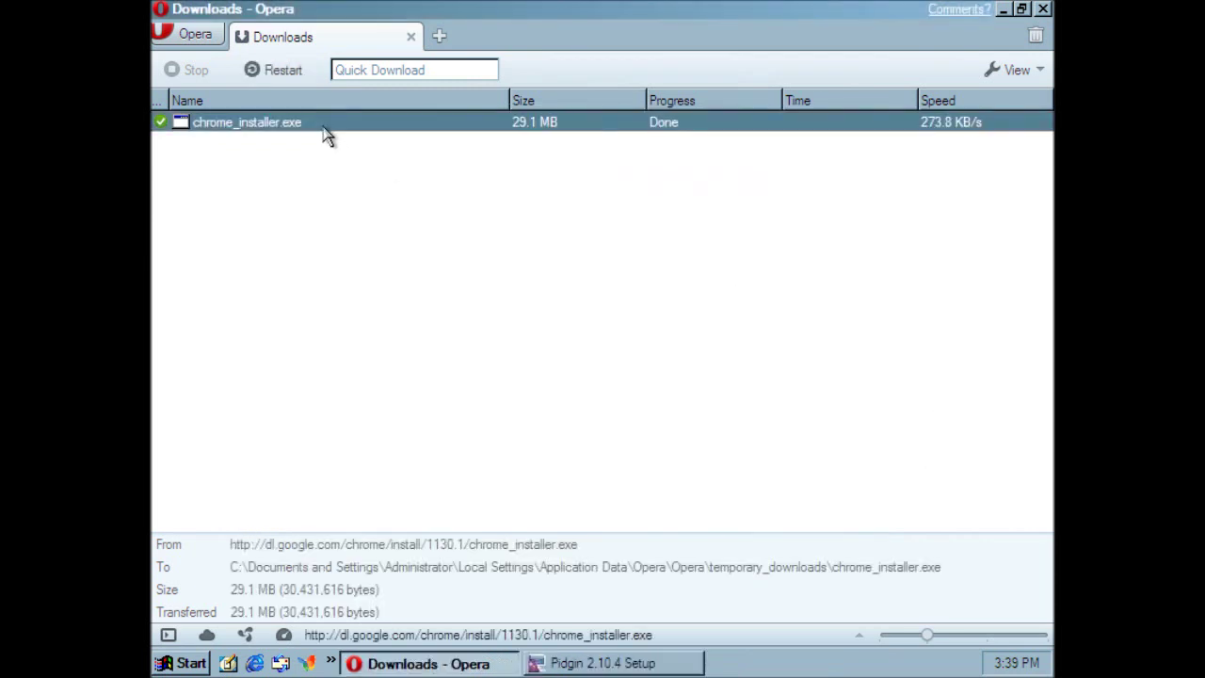